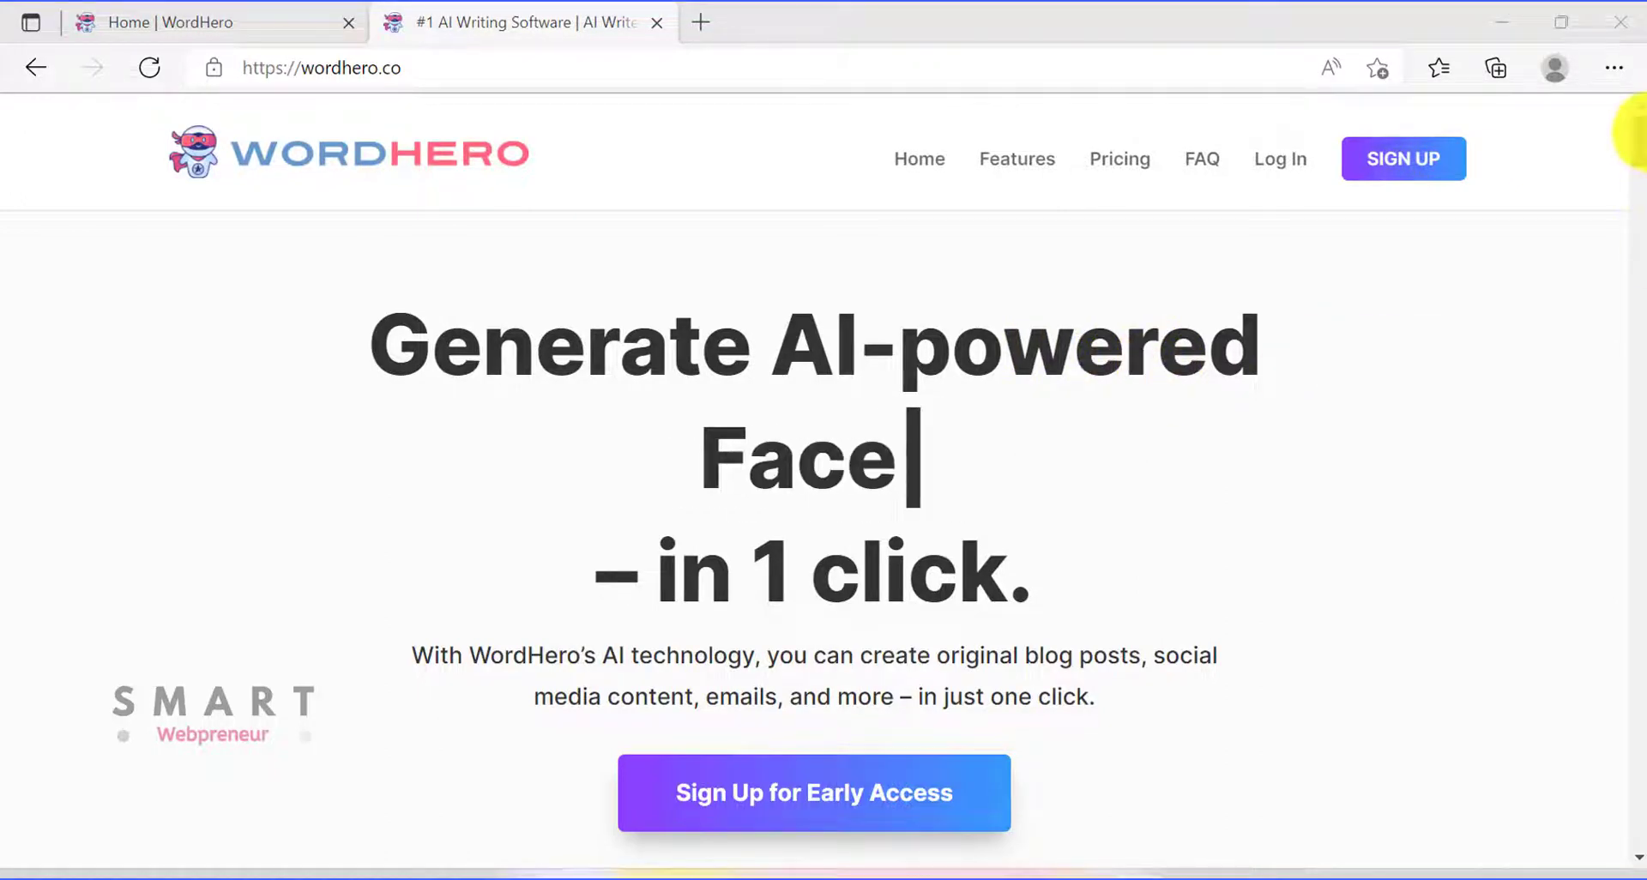
left_click_drag(1637, 137, 1634, 182)
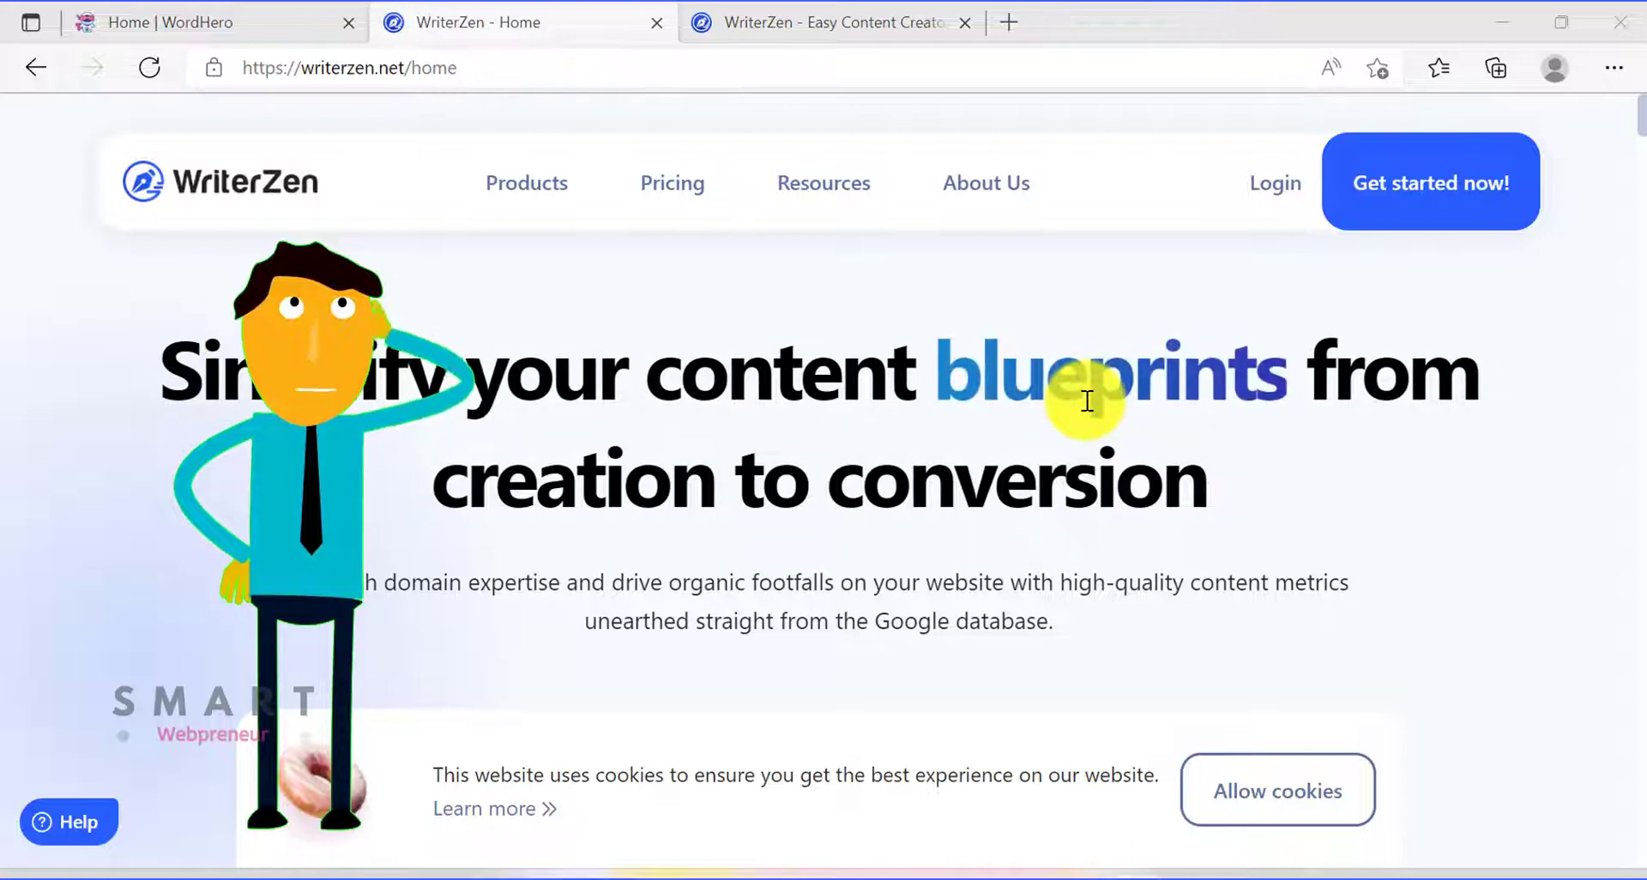
Go to the WriterZen login from its home page and open the Topic Discovery tool from the dashboard
scroll(858, 532, "down", 1)
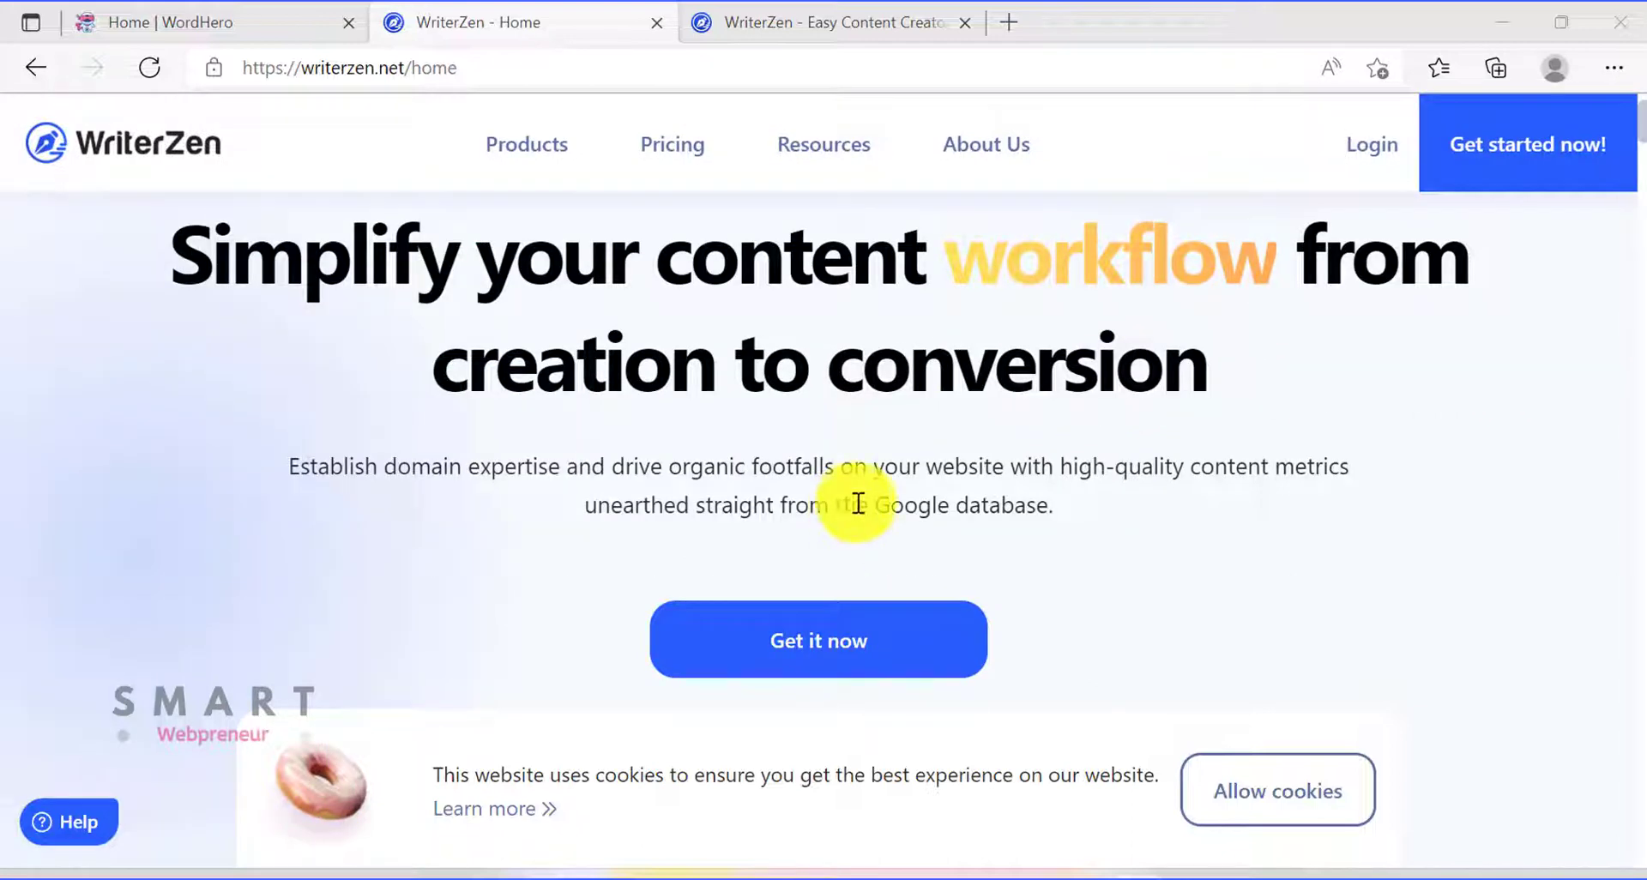
left_click(1367, 147)
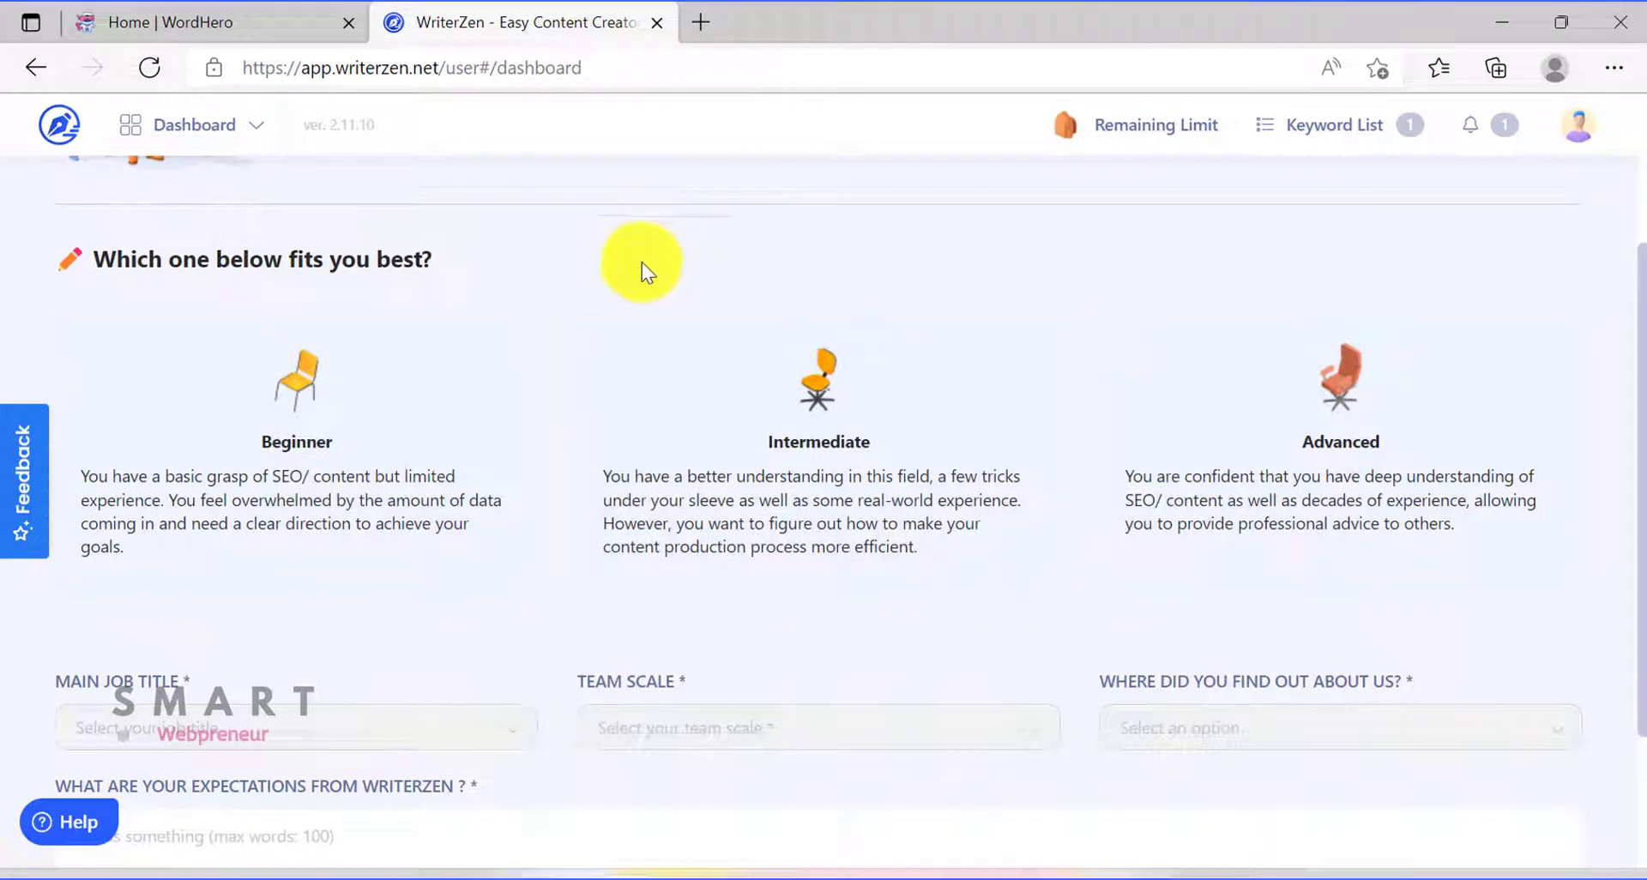
left_click(259, 124)
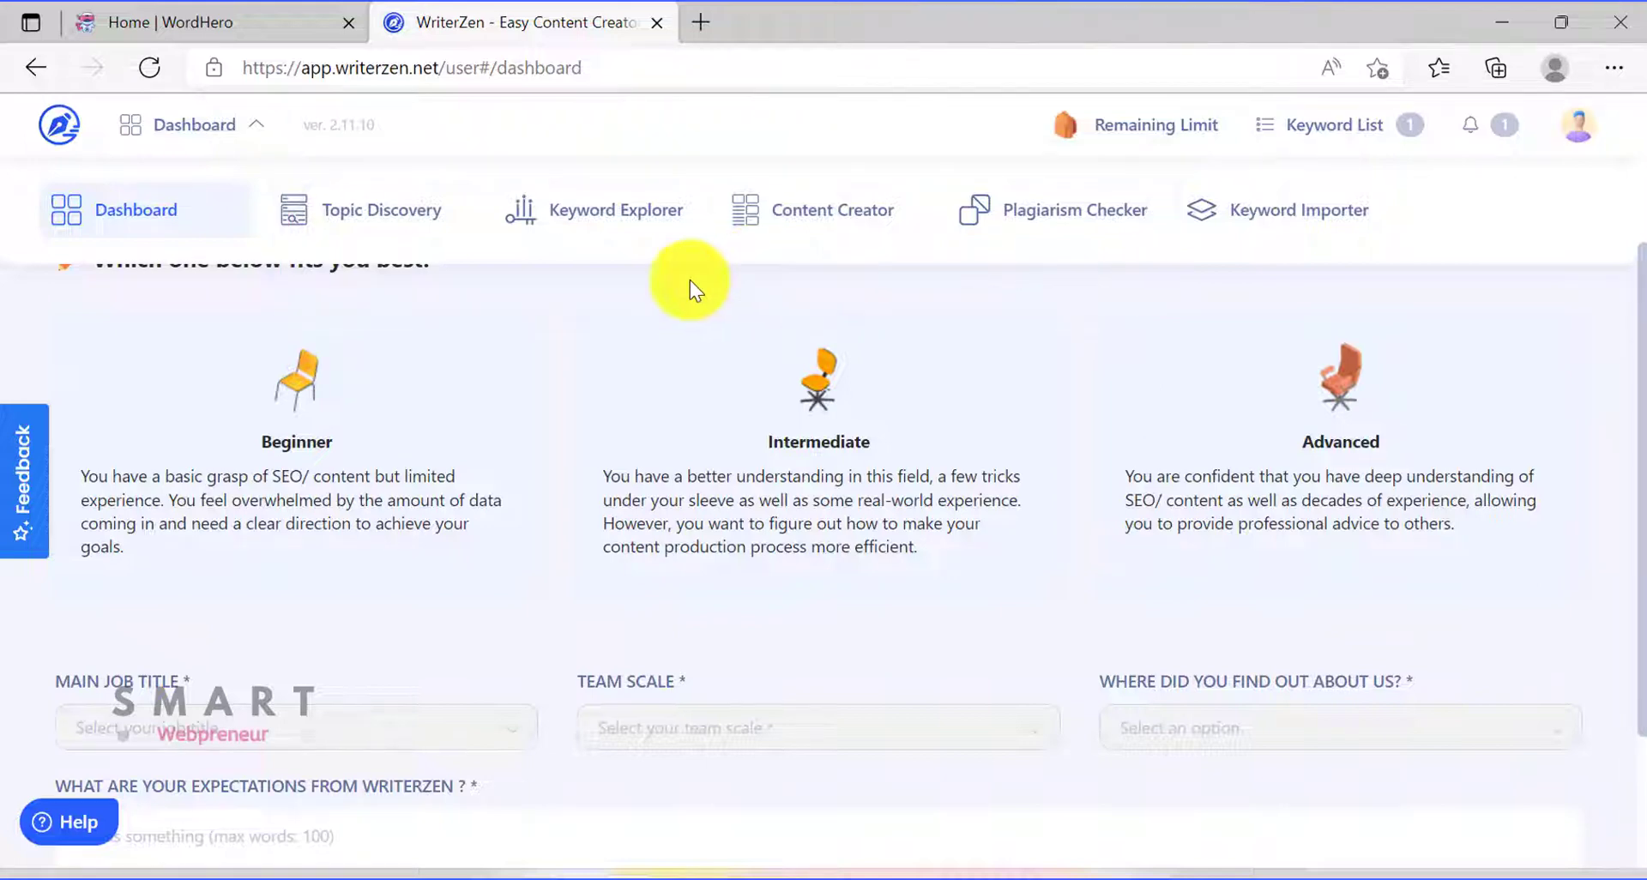
left_click(368, 214)
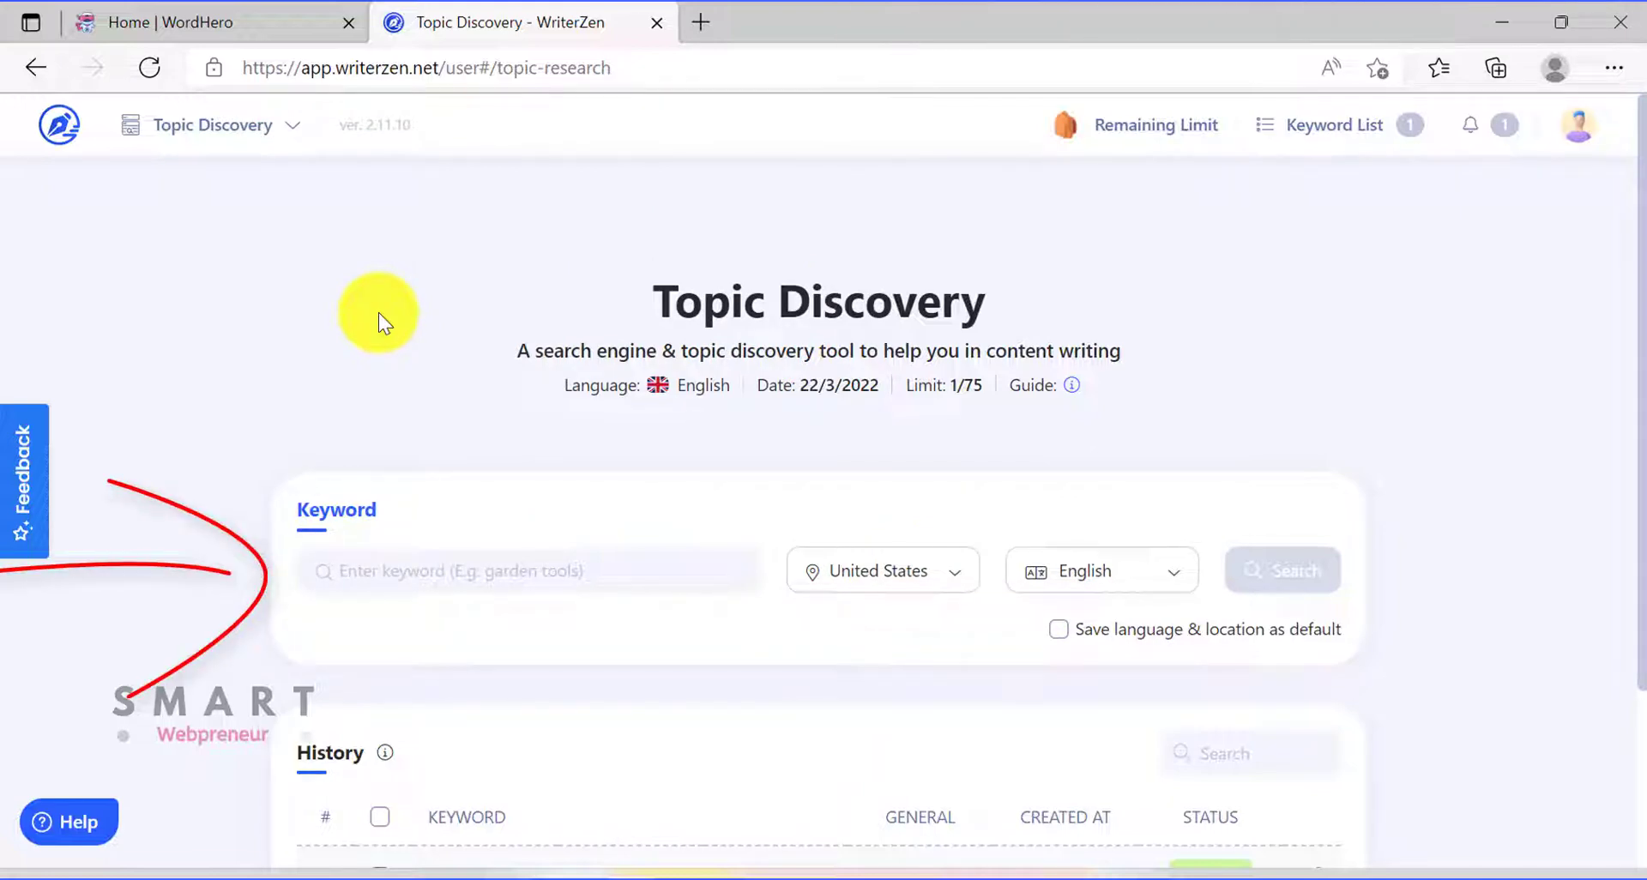
Run a topic search for the keyword "Yoga" with location United States and language English, and dismiss the Textbook Mode tip
left_click(601, 570)
type("Yoga")
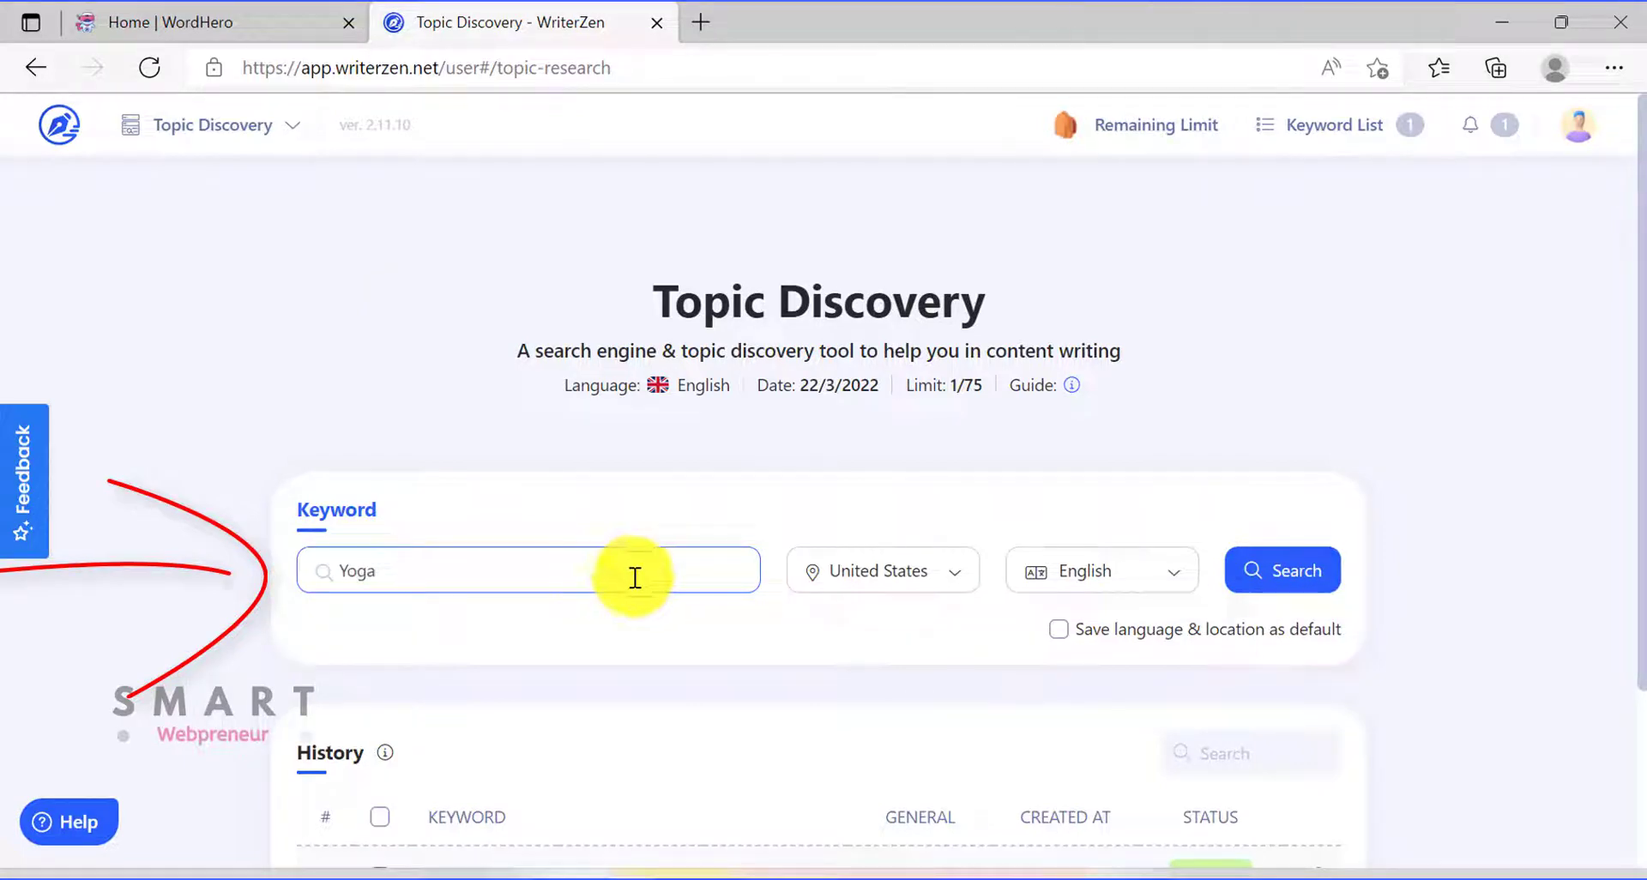
left_click(947, 584)
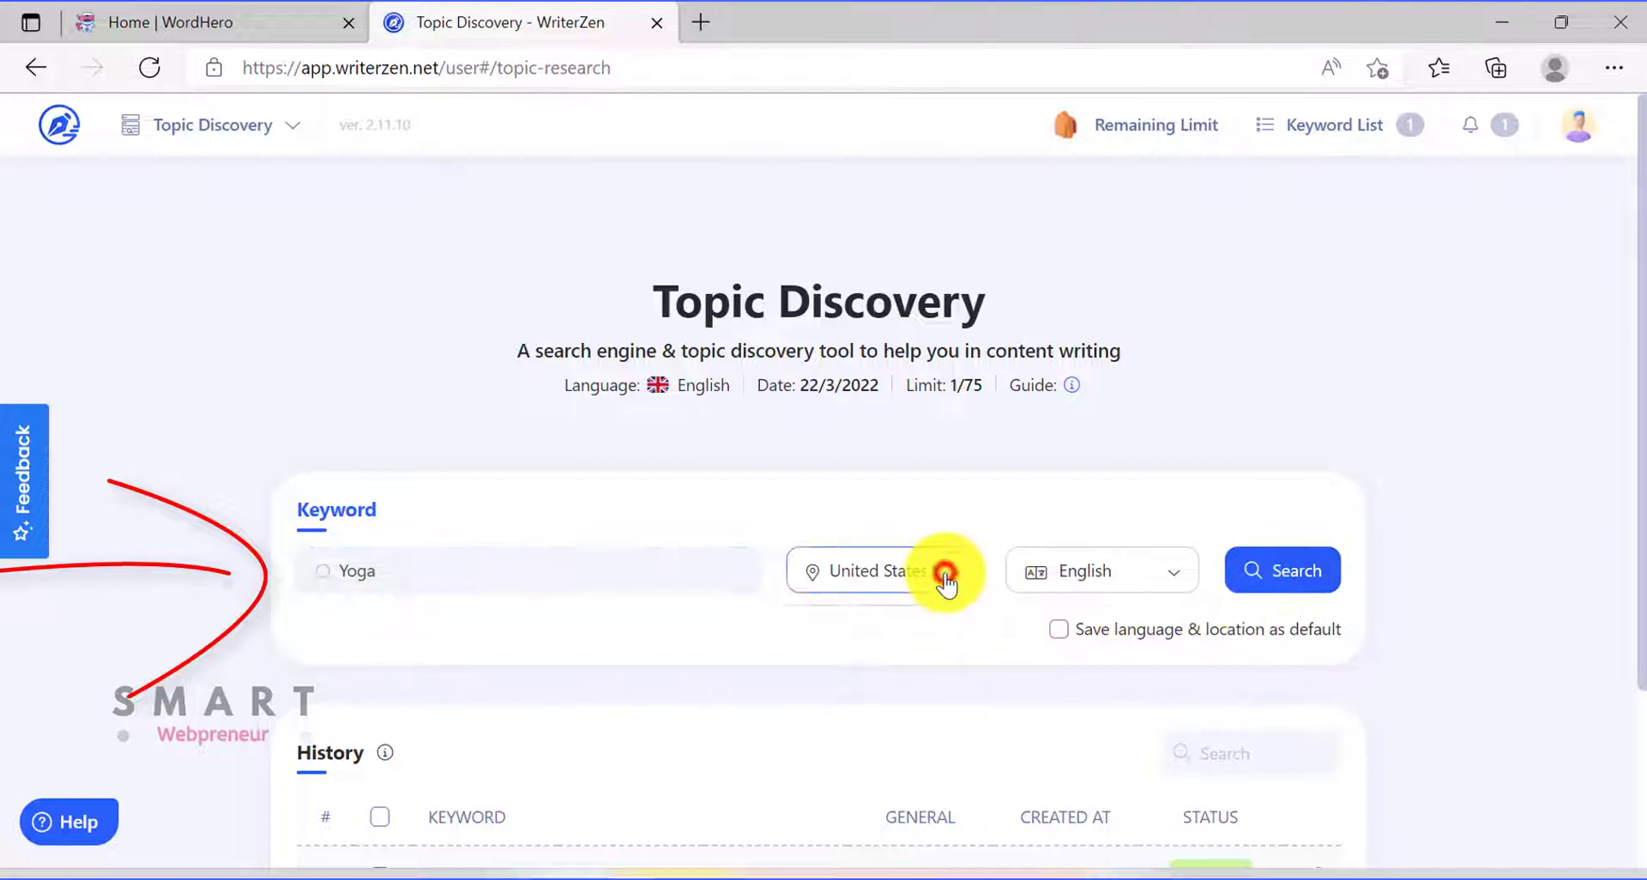
left_click(946, 583)
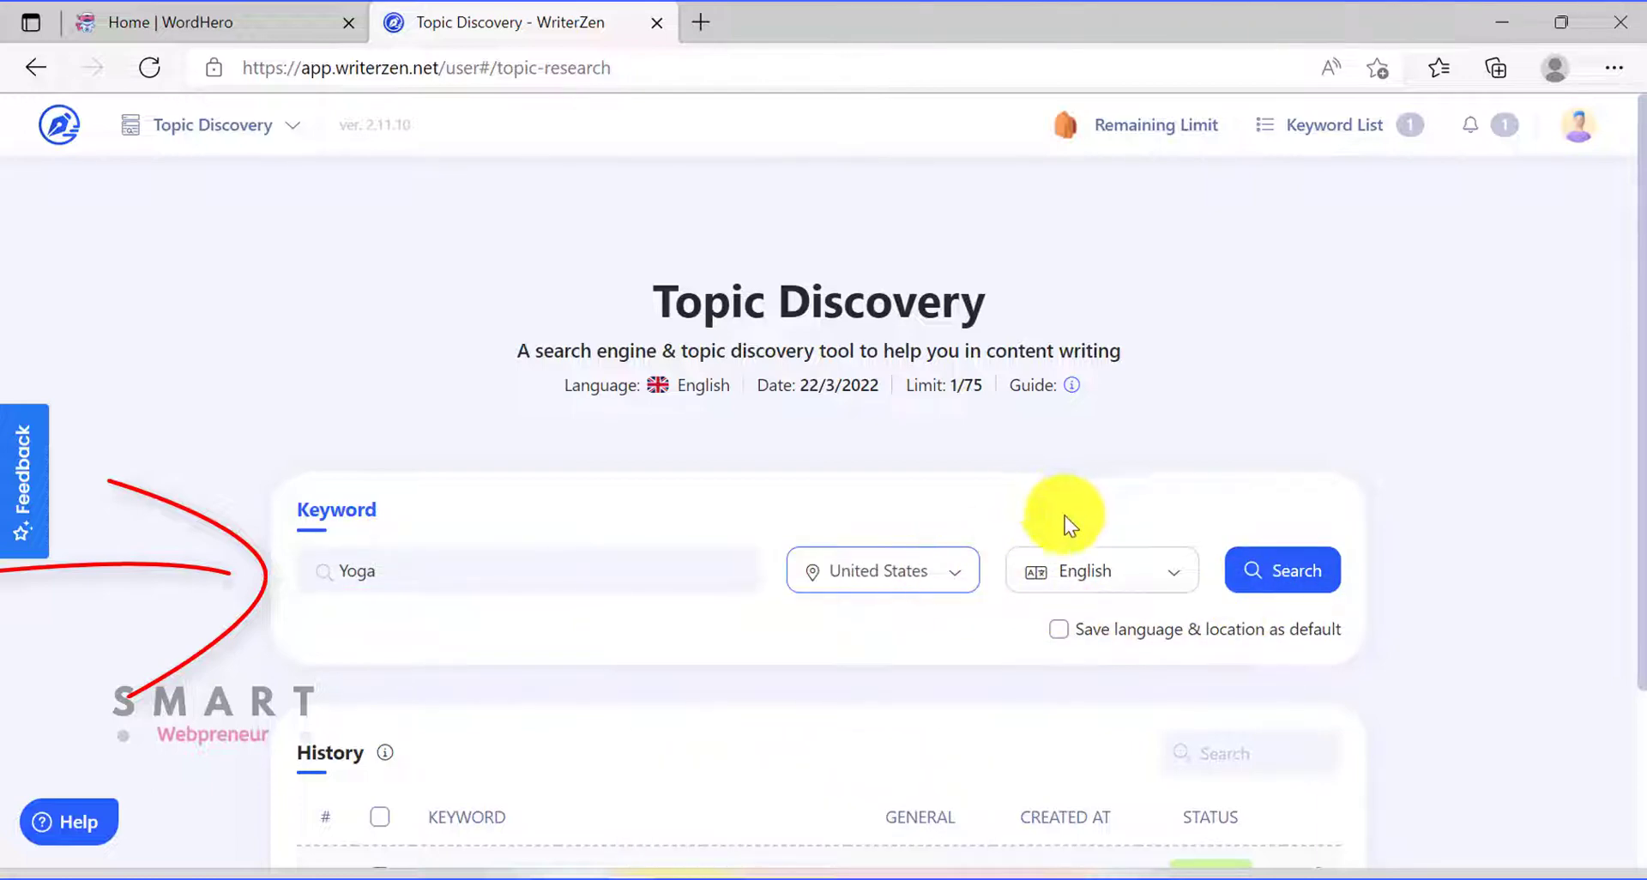
left_click(1267, 573)
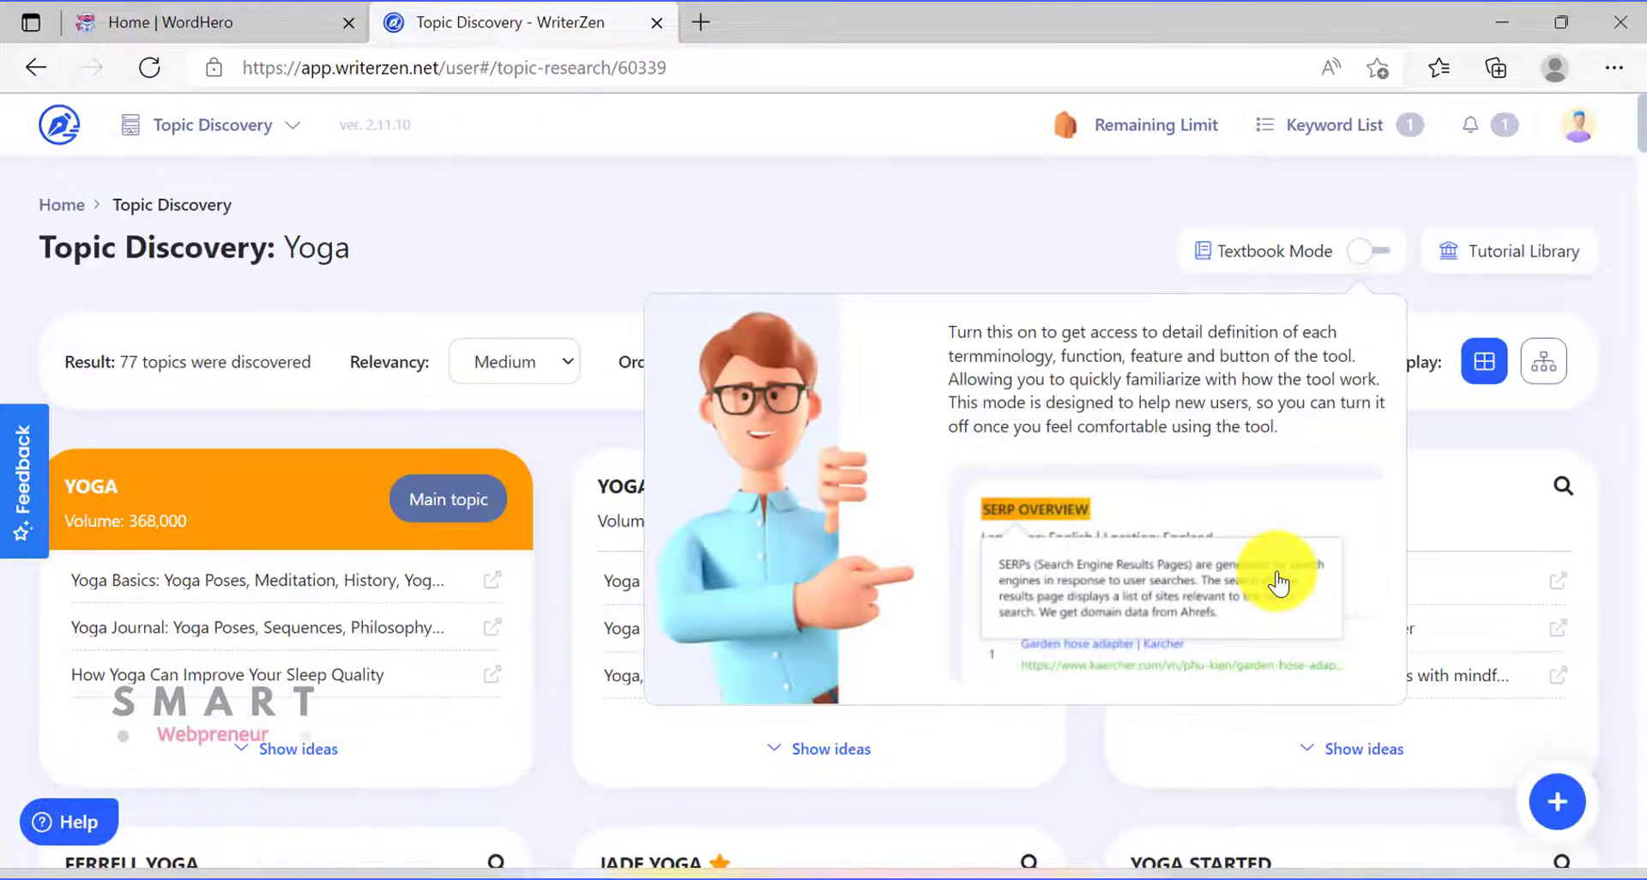
left_click(937, 240)
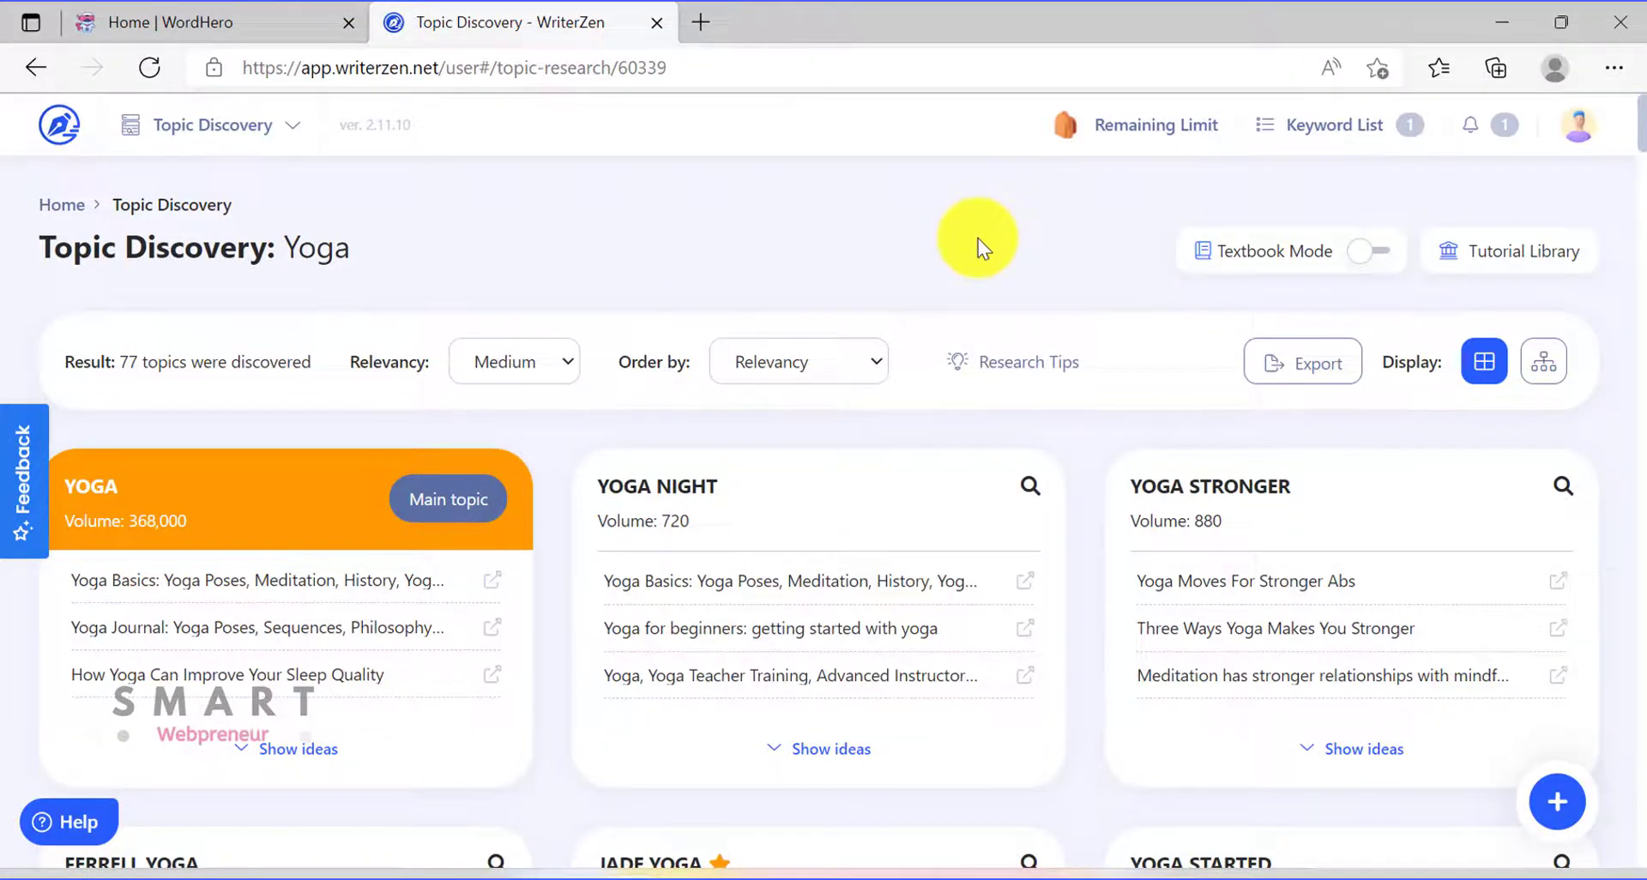
Look through the discovered yoga topic cards, checking their search volumes and sample headlines
scroll(950, 573, "down", 1)
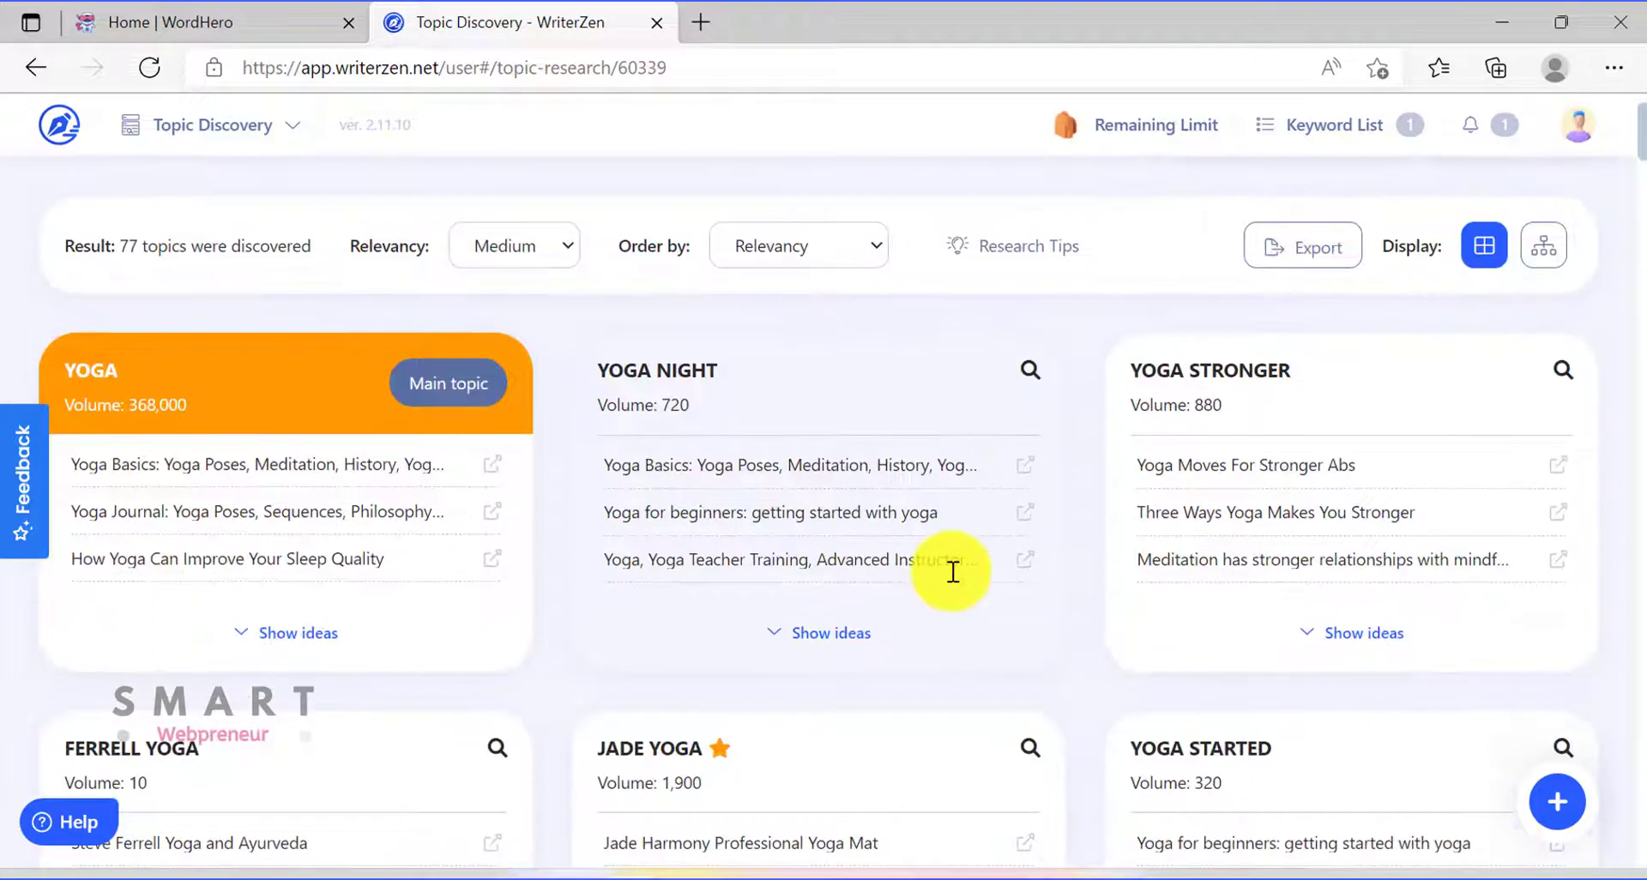
scroll(990, 570, "down", 2)
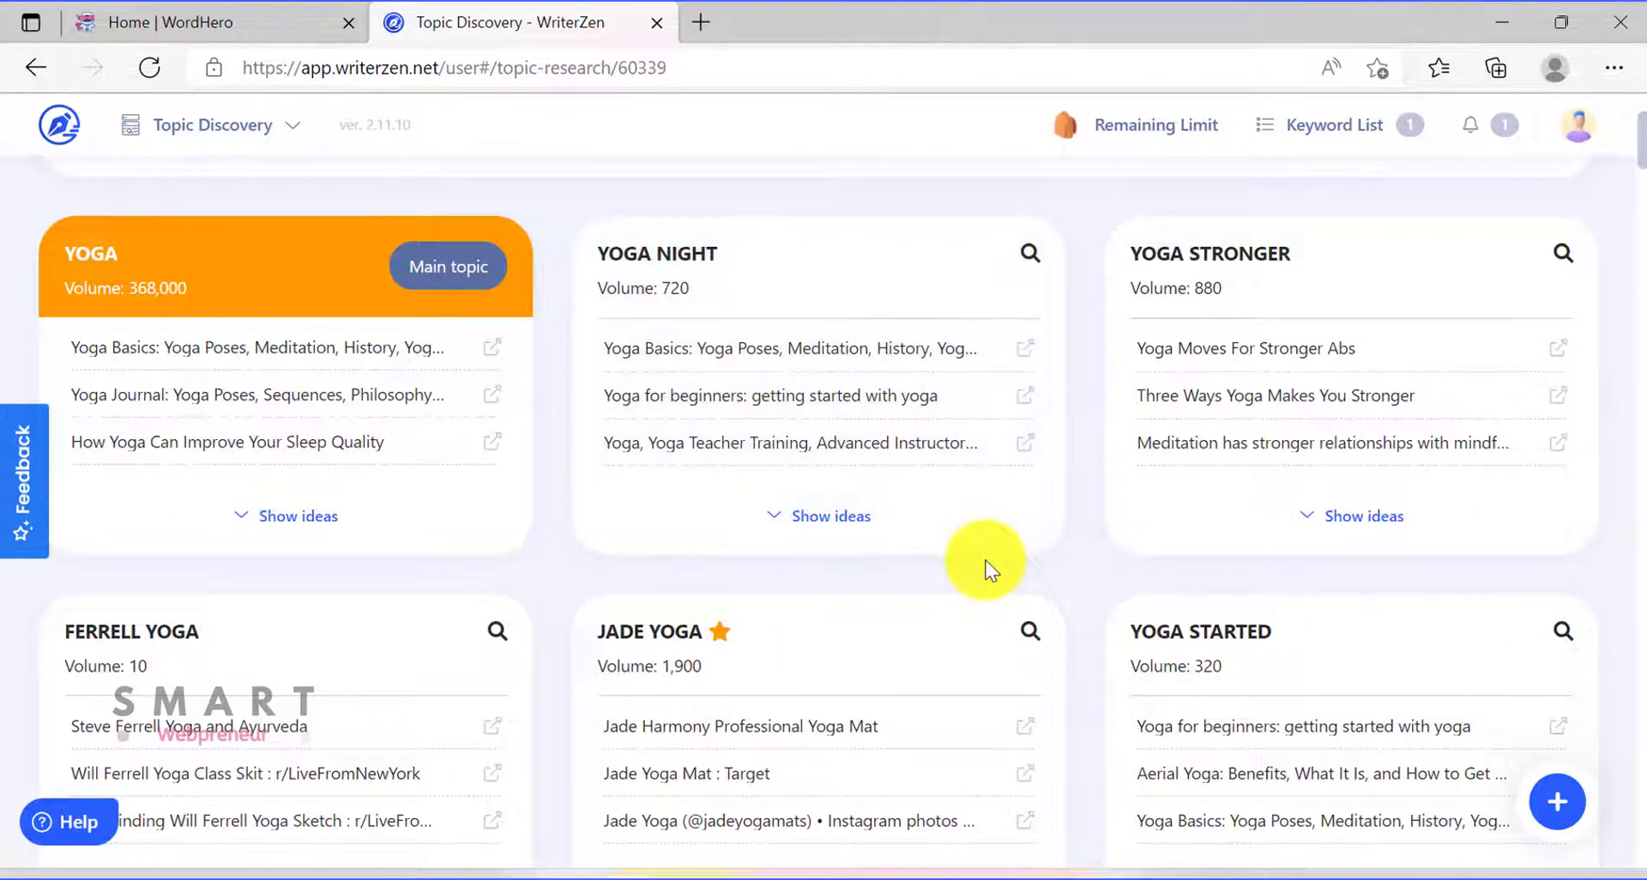
scroll(990, 570, "down", 1)
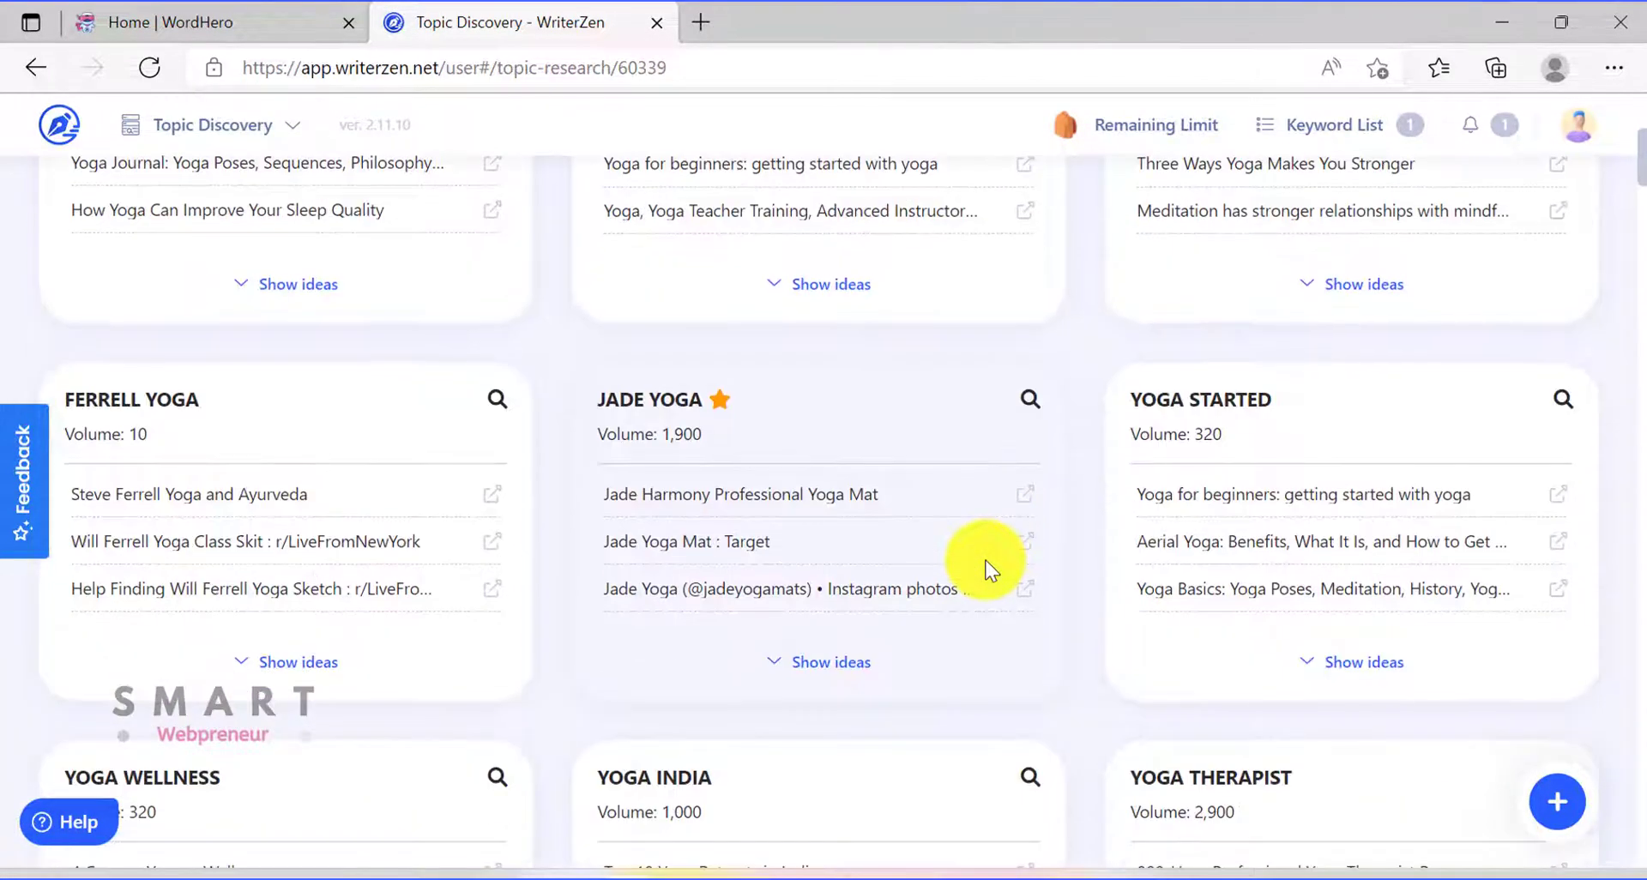
scroll(991, 570, "down", 2)
scroll(990, 570, "down", 1)
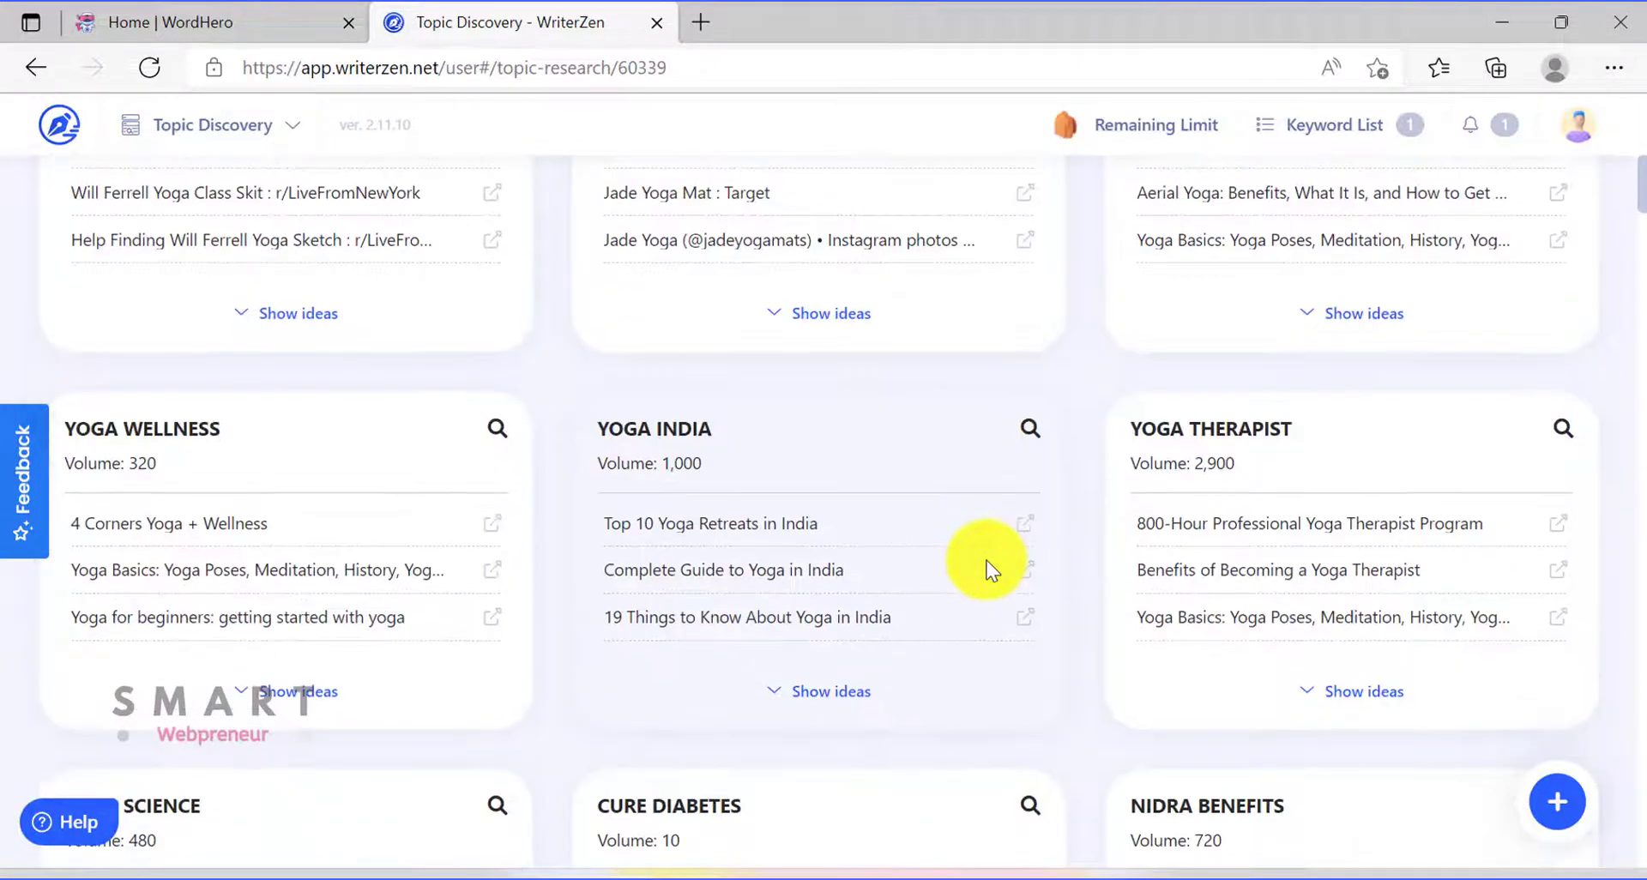
scroll(991, 570, "down", 1)
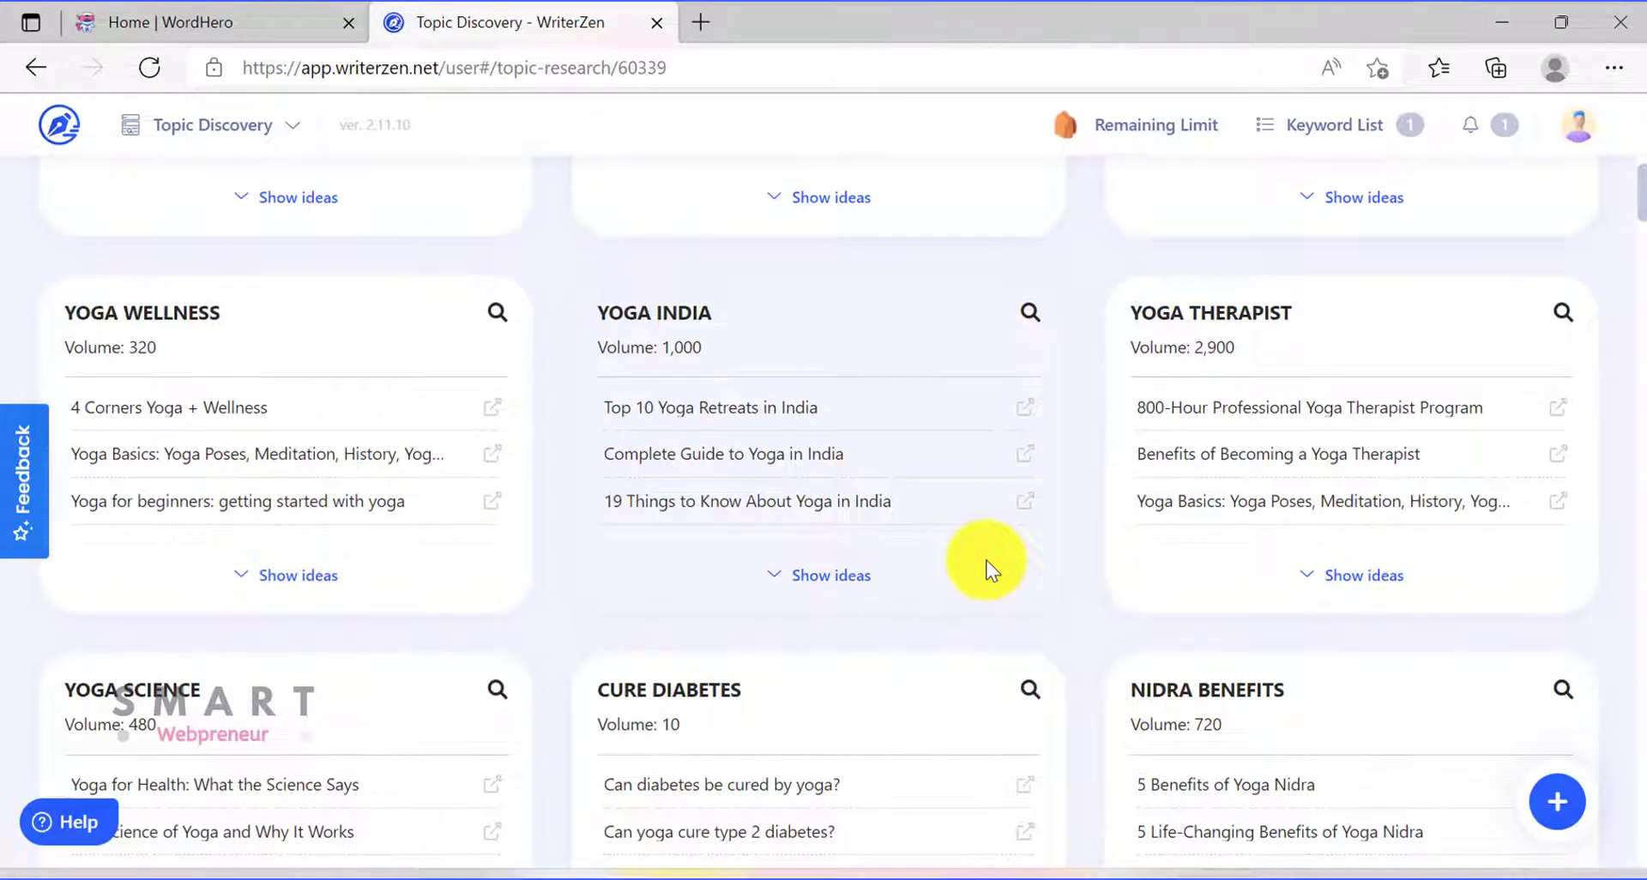
scroll(991, 570, "down", 1)
scroll(991, 570, "down", 1)
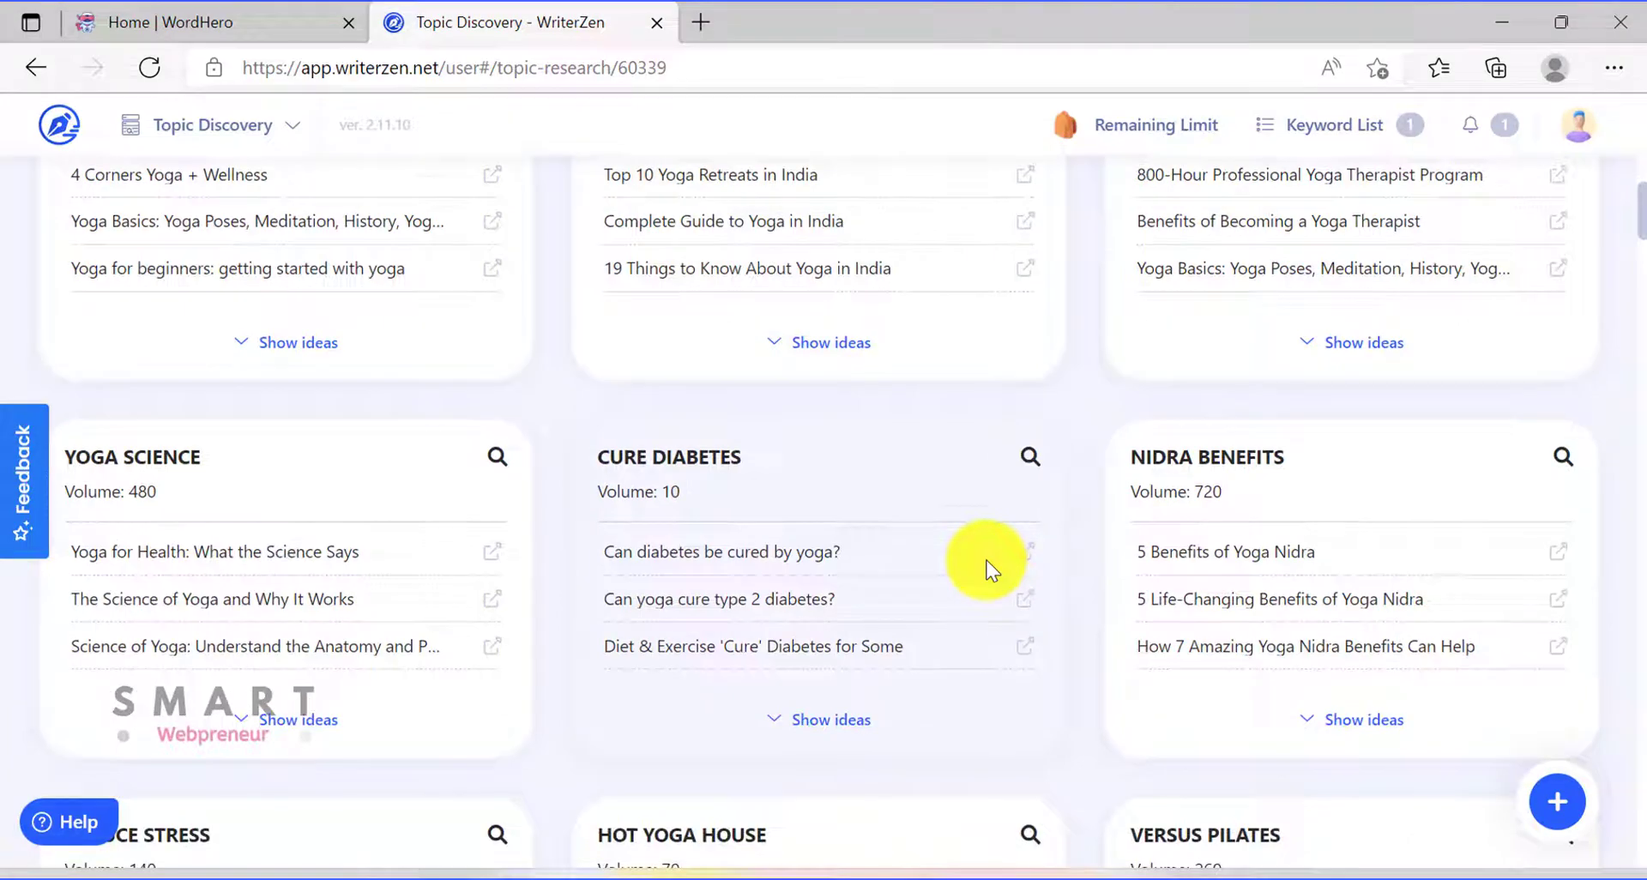
scroll(990, 571, "down", 2)
scroll(991, 571, "down", 1)
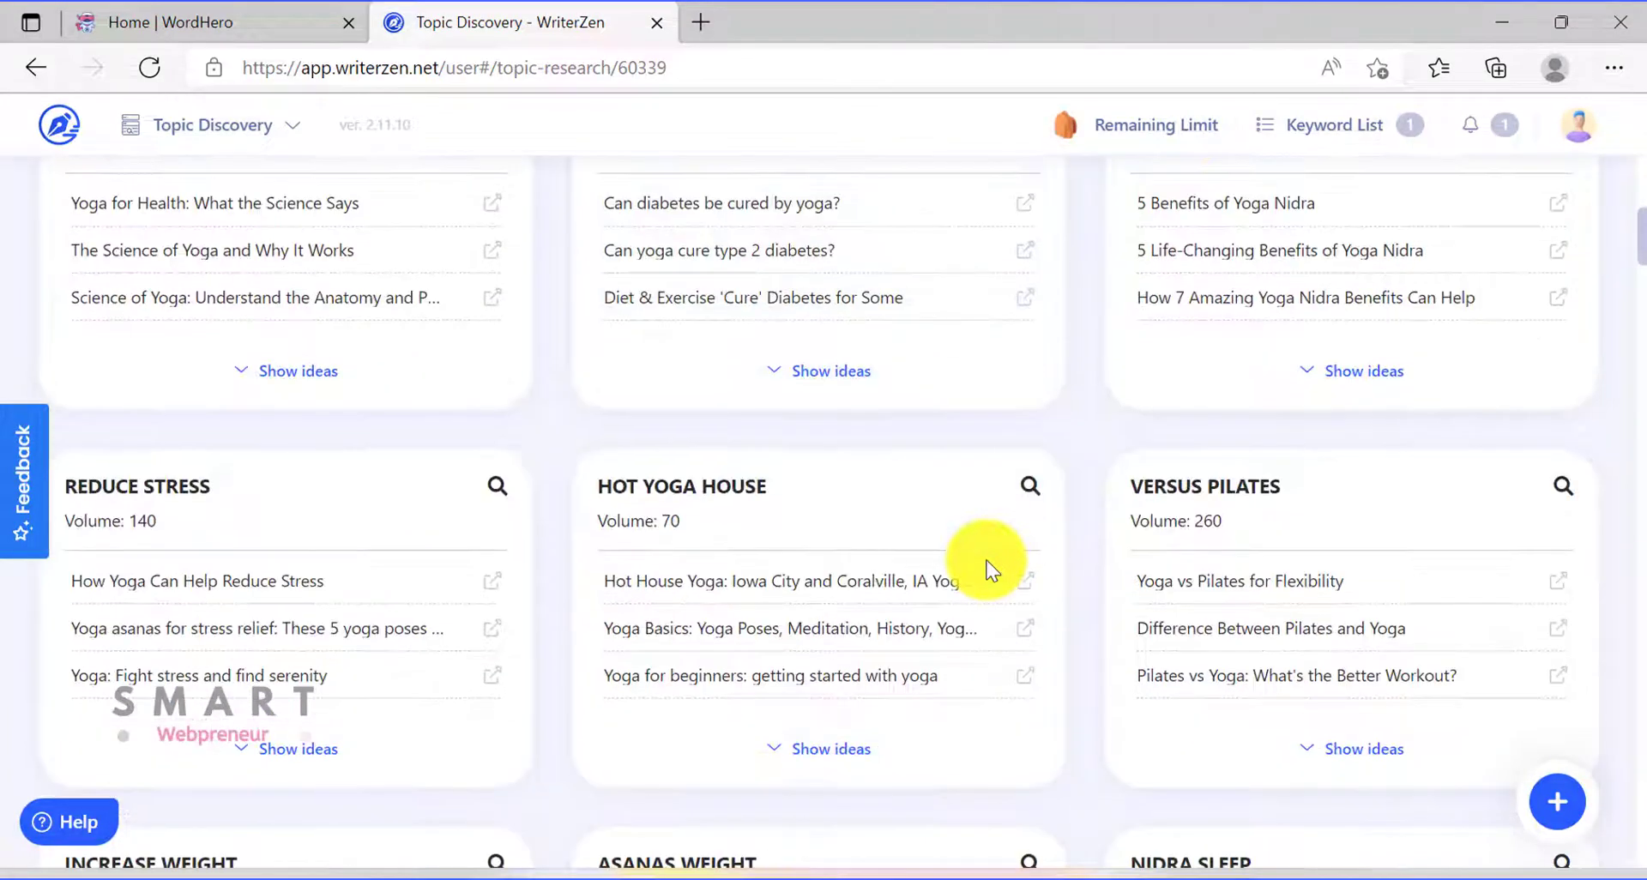
scroll(991, 570, "down", 1)
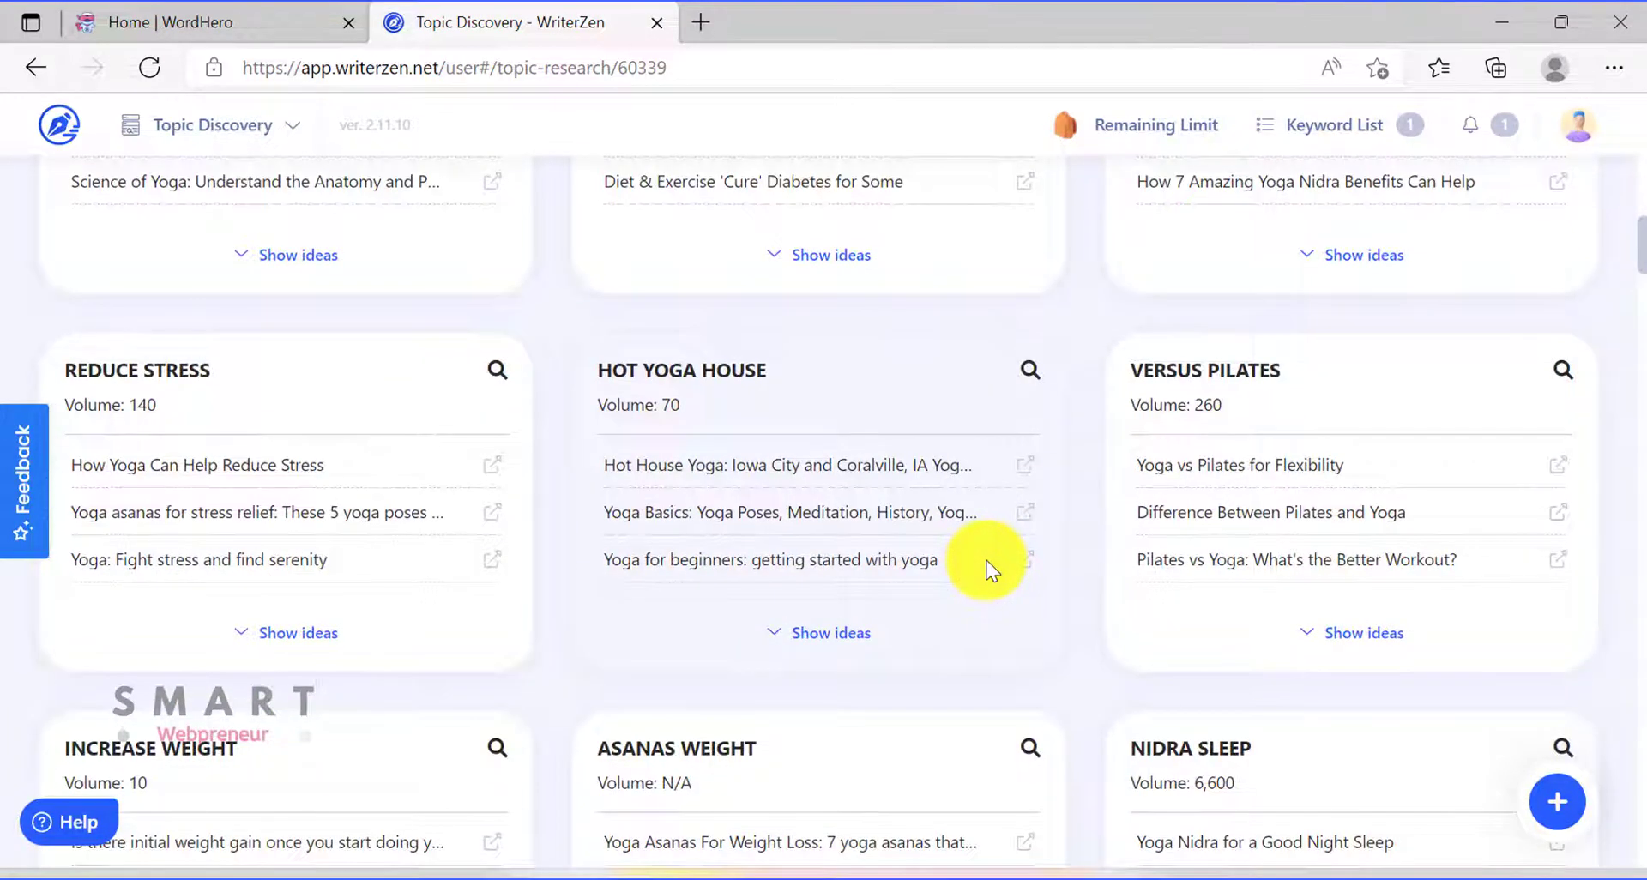
scroll(990, 570, "down", 5)
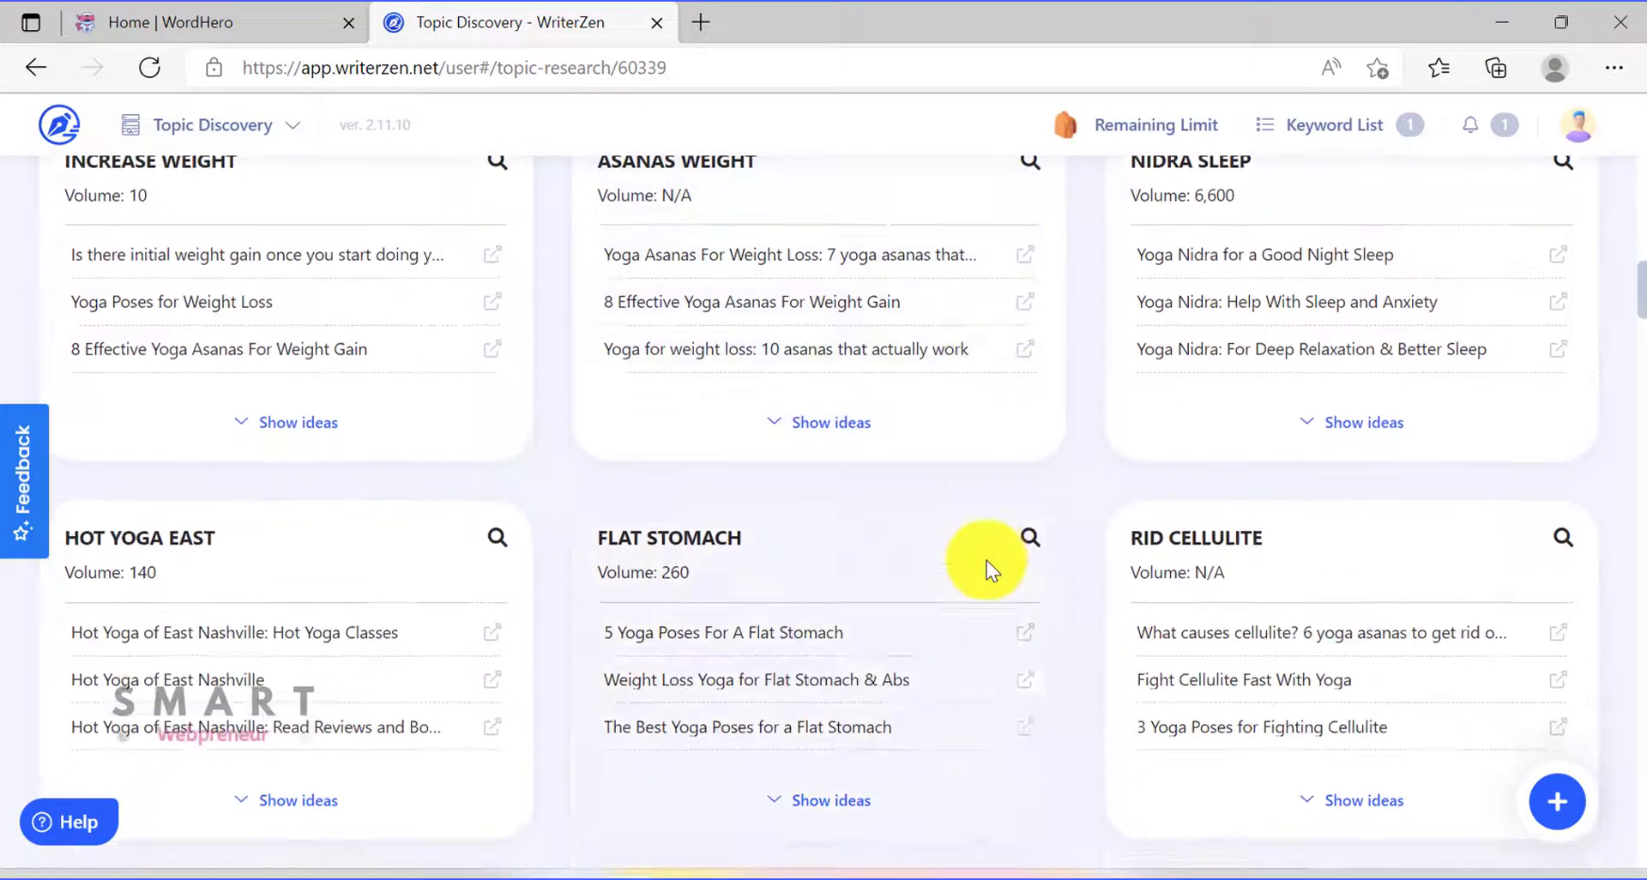
scroll(987, 562, "down", 1)
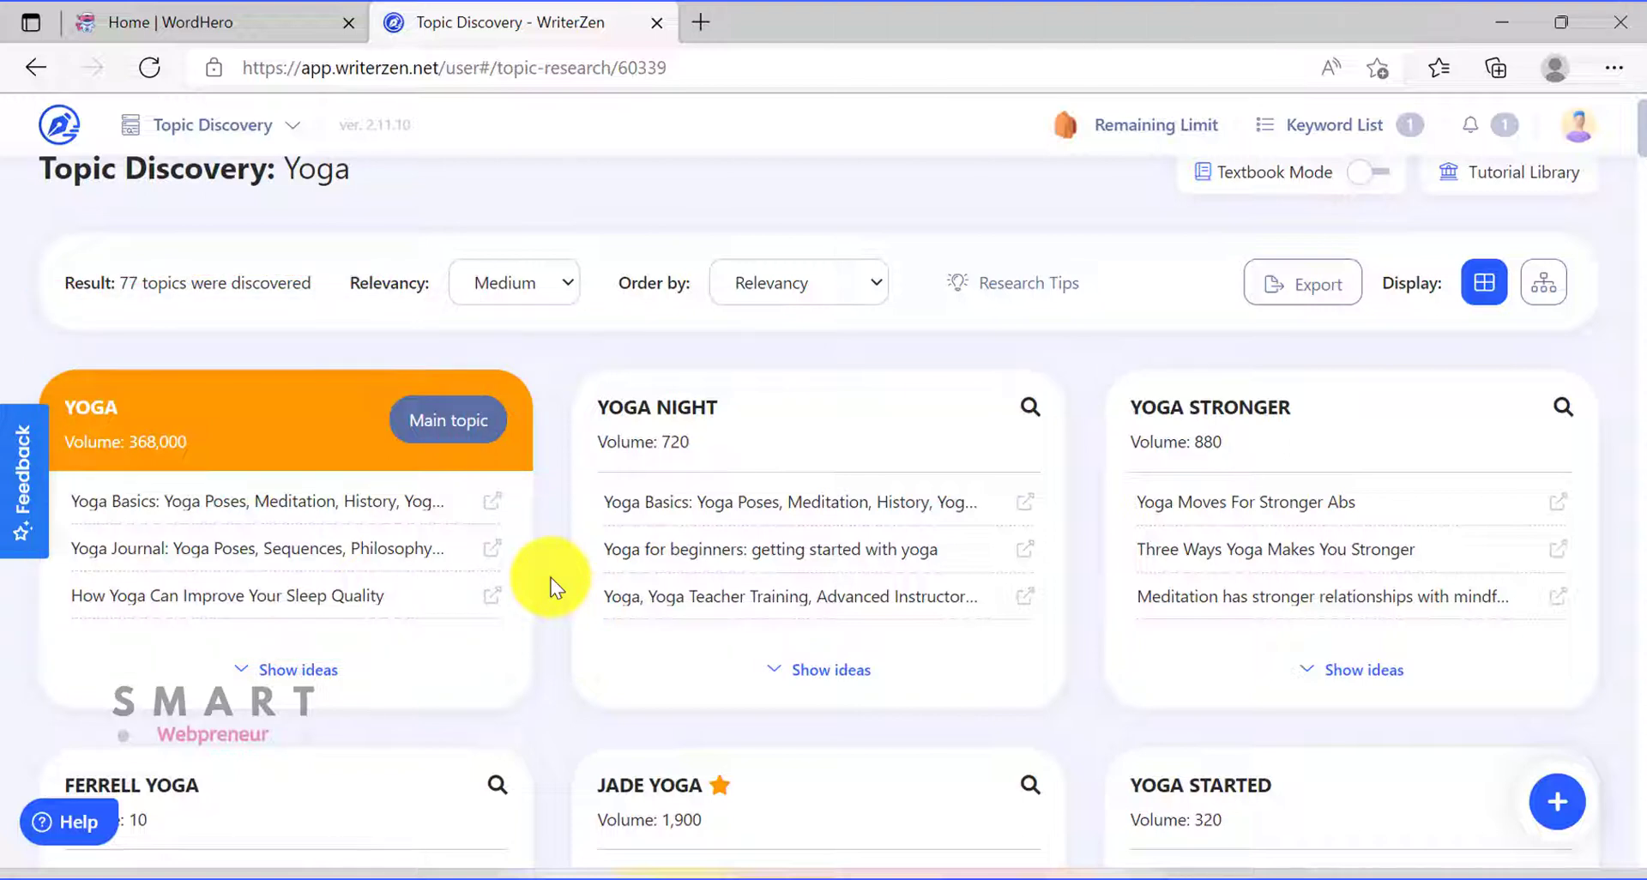
Show the ideas for the main Yoga topic and review its headlines to consider, Google suggest insights and related Google searches
left_click(289, 670)
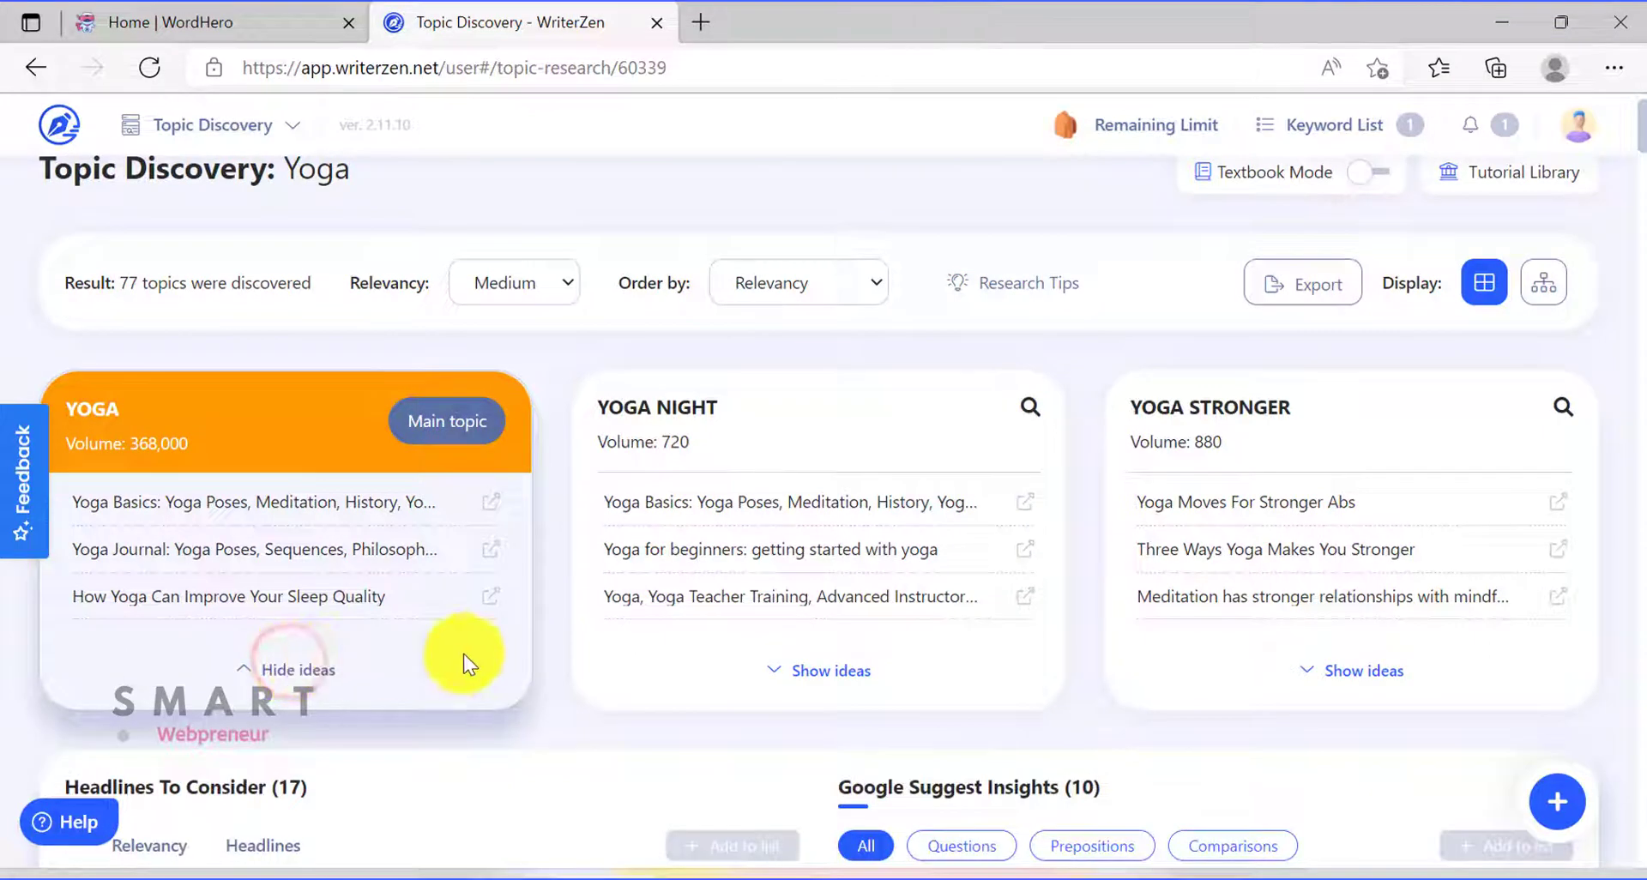
scroll(606, 652, "down", 3)
scroll(607, 652, "down", 2)
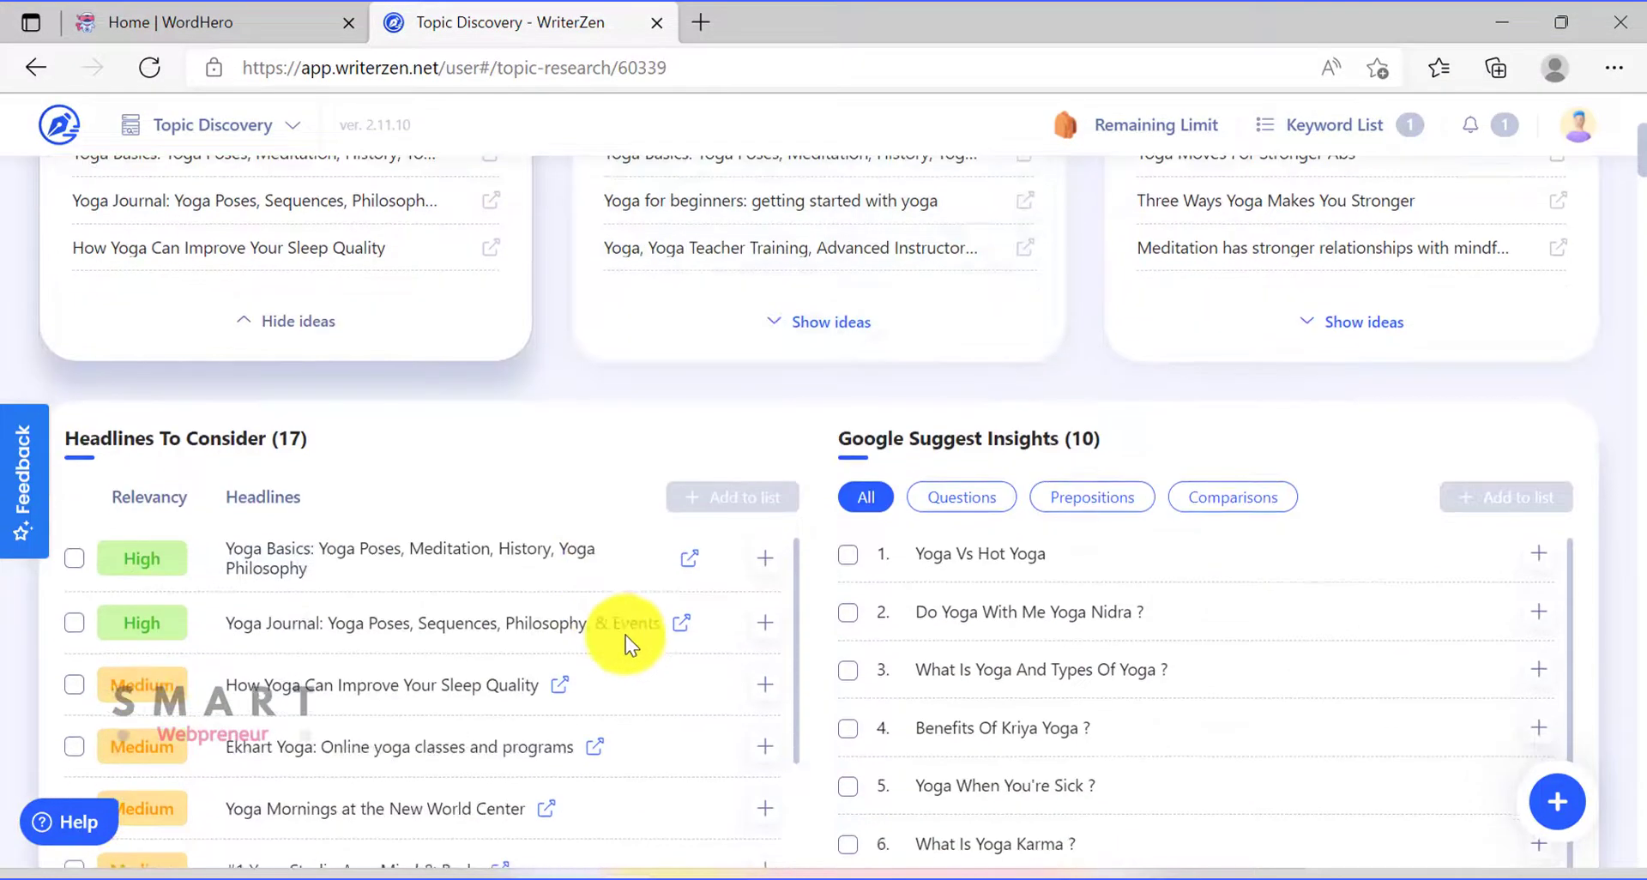
scroll(652, 738, "down", 2)
scroll(671, 711, "up", 2)
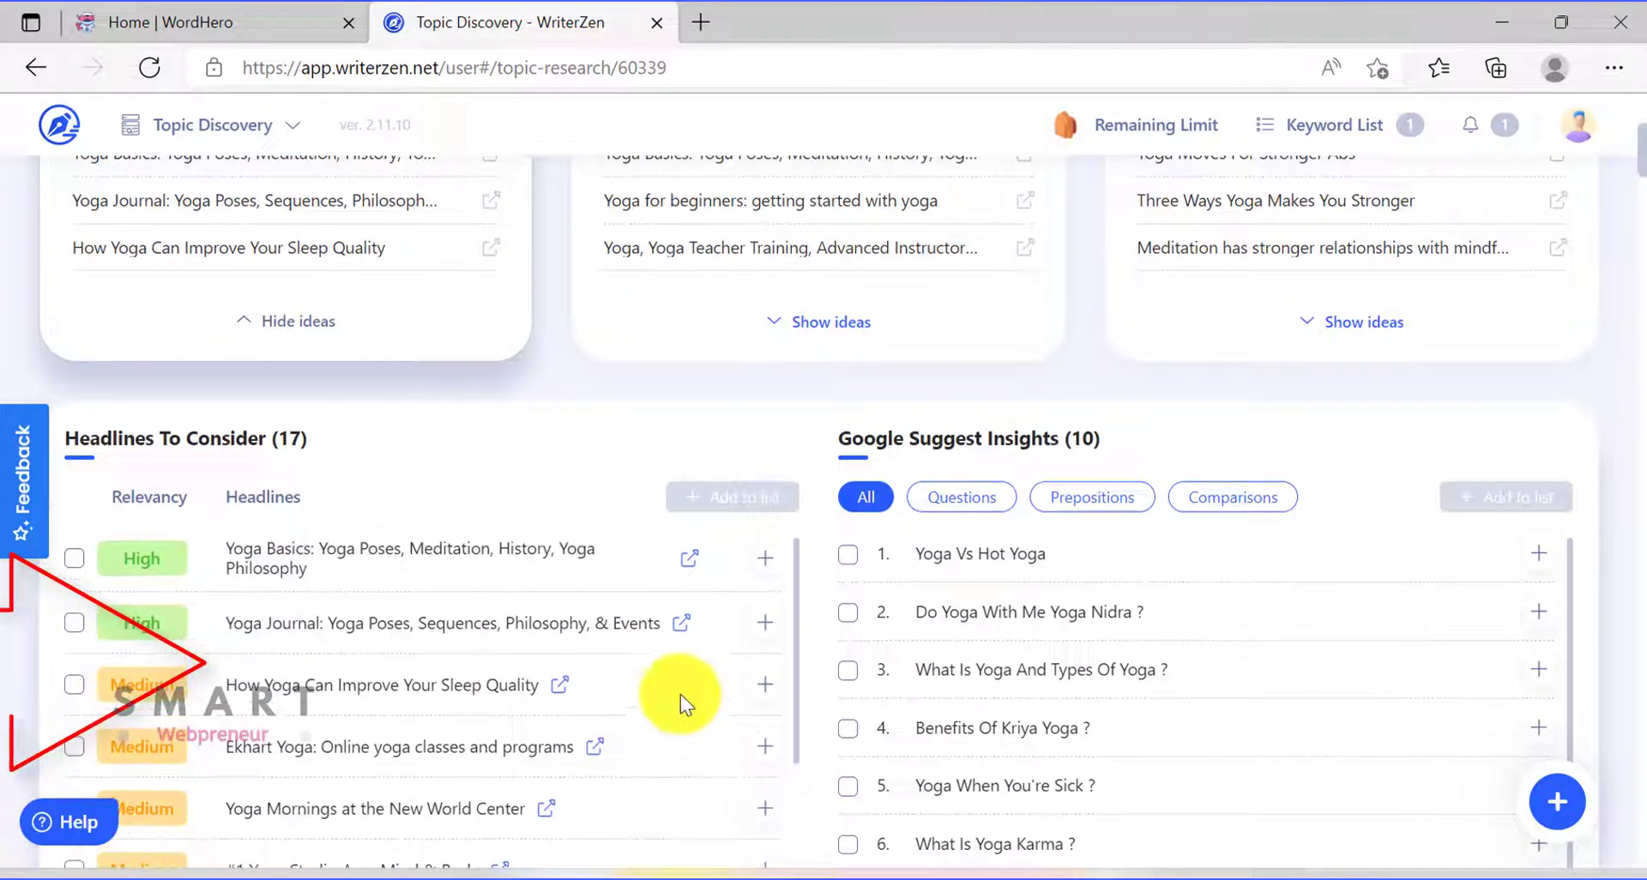
scroll(1640, 171, "down", 3)
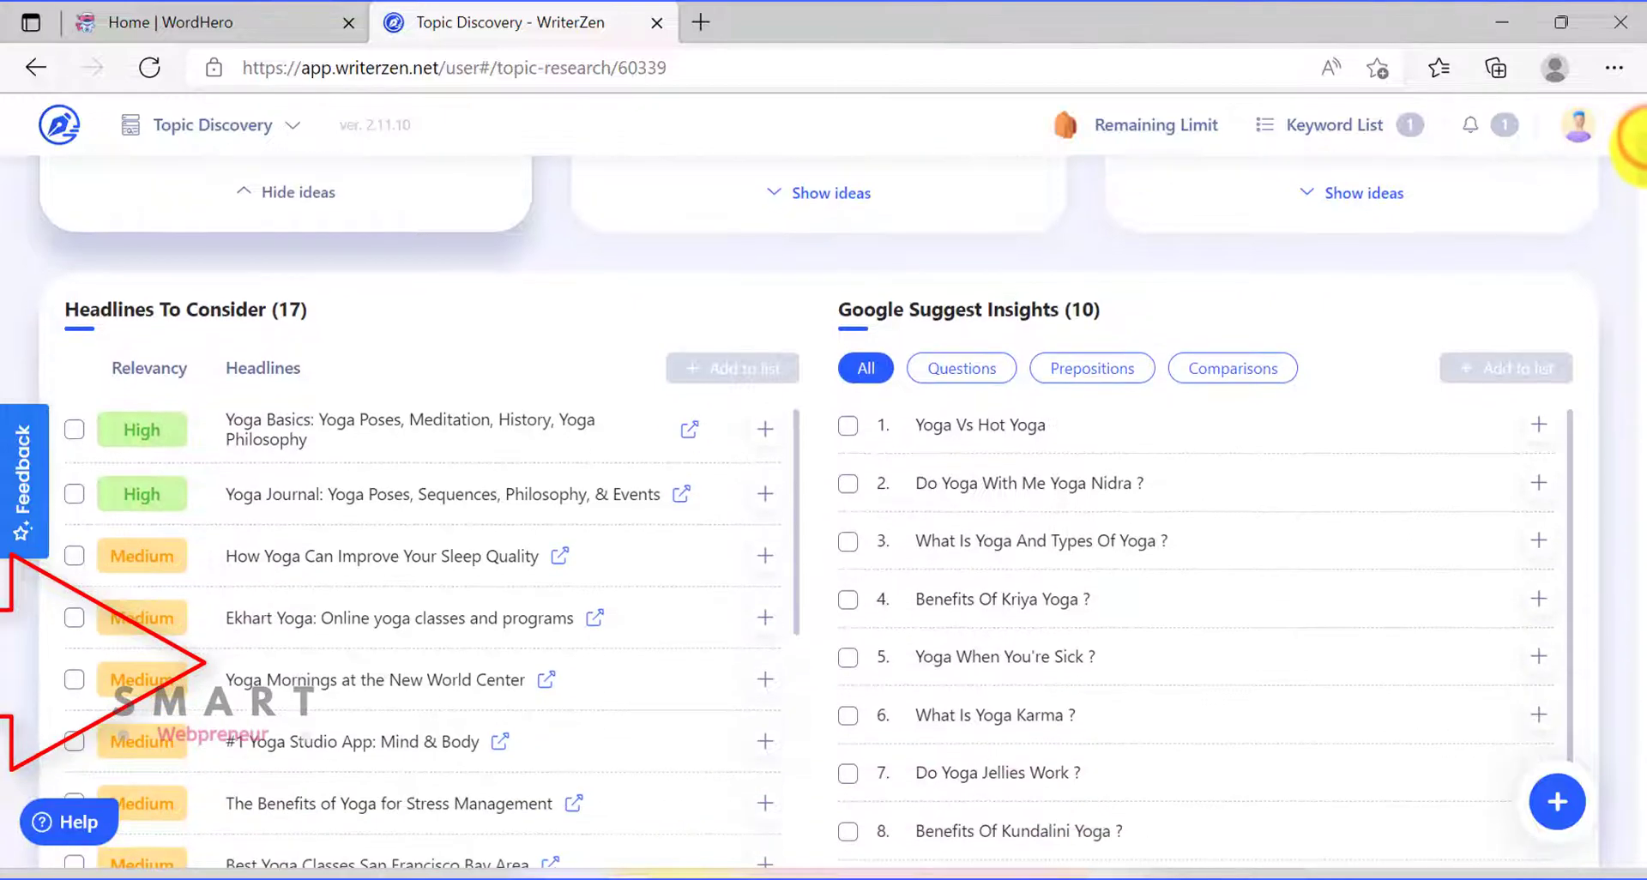
scroll(1640, 172, "down", 5)
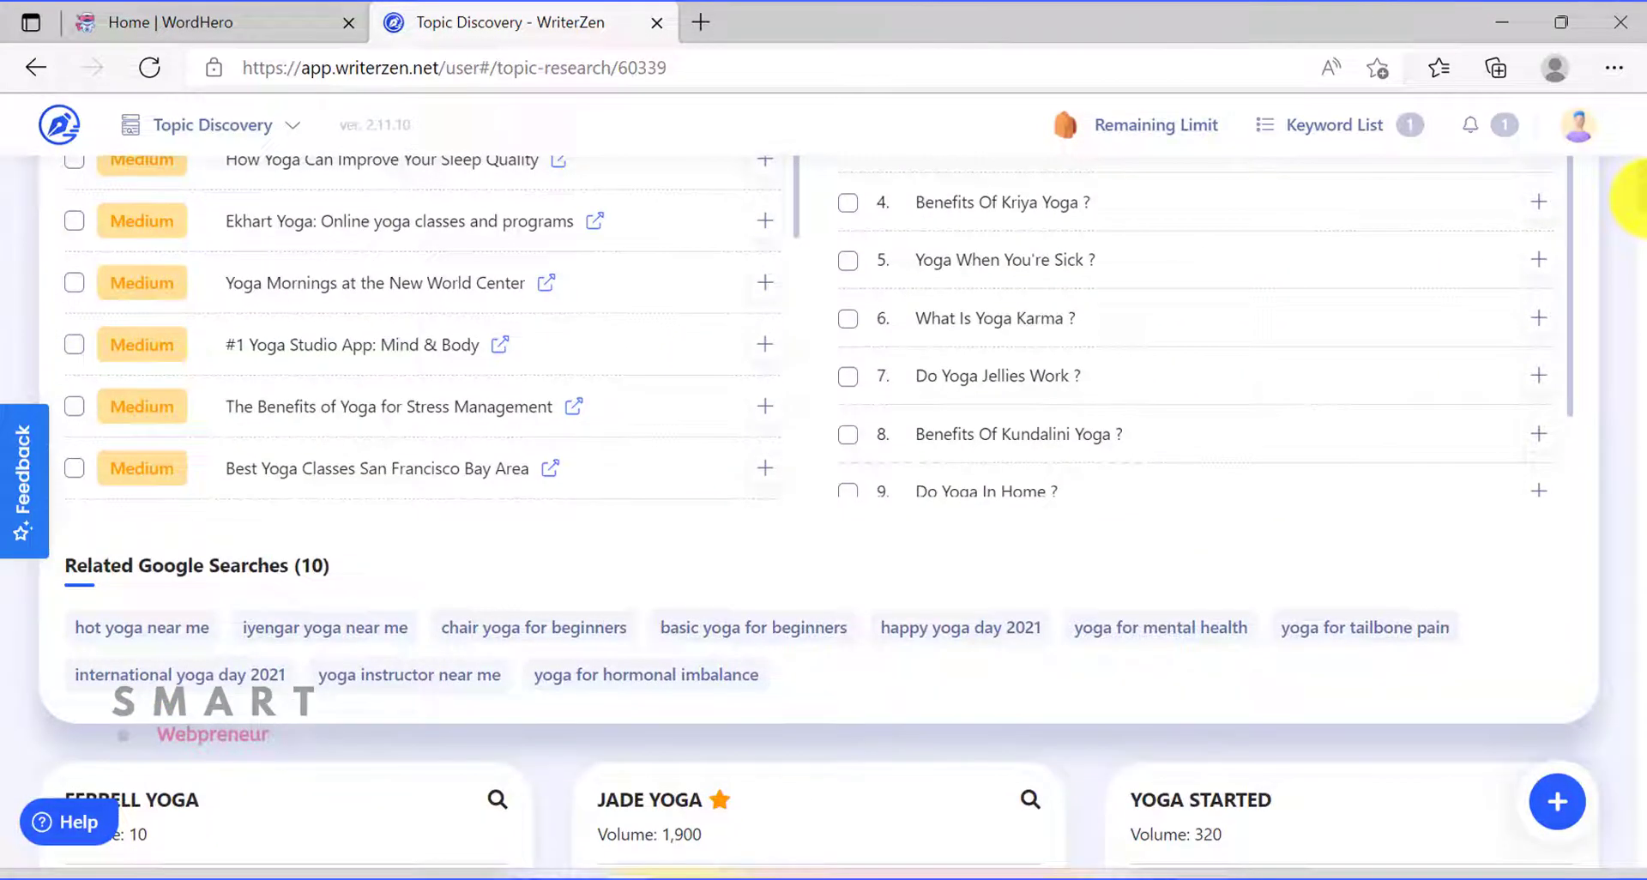
scroll(1639, 199, "up", 4)
scroll(1640, 205, "down", 5)
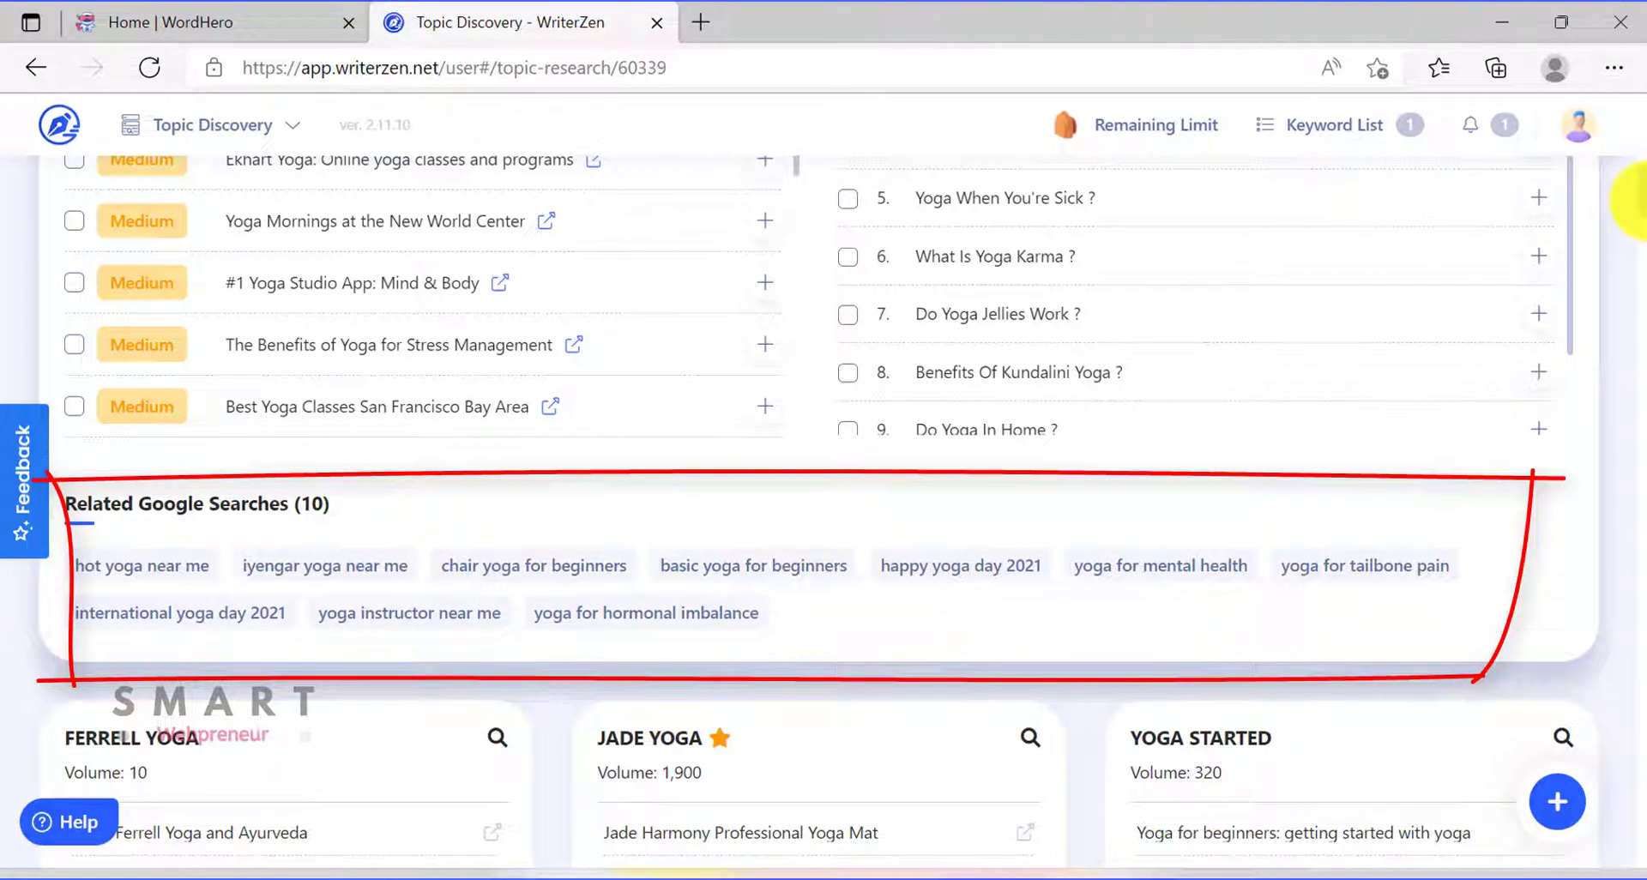
scroll(1639, 193, "up", 8)
scroll(1639, 184, "down", 4)
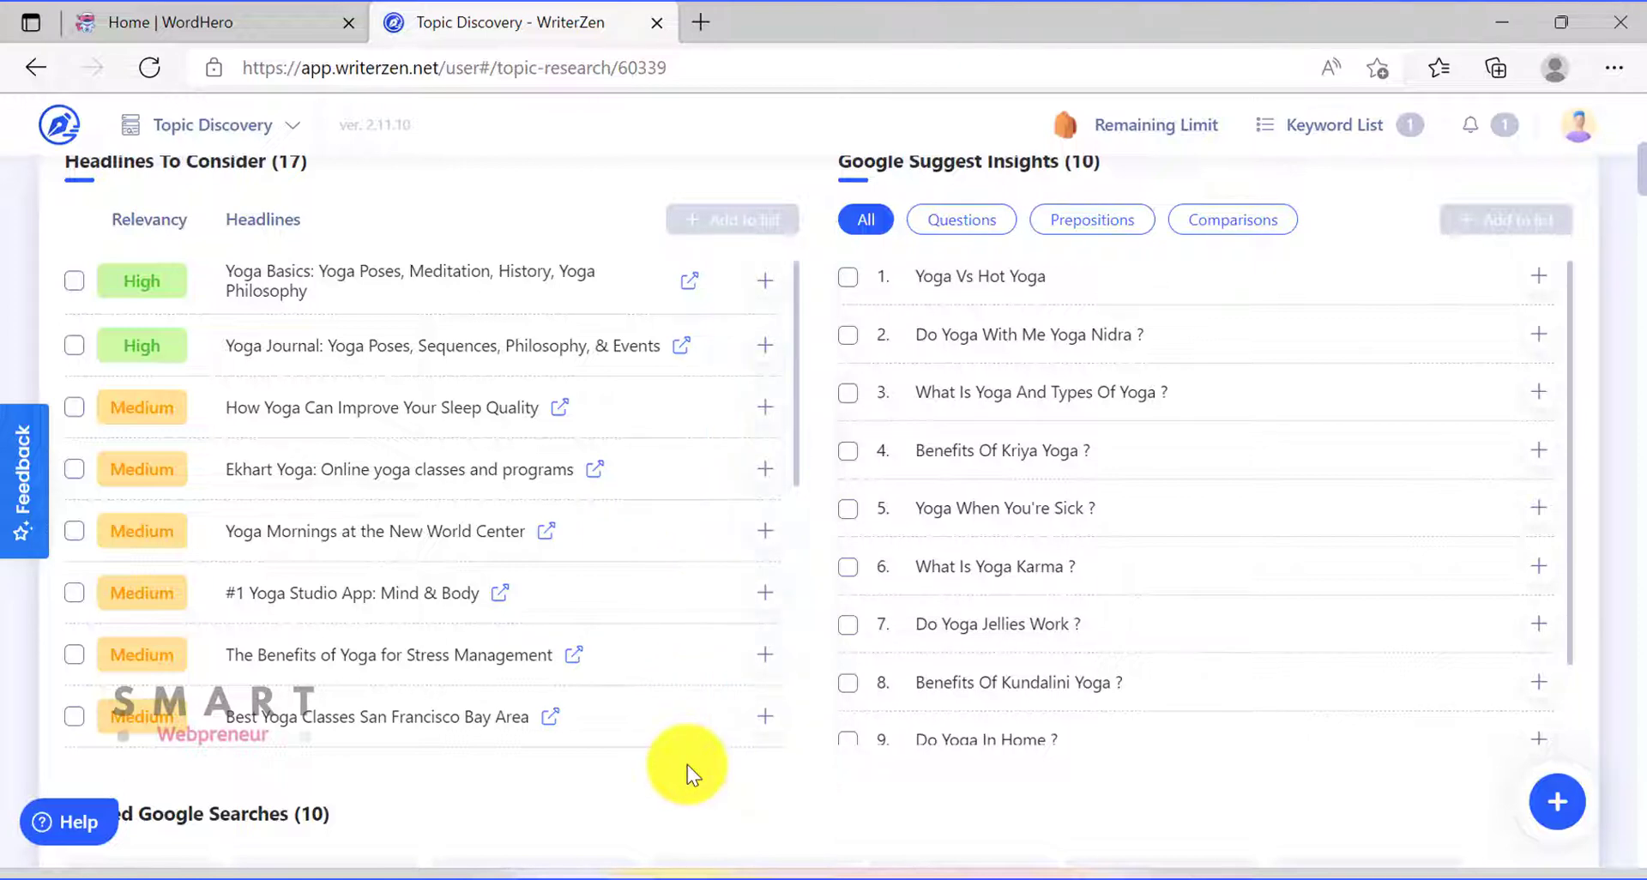
scroll(533, 548, "up", 3)
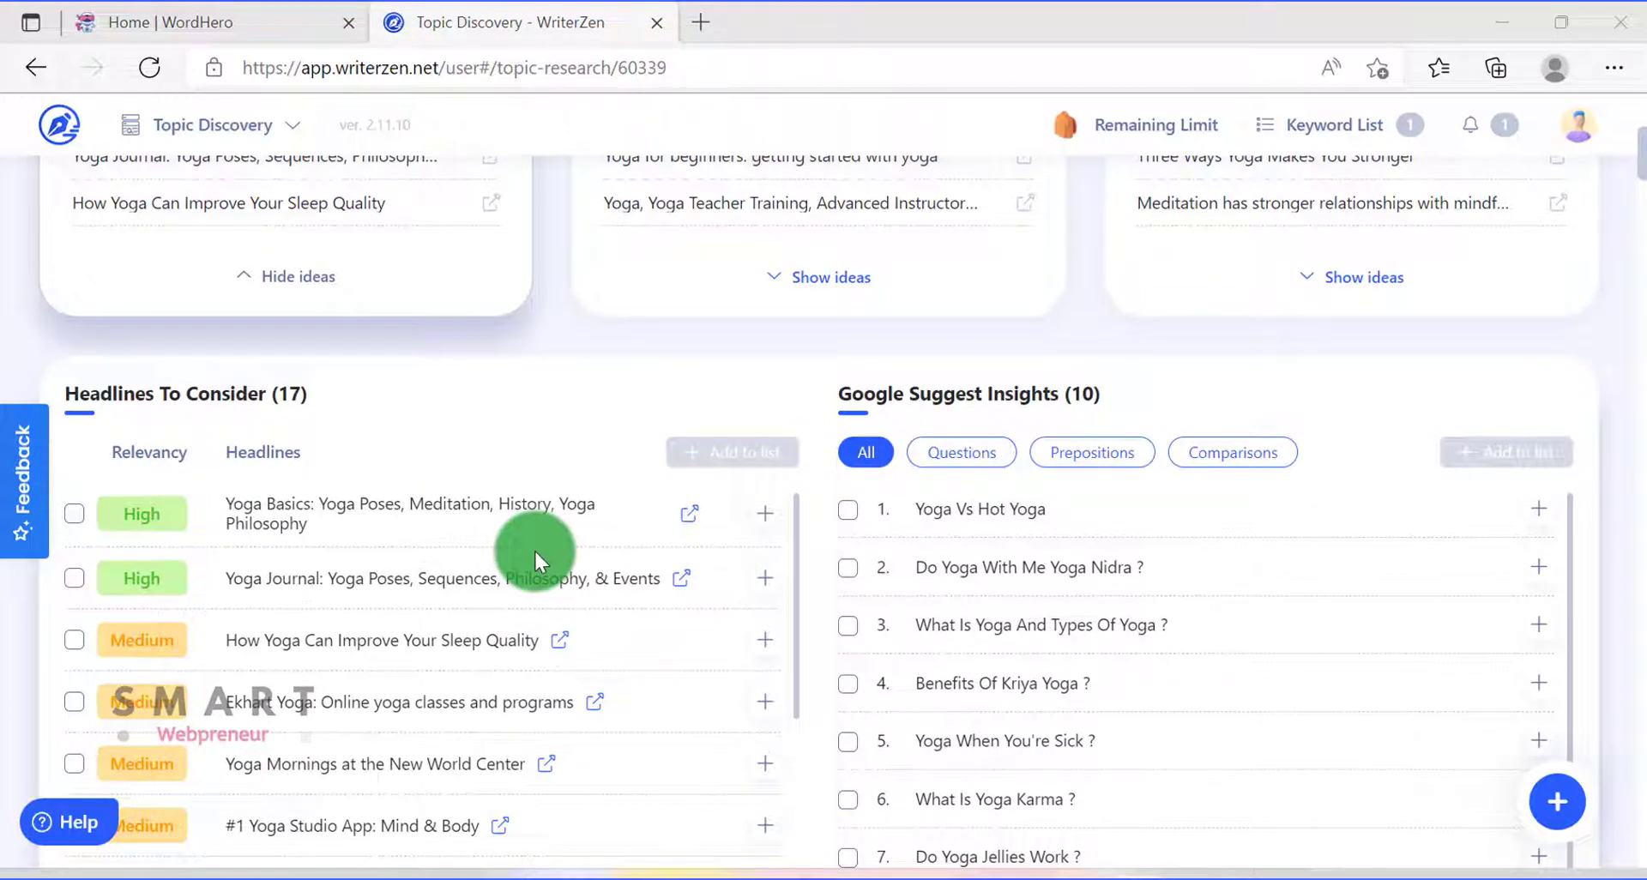
scroll(535, 553, "up", 5)
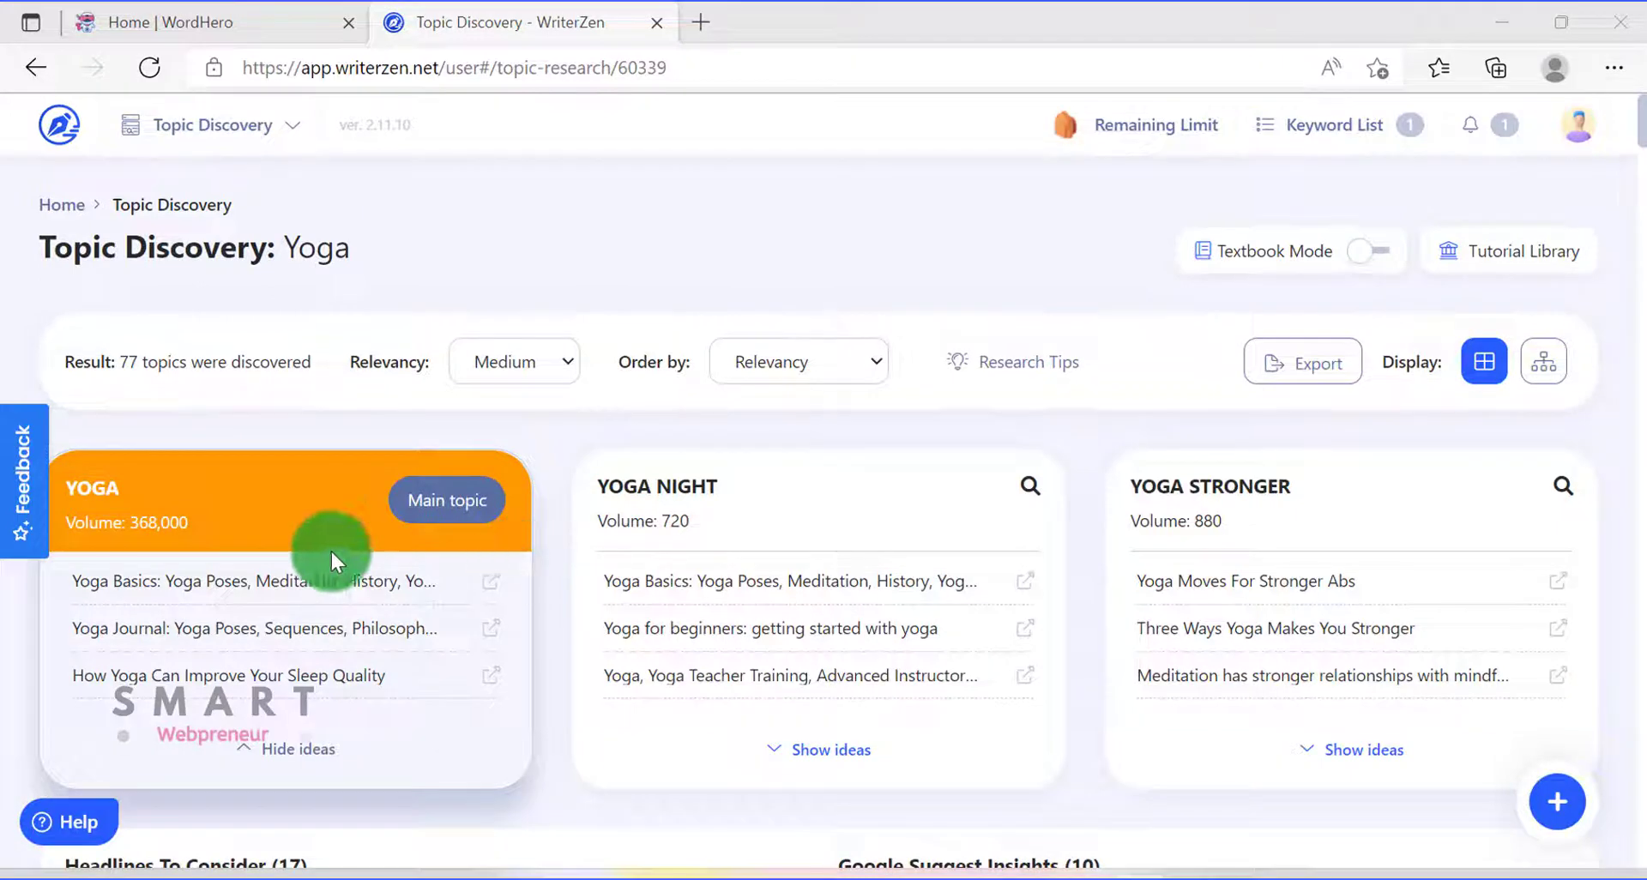
Open Keyword Explorer and run a keyword search for "Yoga for Weight Loss" with location United States and language English
left_click(292, 131)
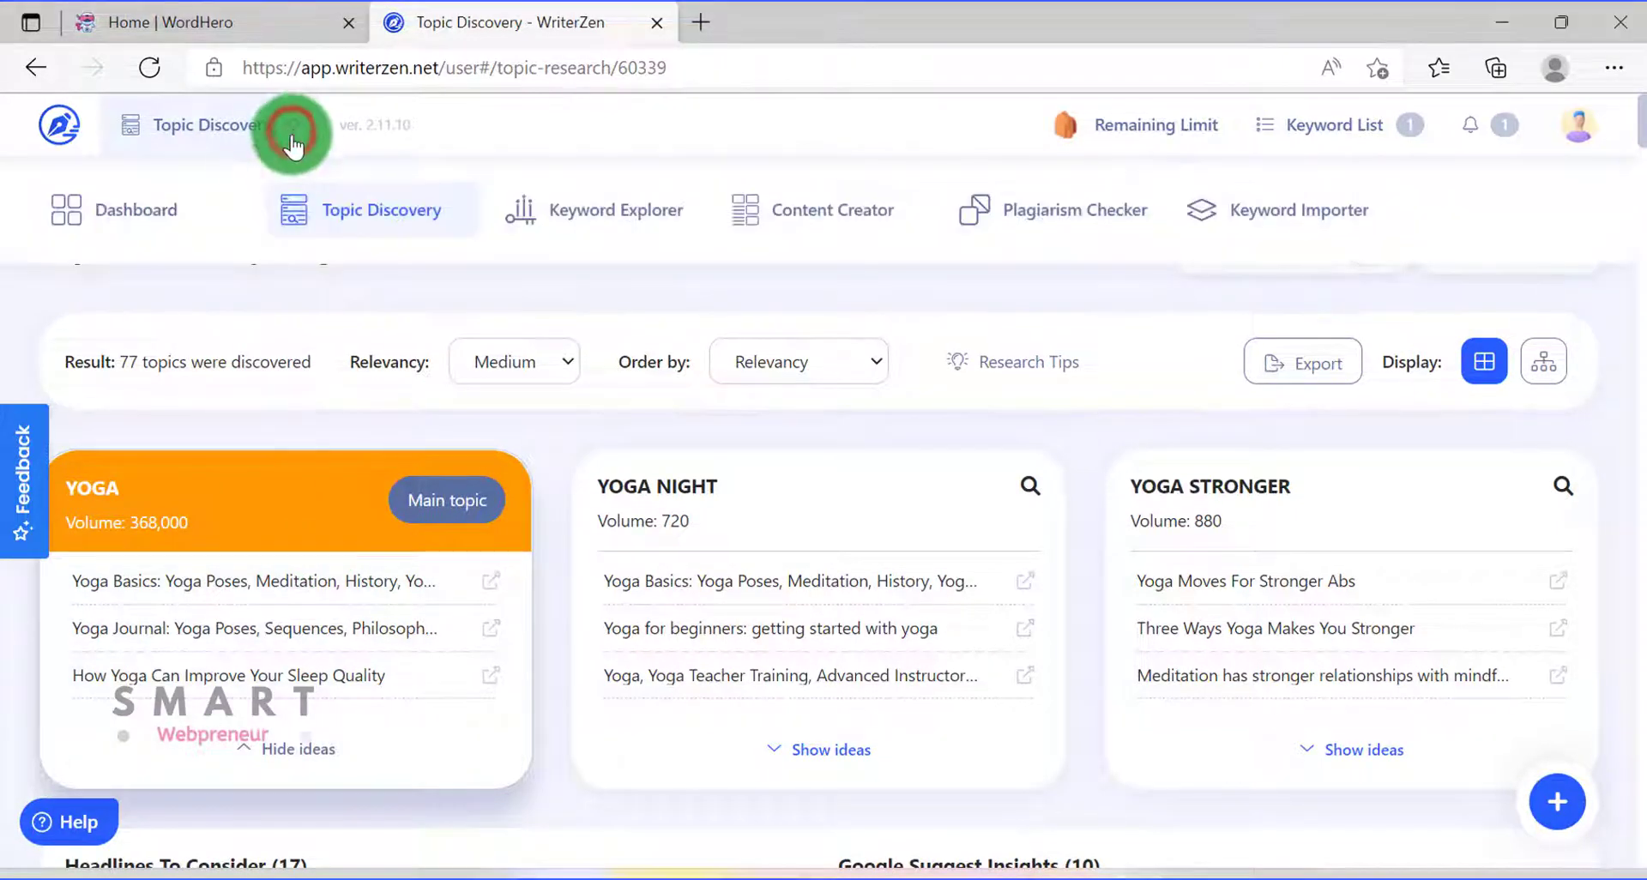
left_click(623, 225)
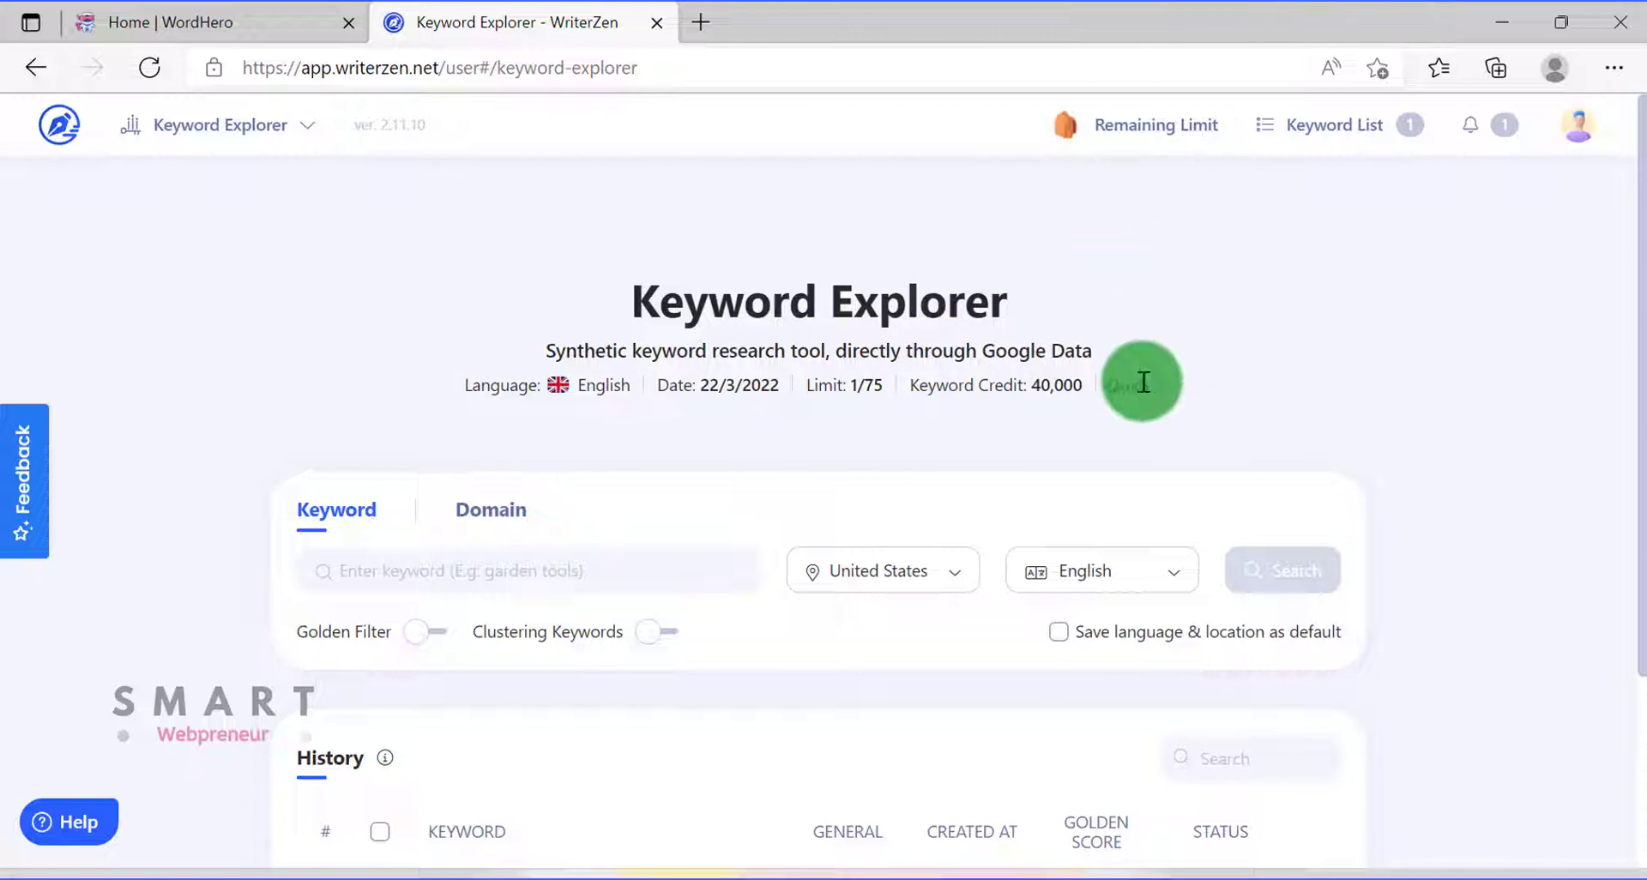
left_click(617, 564)
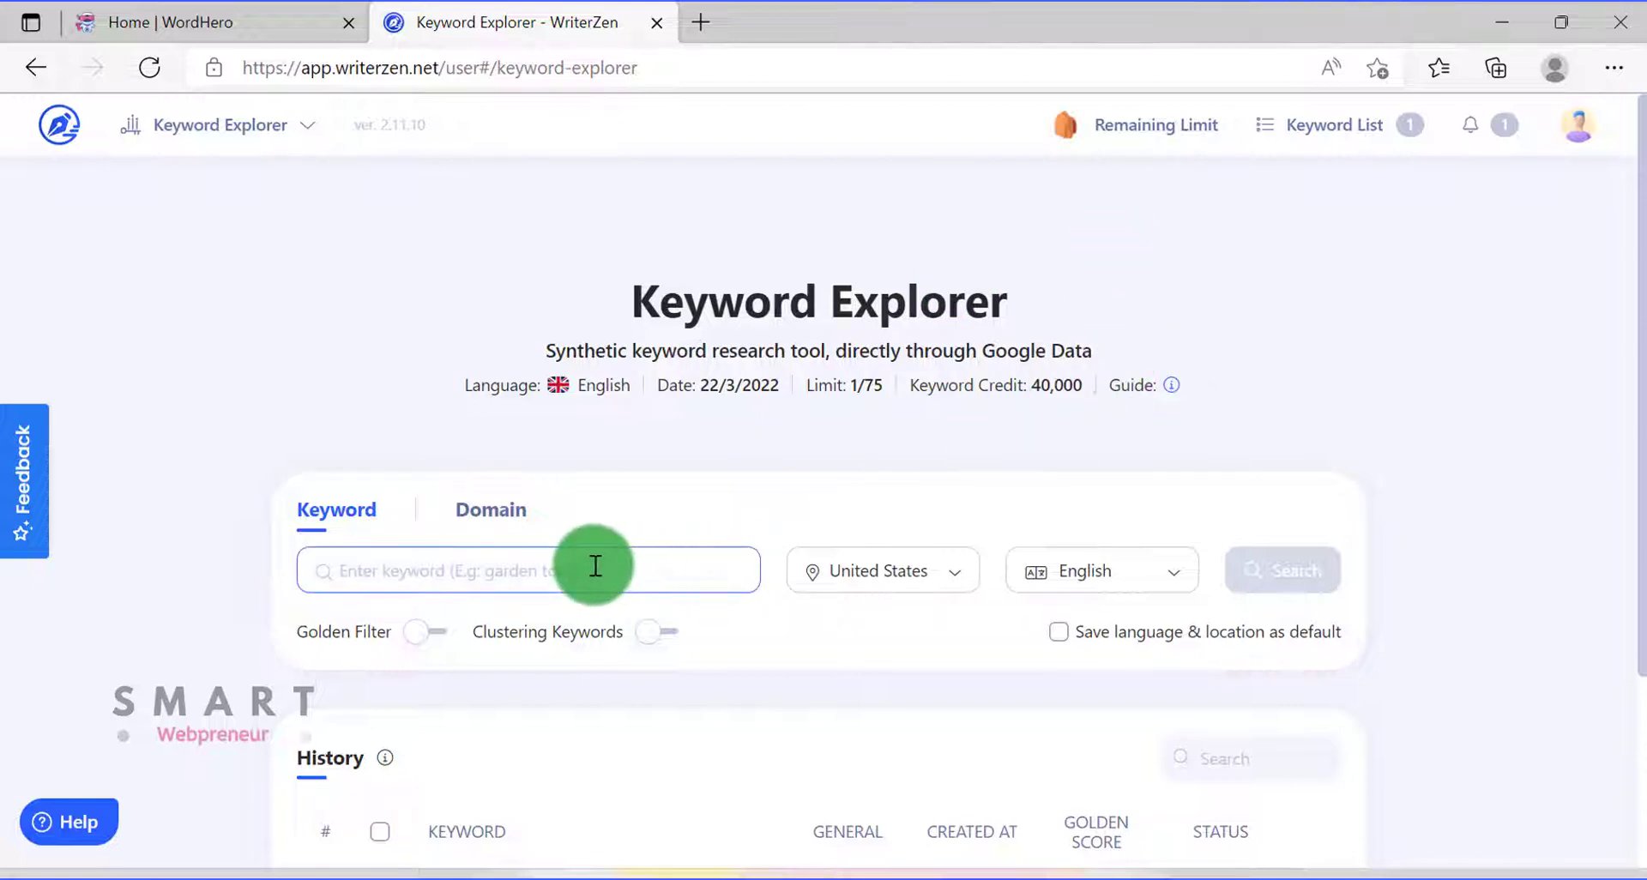
type("Yp")
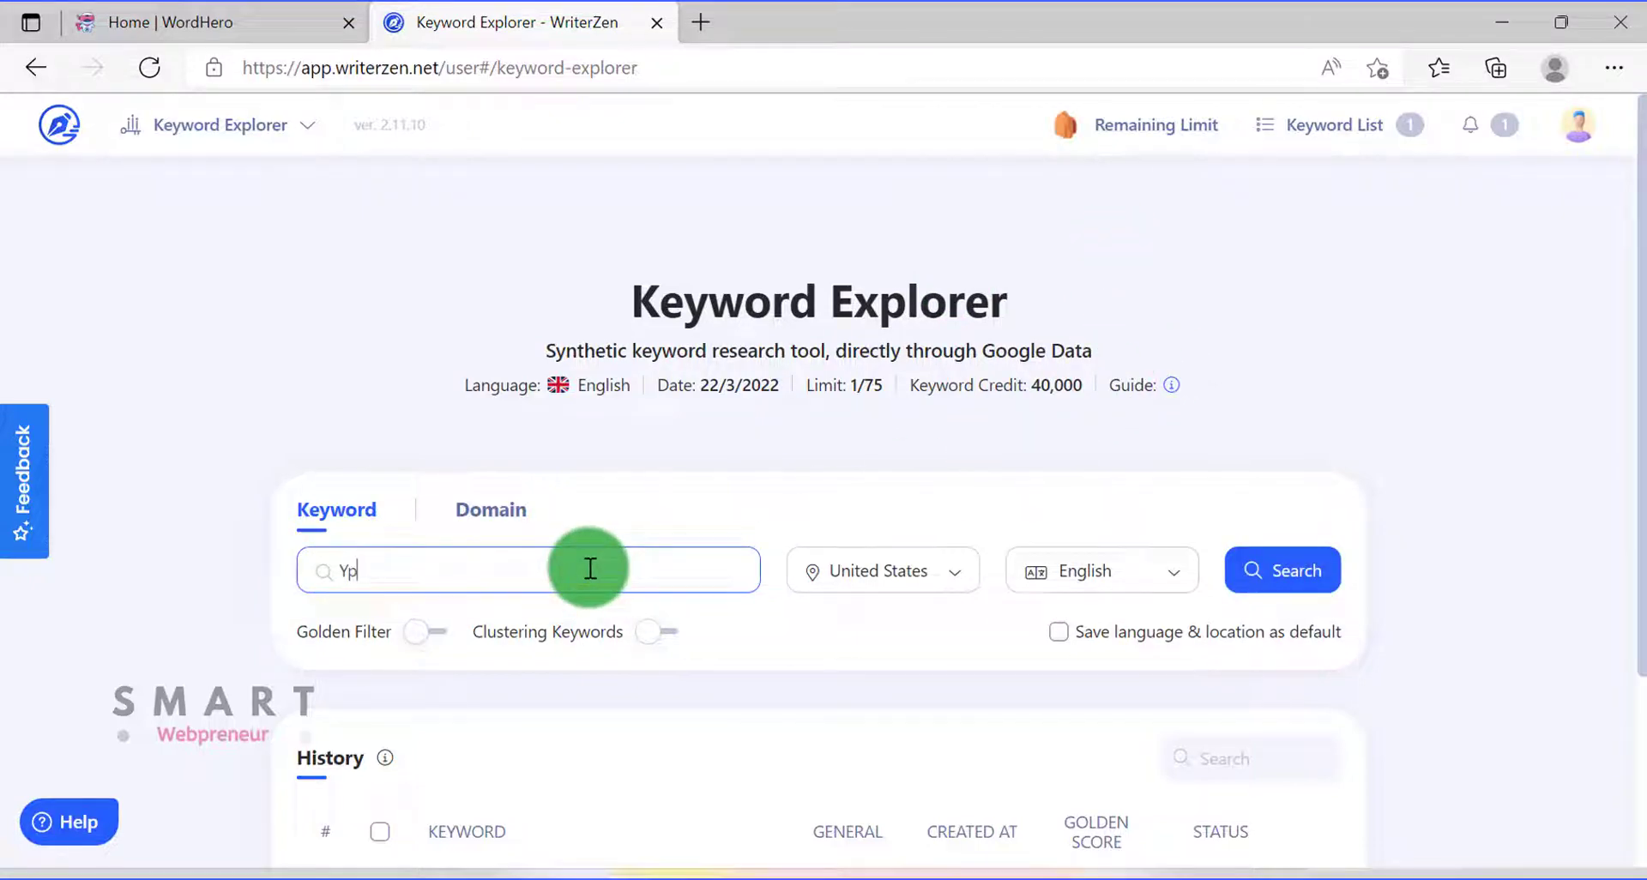
type("ga for Weight")
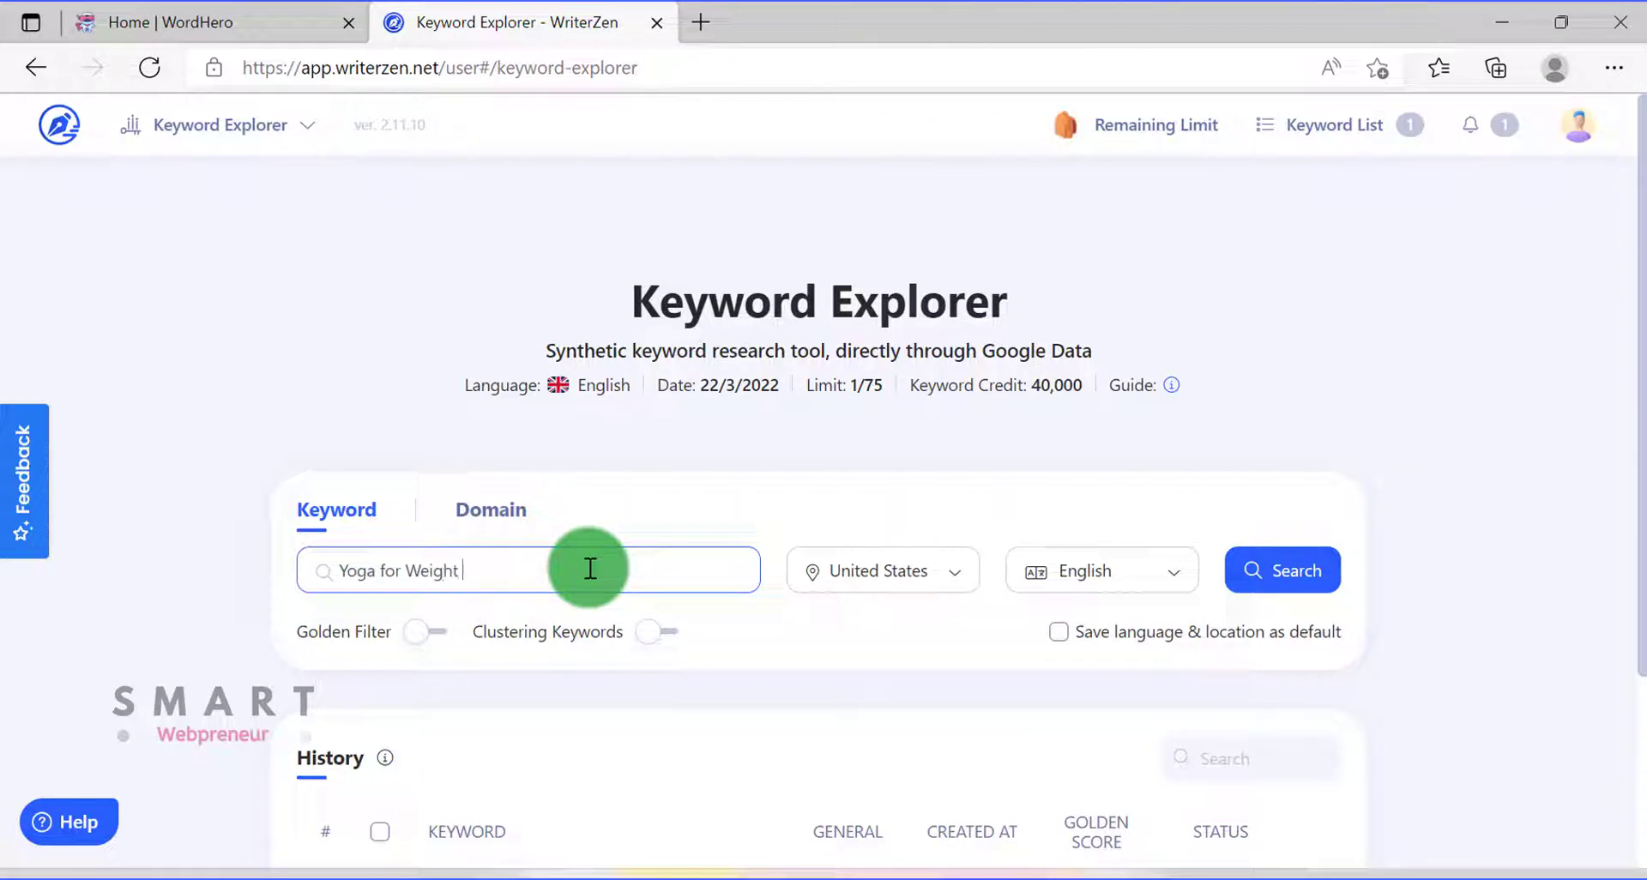
type(" Loss")
left_click(856, 640)
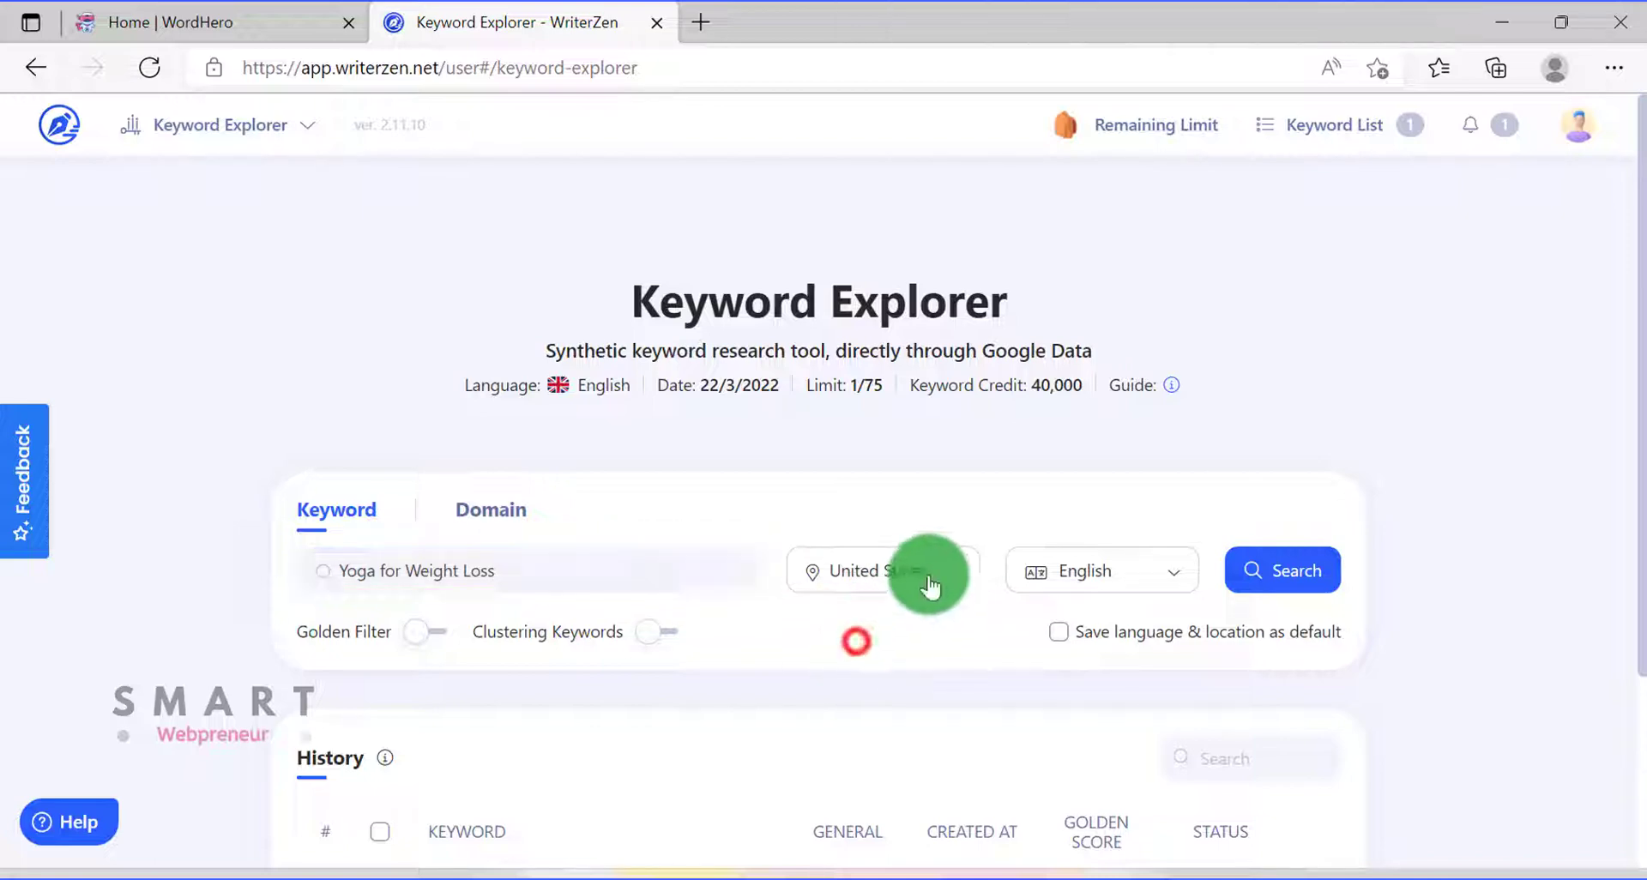
left_click(929, 573)
left_click(790, 571)
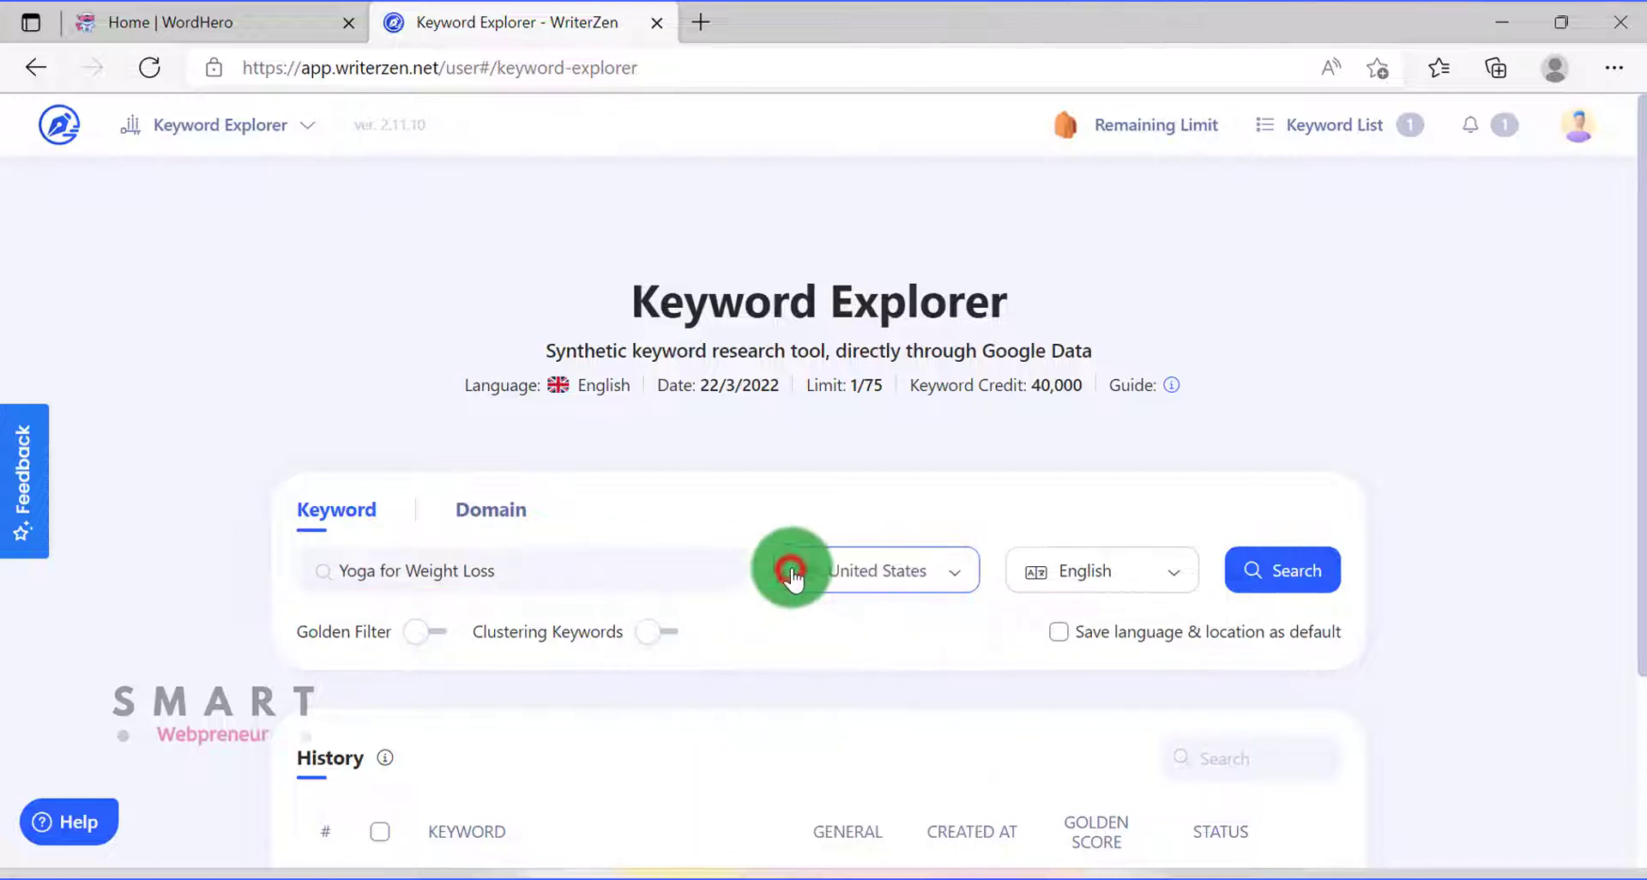
left_click(923, 485)
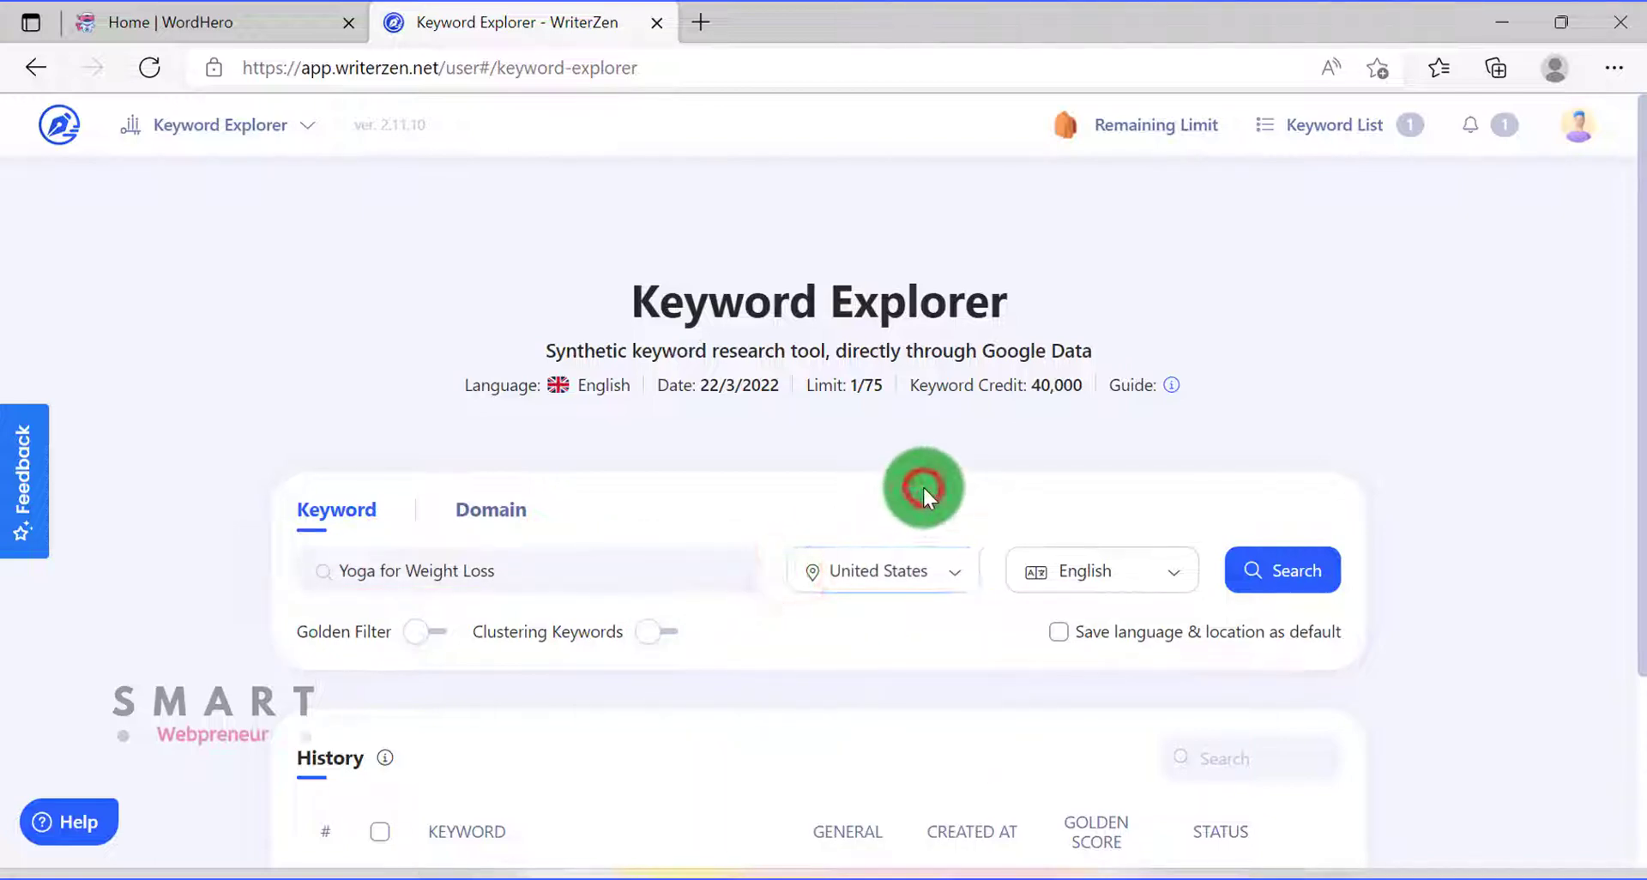
left_click(1302, 548)
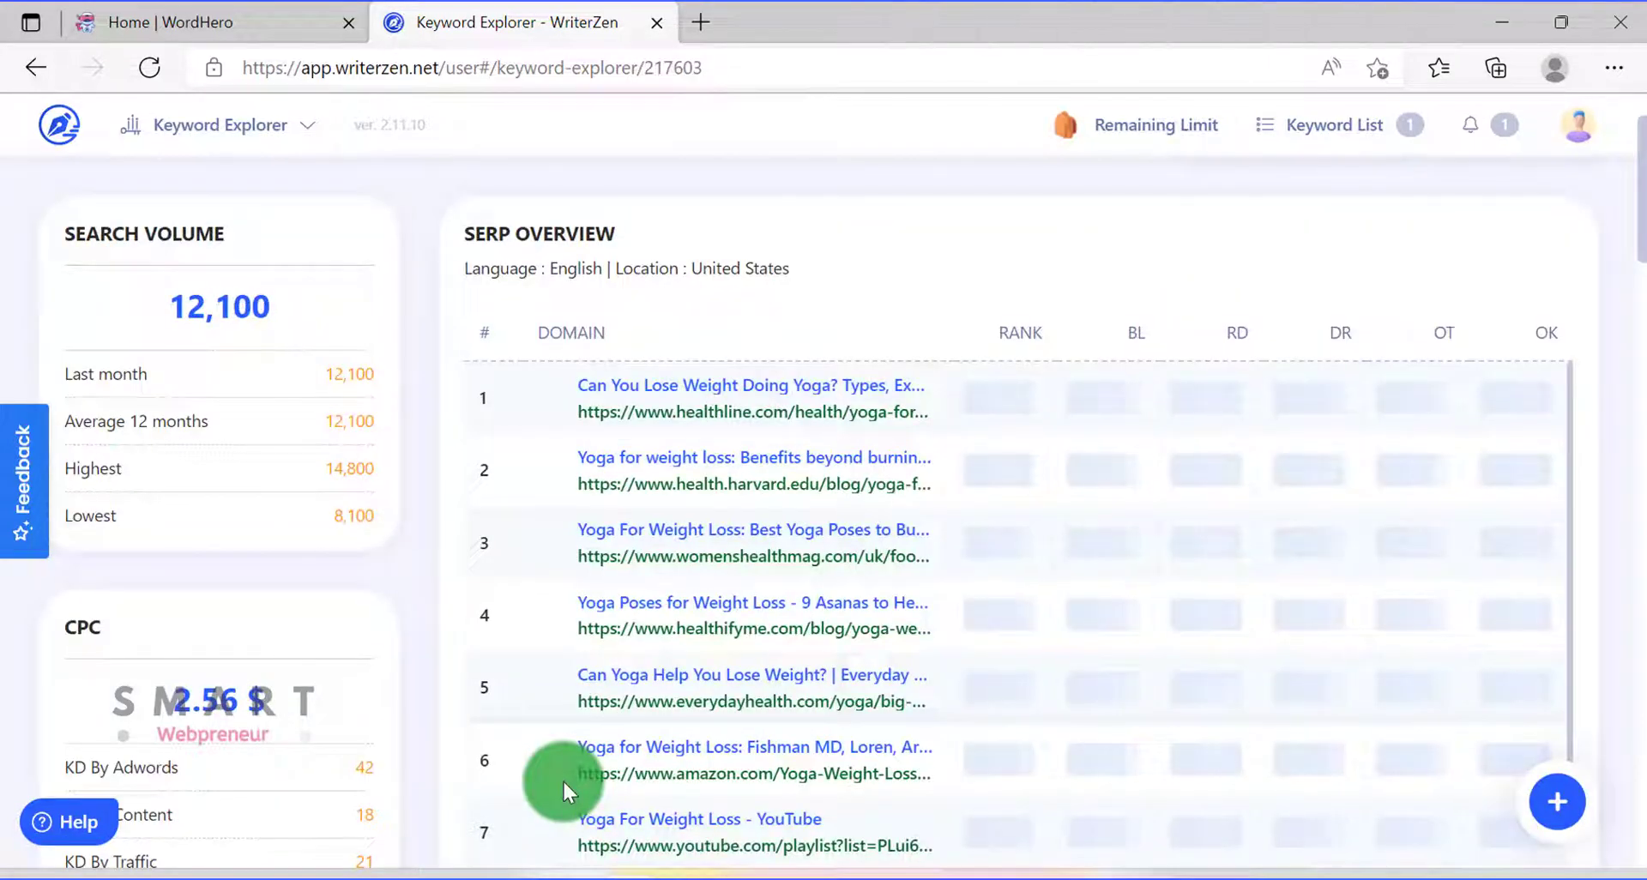
Look through the keyword's search volume, CPC, SERP overview, overview chart and keyword ideas, and examine the keyword data table
scroll(1494, 312, "up", 1)
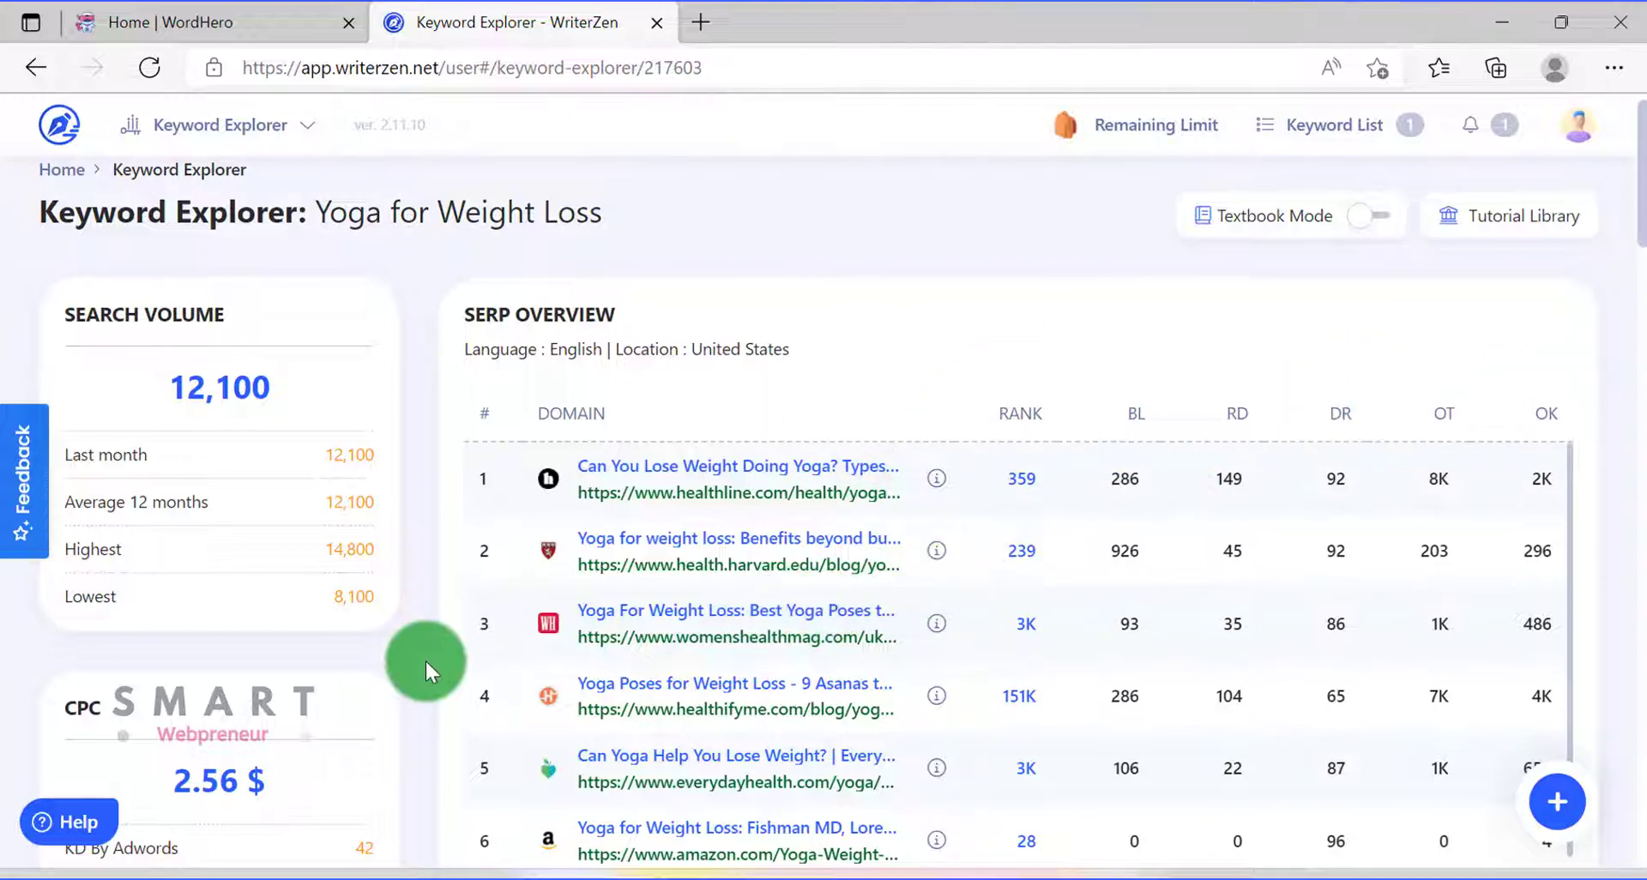
scroll(436, 647, "down", 5)
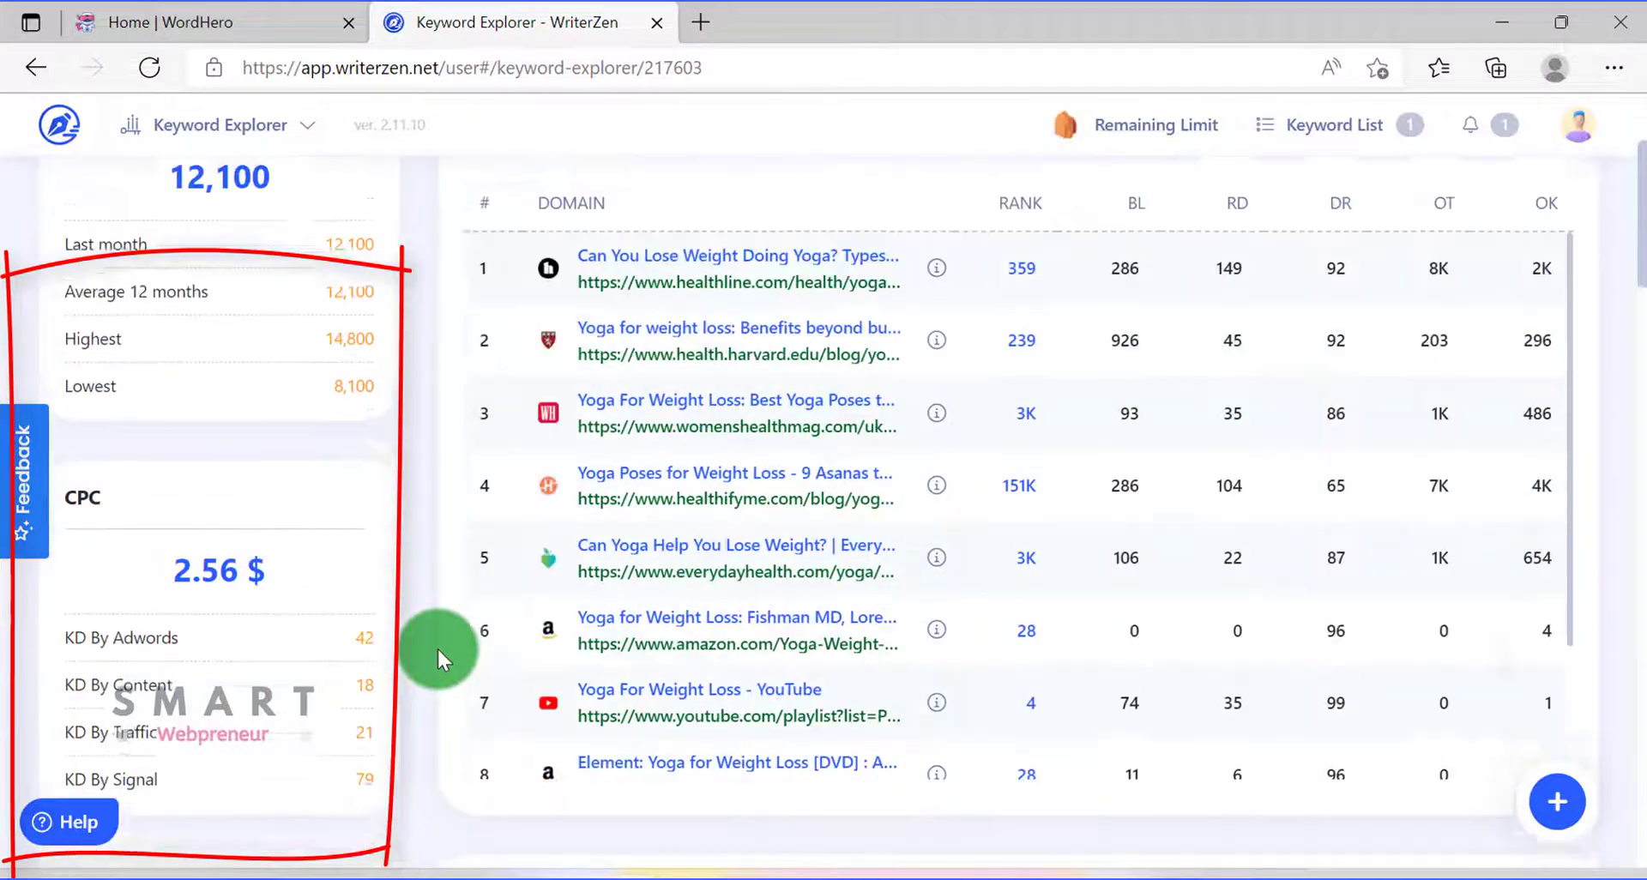
scroll(431, 640, "down", 3)
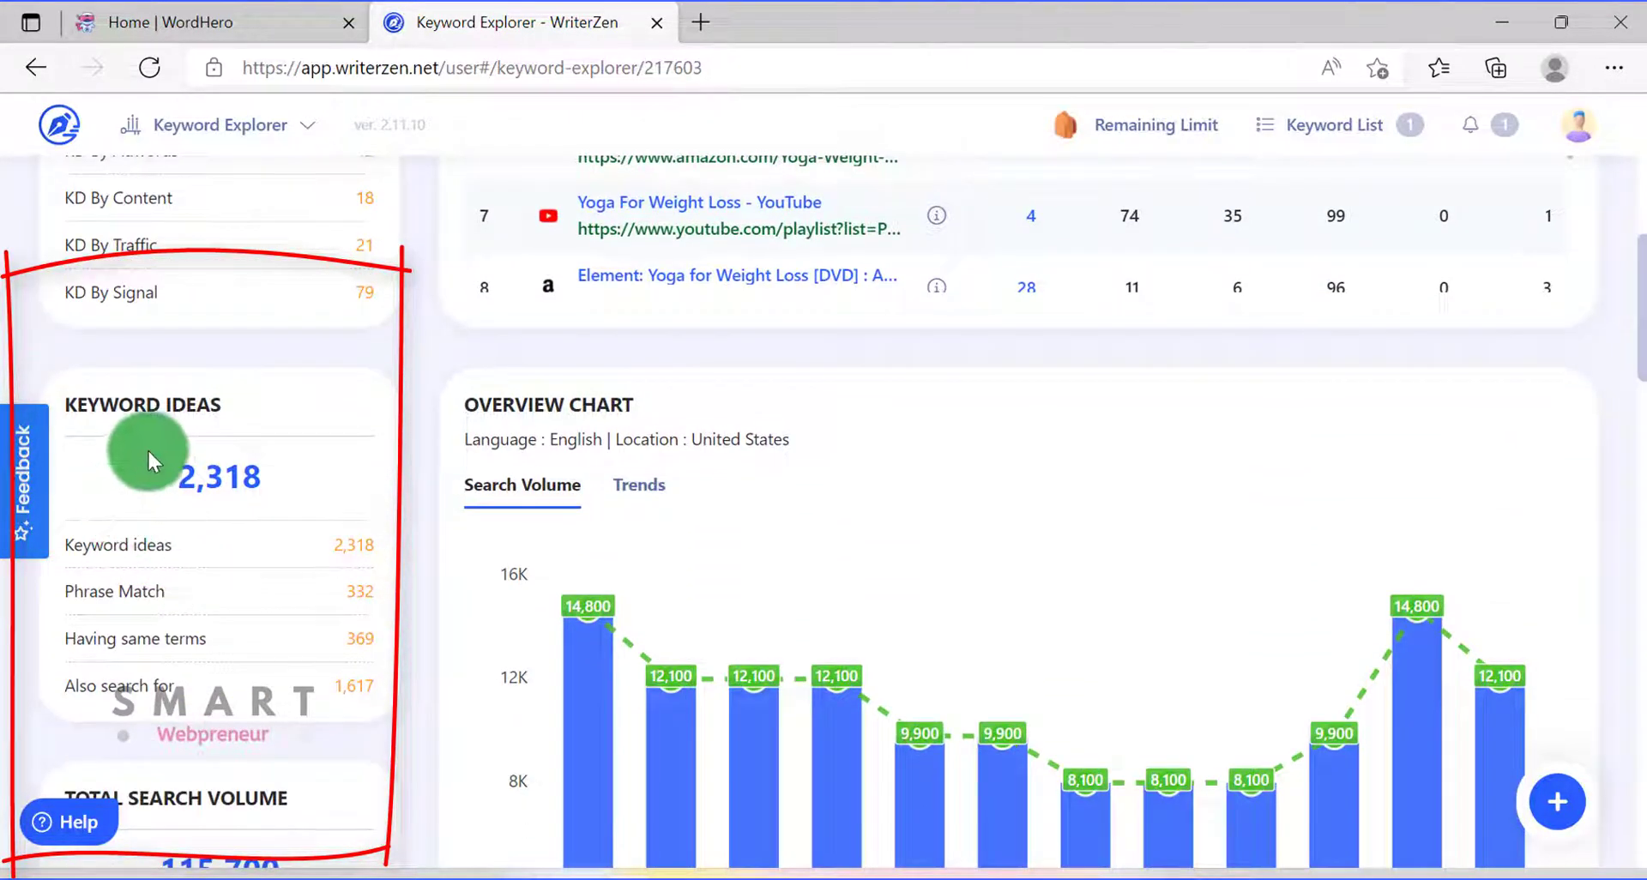
scroll(445, 512, "down", 5)
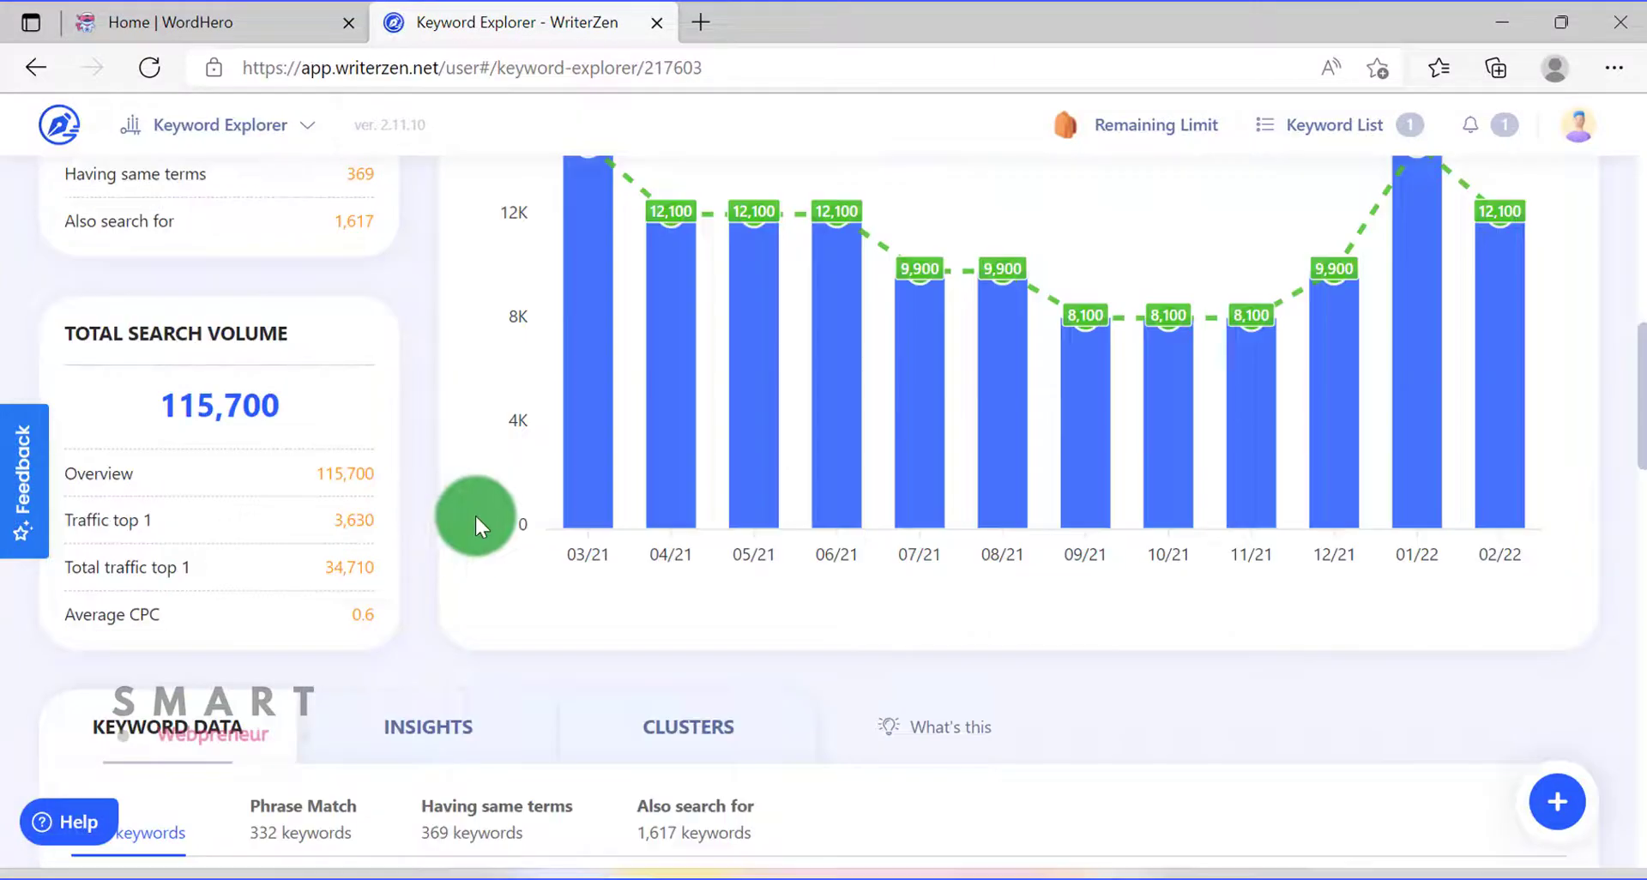
scroll(478, 515, "down", 3)
scroll(917, 588, "down", 5)
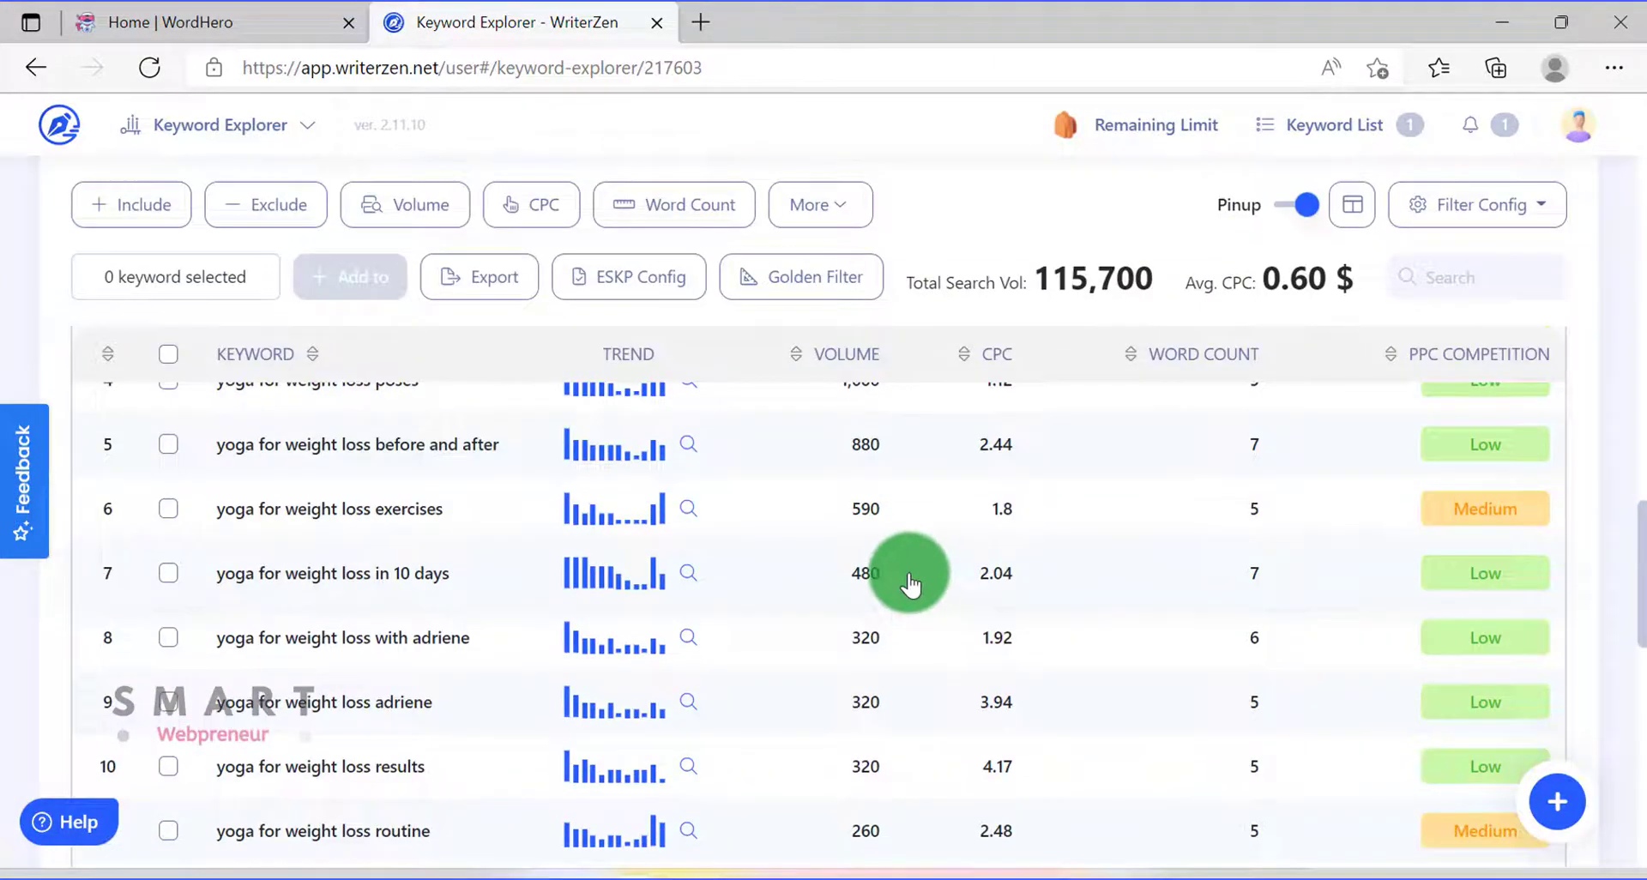
scroll(913, 583, "down", 3)
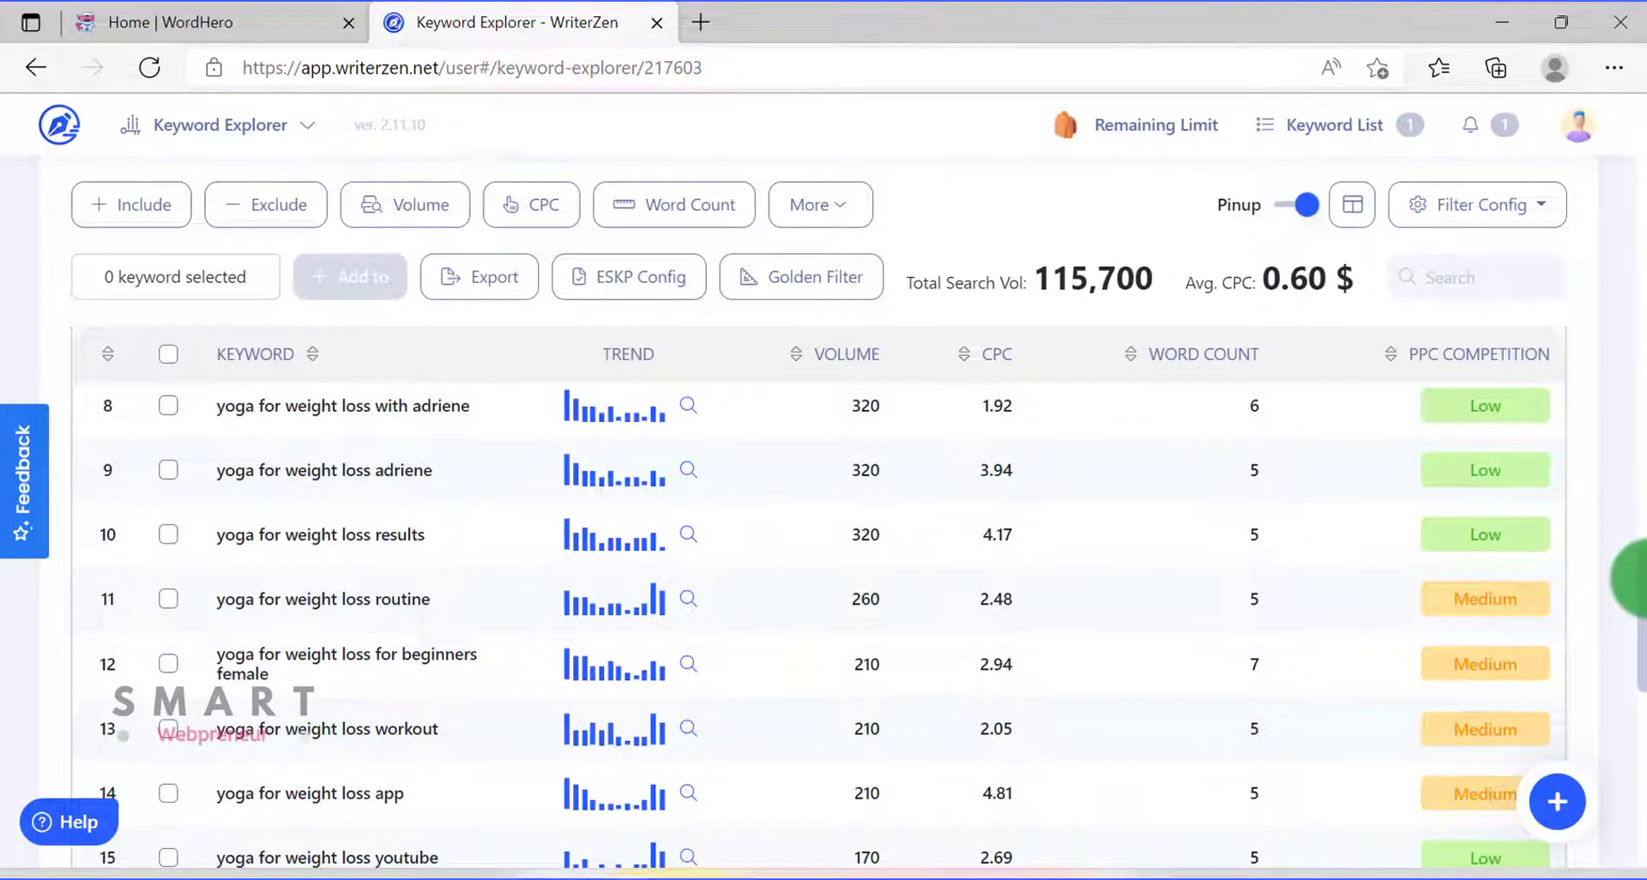
scroll(1630, 591, "down", 2)
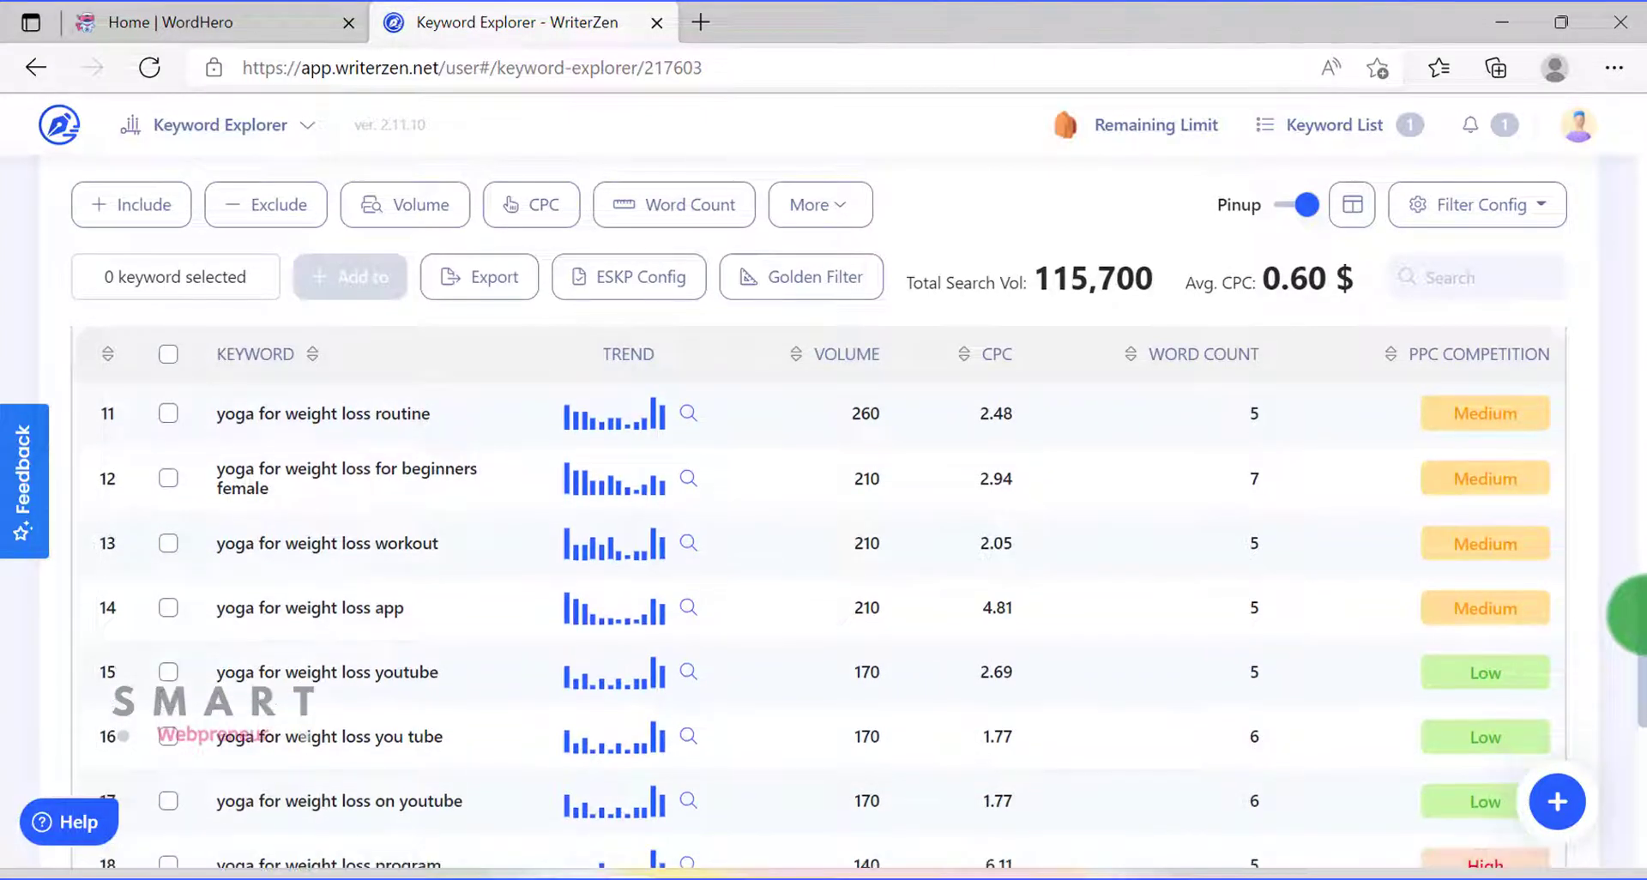
scroll(1629, 652, "down", 3)
scroll(1629, 661, "down", 3)
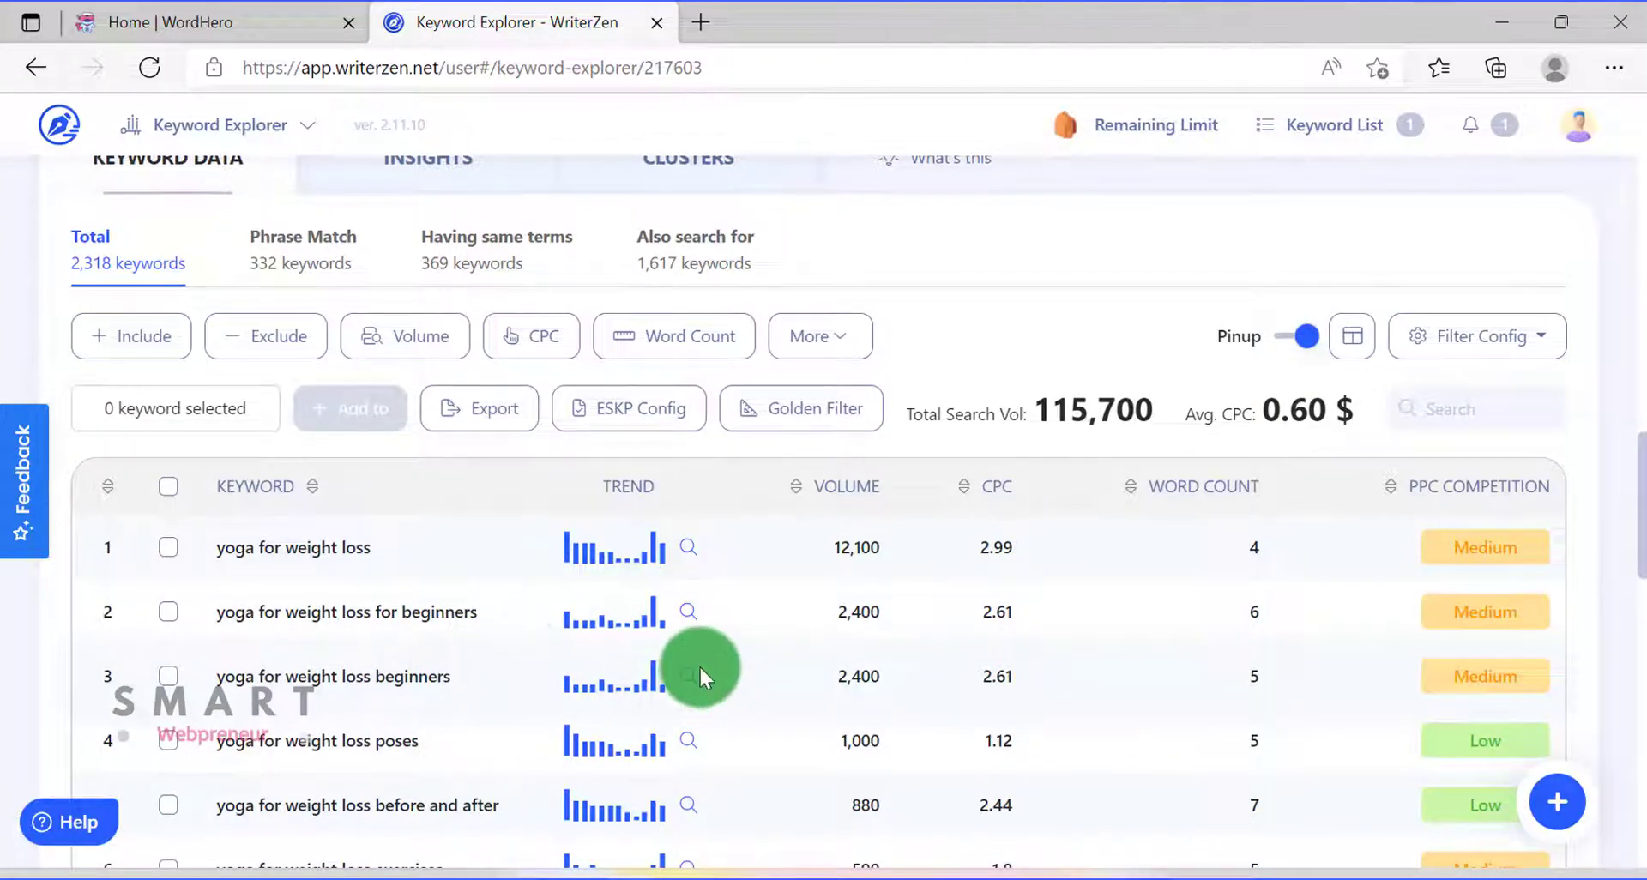
Expand the details of "yoga for weight loss for beginners", review its difficulty, search volume and SERPs, and collapse them again
left_click(687, 614)
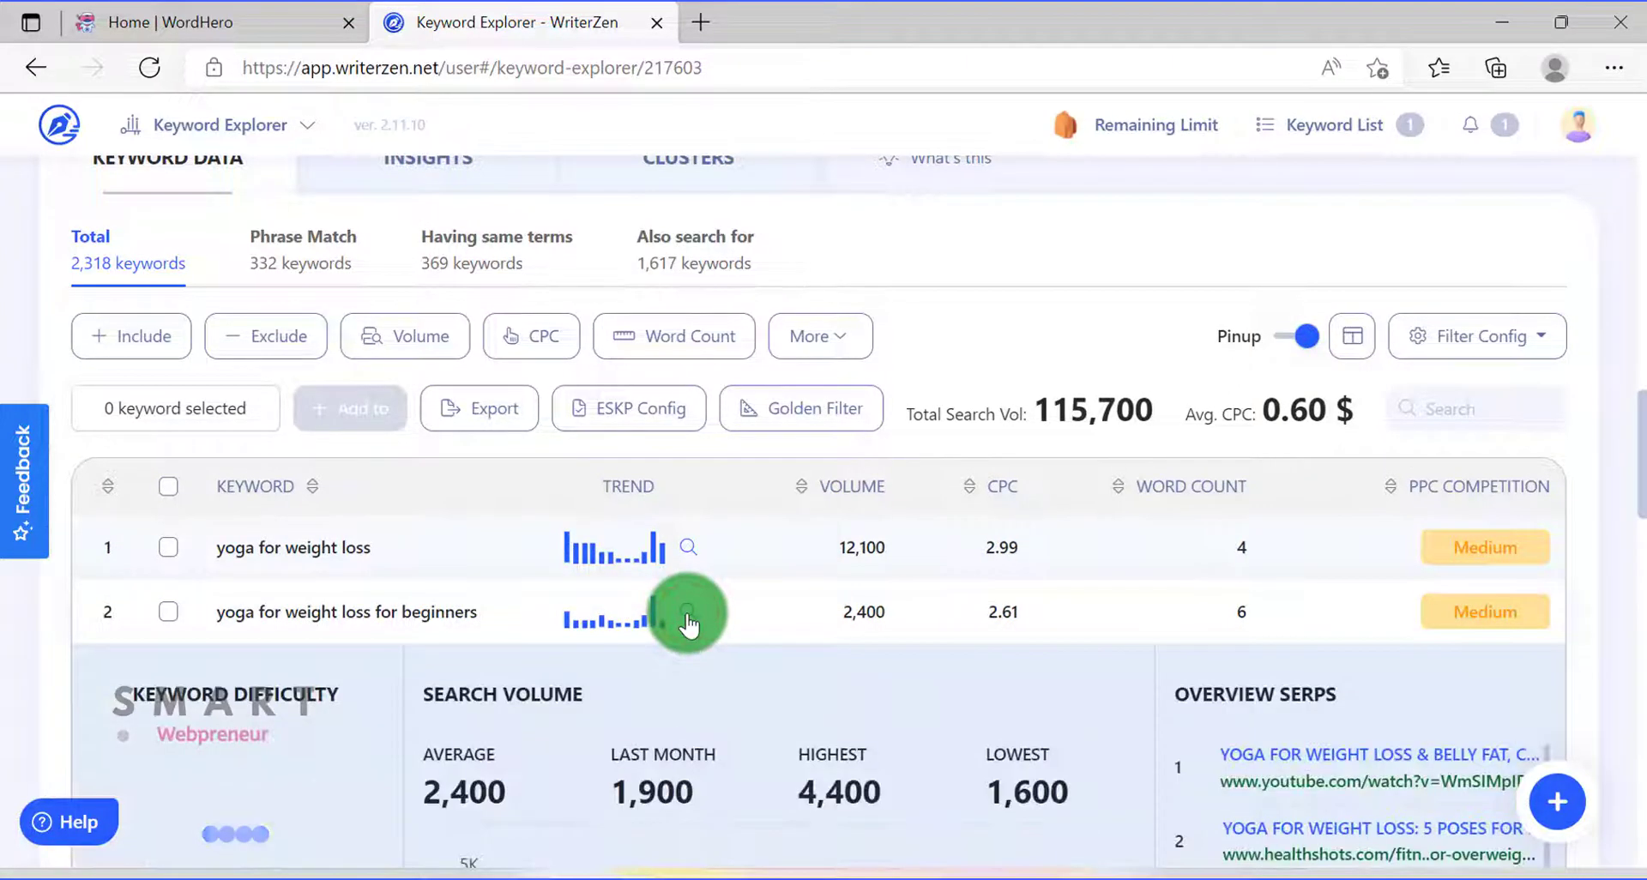
scroll(1073, 606, "down", 2)
scroll(1091, 595, "down", 1)
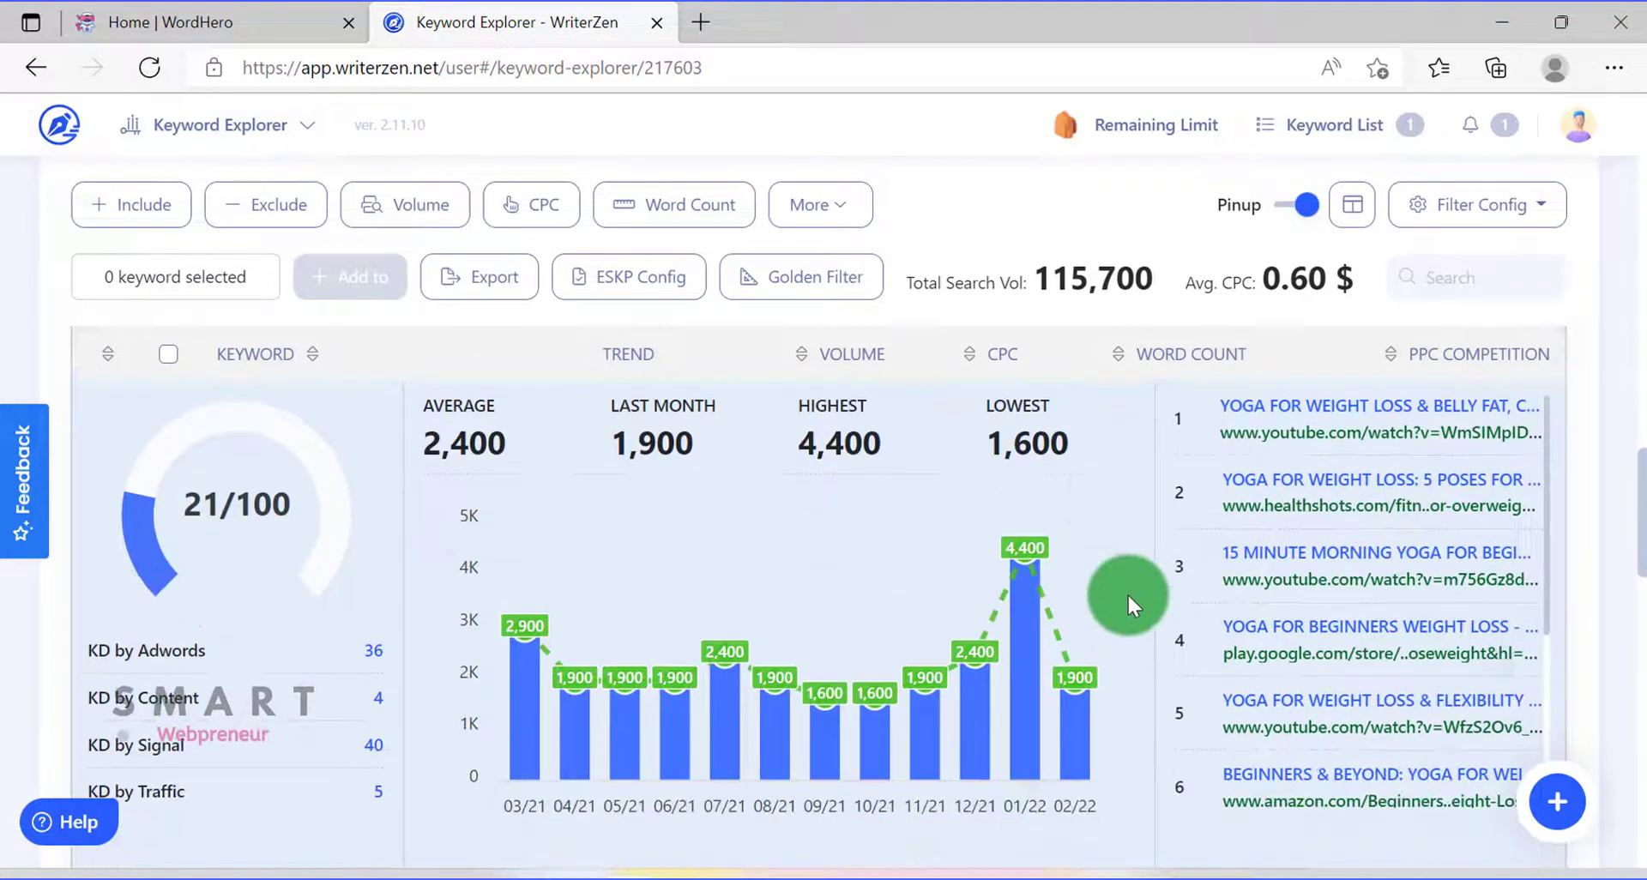
scroll(684, 576, "up", 1)
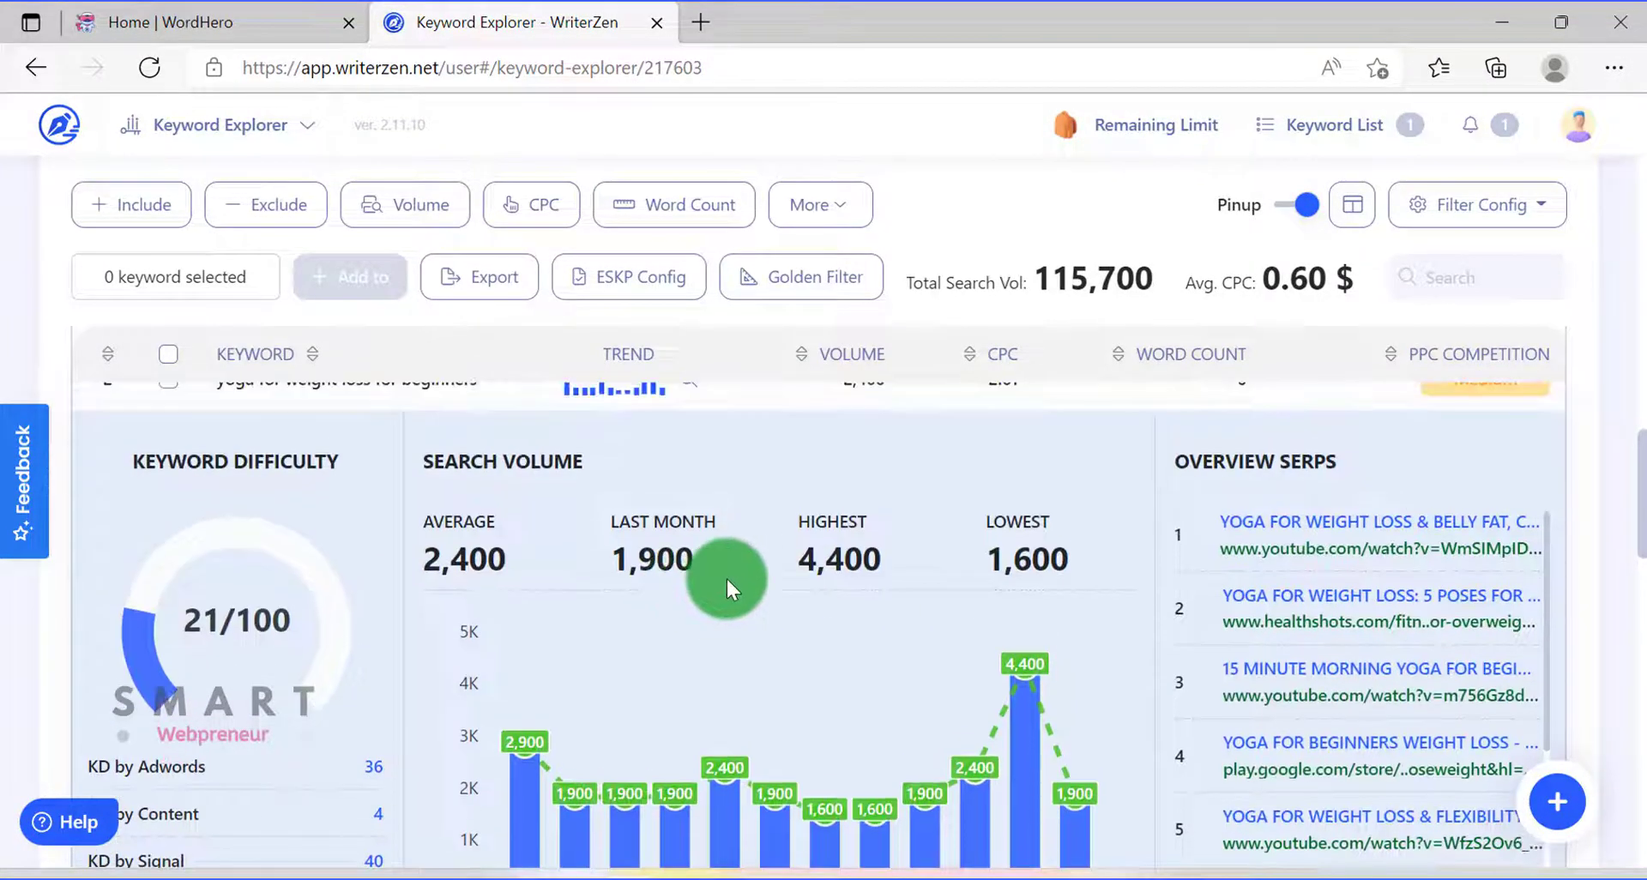
scroll(703, 540, "up", 1)
left_click(688, 493)
Select the keyword "yoga for weight loss for beginners" in the keyword data table
scroll(750, 544, "up", 2)
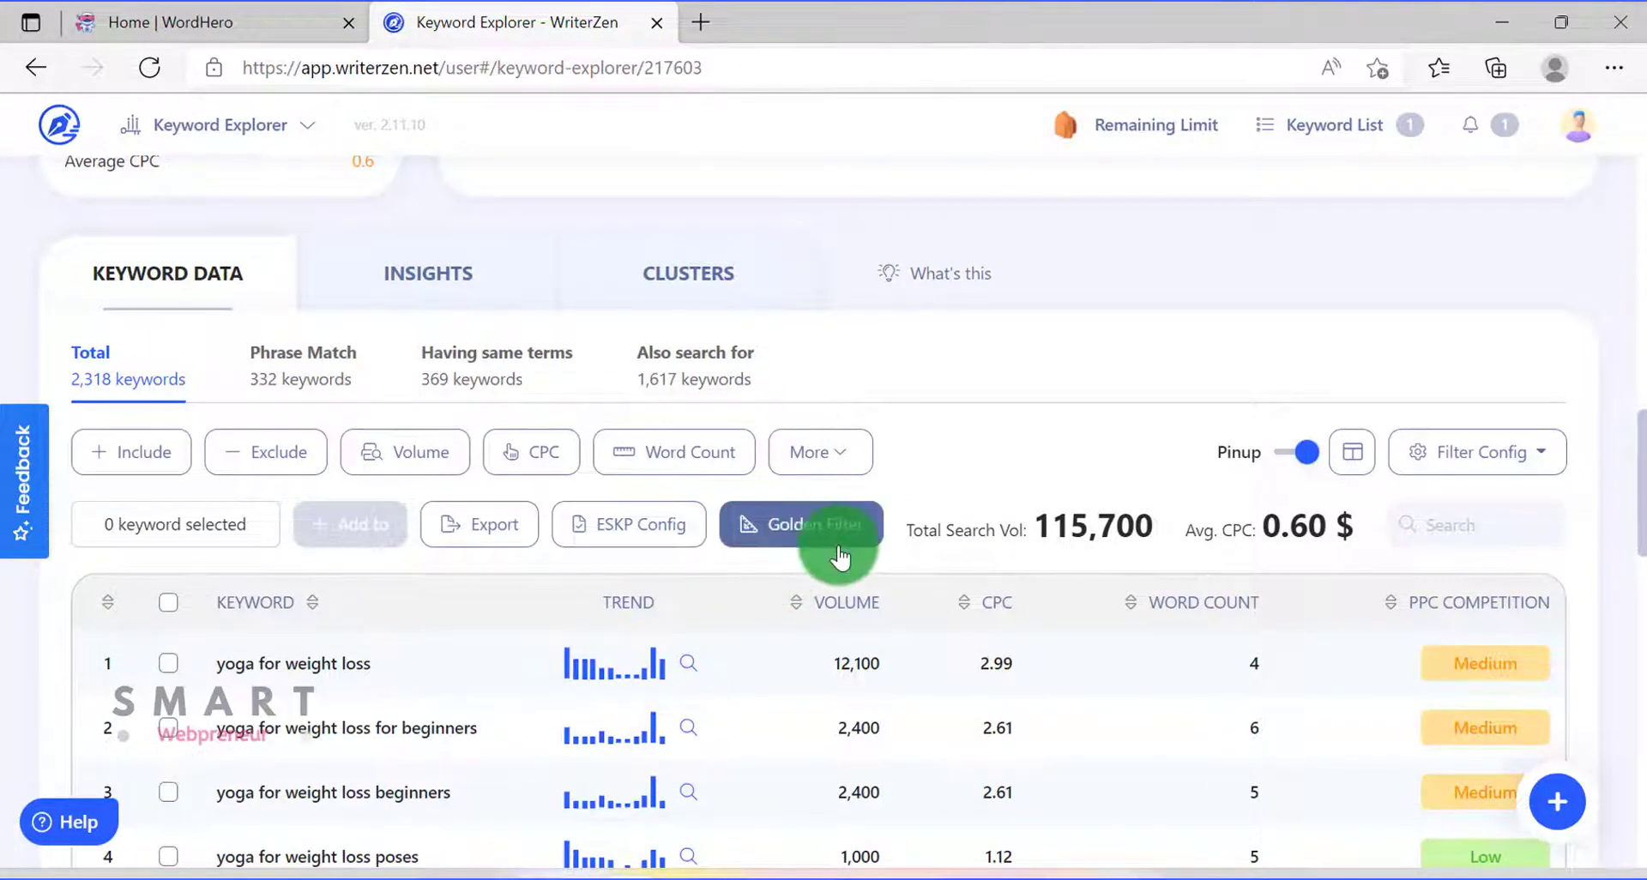
scroll(841, 553, "down", 3)
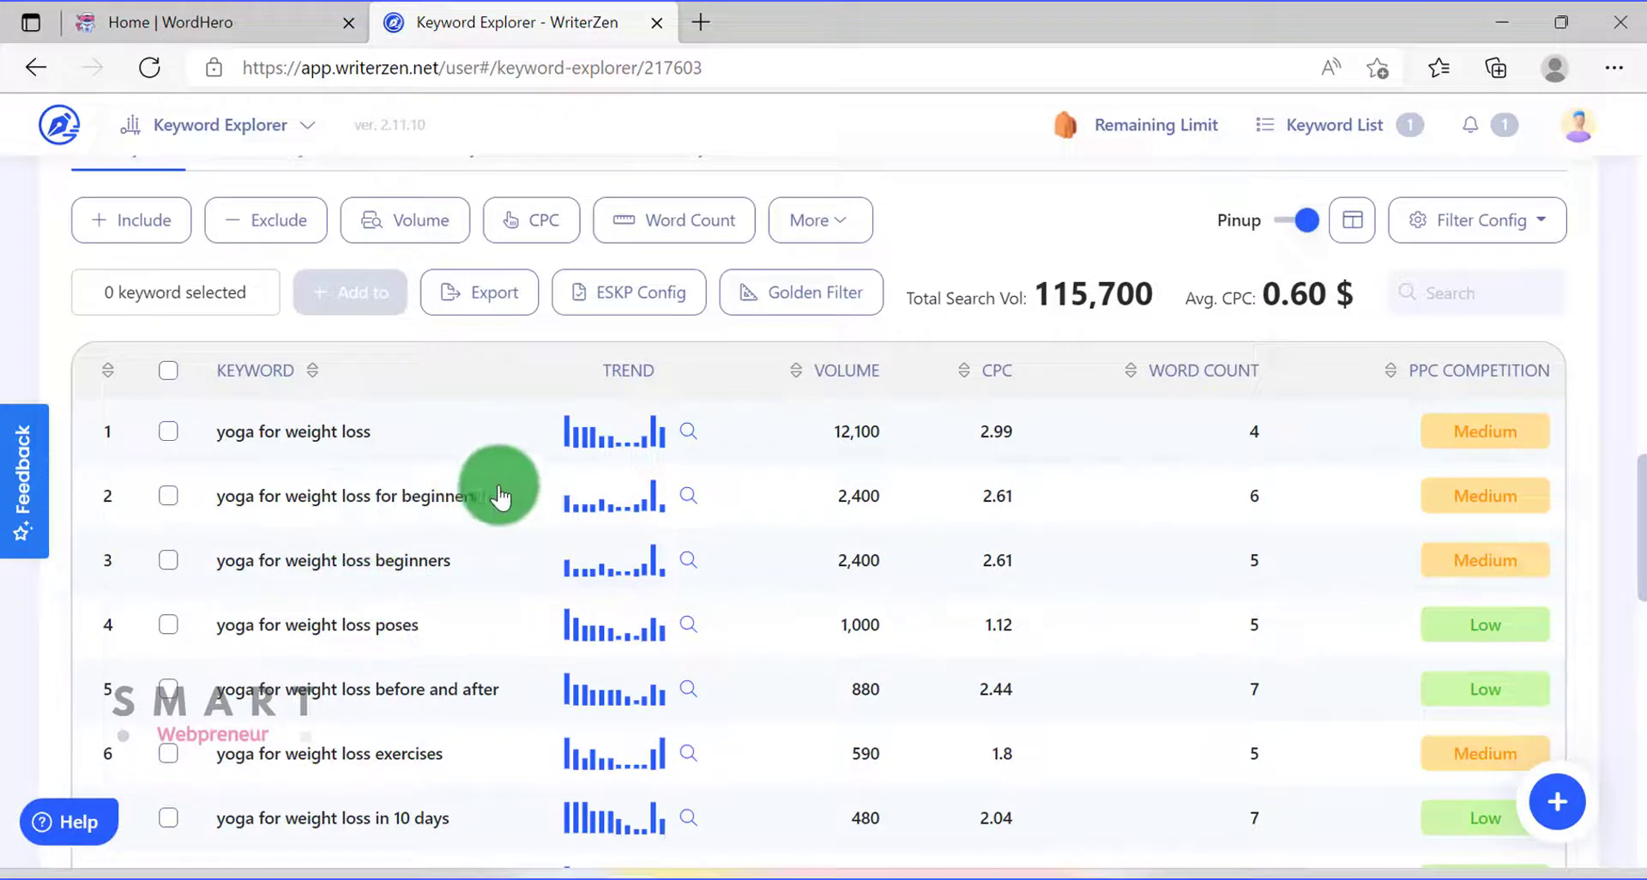
left_click(168, 495)
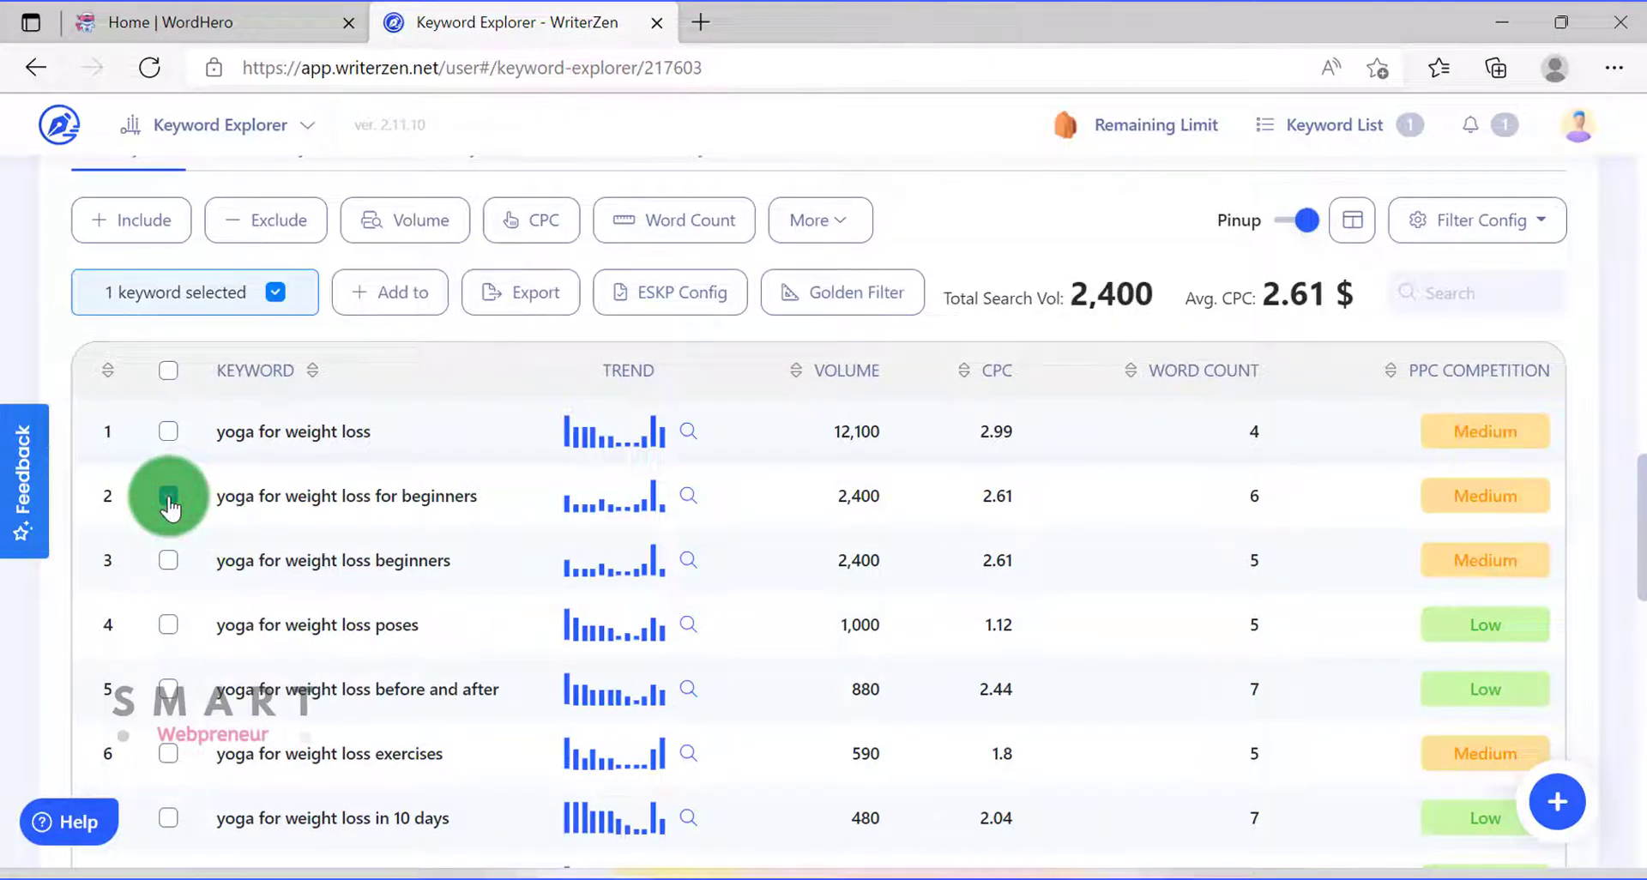
Close the WriterZen page, switch to WordHero, and open the Blog Headlines writing tool in its editor
key("ctrl+w")
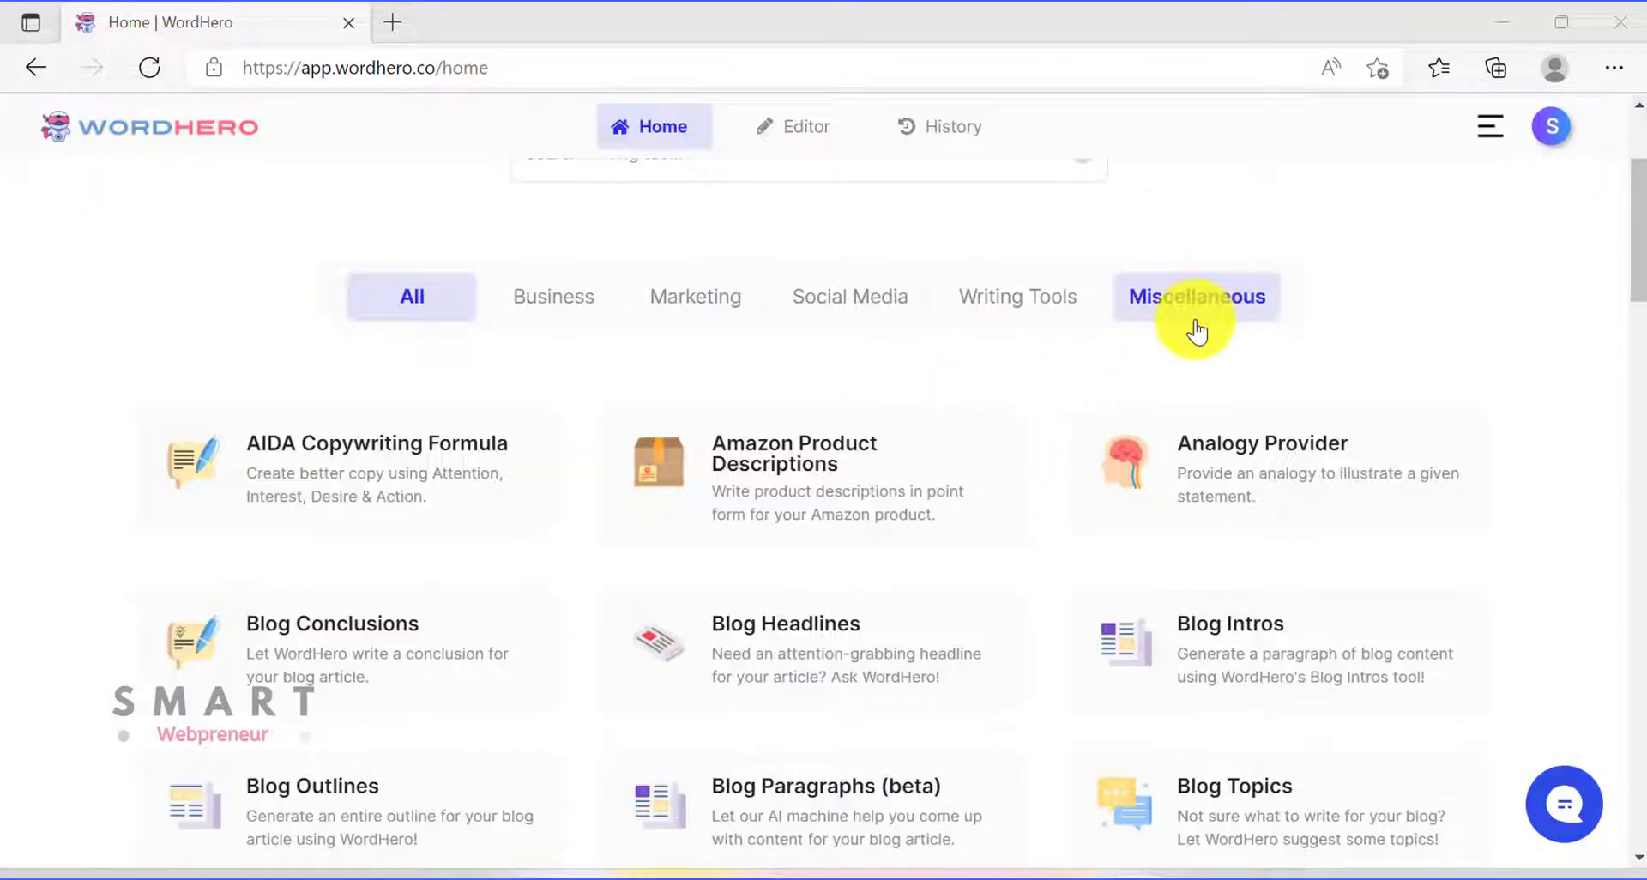
left_click(815, 137)
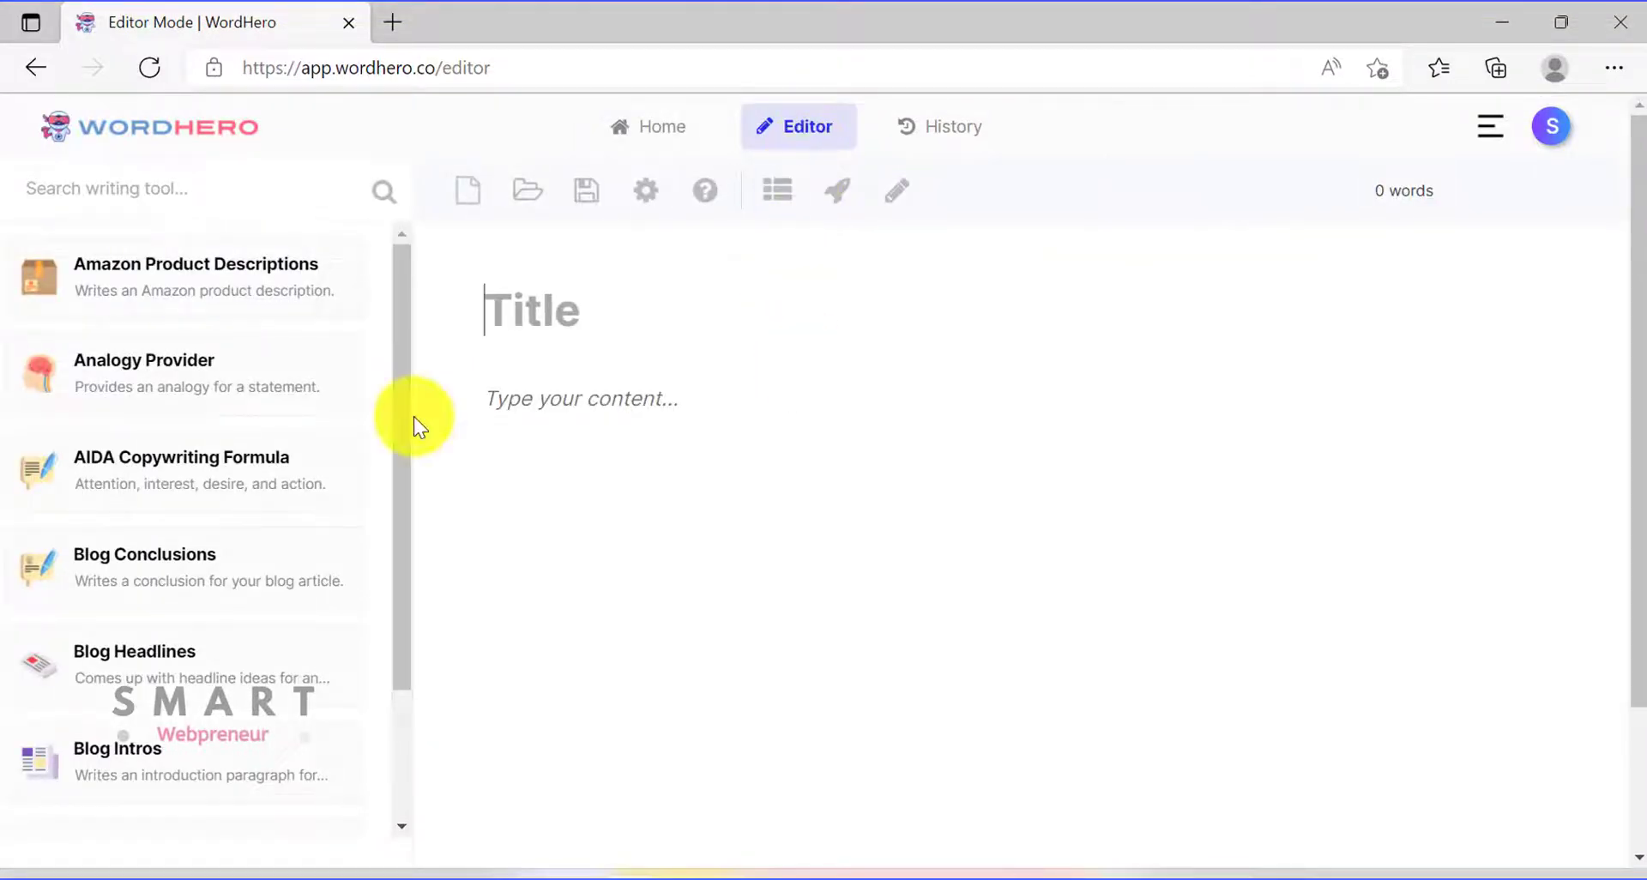
left_click_drag(399, 400, 410, 476)
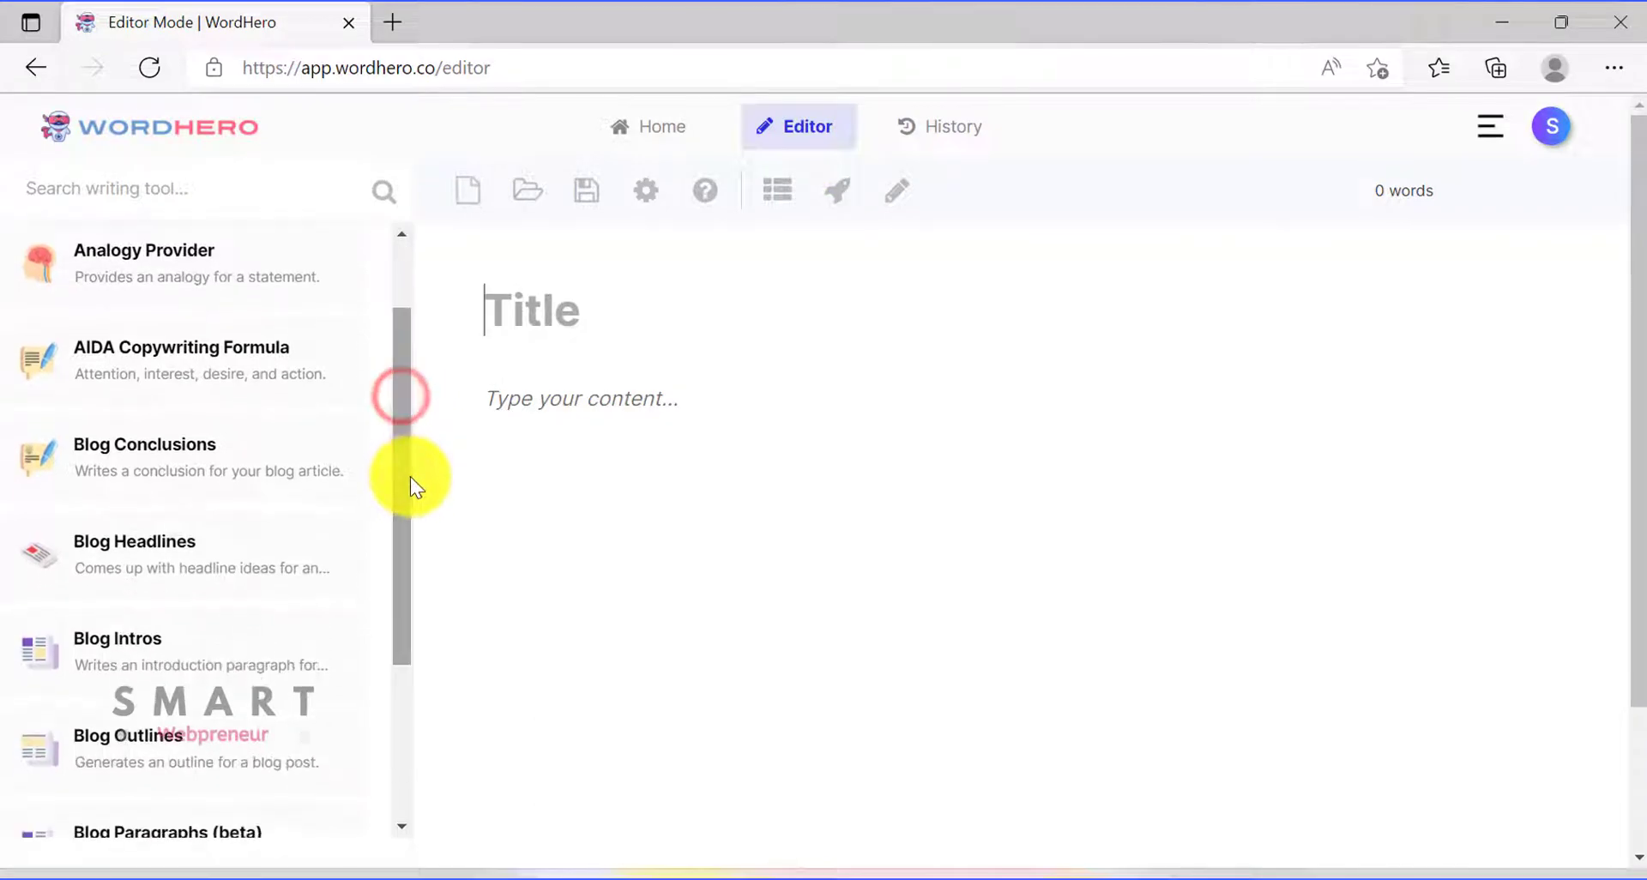
left_click(100, 559)
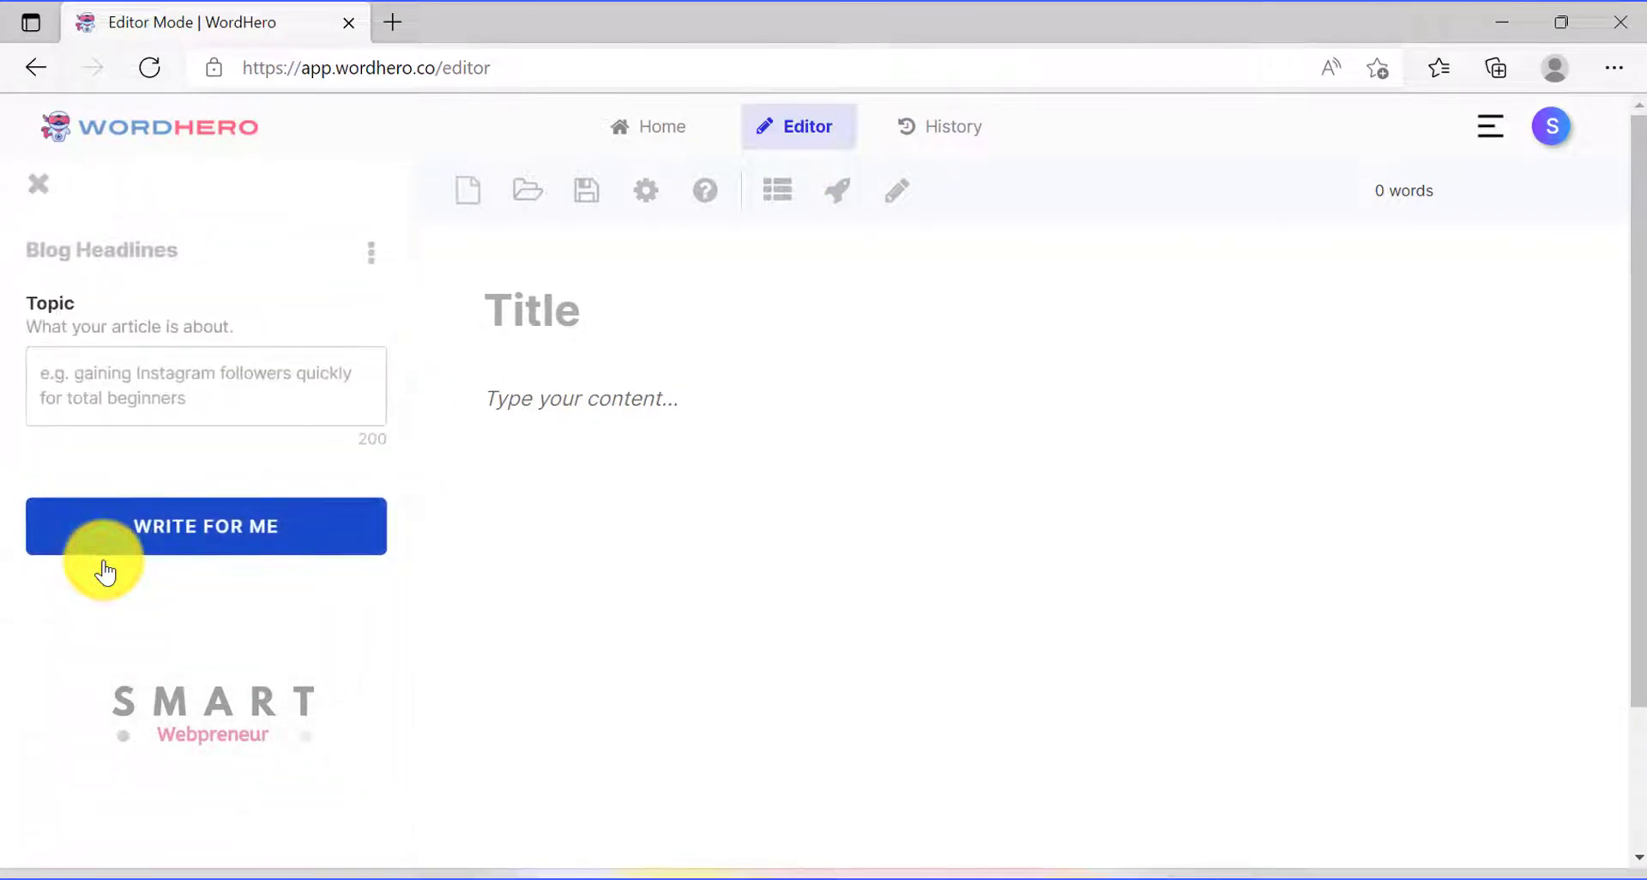
Generate blog headlines for the topic "Yoga for Weight Loss for Beginners" and look over the suggestions
left_click(160, 373)
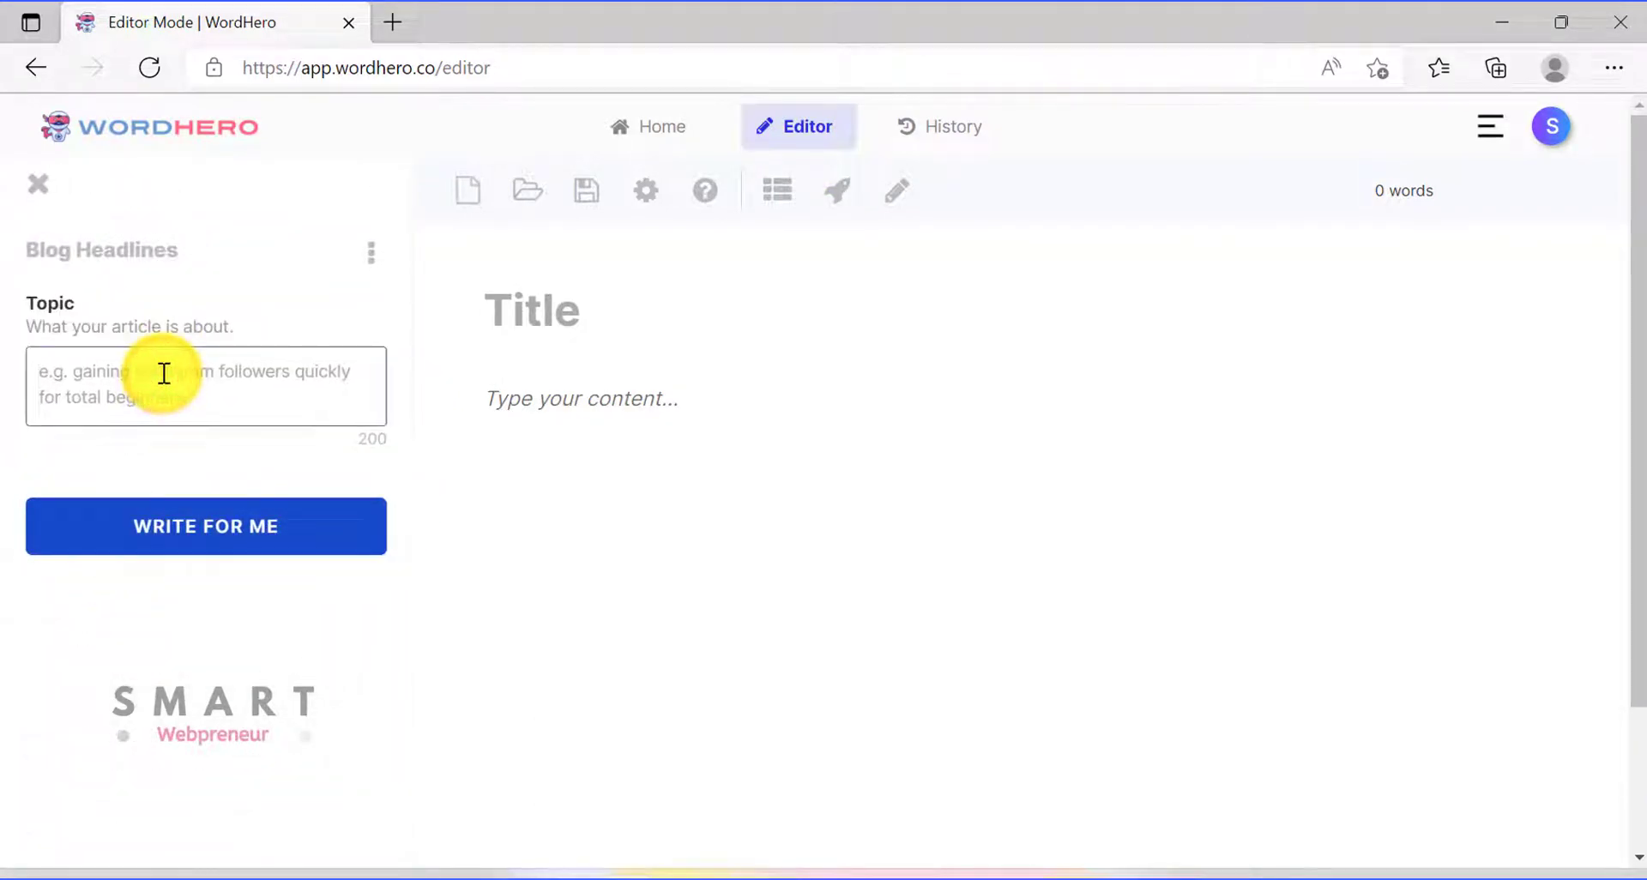
type("Yoga for Weight Loss for Begi")
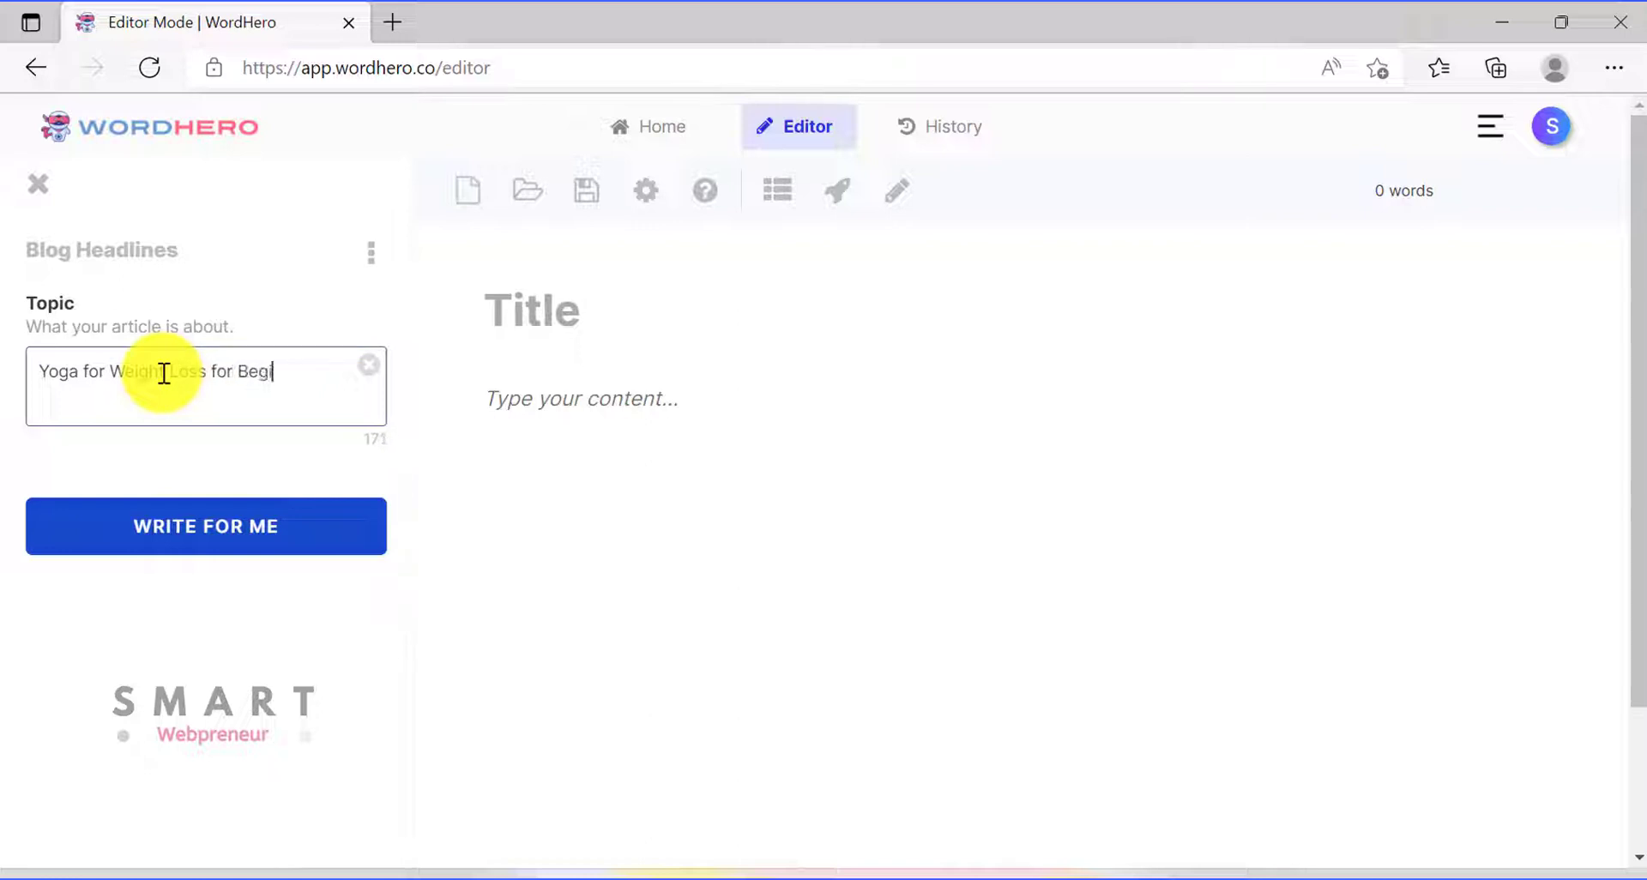
type("nners")
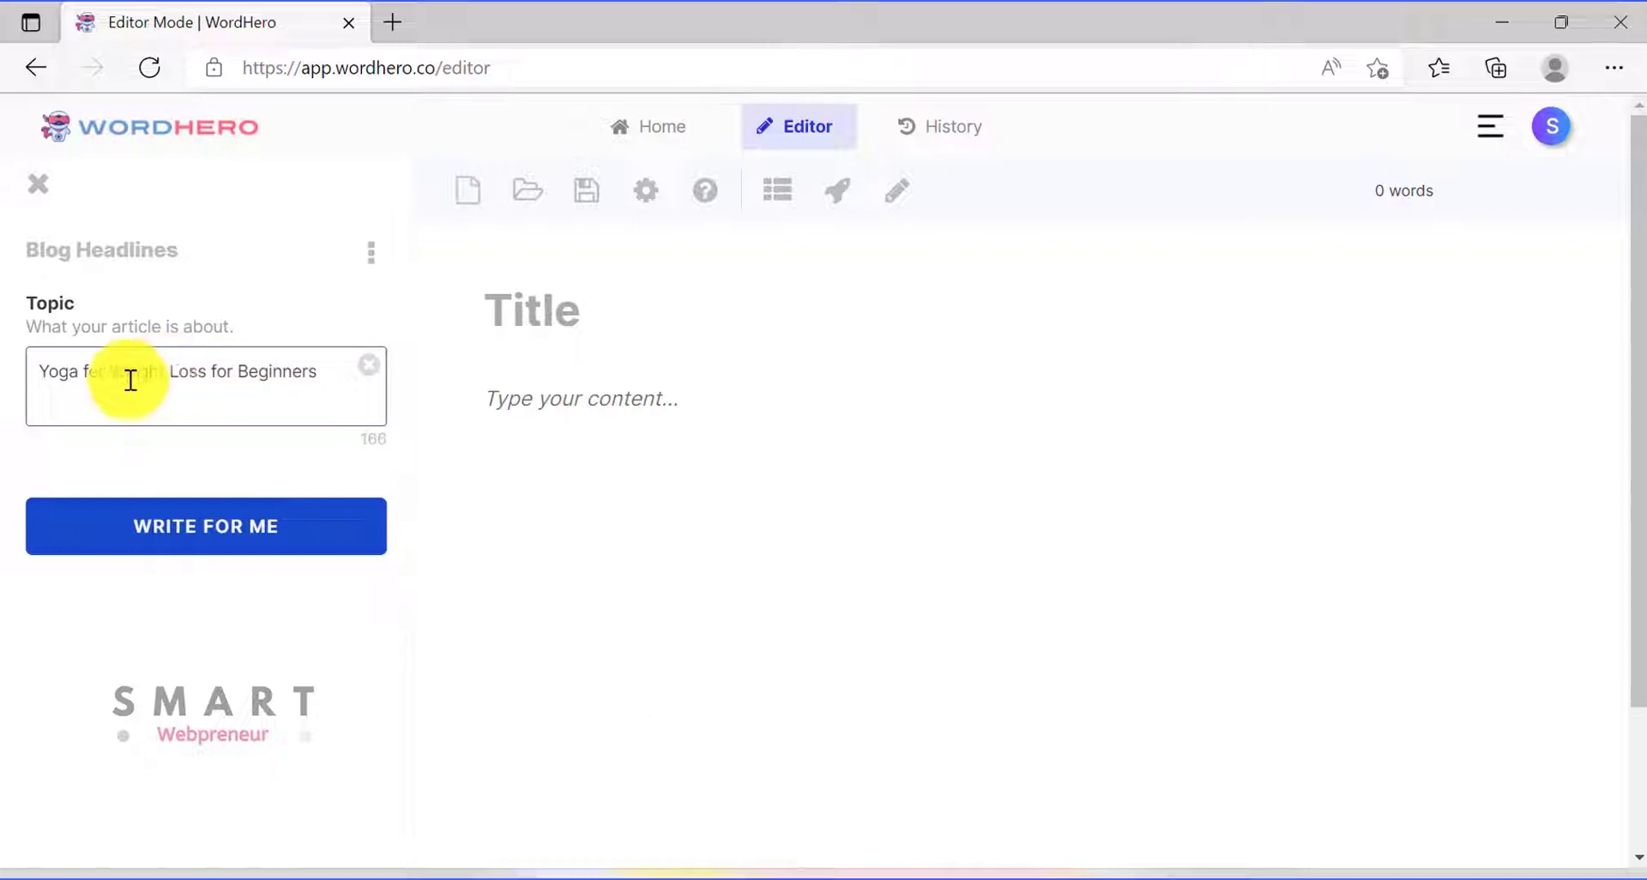
left_click(222, 536)
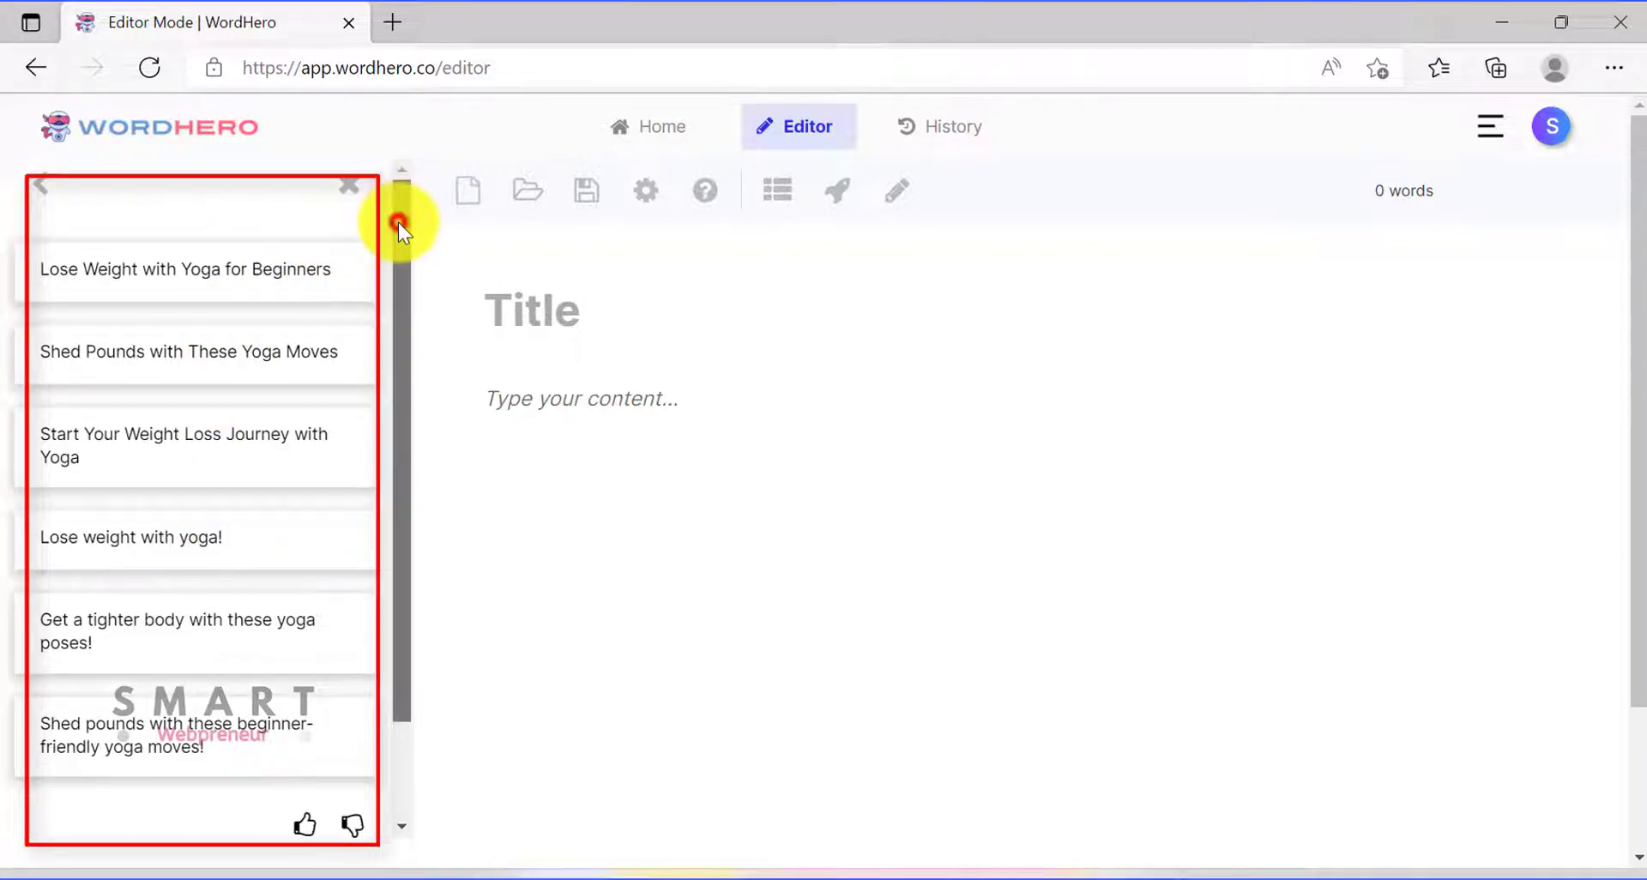
scroll(400, 235, "down", 1)
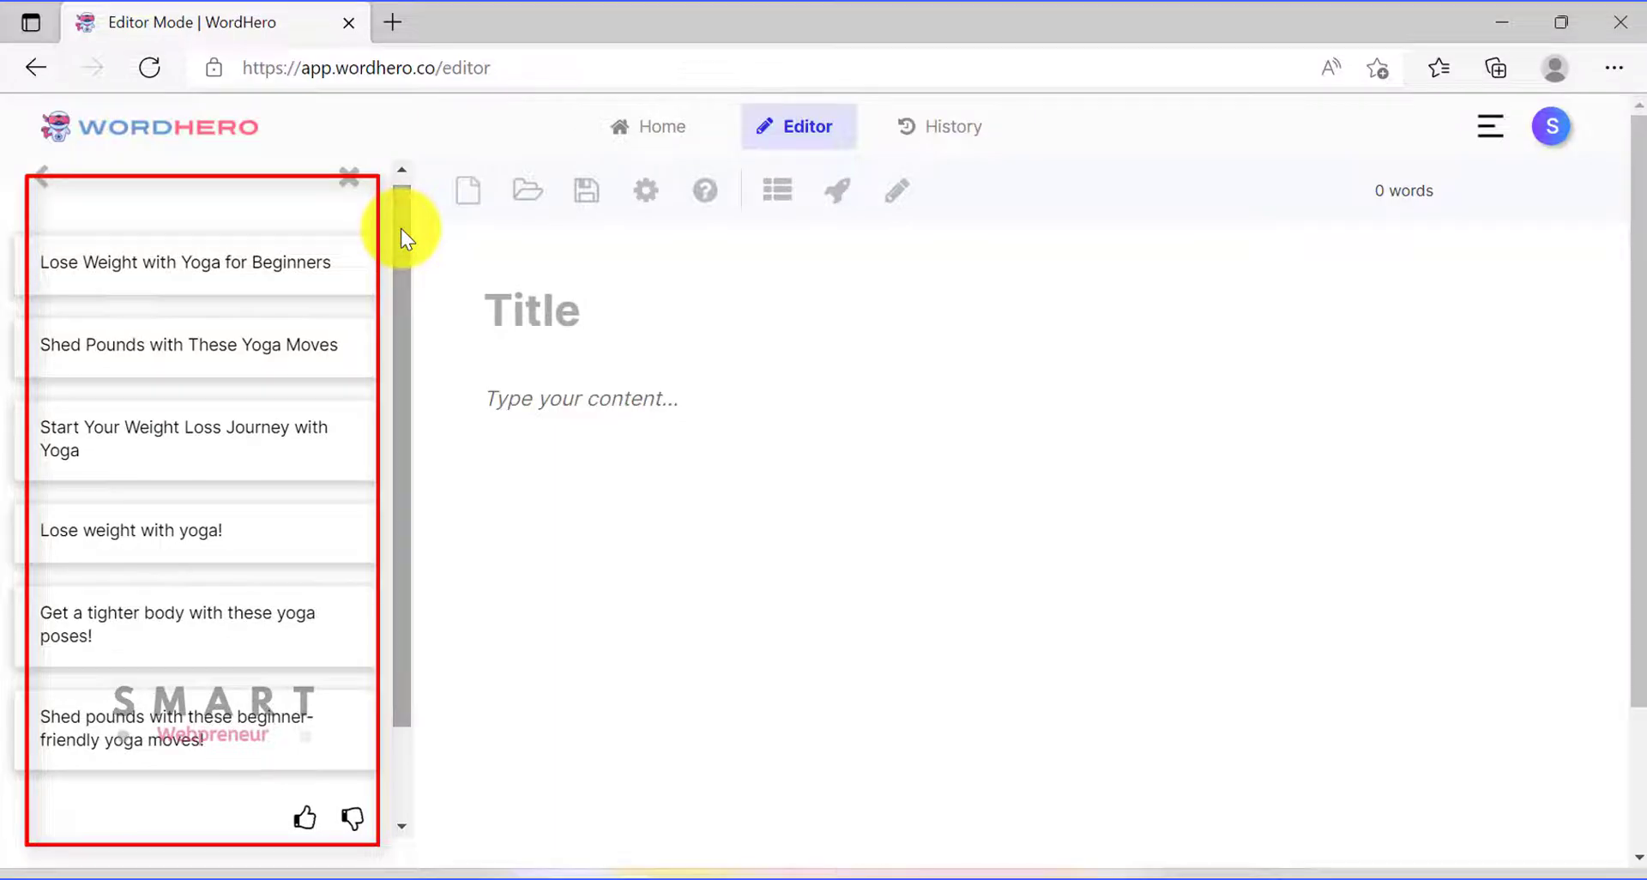
scroll(43, 193, "up", 1)
Return from the headline suggestions and title the article "How to Lose Weight with Yoga for Beginners"
left_click(45, 182)
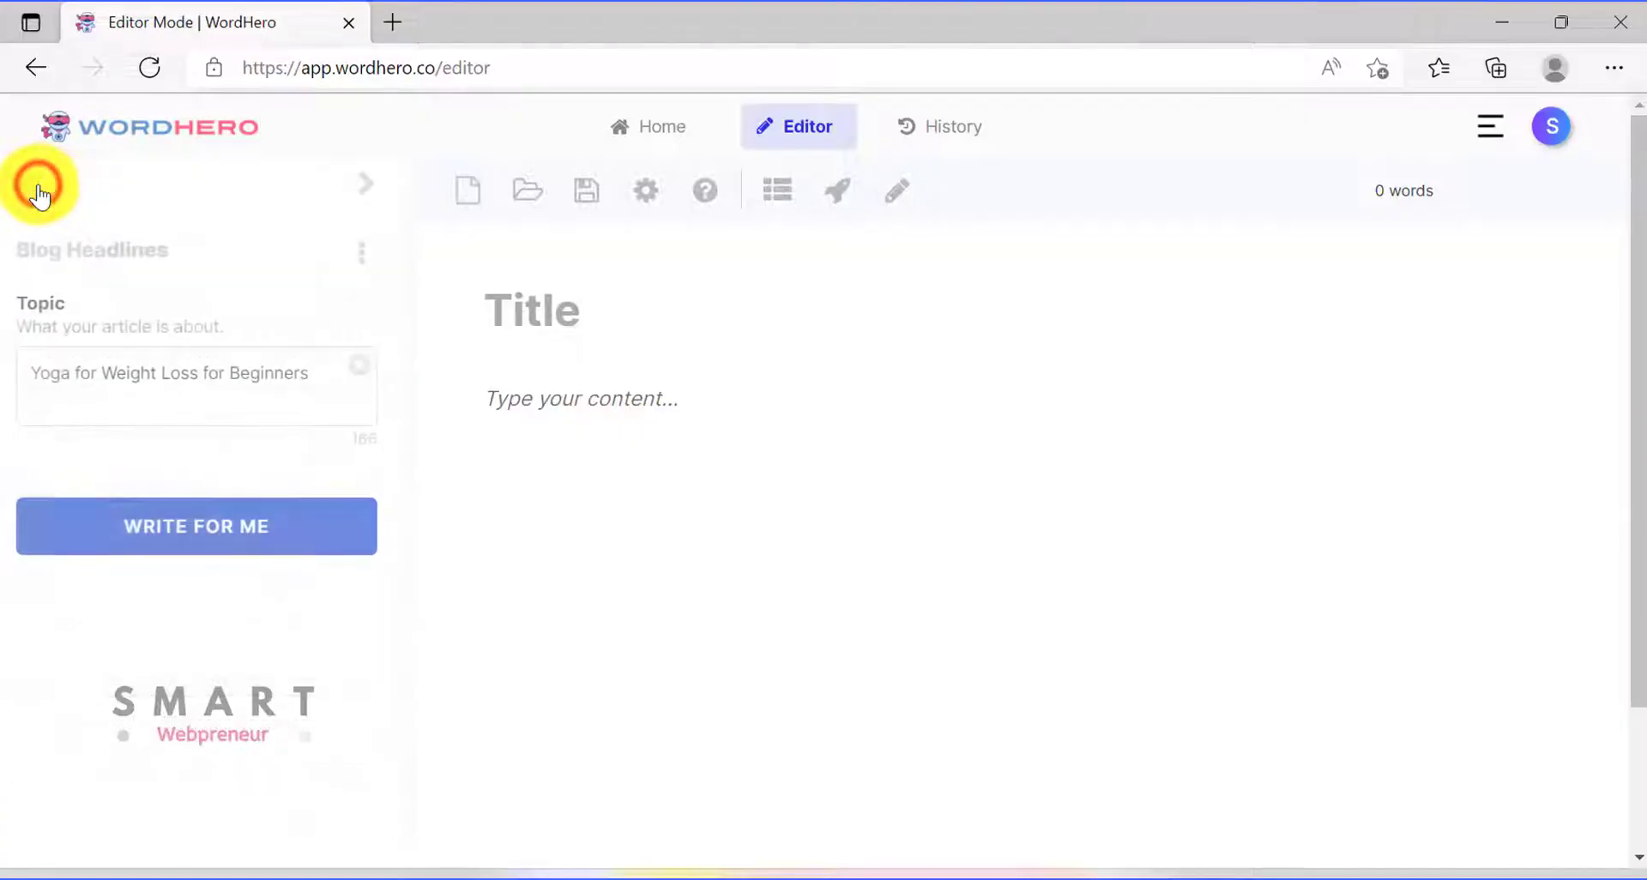
left_click(561, 330)
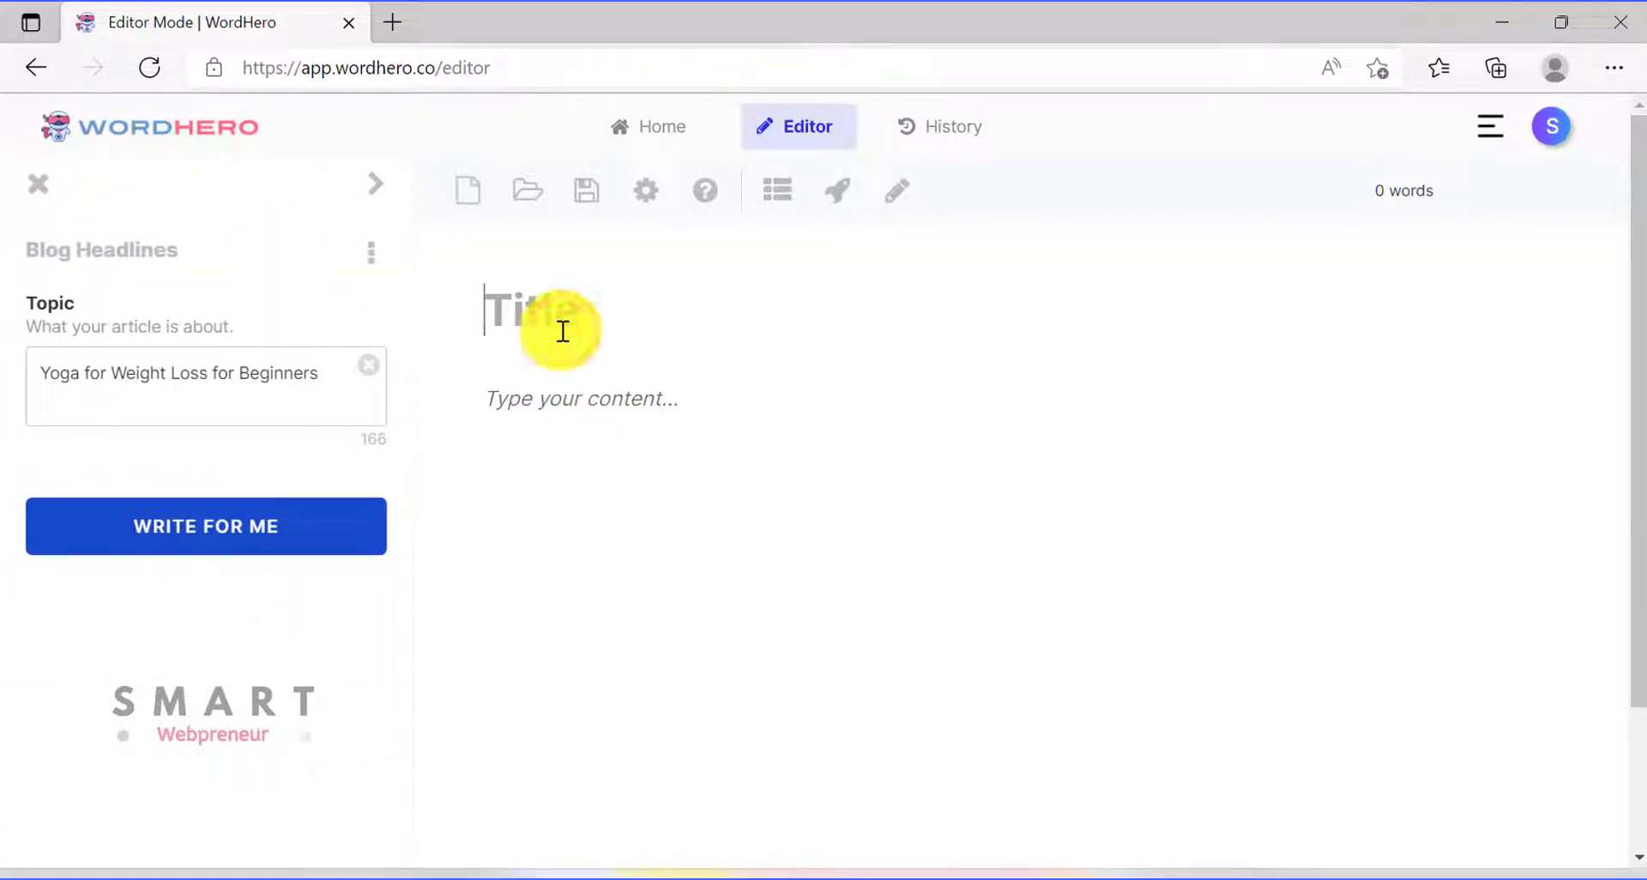
type("How to")
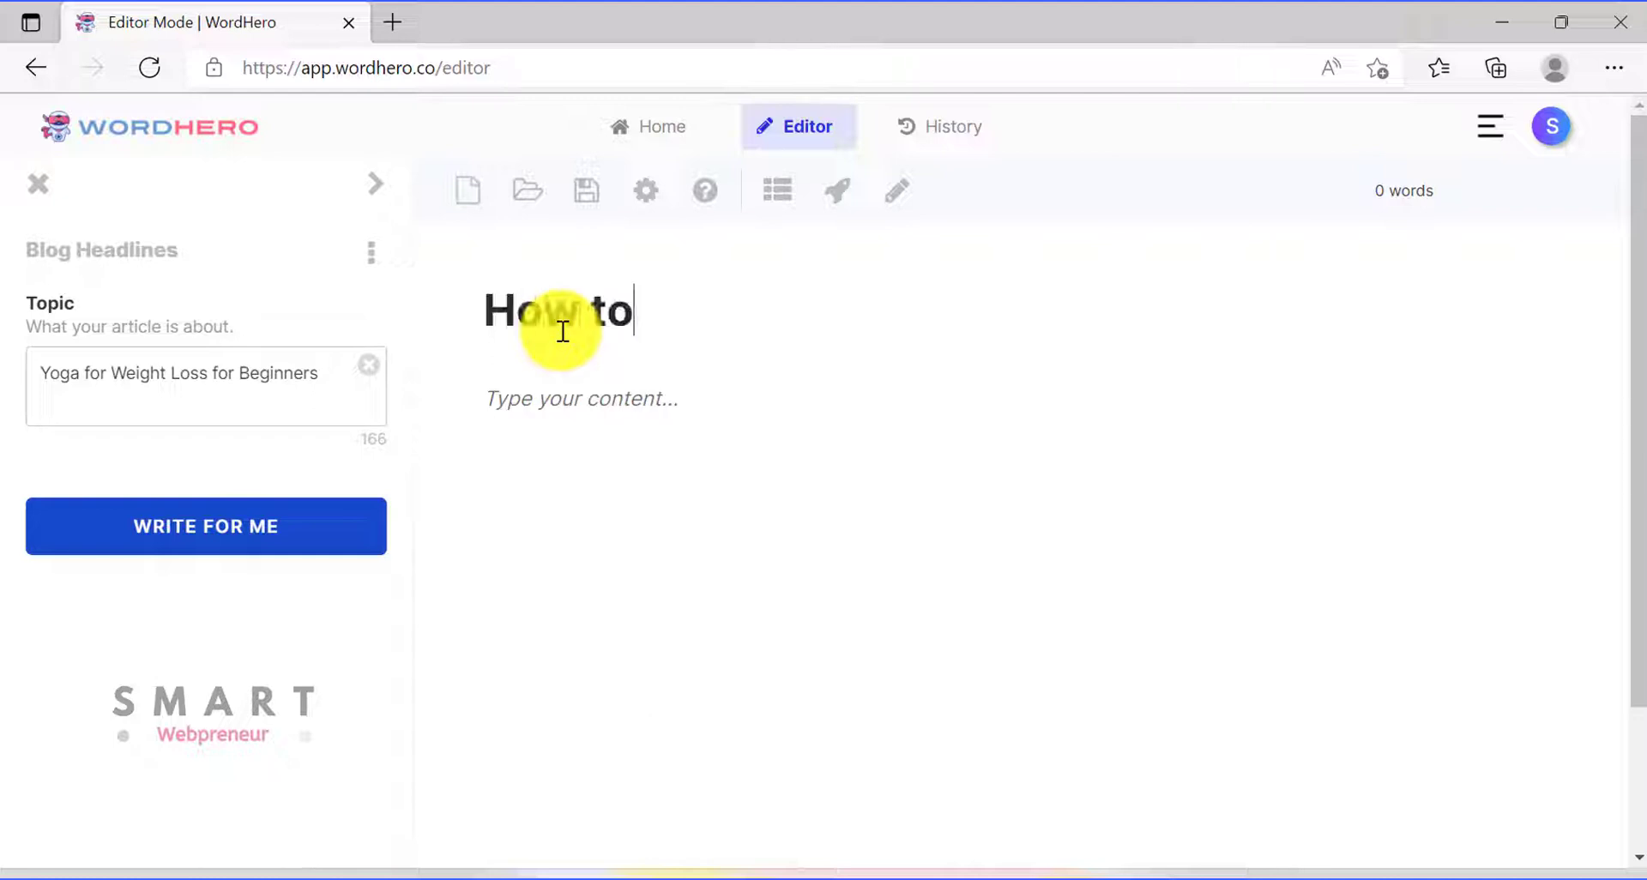
type(" Lose Wei")
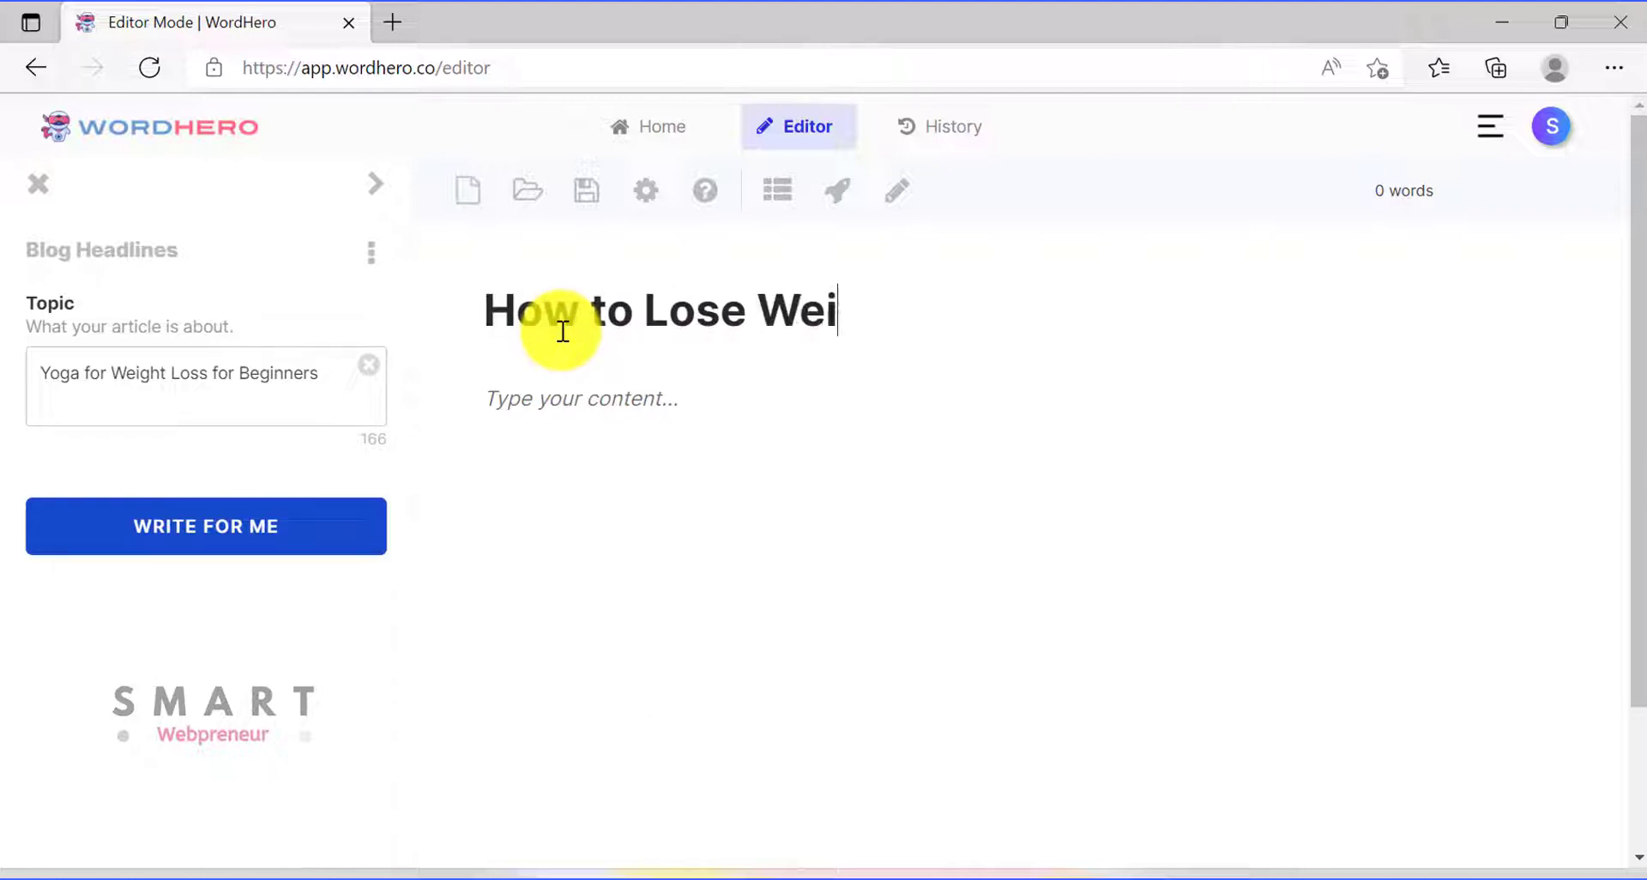
type("ght with Yoga for")
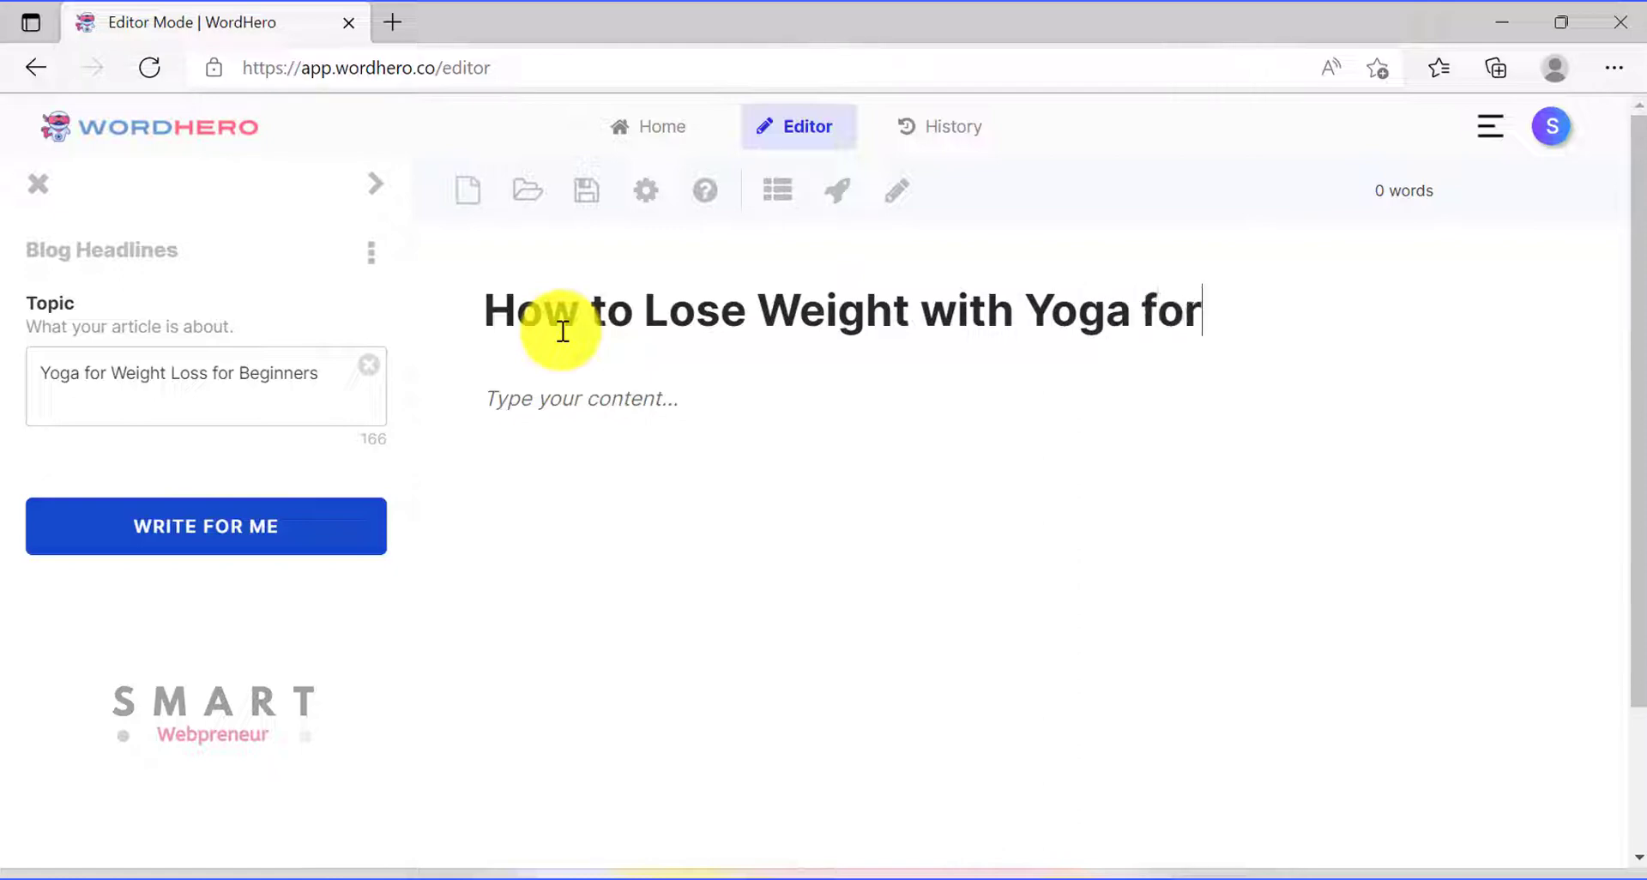
type(" Beginners")
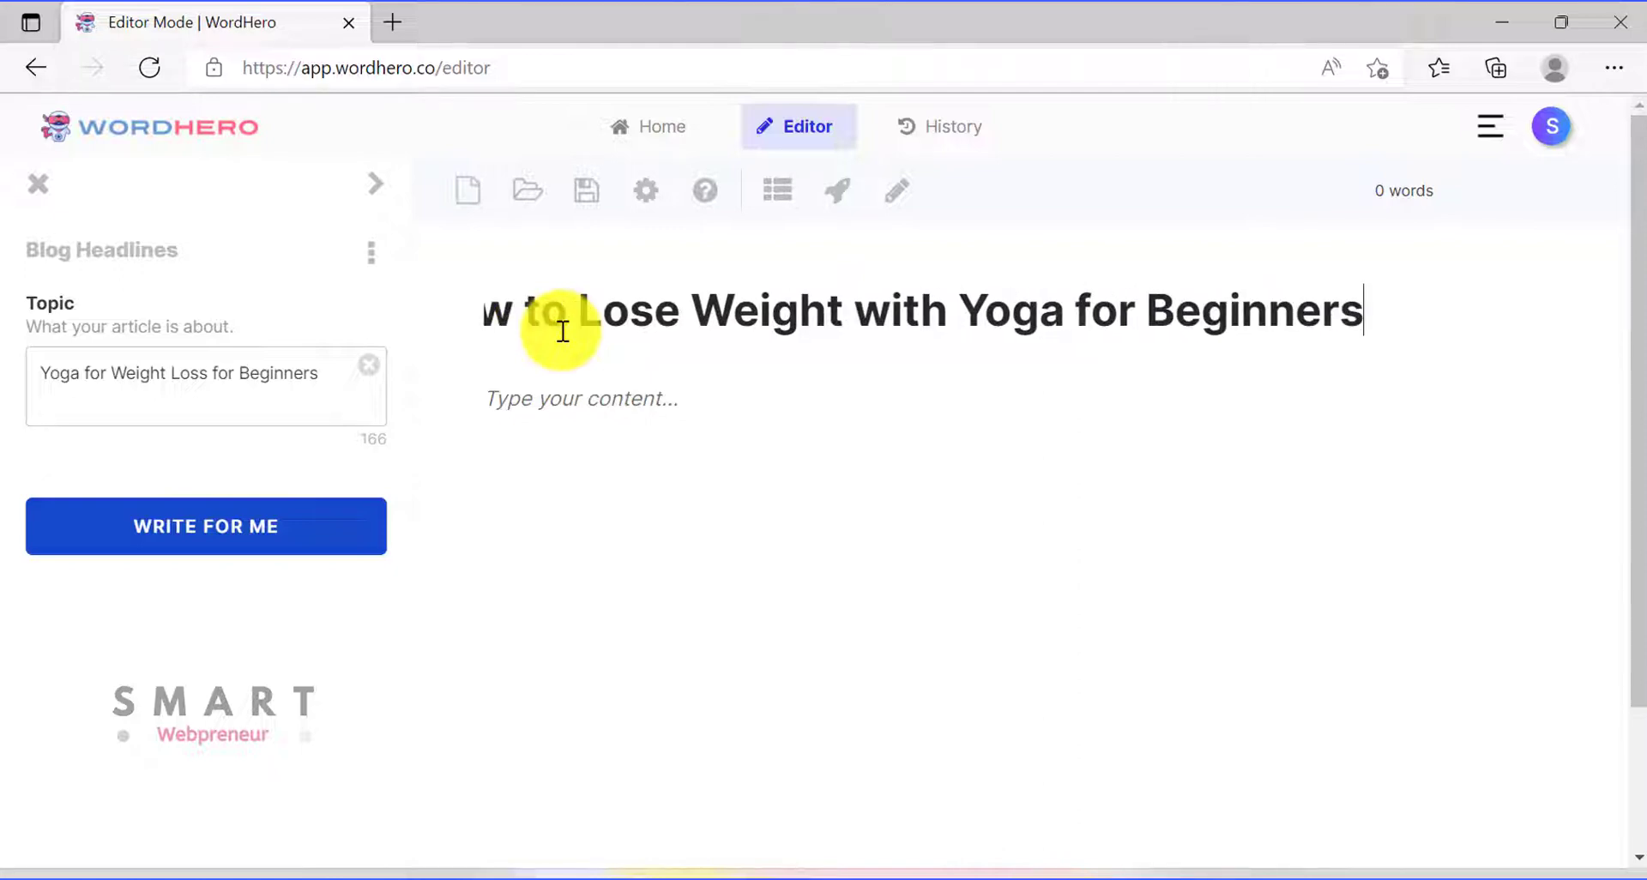
Generate a blog outline from the title in the article body and read through it
left_click(582, 405)
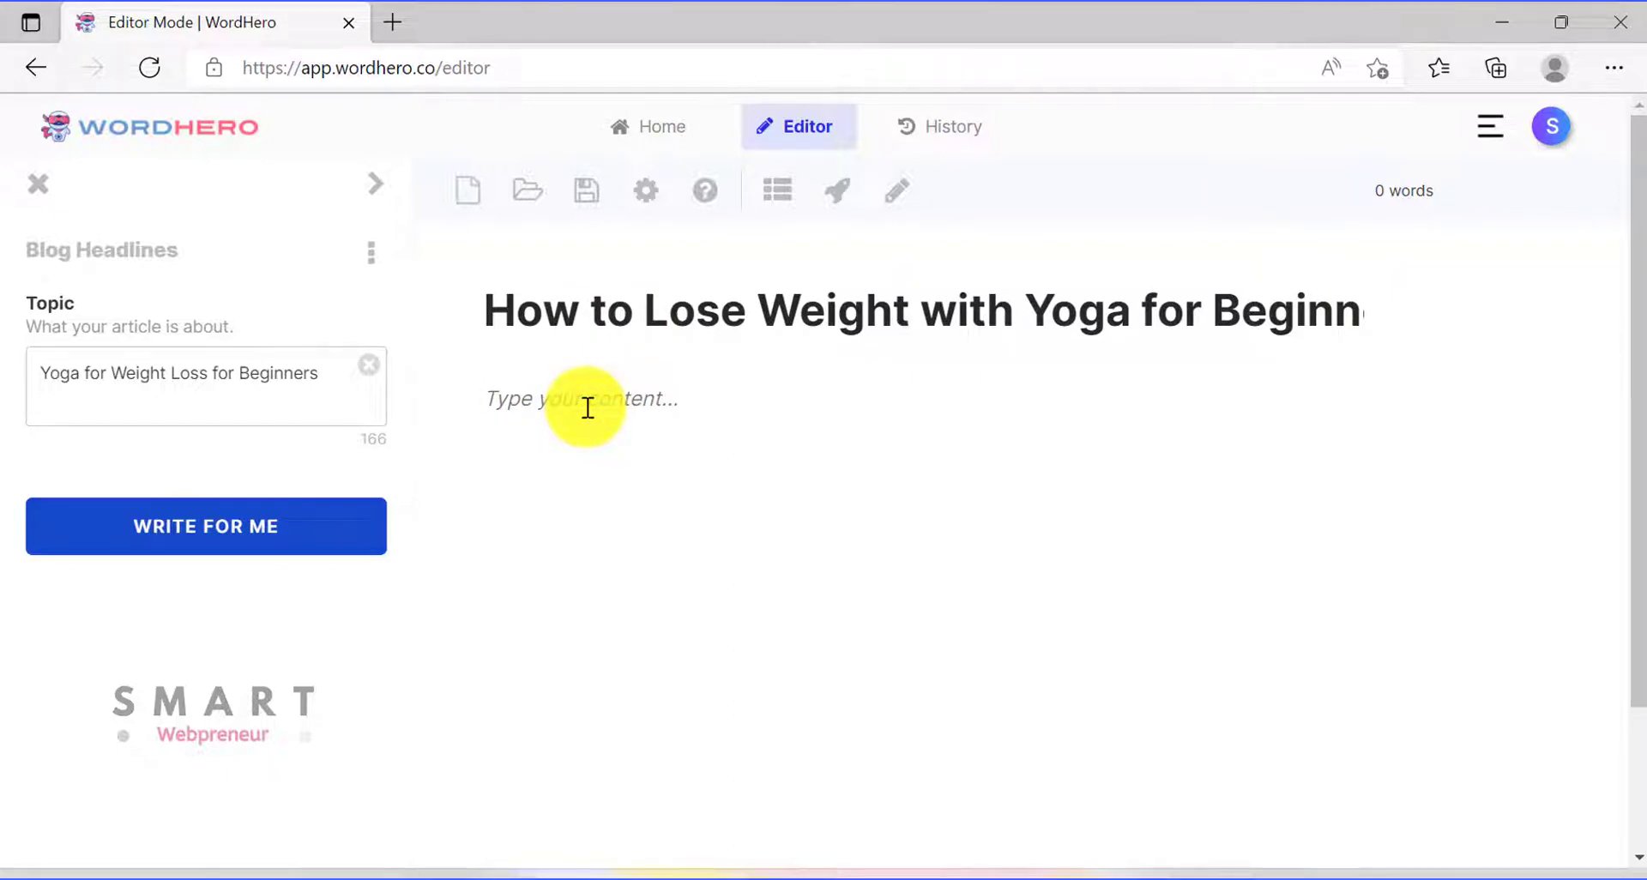
left_click(774, 192)
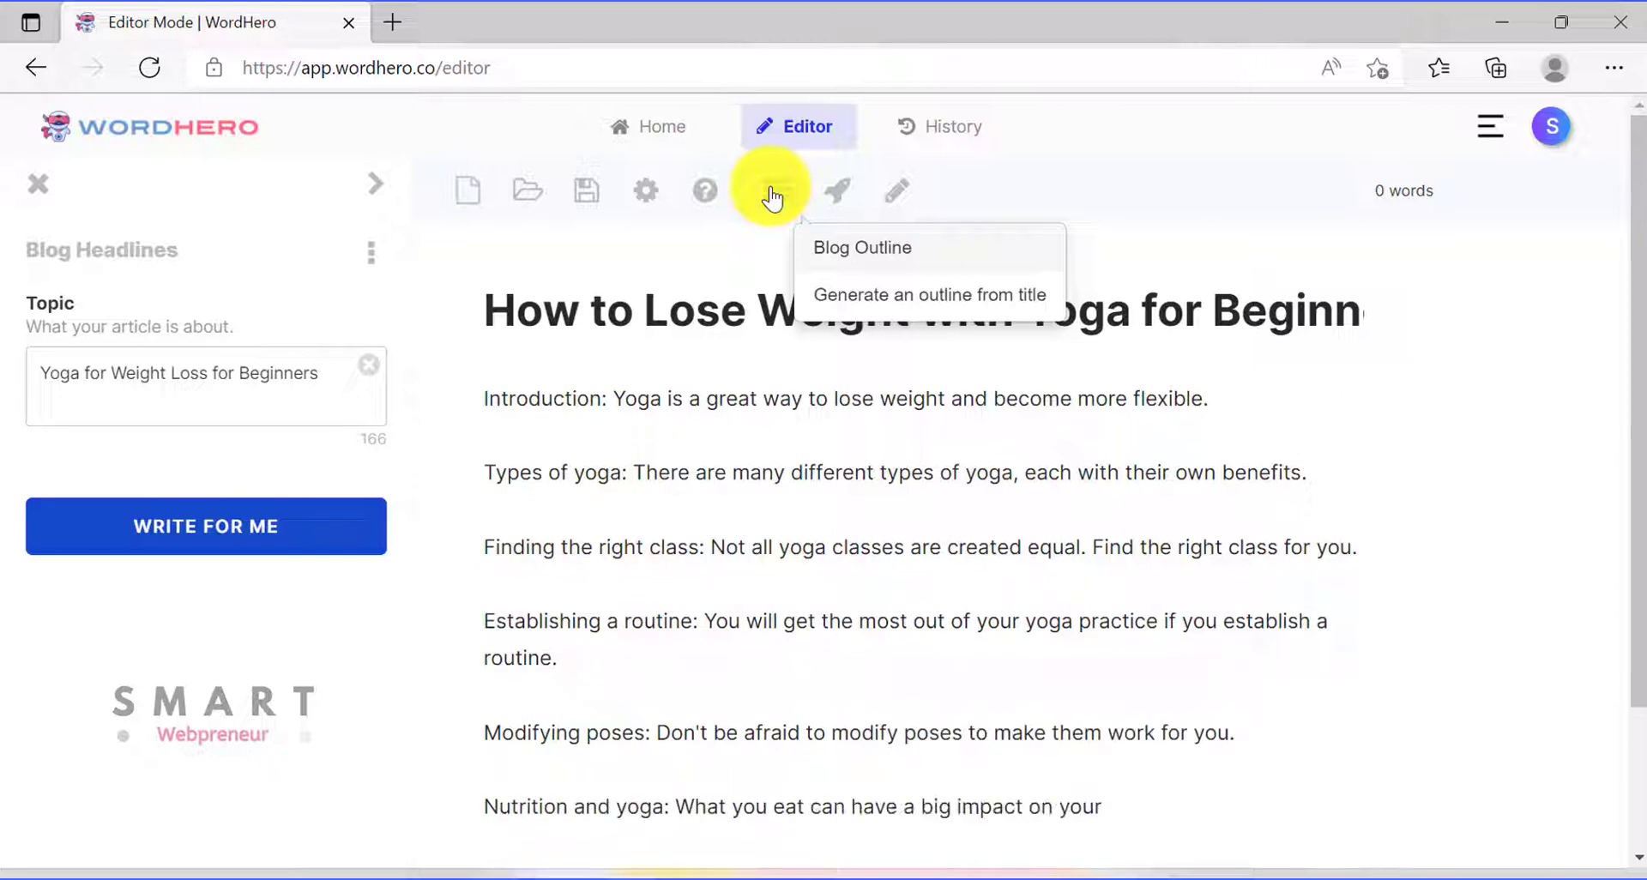
scroll(779, 433, "down", 2)
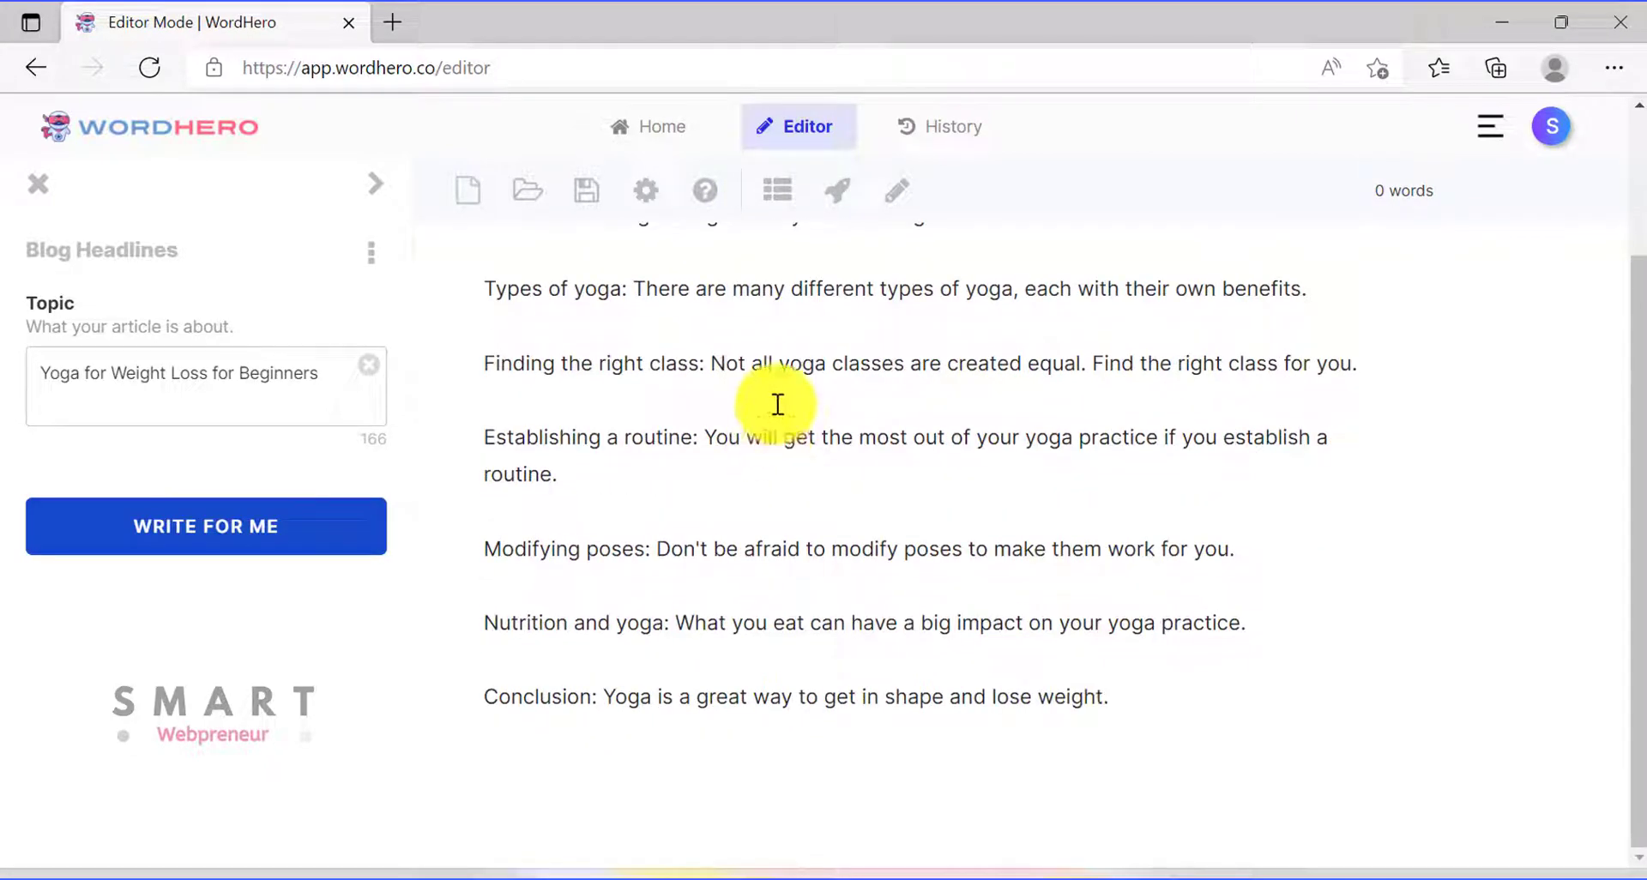
scroll(806, 431, "up", 1)
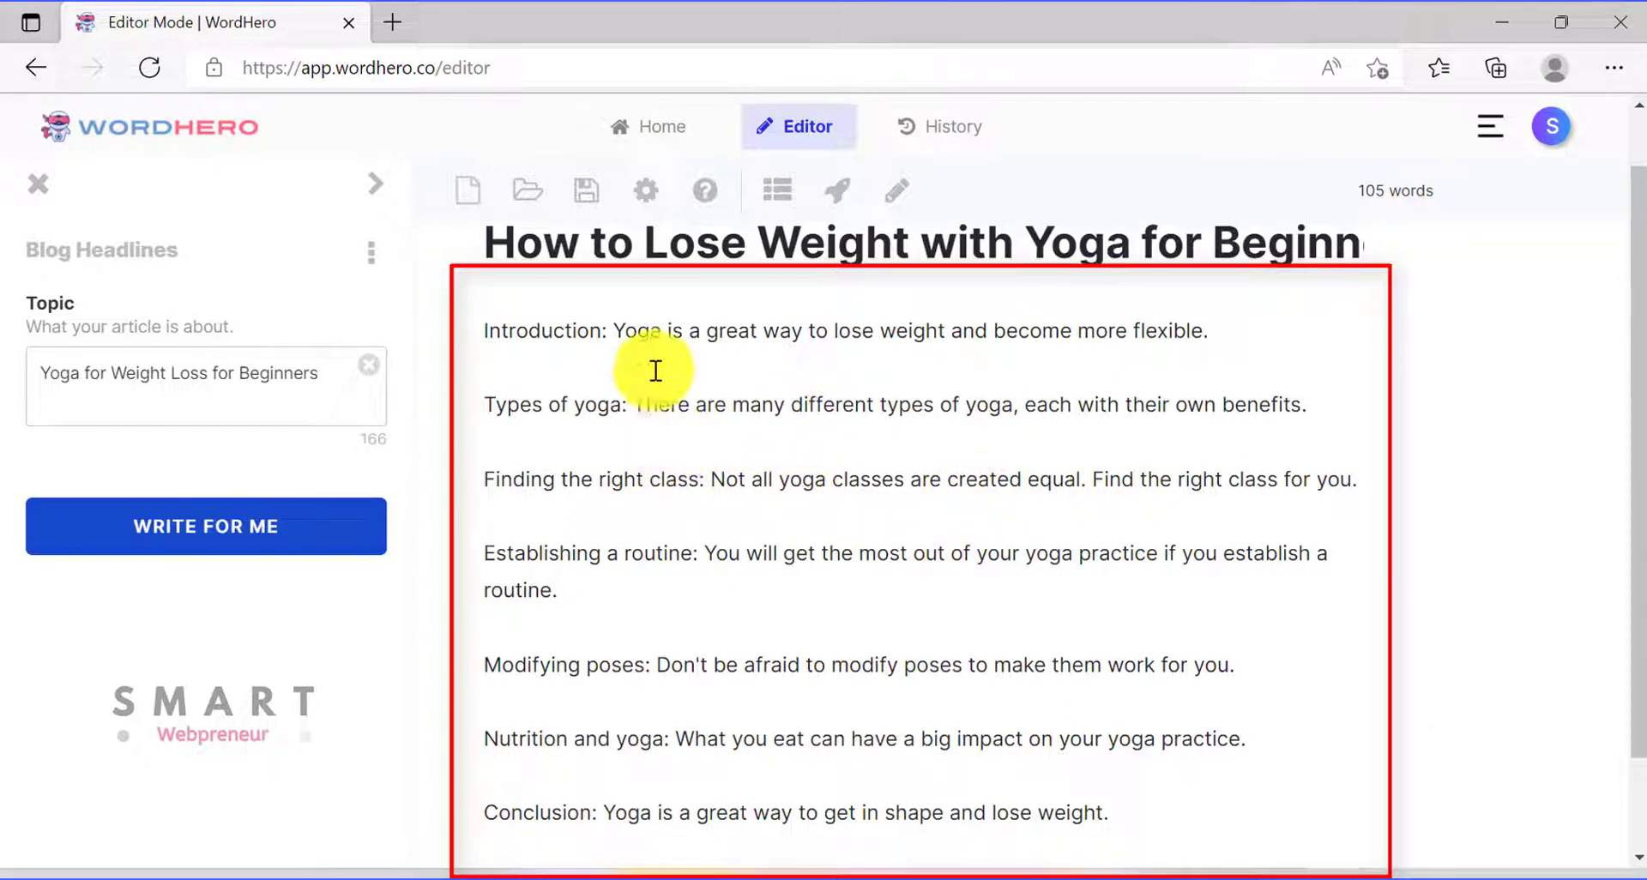
left_click(770, 211)
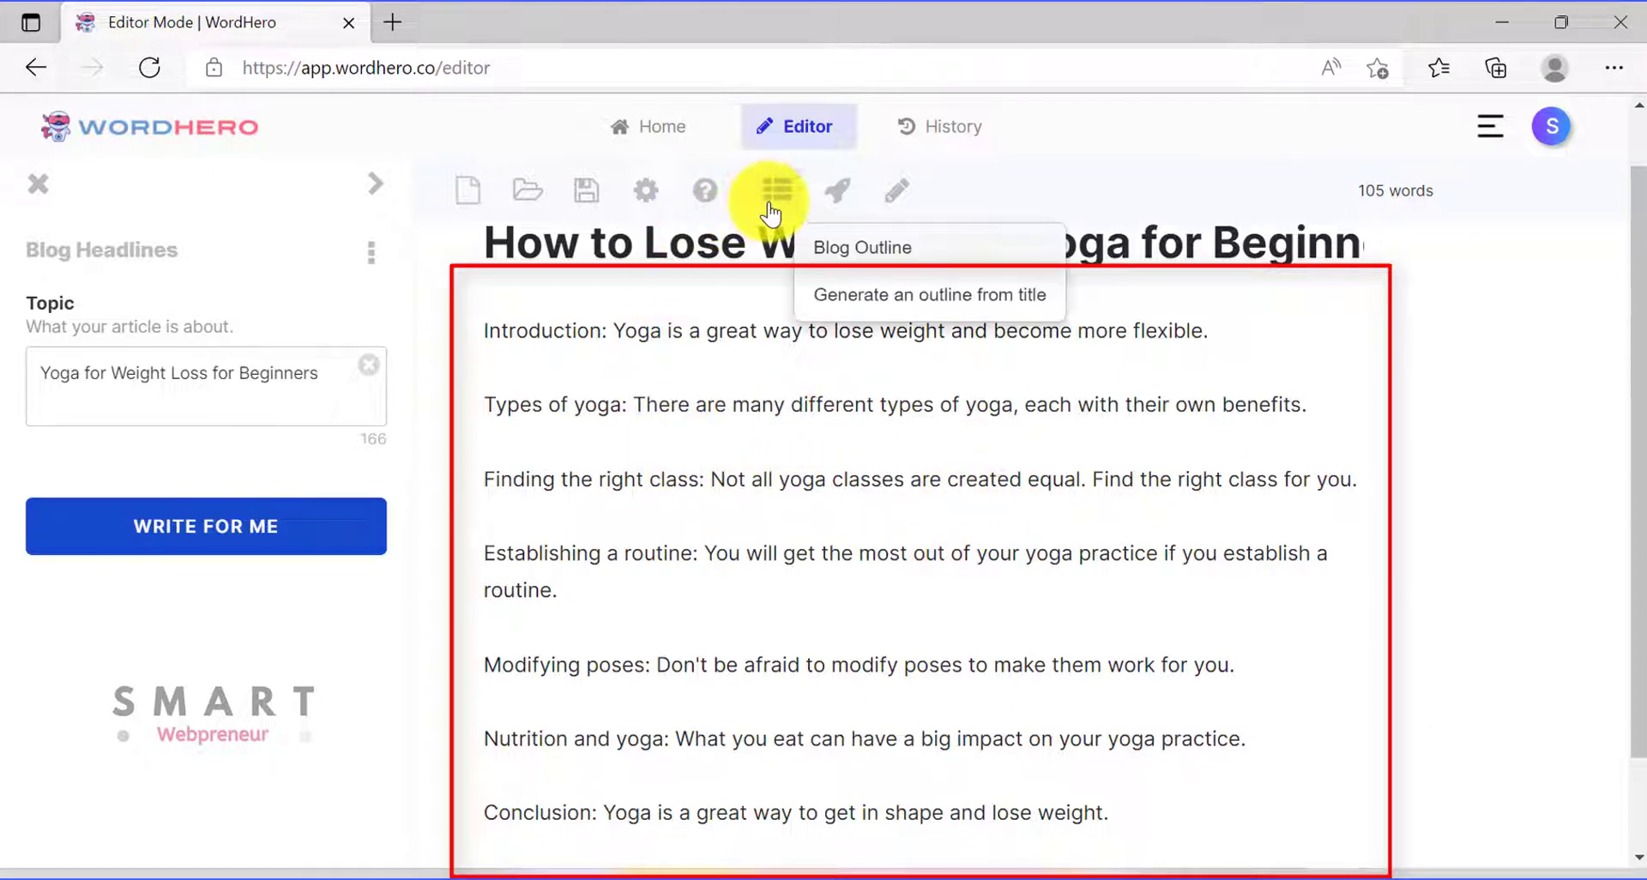
Generate another outline with the Blog Outlines tool for the topic "How to Lose Weight with Yoga for Beginners" and review its sections
left_click(38, 183)
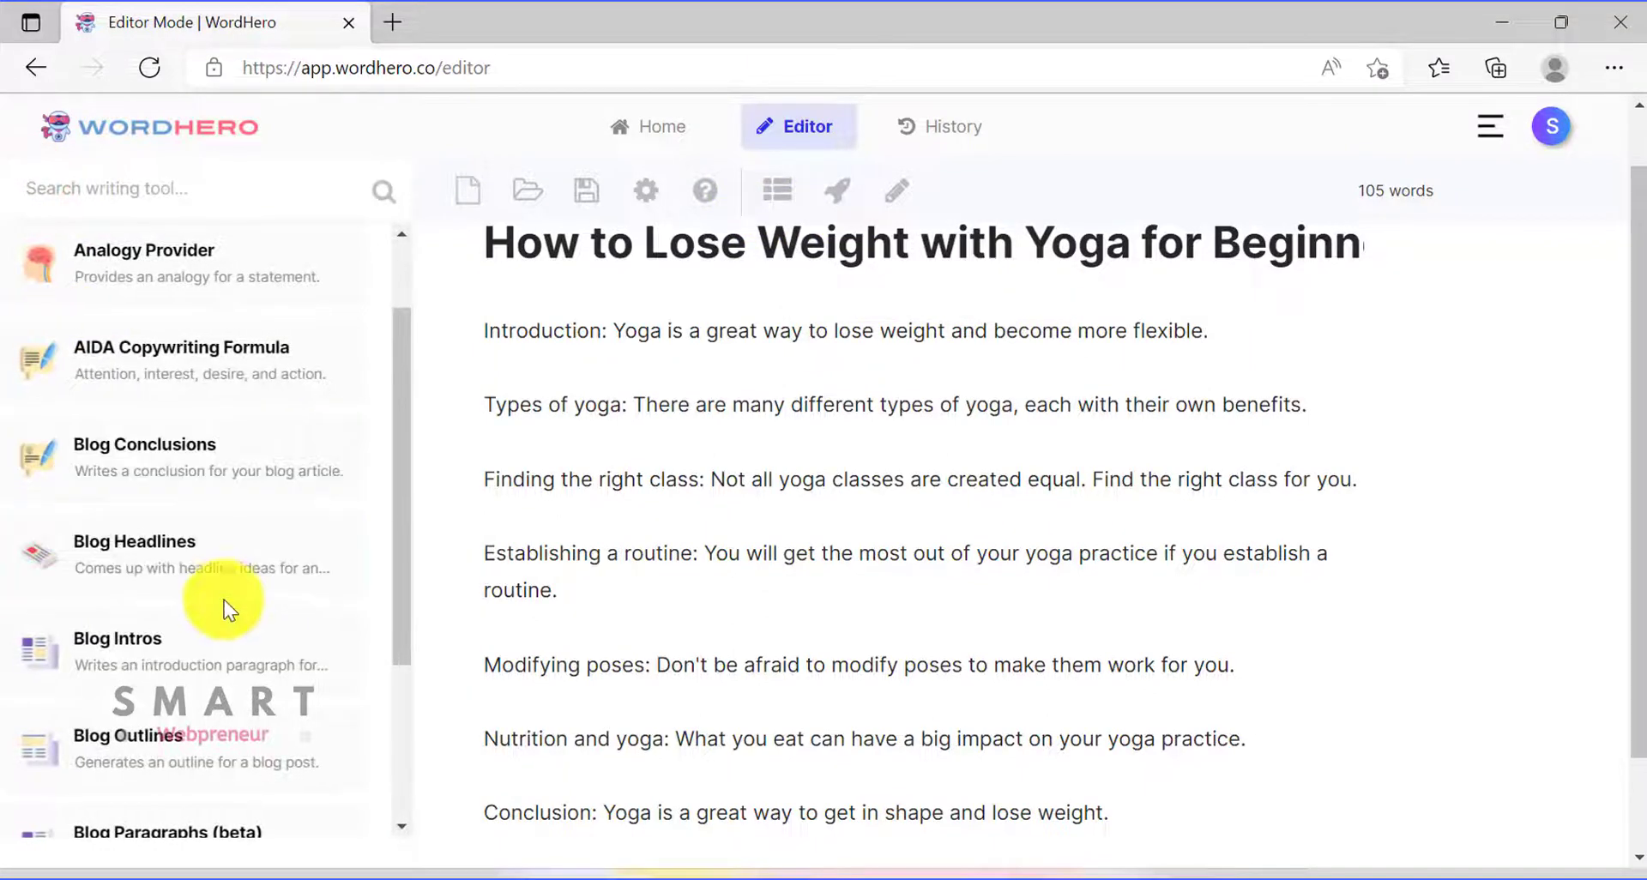
scroll(222, 609, "down", 1)
left_click(219, 648)
left_click(213, 379)
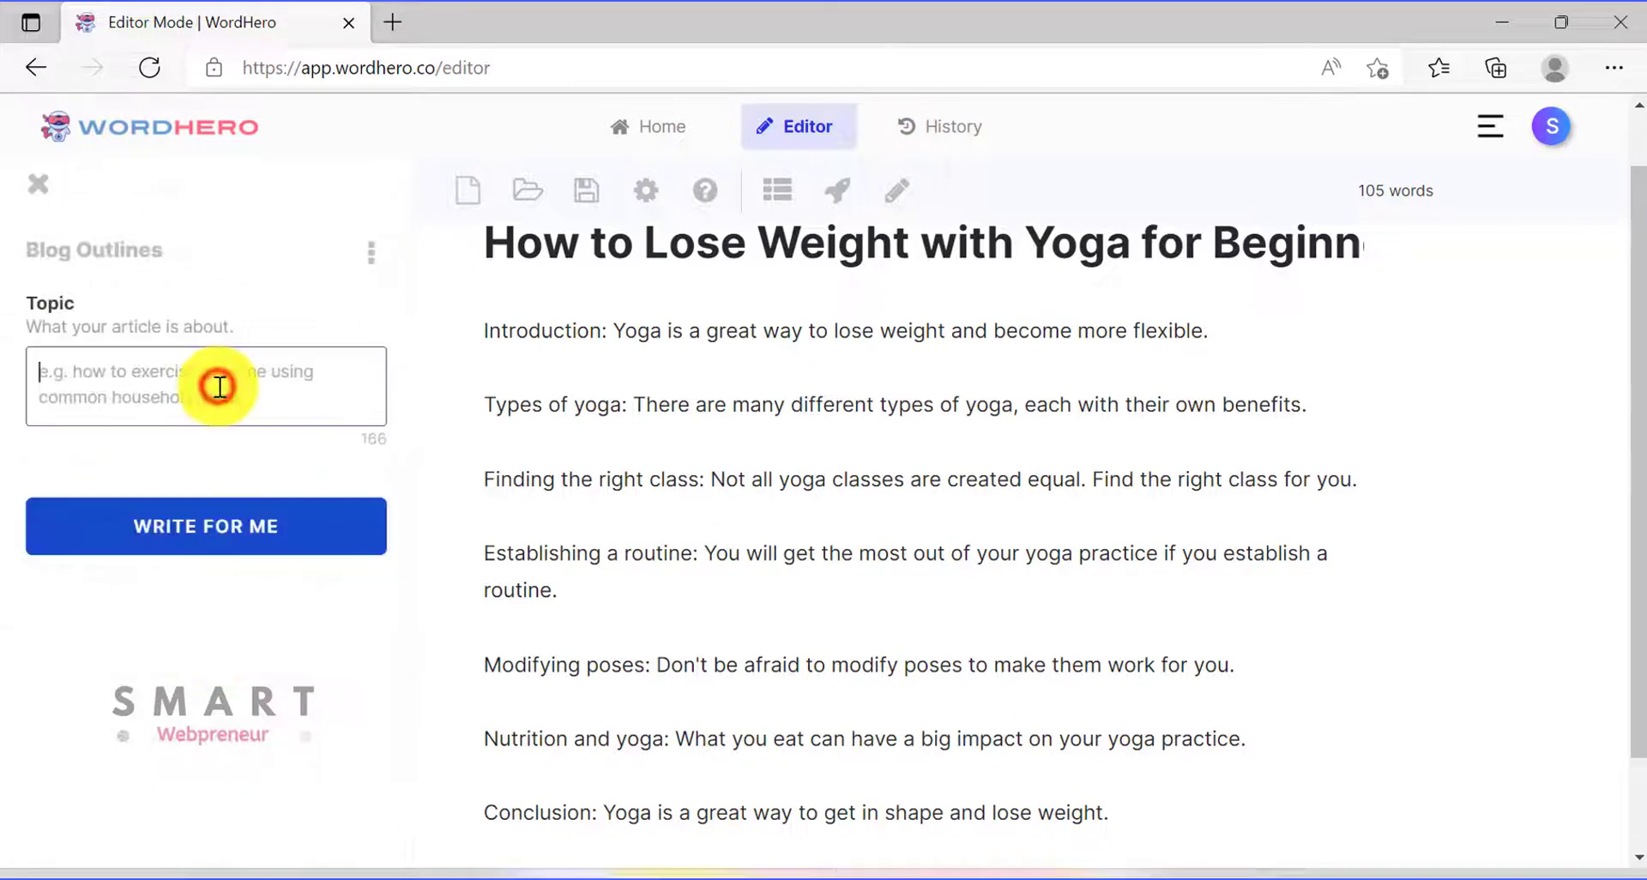
right_click(219, 378)
left_click(285, 482)
left_click(221, 549)
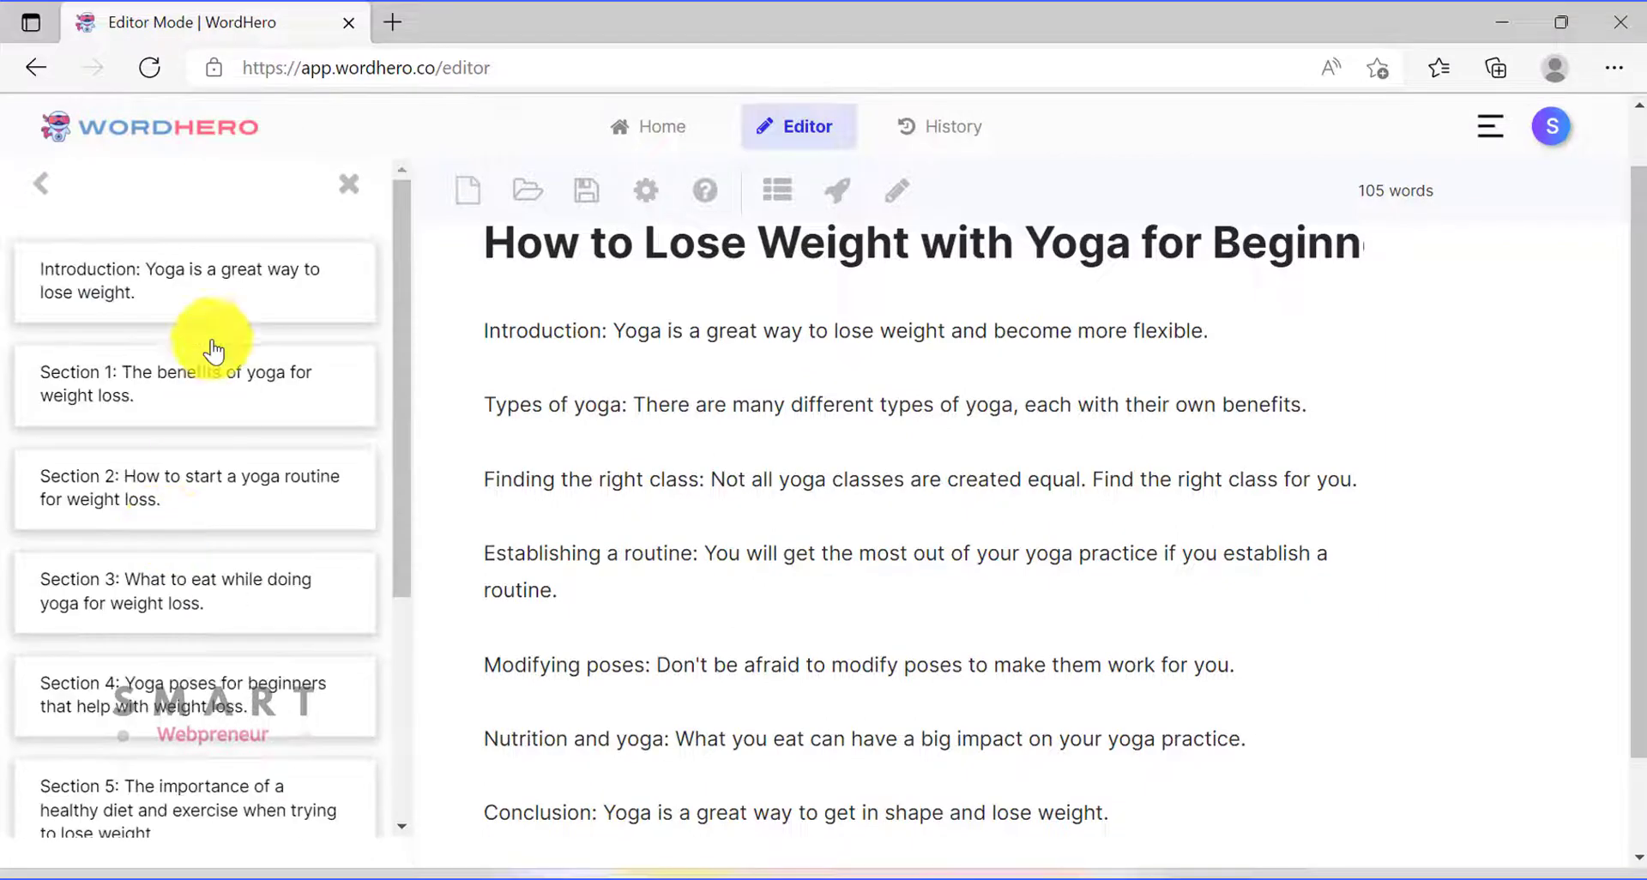
scroll(206, 480, "down", 3)
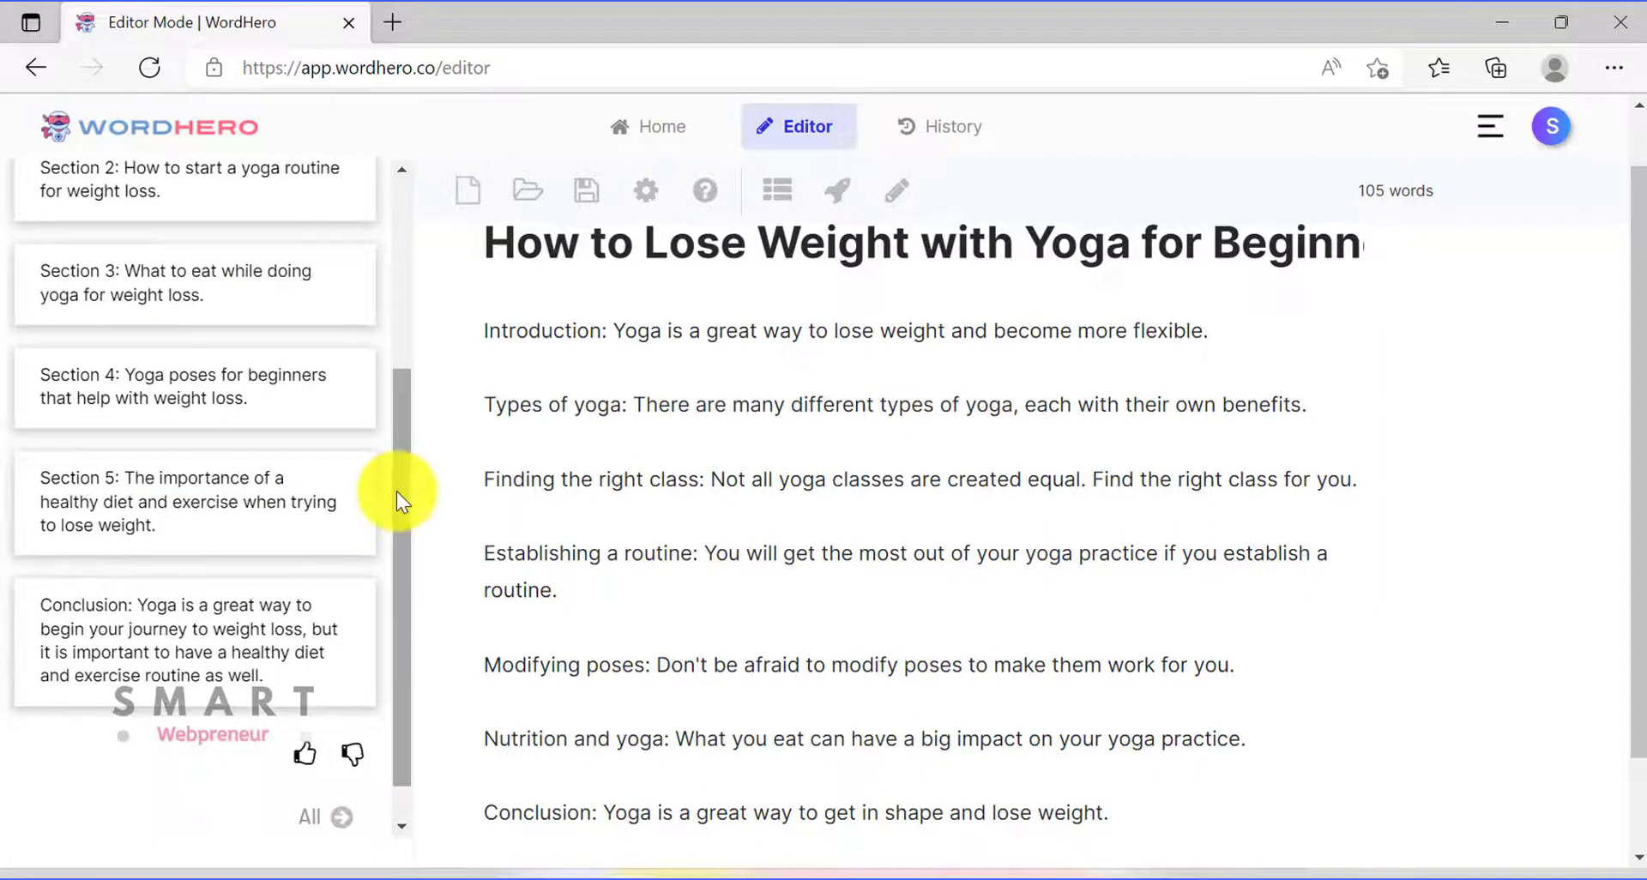
Replace the "Finding the right class" line with the suggested Section 4 text, removing its "Section 4:" prefix
left_click(248, 403)
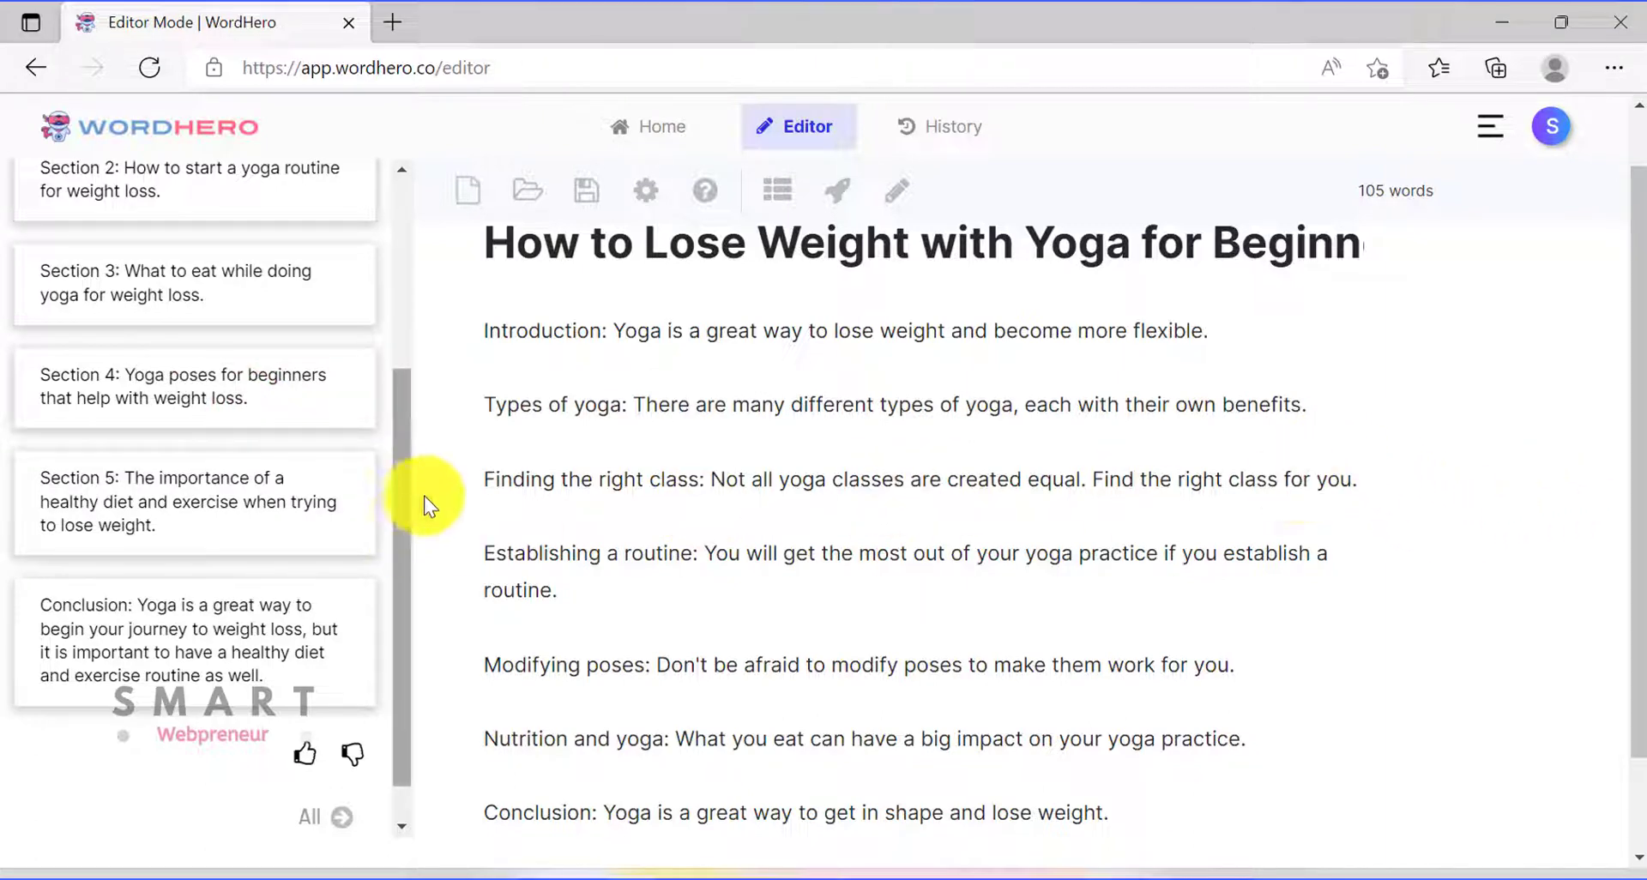
left_click_drag(486, 485, 1353, 481)
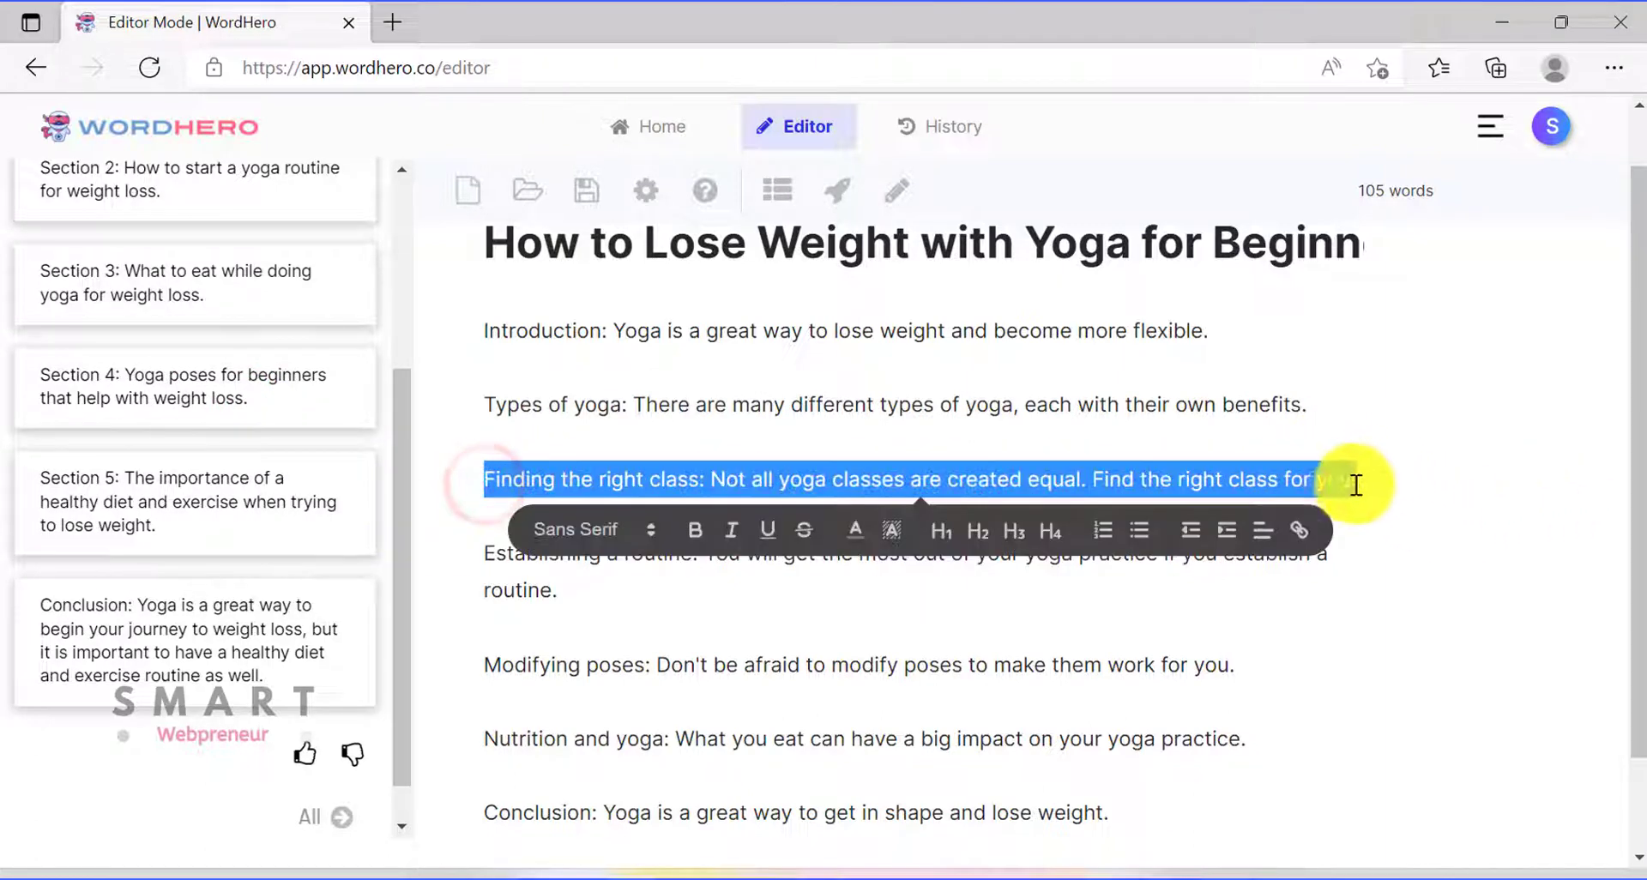
right_click(1333, 485)
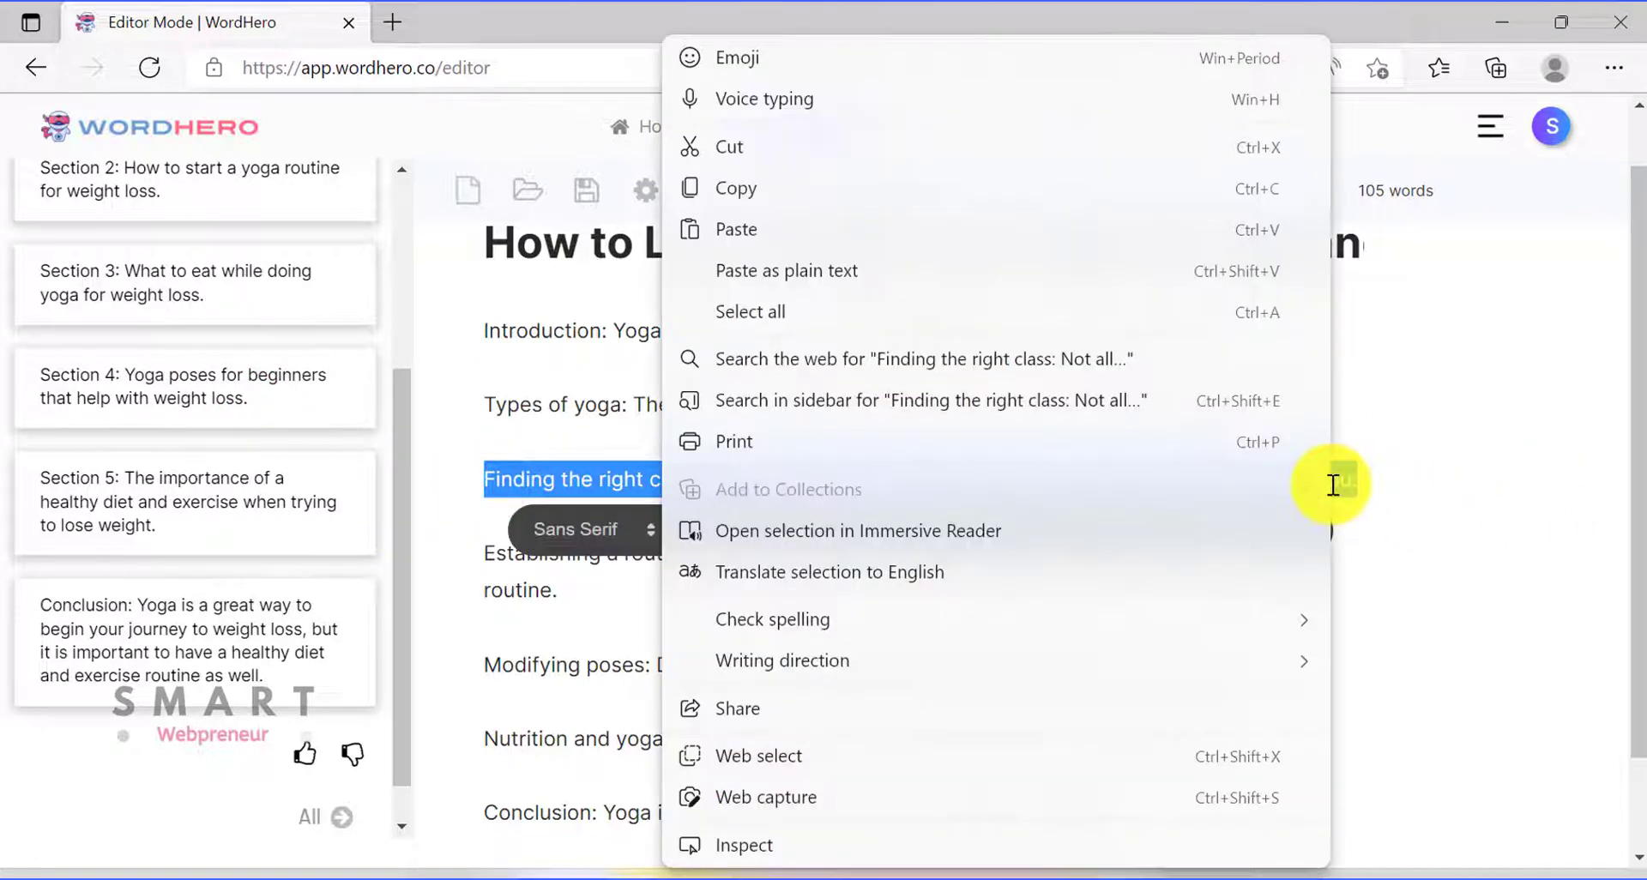
left_click(980, 265)
left_click_drag(592, 479, 469, 479)
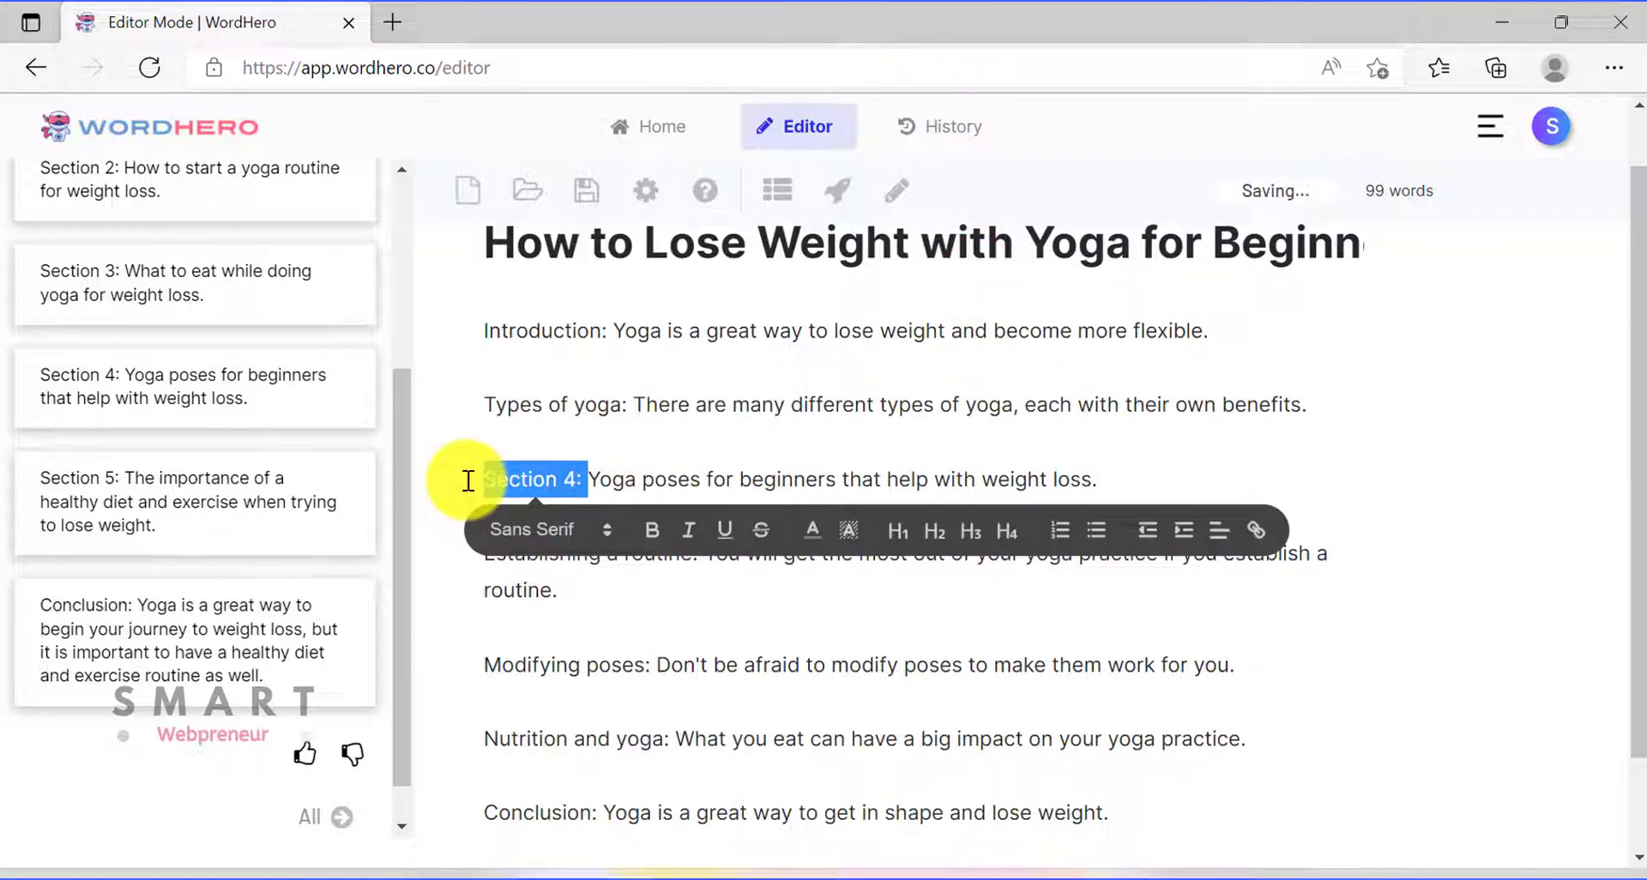
key("BackSpace")
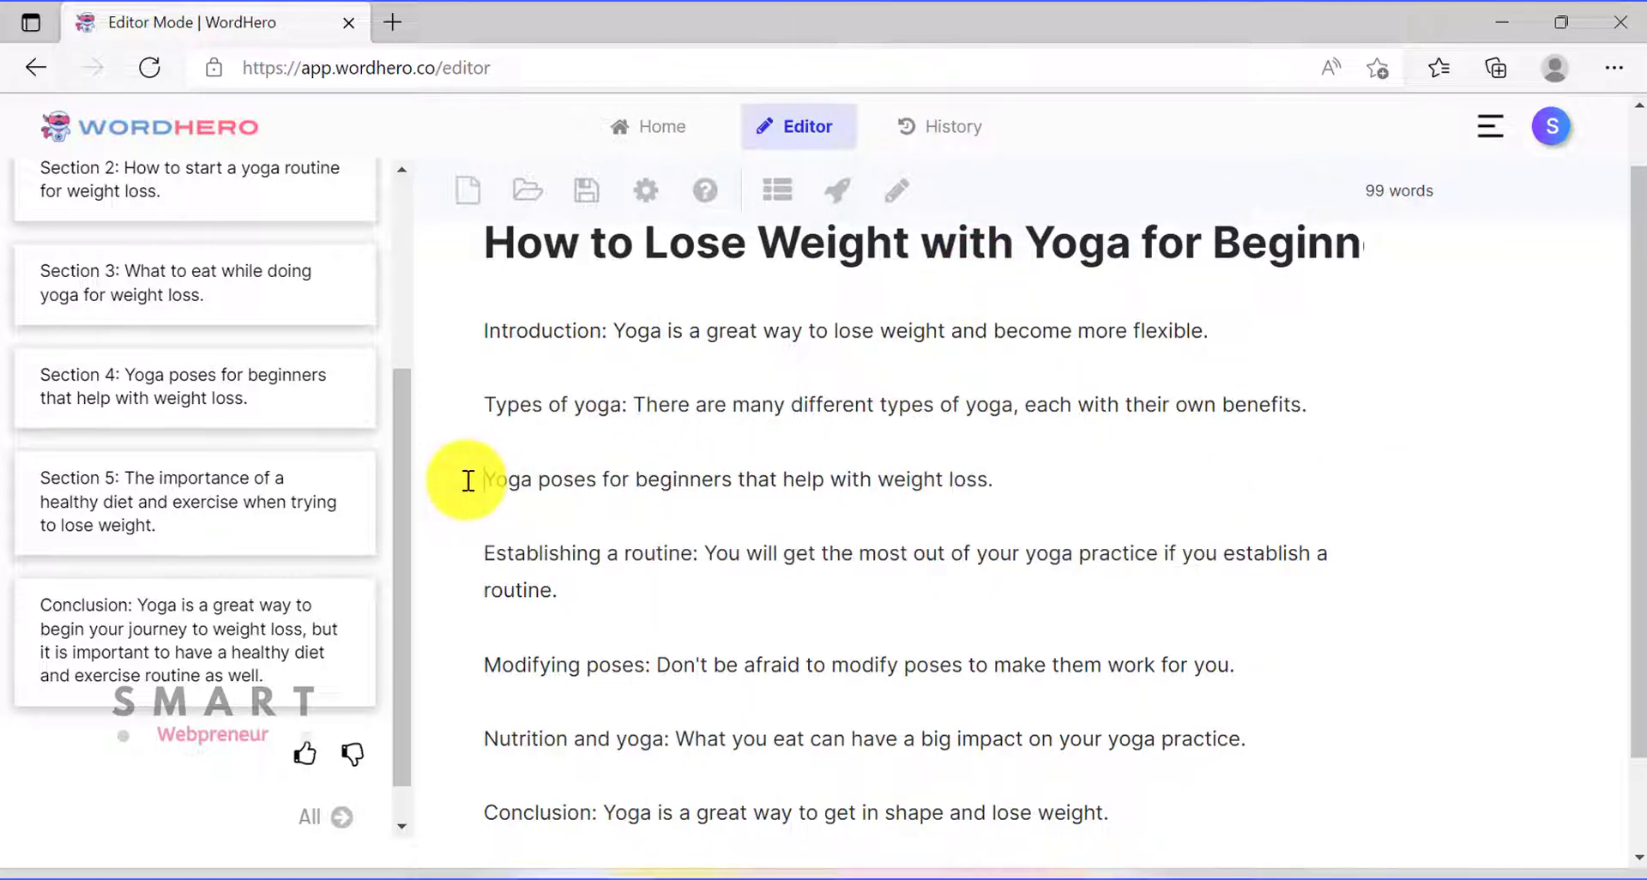
Separate the Introduction label from its sentence without the colon and extend it to "Introduction to Yoga for Weight Loss"
scroll(623, 406, "up", 1)
left_click(611, 393)
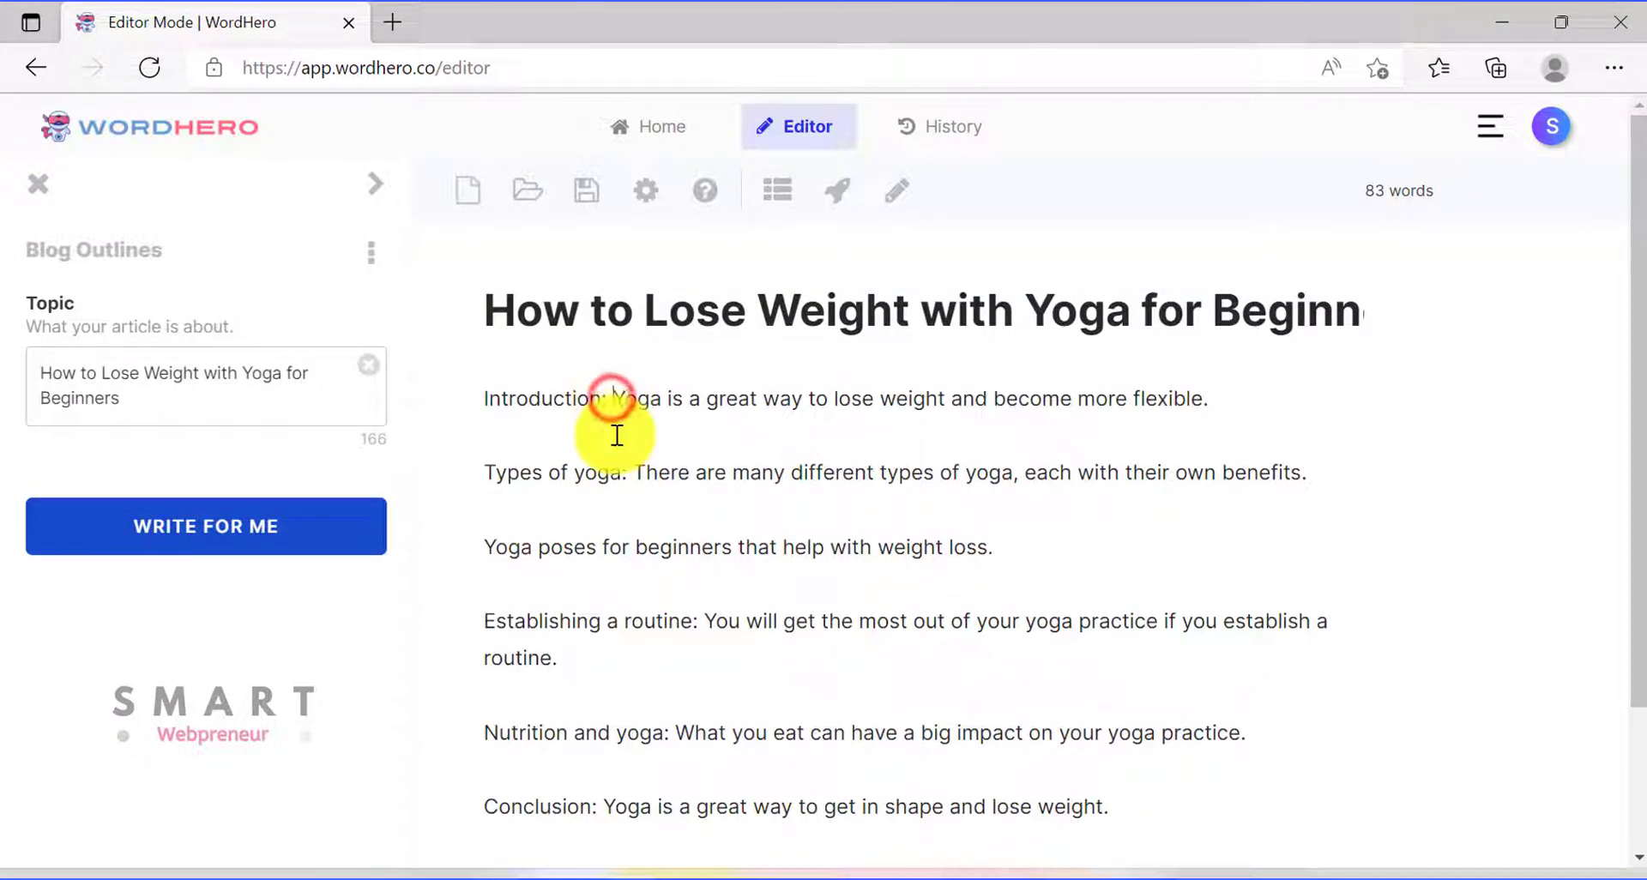
key("BackSpace")
key("BackSpace")
key("Return")
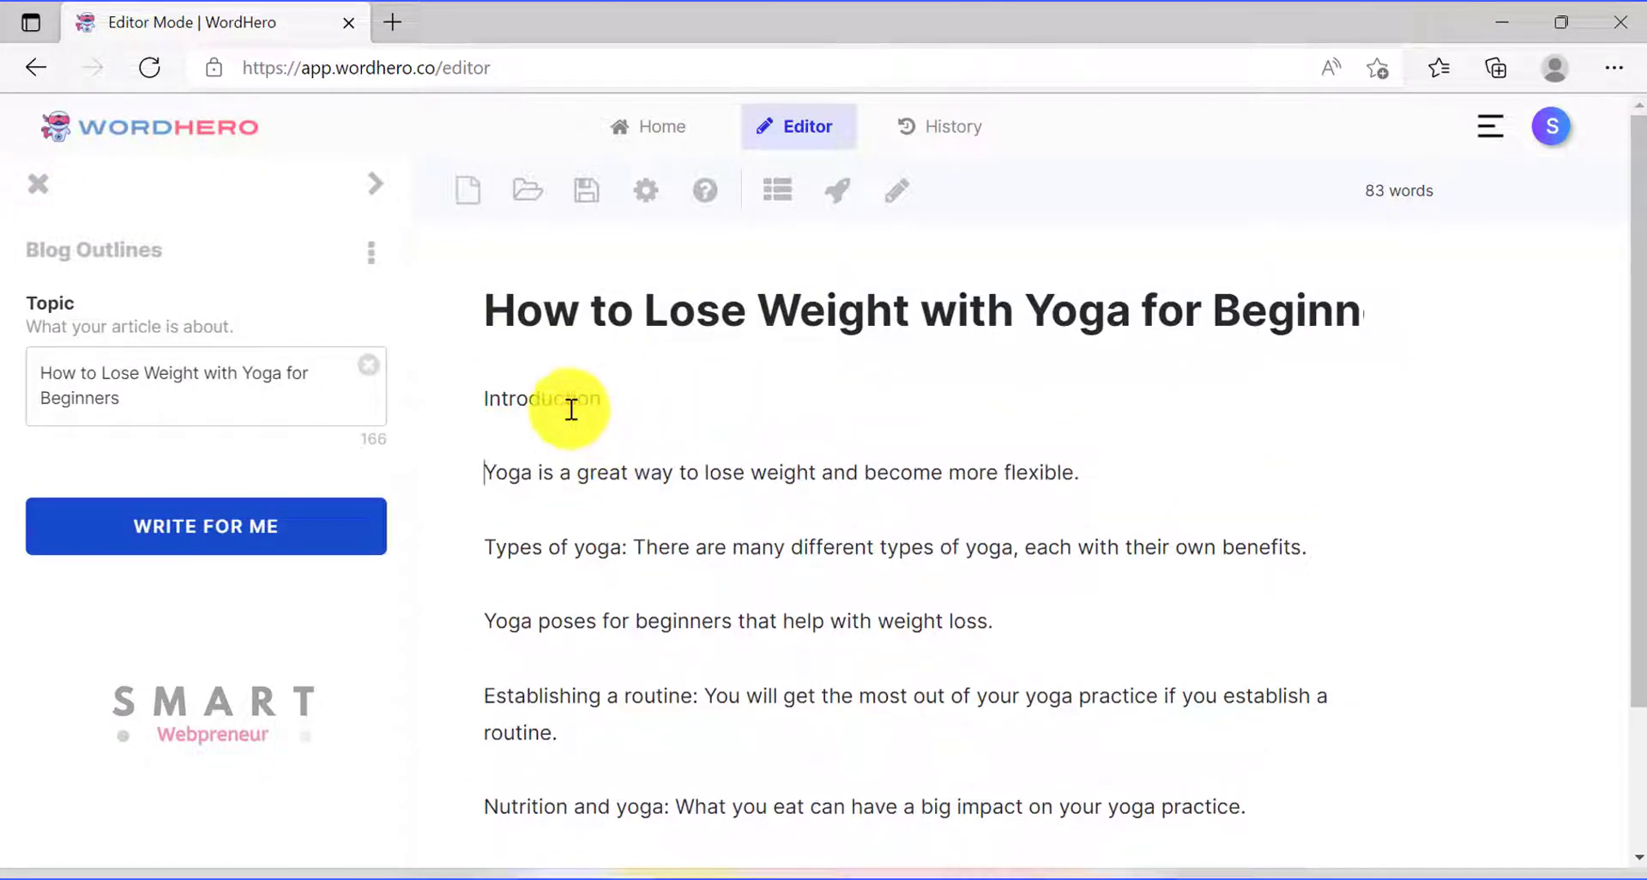
double_click(570, 409)
left_click(730, 382)
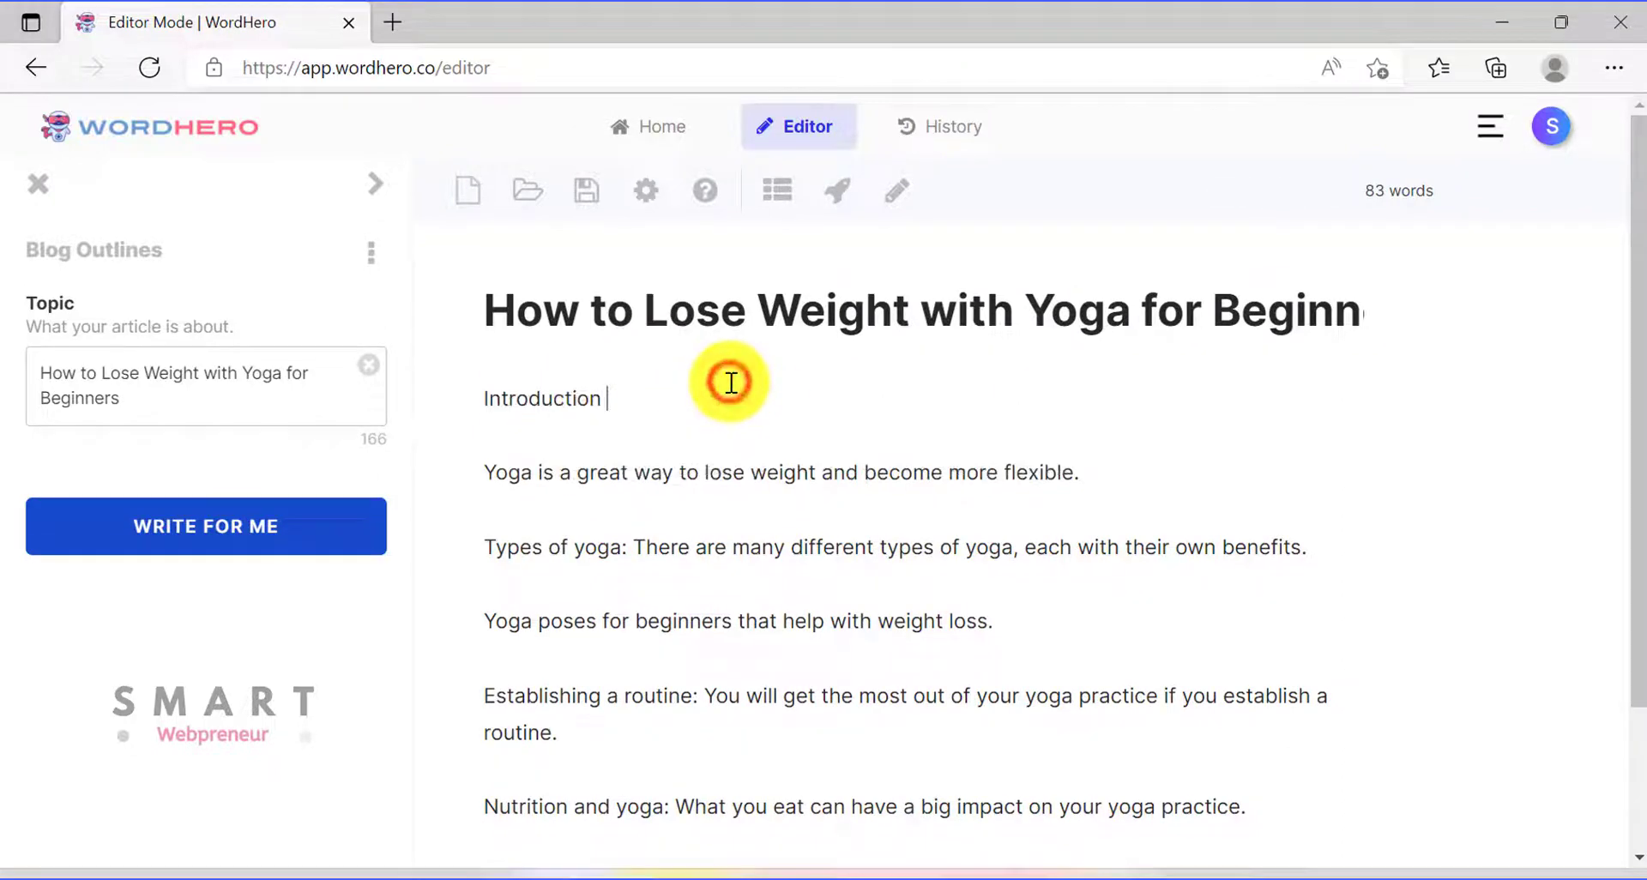
type("to Yoga f")
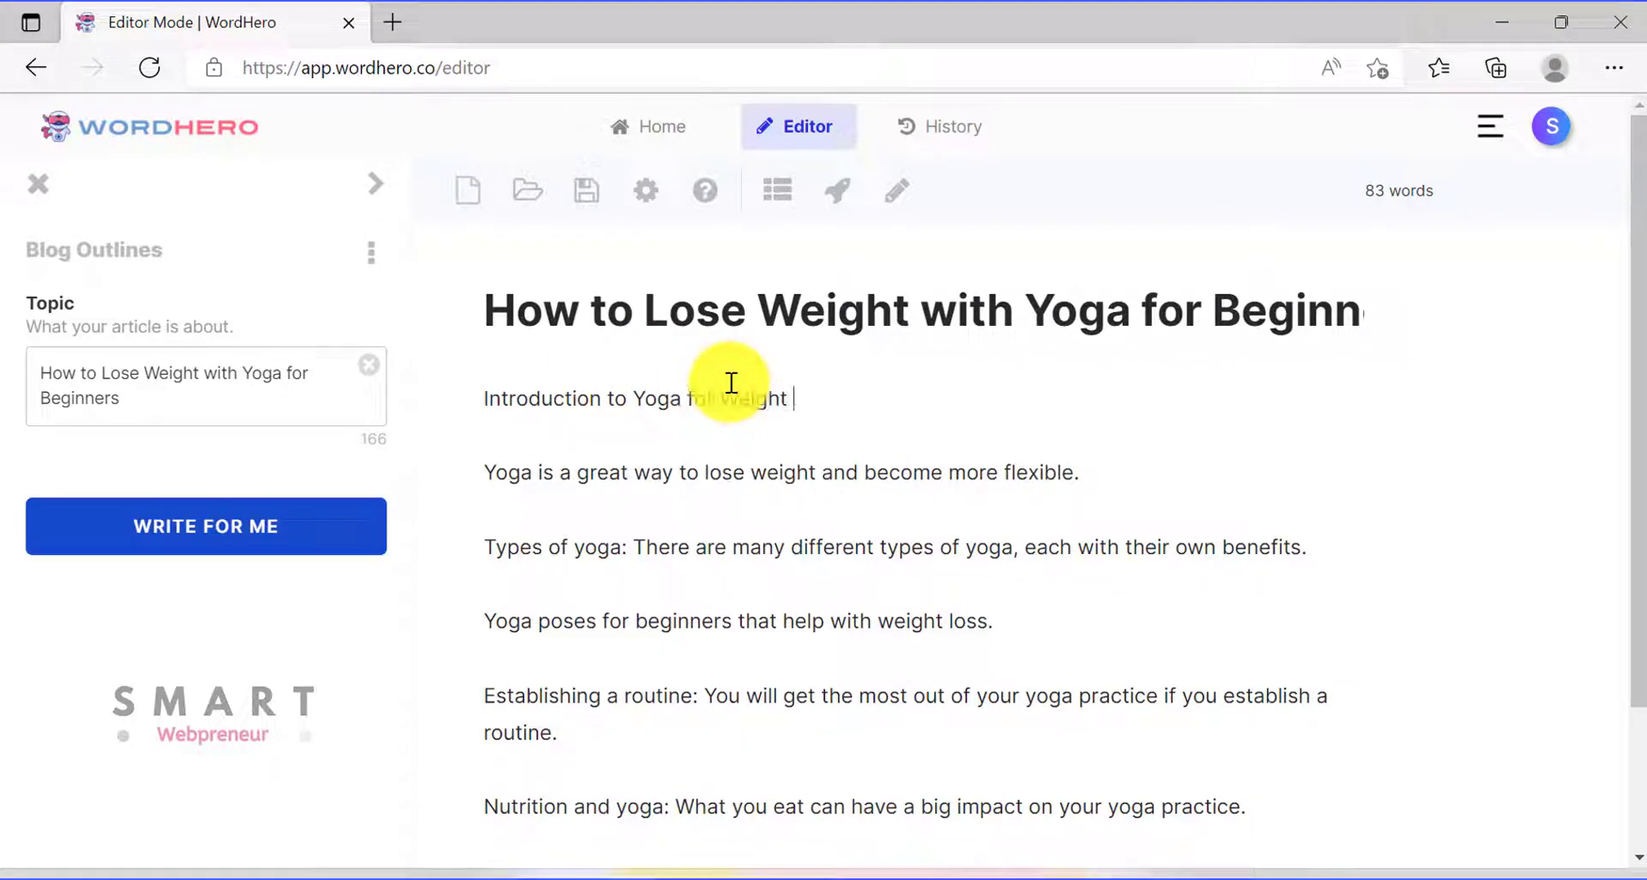
type("or Weight Loss")
Format the line "Introduction to Yoga for Weight Loss" as a level 2 heading
triple_click(724, 392)
left_click(623, 368)
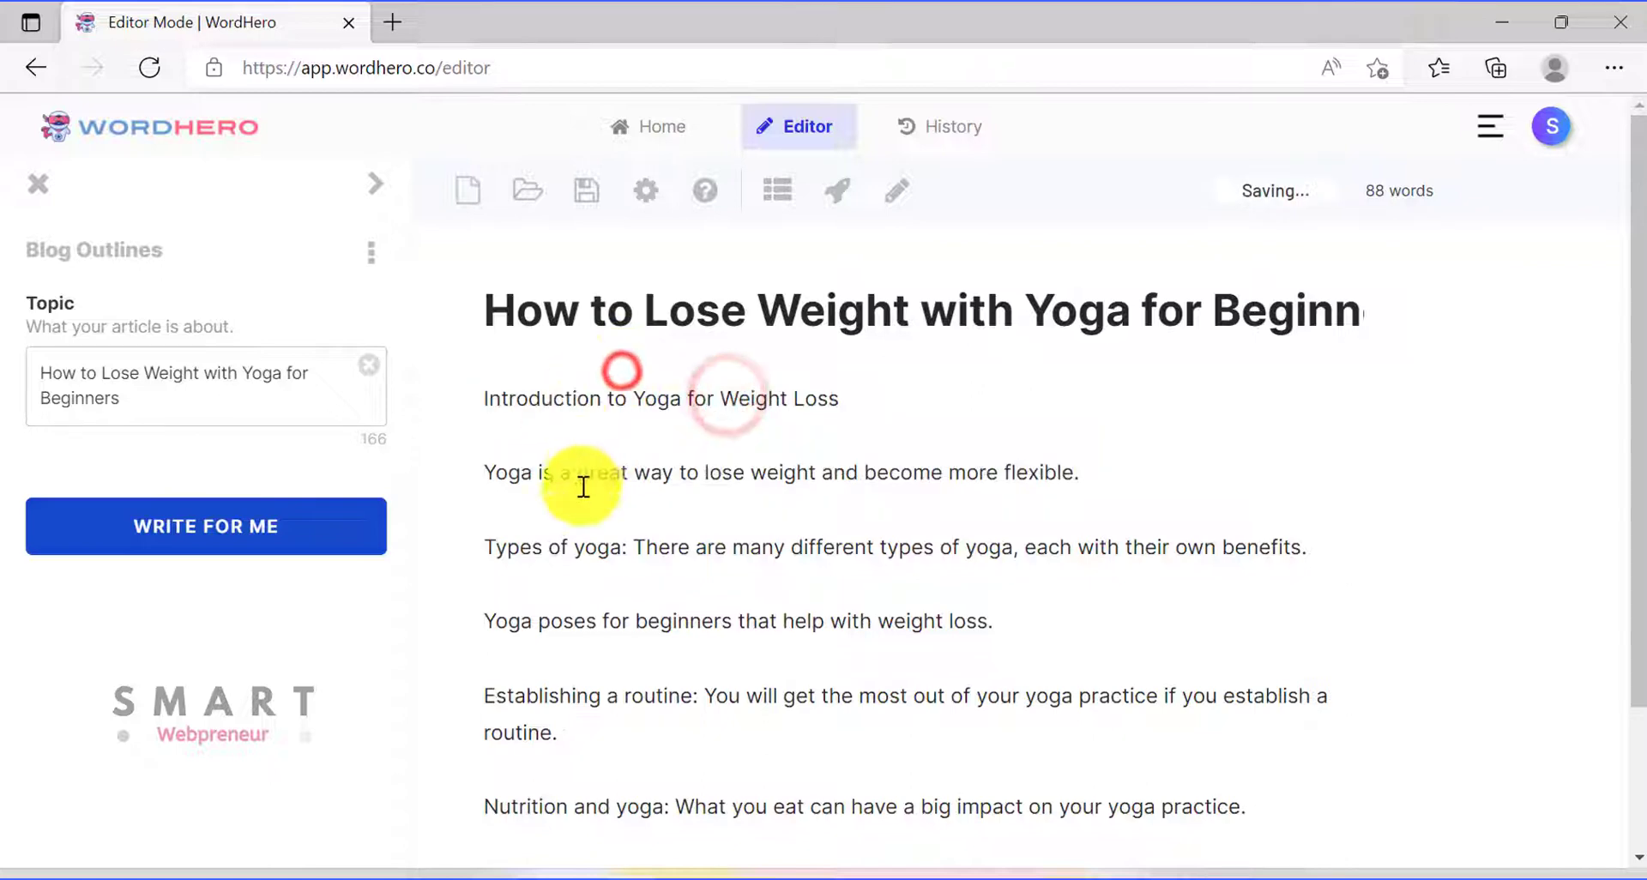
triple_click(488, 396)
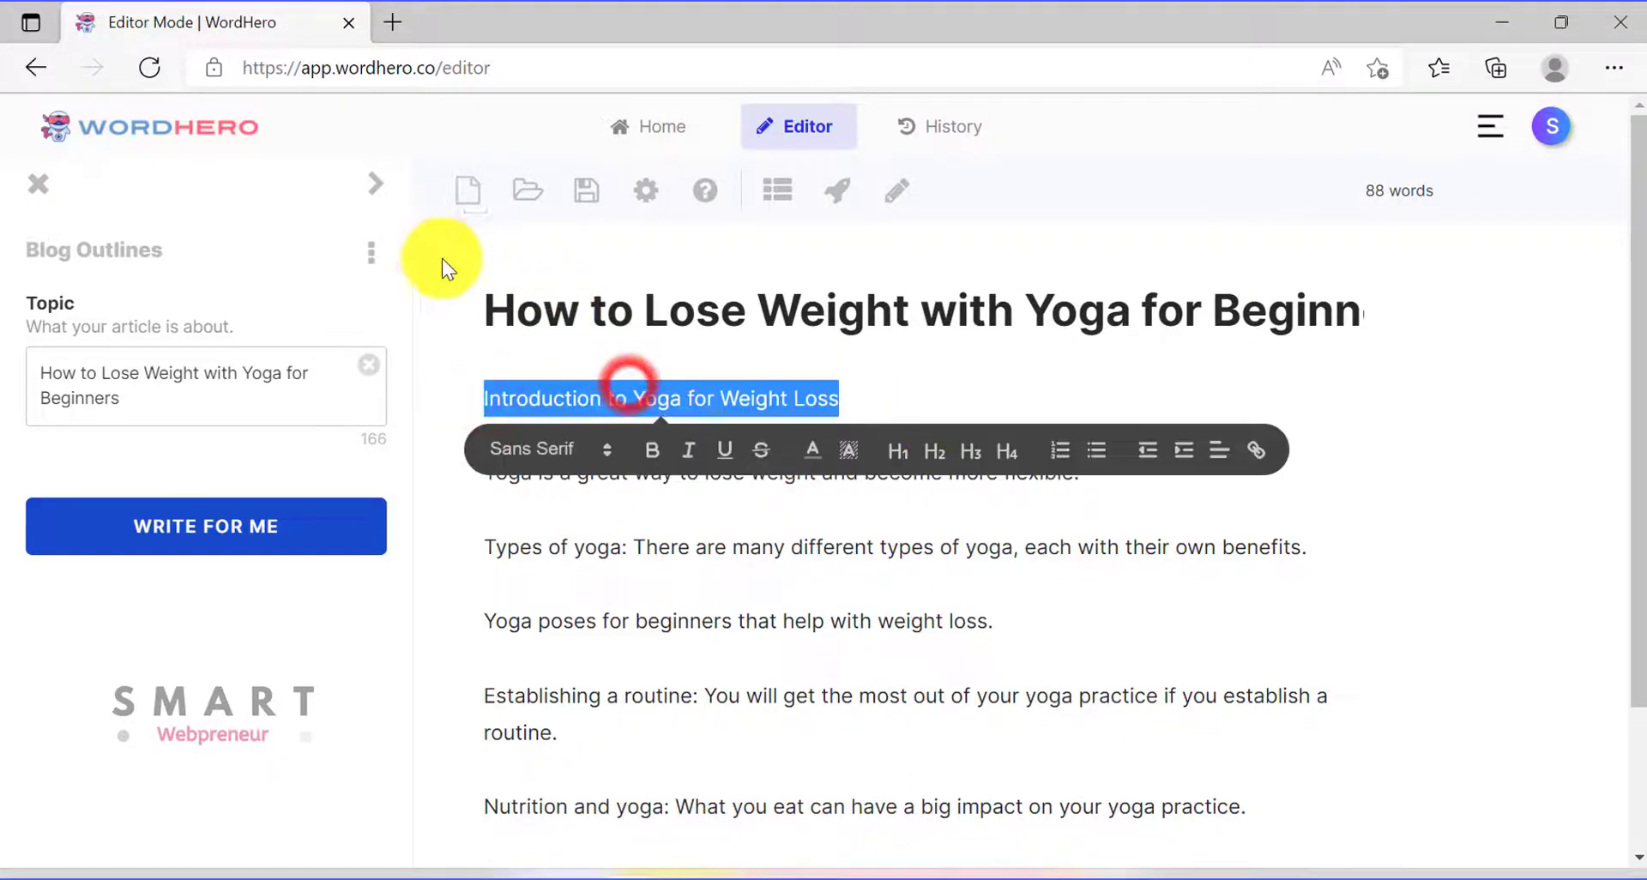
left_click(936, 460)
Put "Types of yoga" on its own line above its description and format it as a level 2 heading
left_click(635, 542)
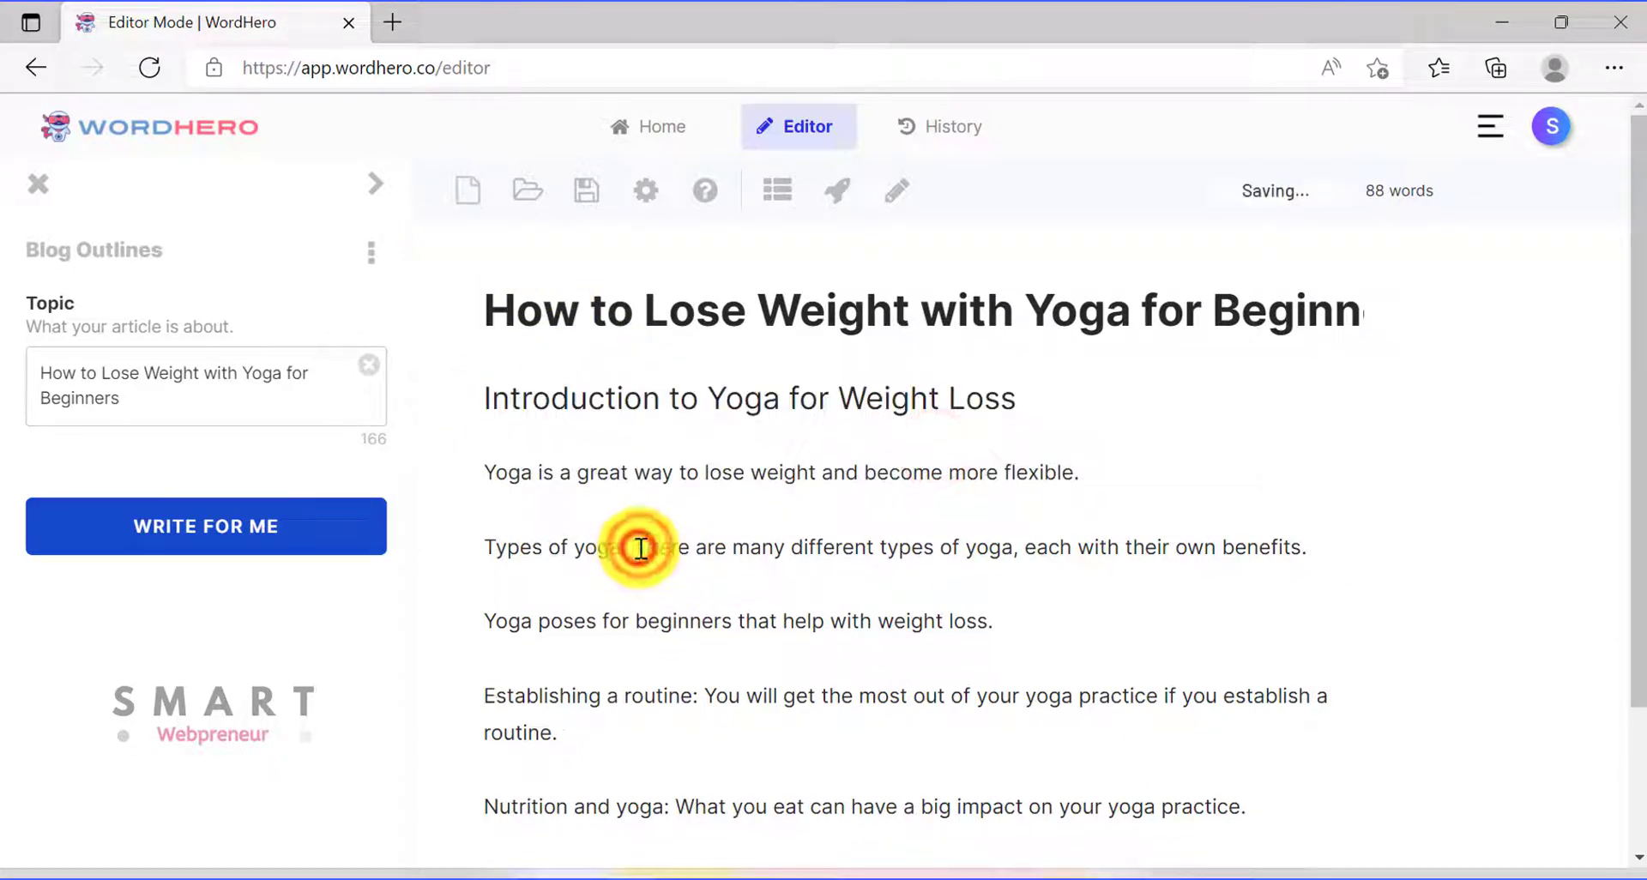
key("Return")
key("Return")
triple_click(600, 545)
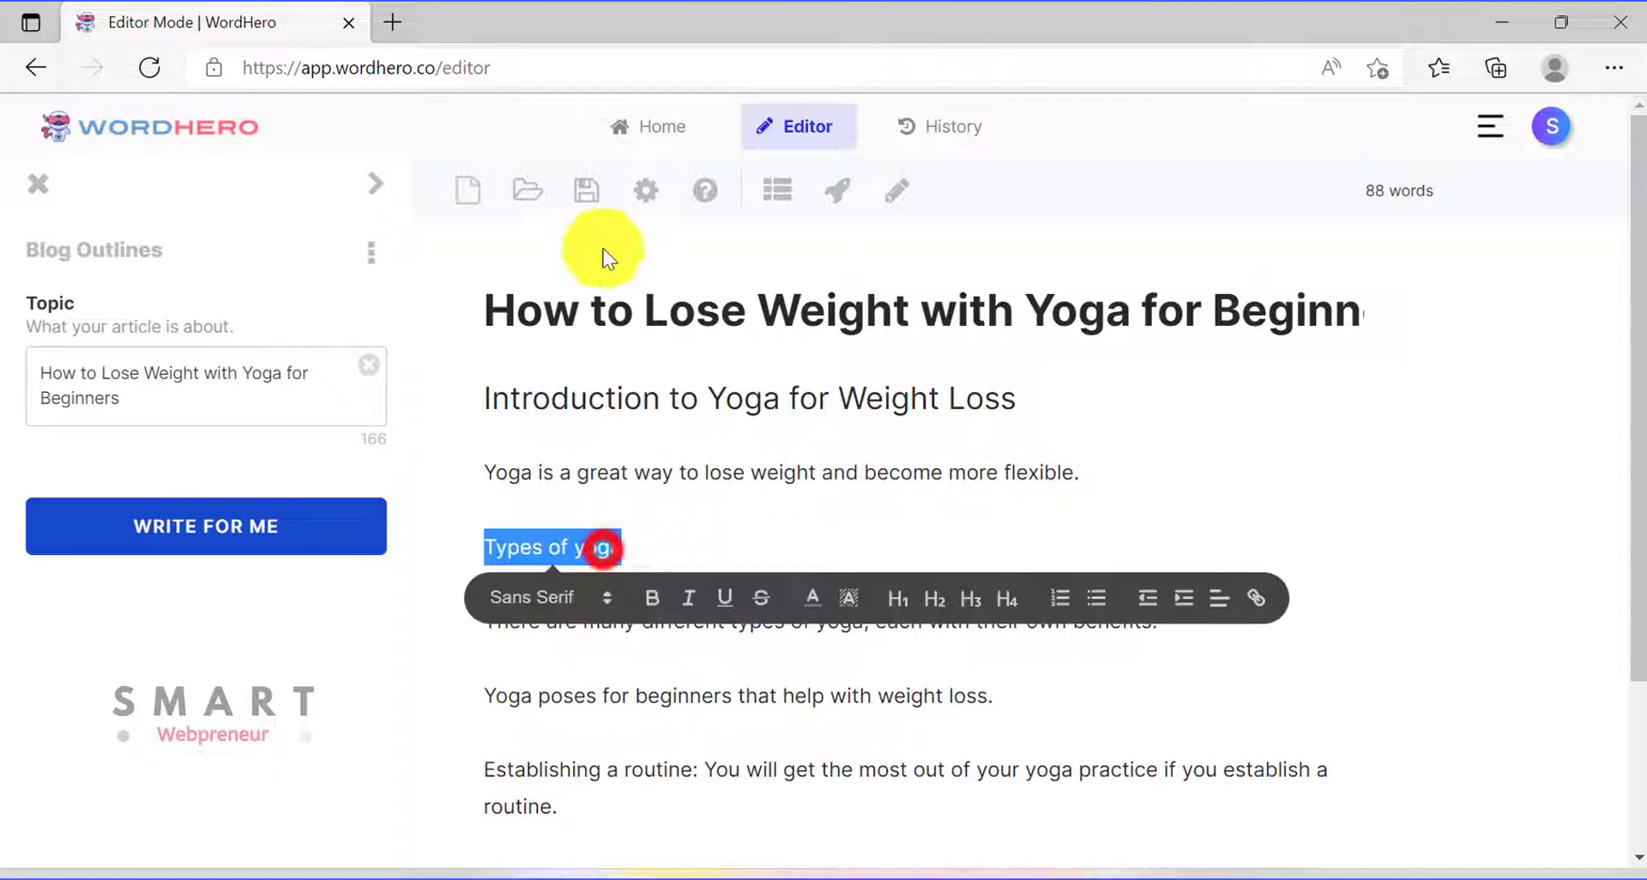
left_click(936, 605)
Format the line "Yoga poses for beginners that help with weight loss." as a level 2 heading
triple_click(563, 691)
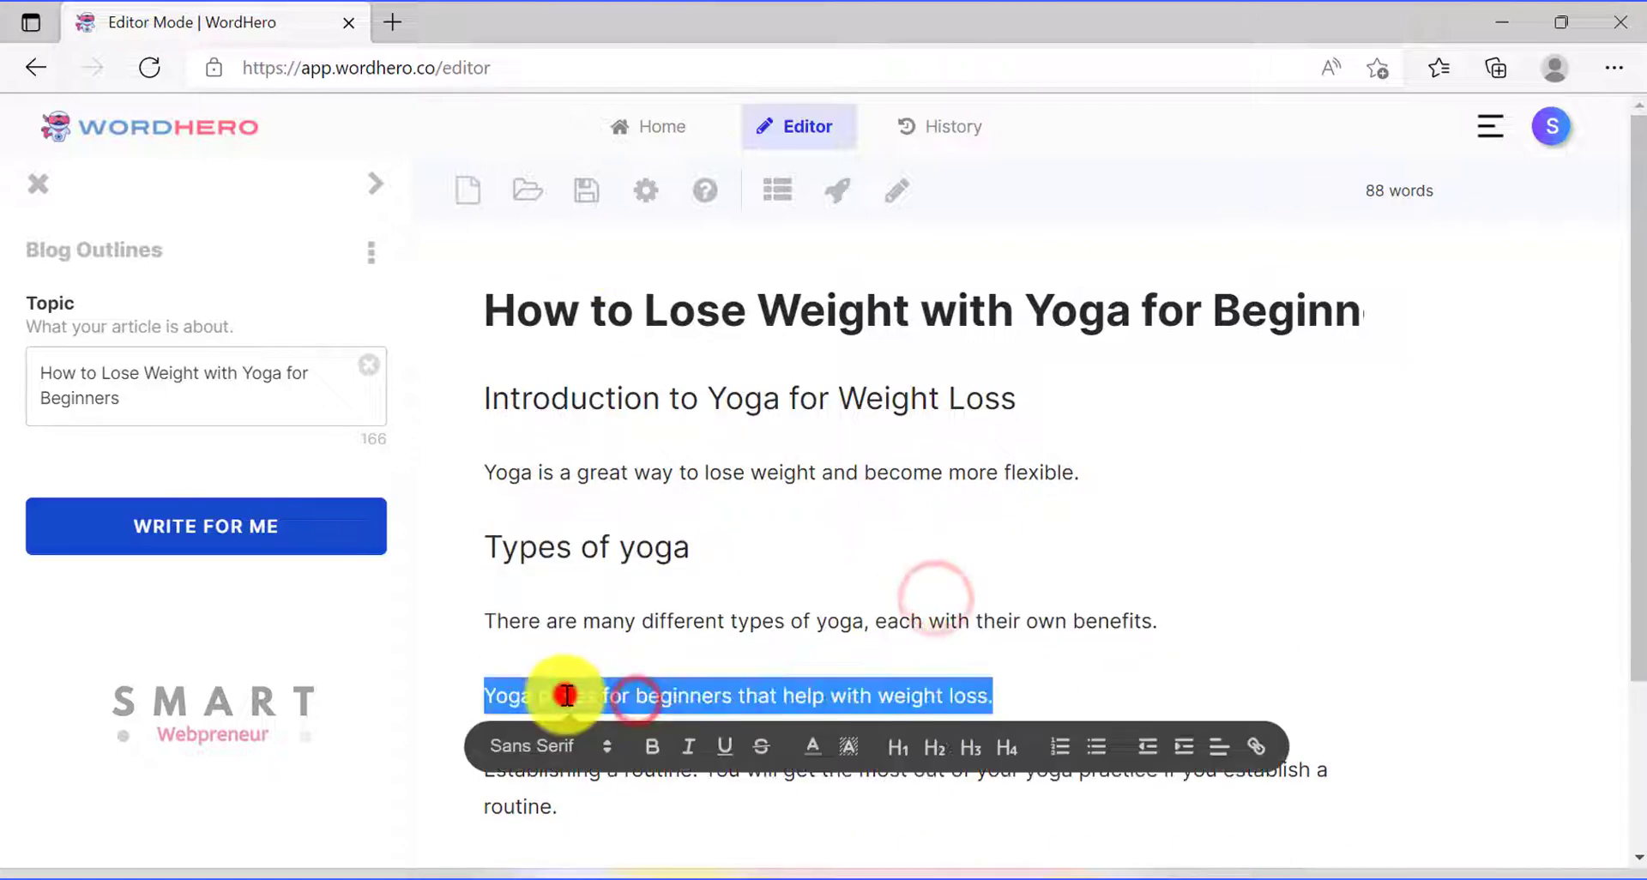
left_click(935, 752)
left_click(1029, 662)
Put "Establishing a routine" on its own line above its description and format it as a level 2 heading
scroll(1066, 607, "down", 2)
left_click(706, 655)
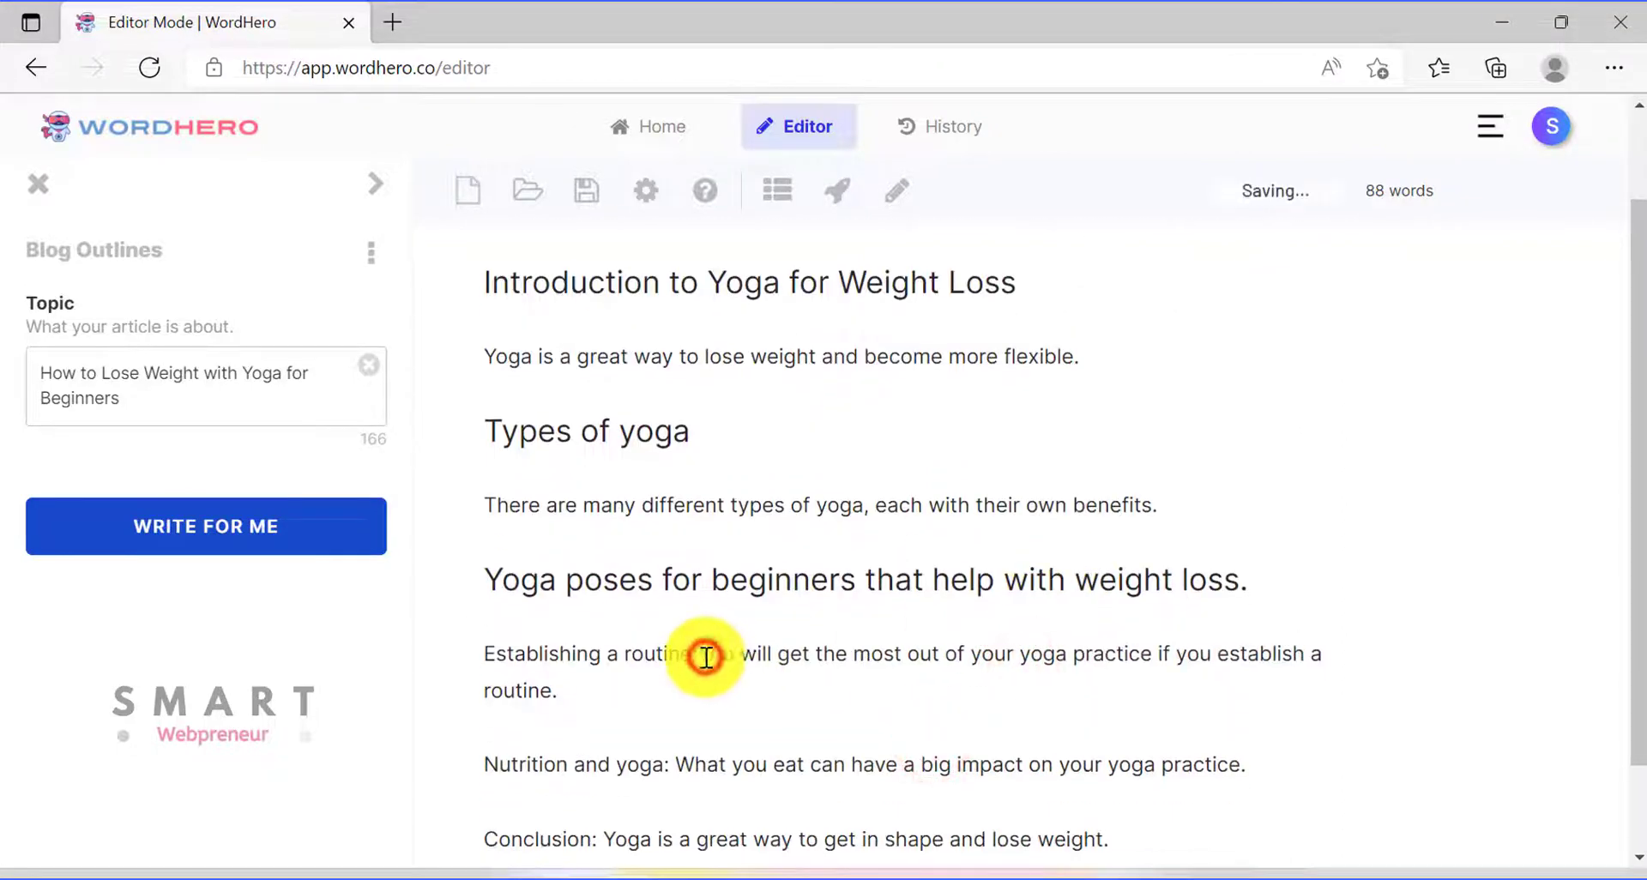
key("Return")
triple_click(683, 655)
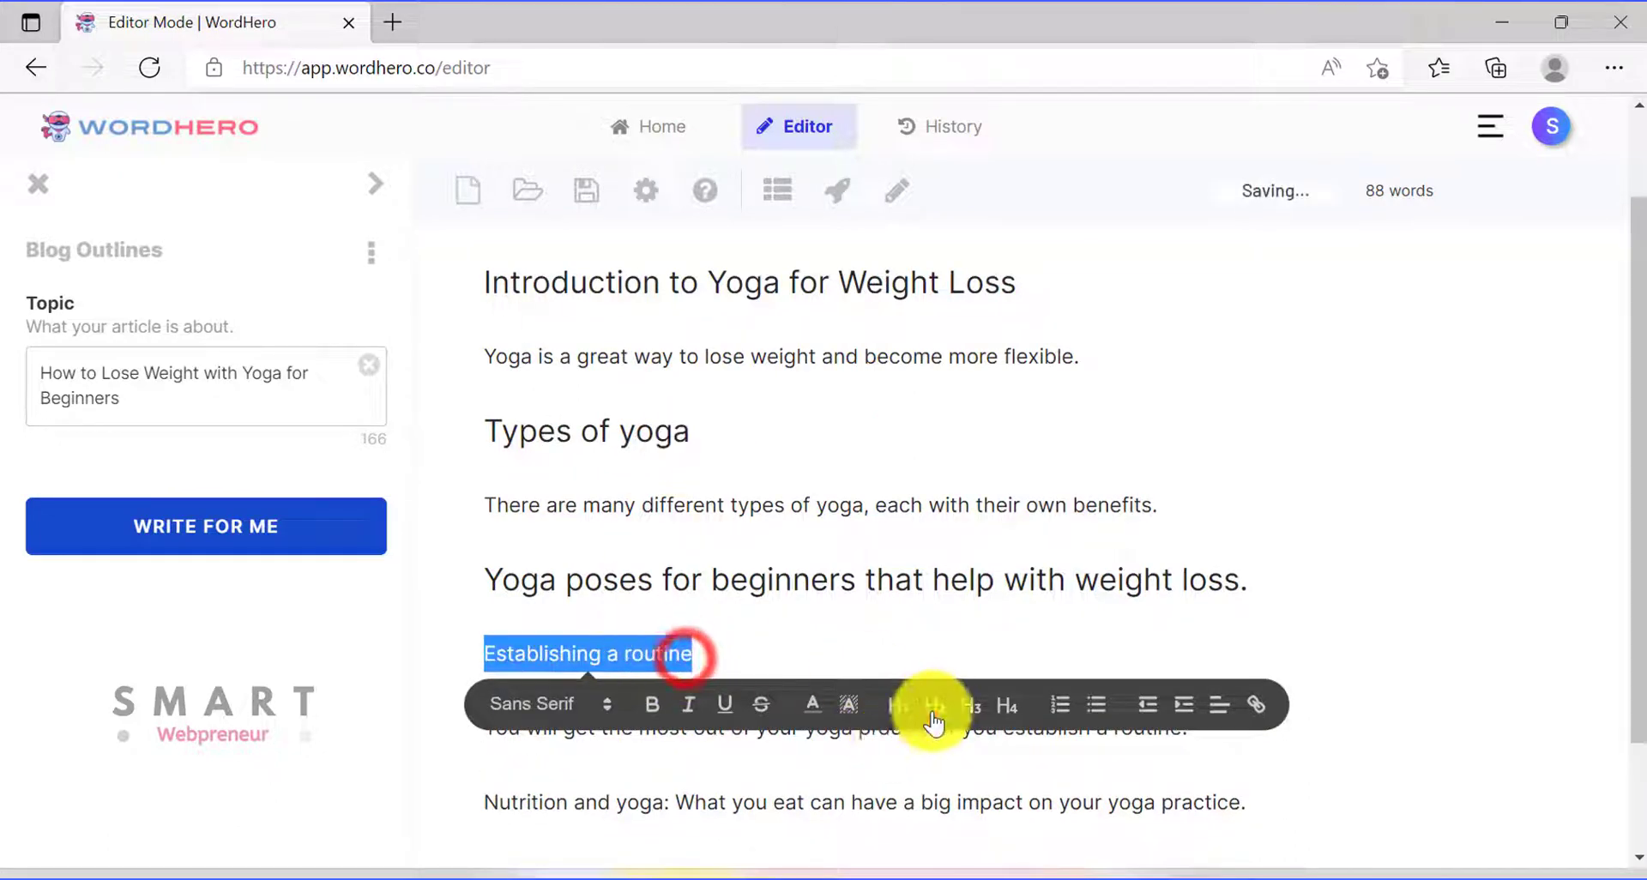
left_click(937, 705)
scroll(898, 643, "down", 2)
left_click(672, 636)
key("Return")
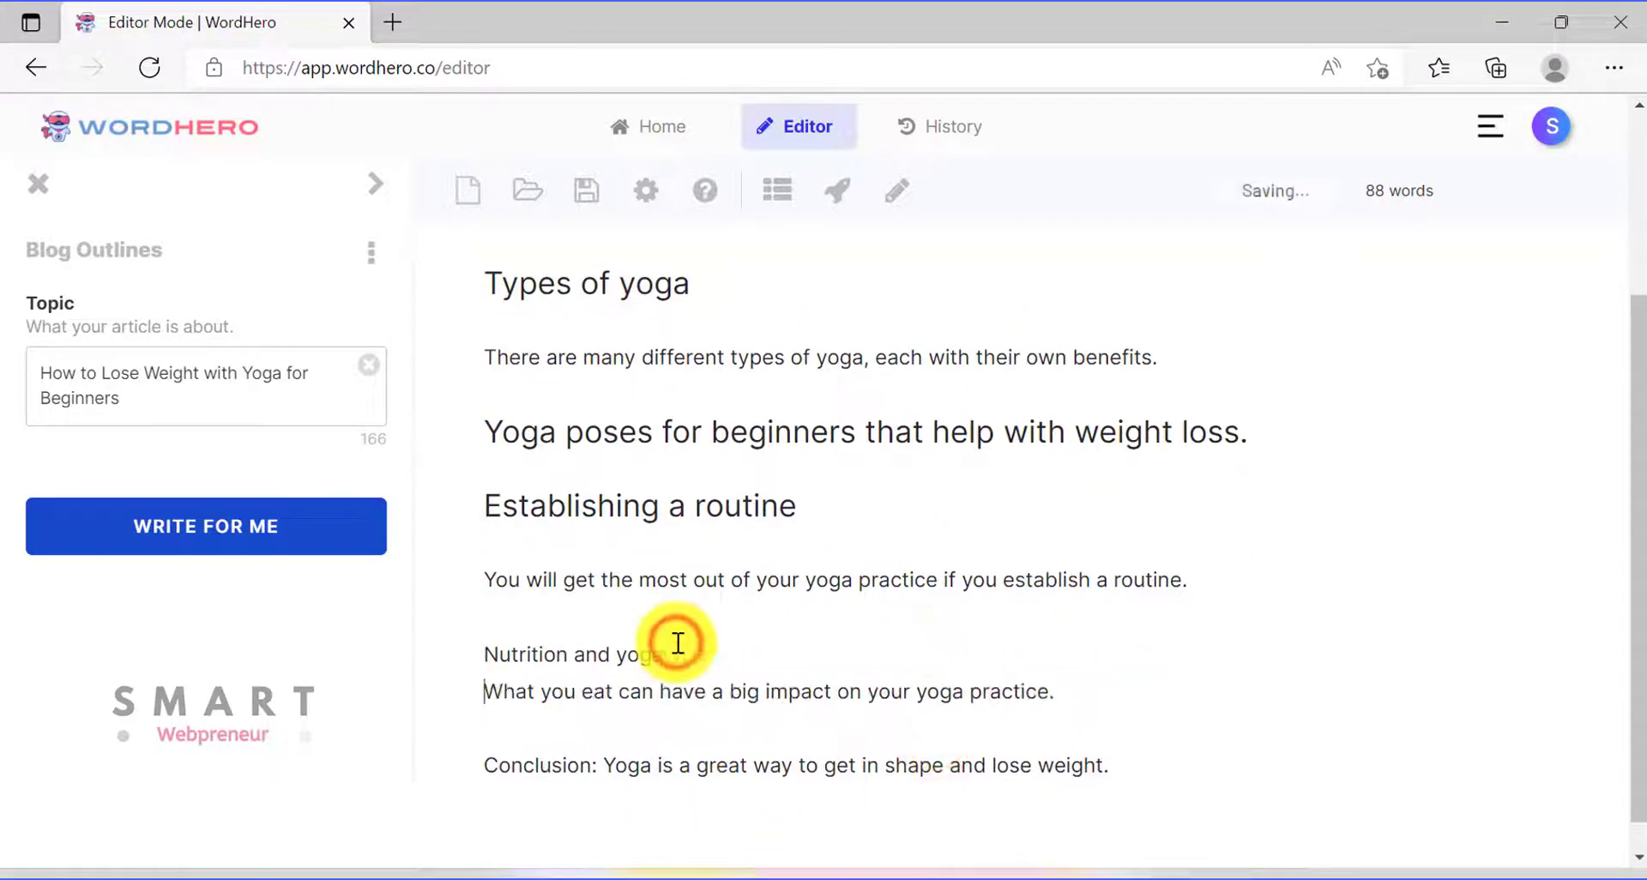
key("BackSpace")
key("BackSpace")
key("BackSpace")
key("Return")
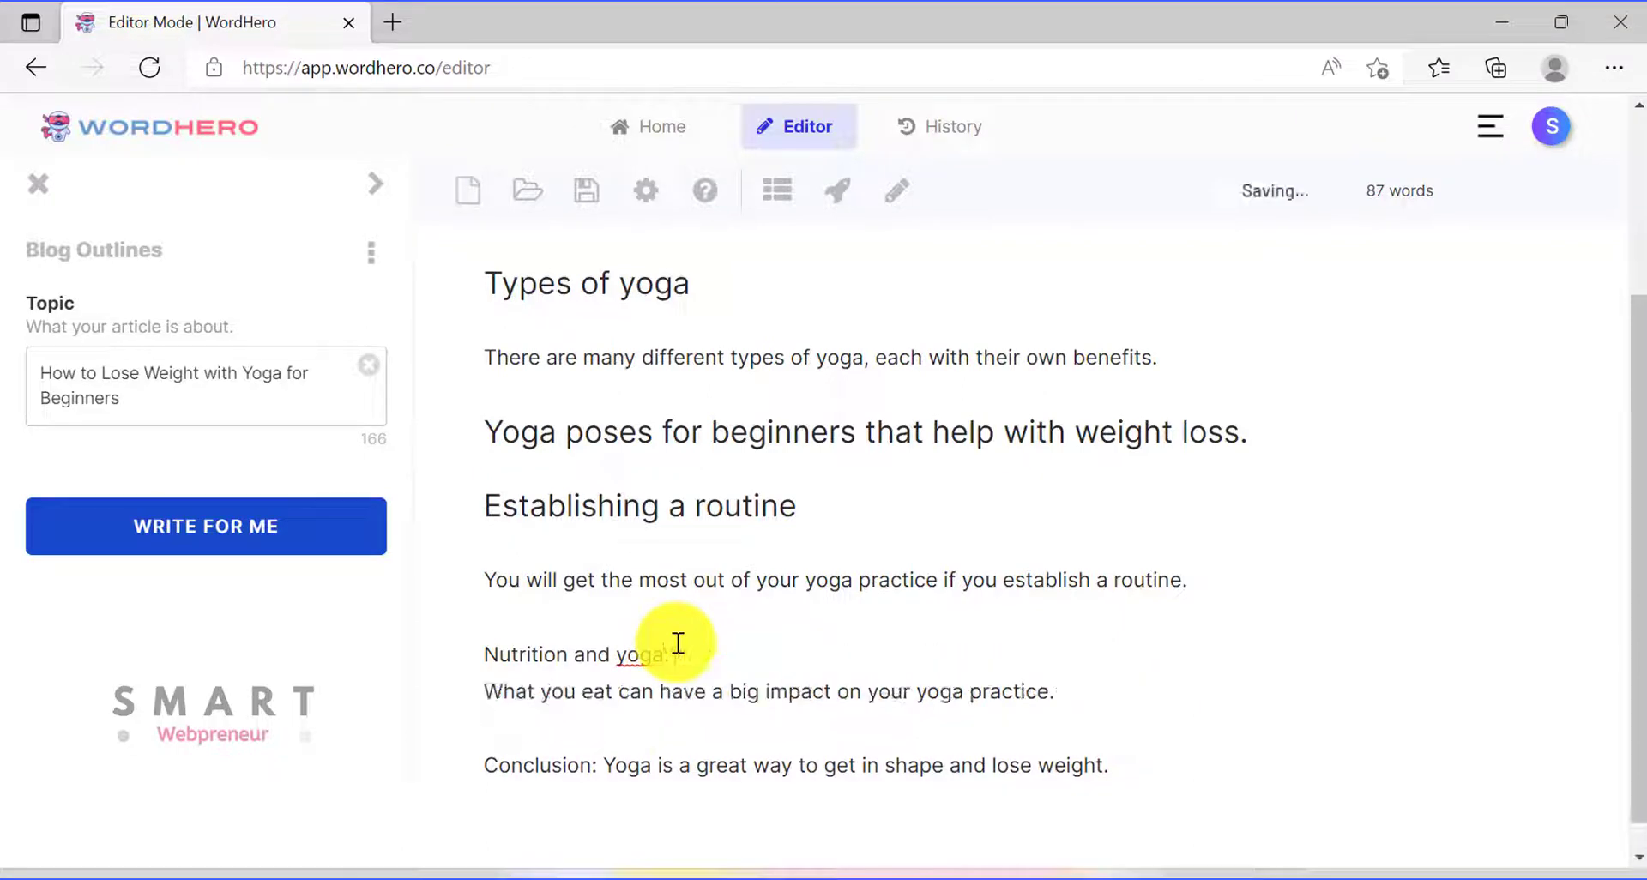
key("BackSpace")
type(":")
Format the whole line "Nutrition and yoga: What you eat can have a big impact on your yoga practice." as a level 2 heading
triple_click(686, 650)
left_click(935, 699)
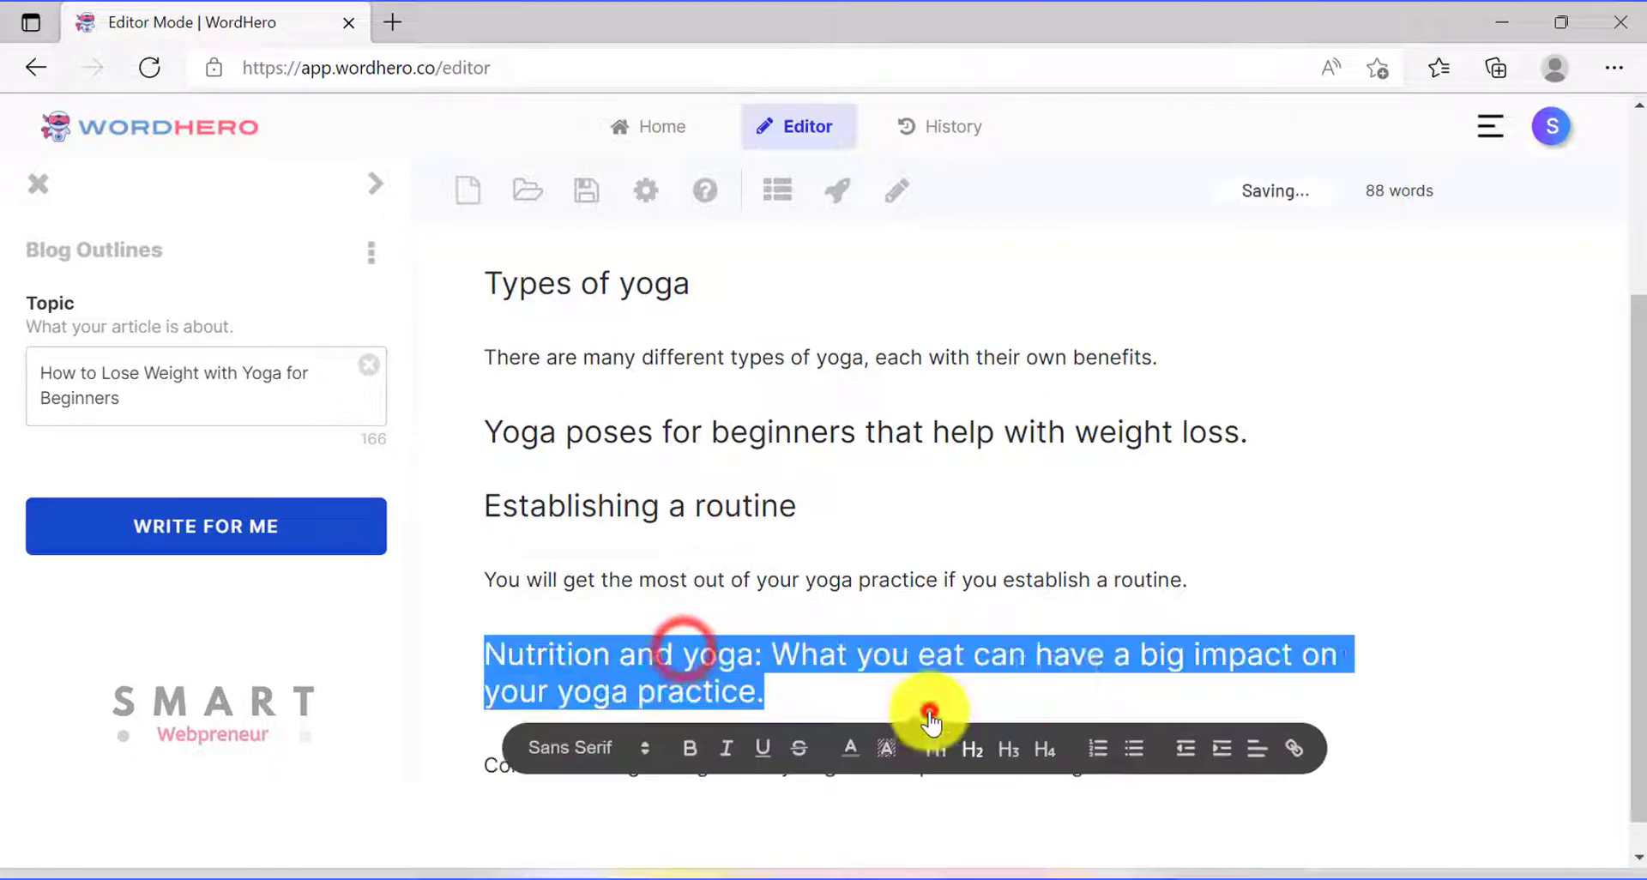
left_click(1055, 665)
Put "Conclusion" on its own line above its description and format it as a level 2 heading
scroll(824, 703, "down", 1)
left_click(606, 729)
key("Return")
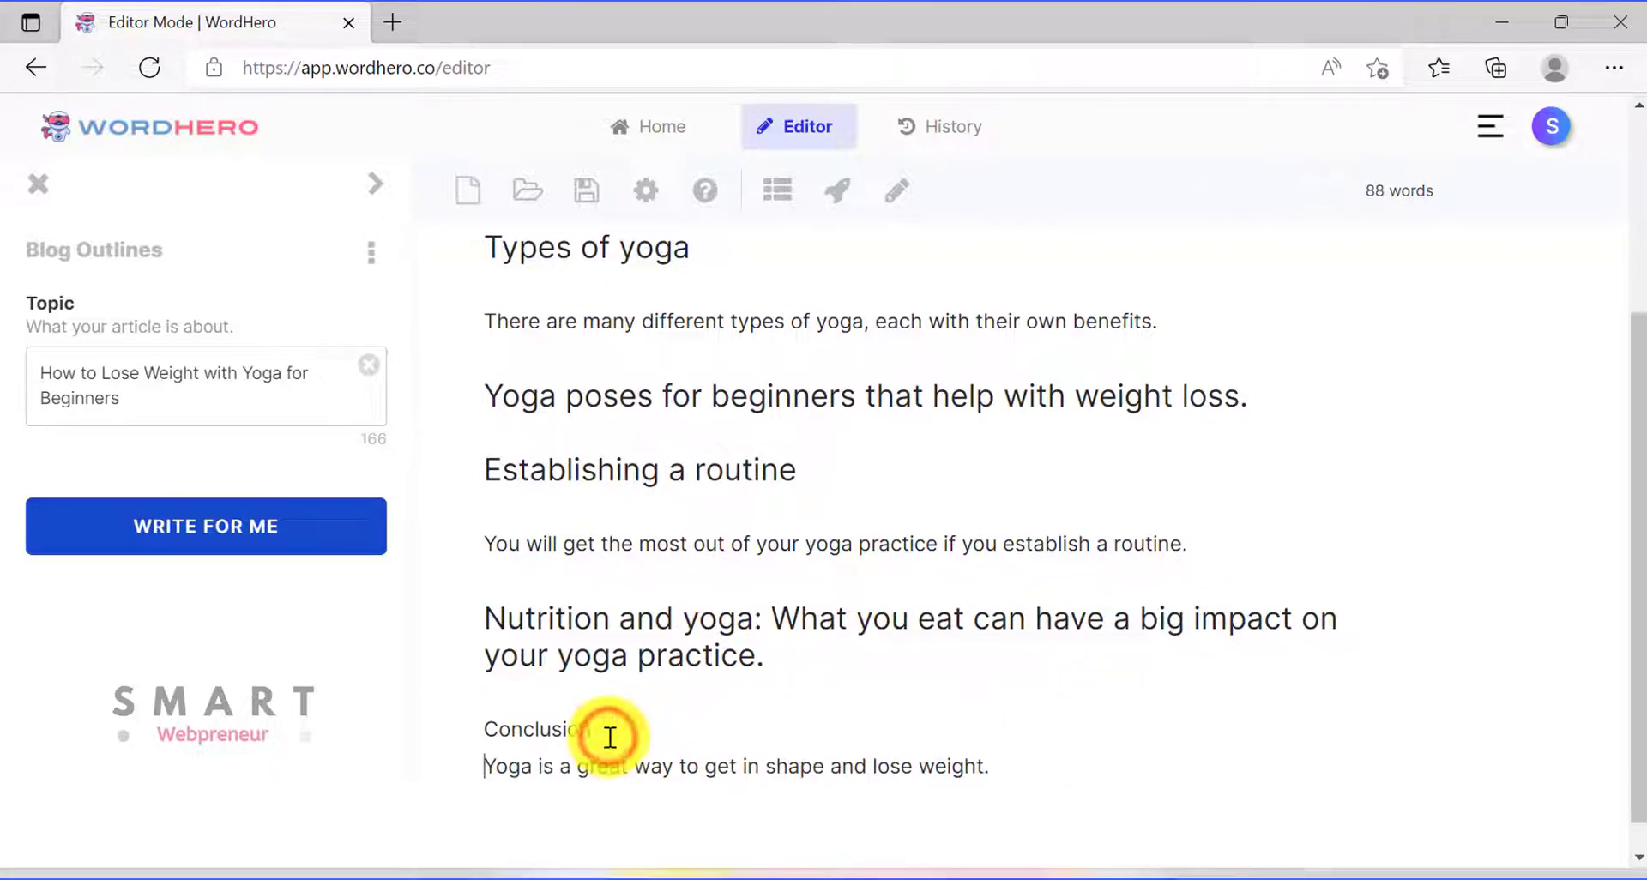
double_click(584, 731)
left_click(916, 784)
left_click(918, 723)
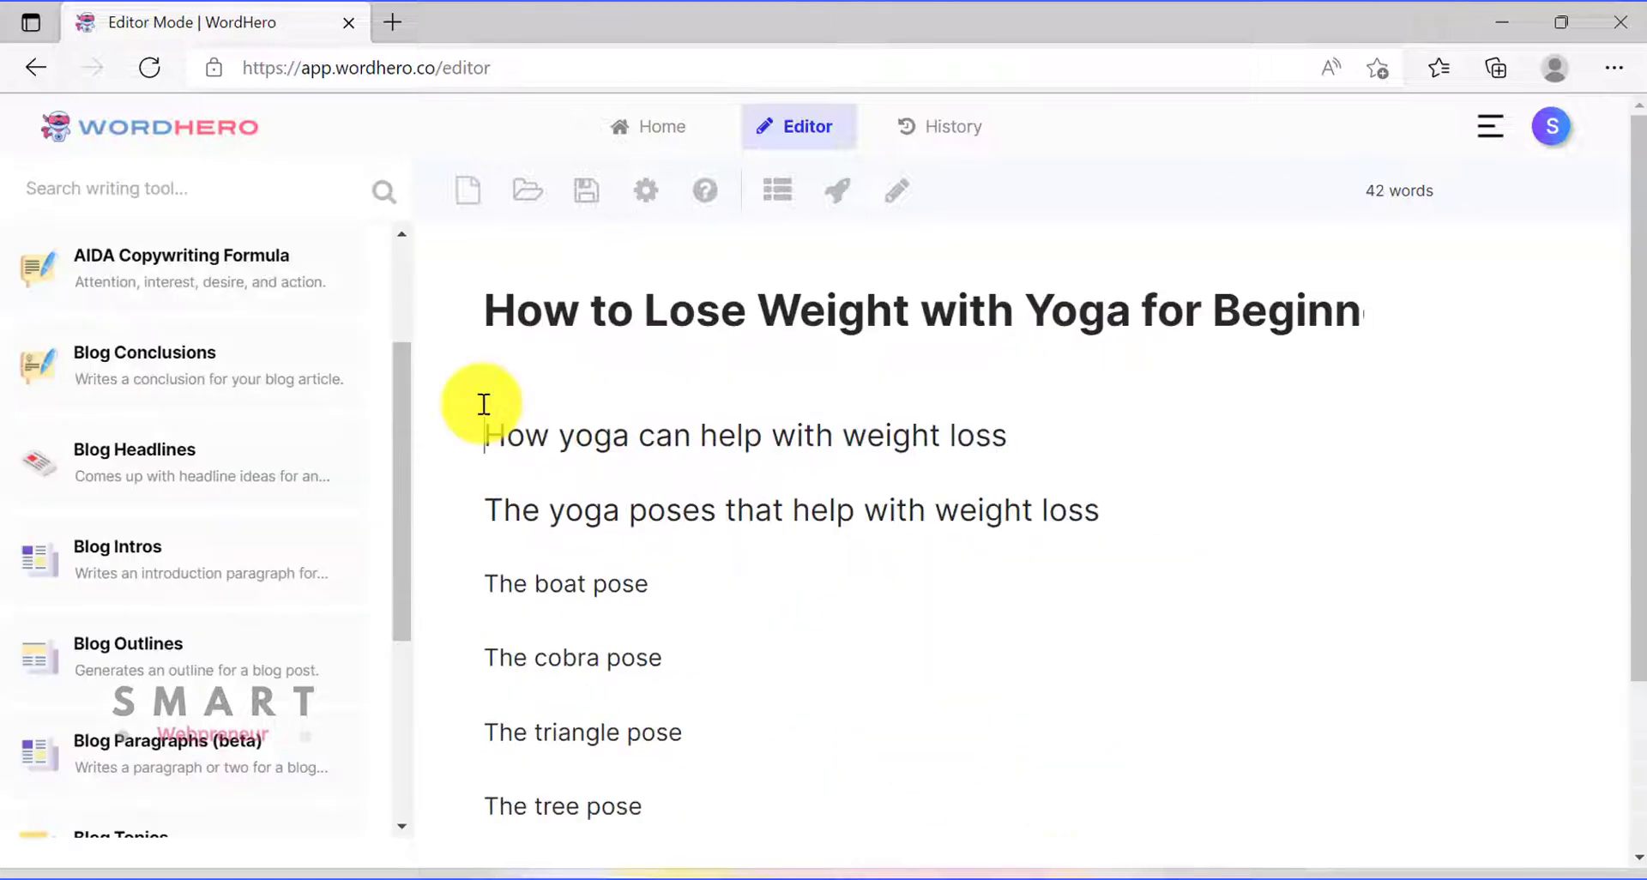
triple_click(749, 312)
left_click(838, 193)
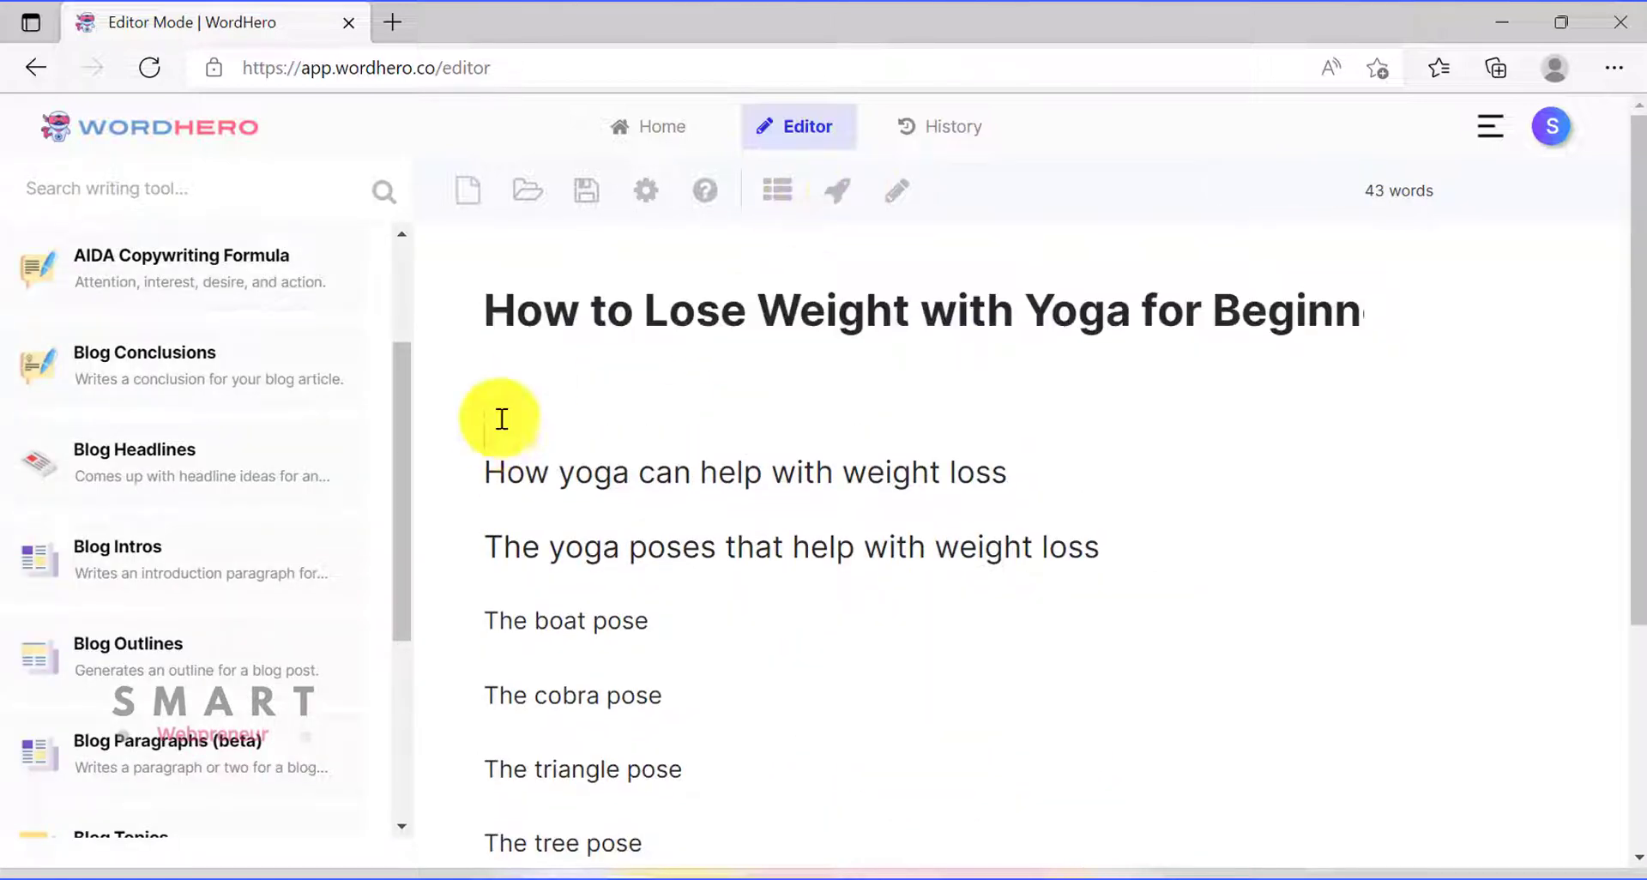
triple_click(590, 308)
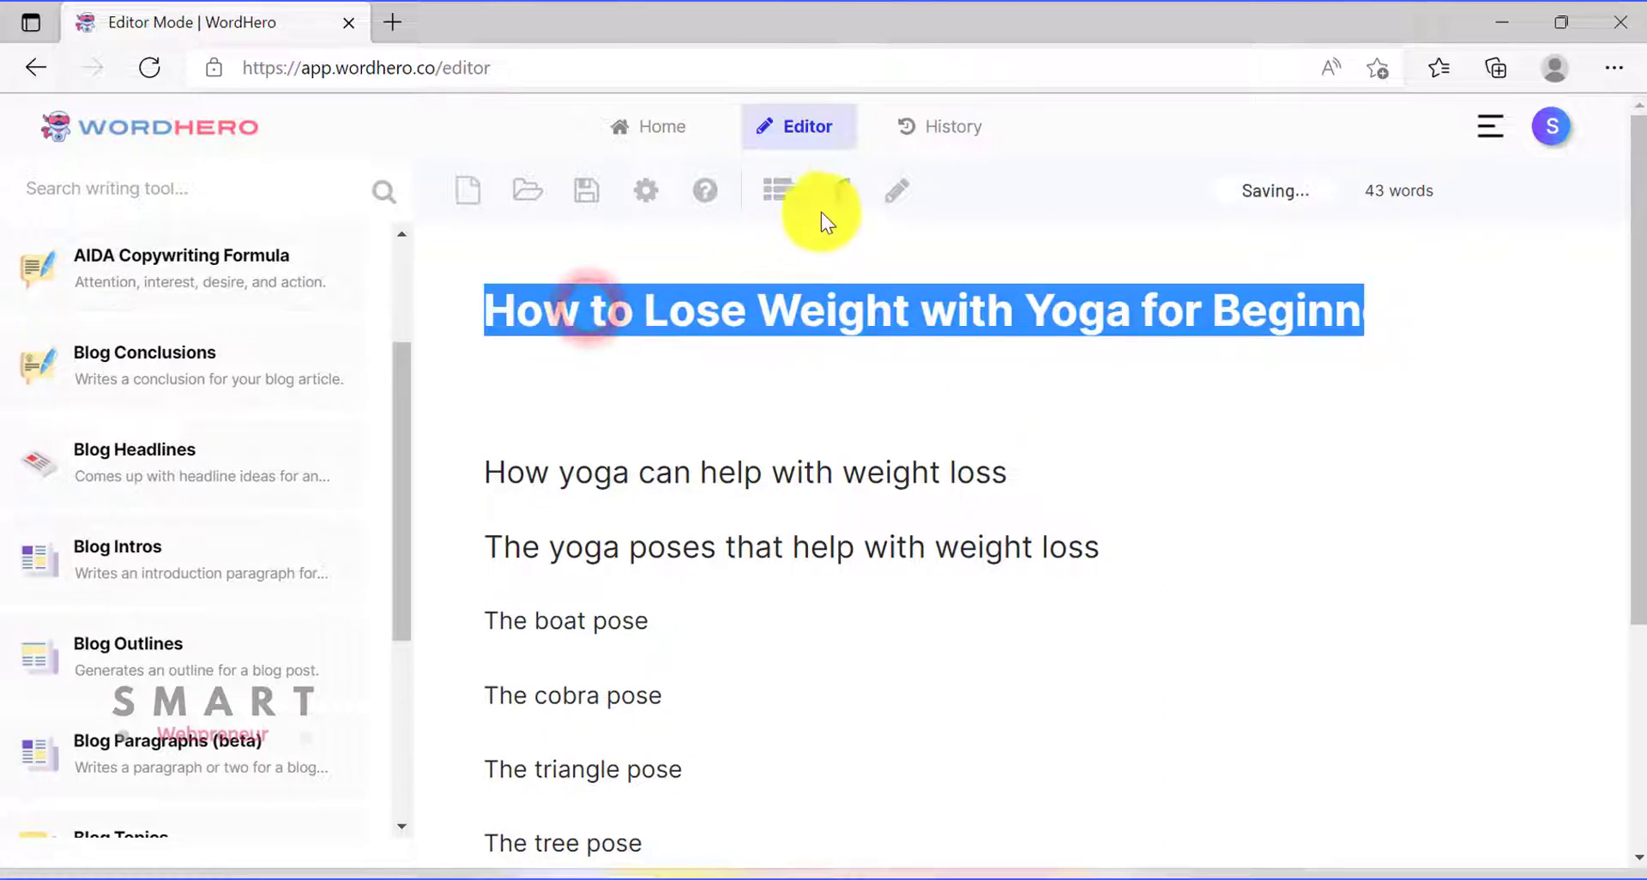
left_click(837, 191)
Generate blog introductions with the Blog Intros tool for the topic "How to Lose Weight with Yoga for Beginners"
triple_click(953, 316)
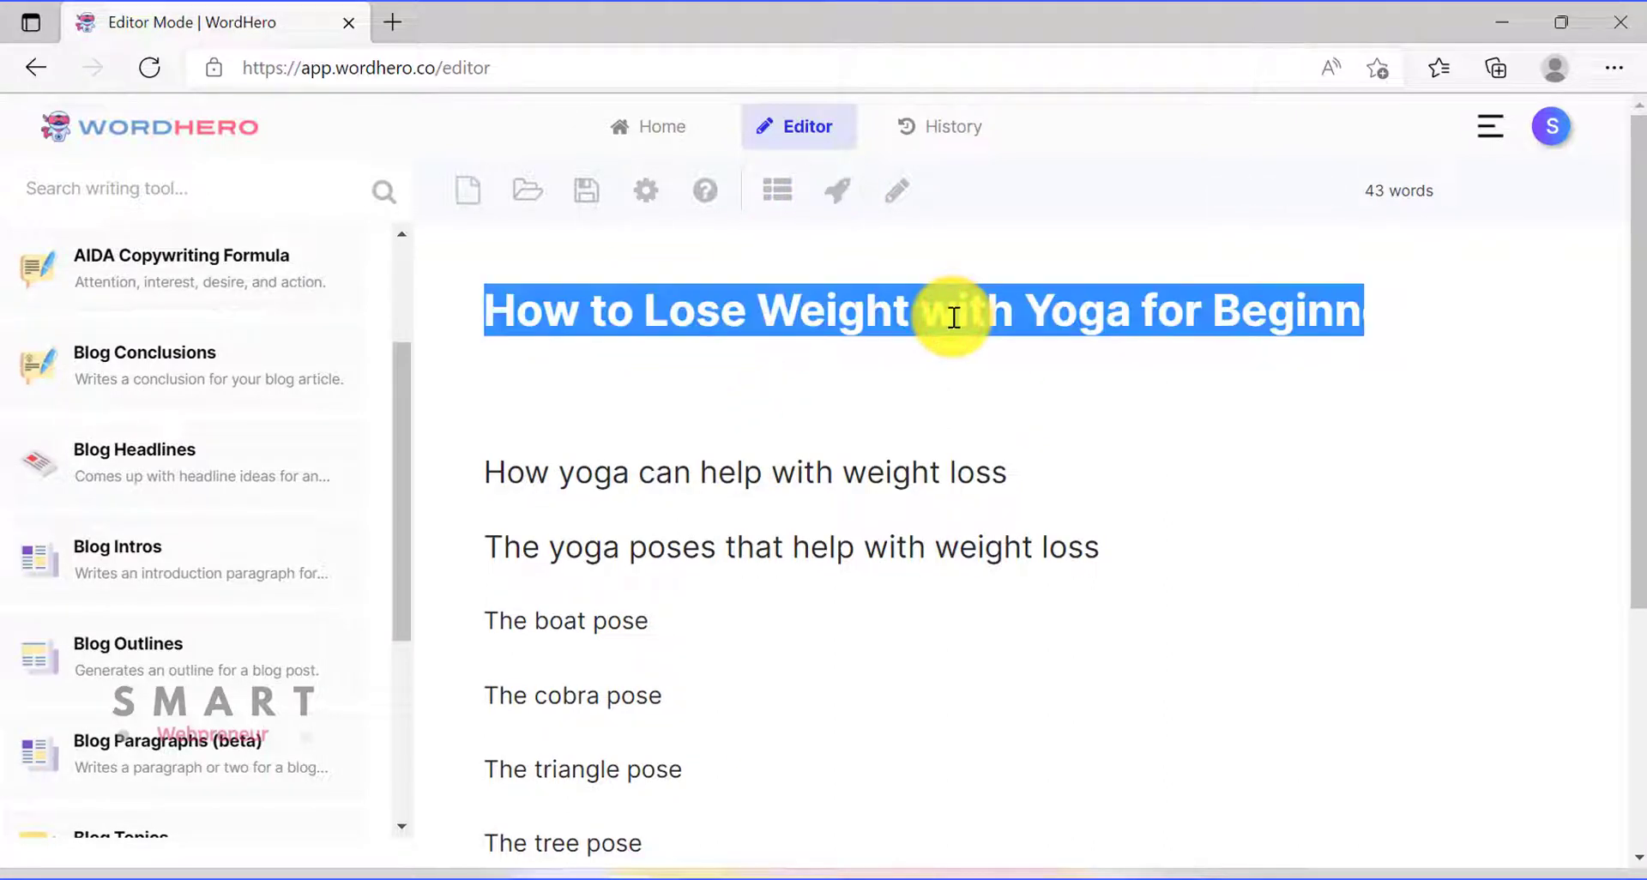
left_click(190, 592)
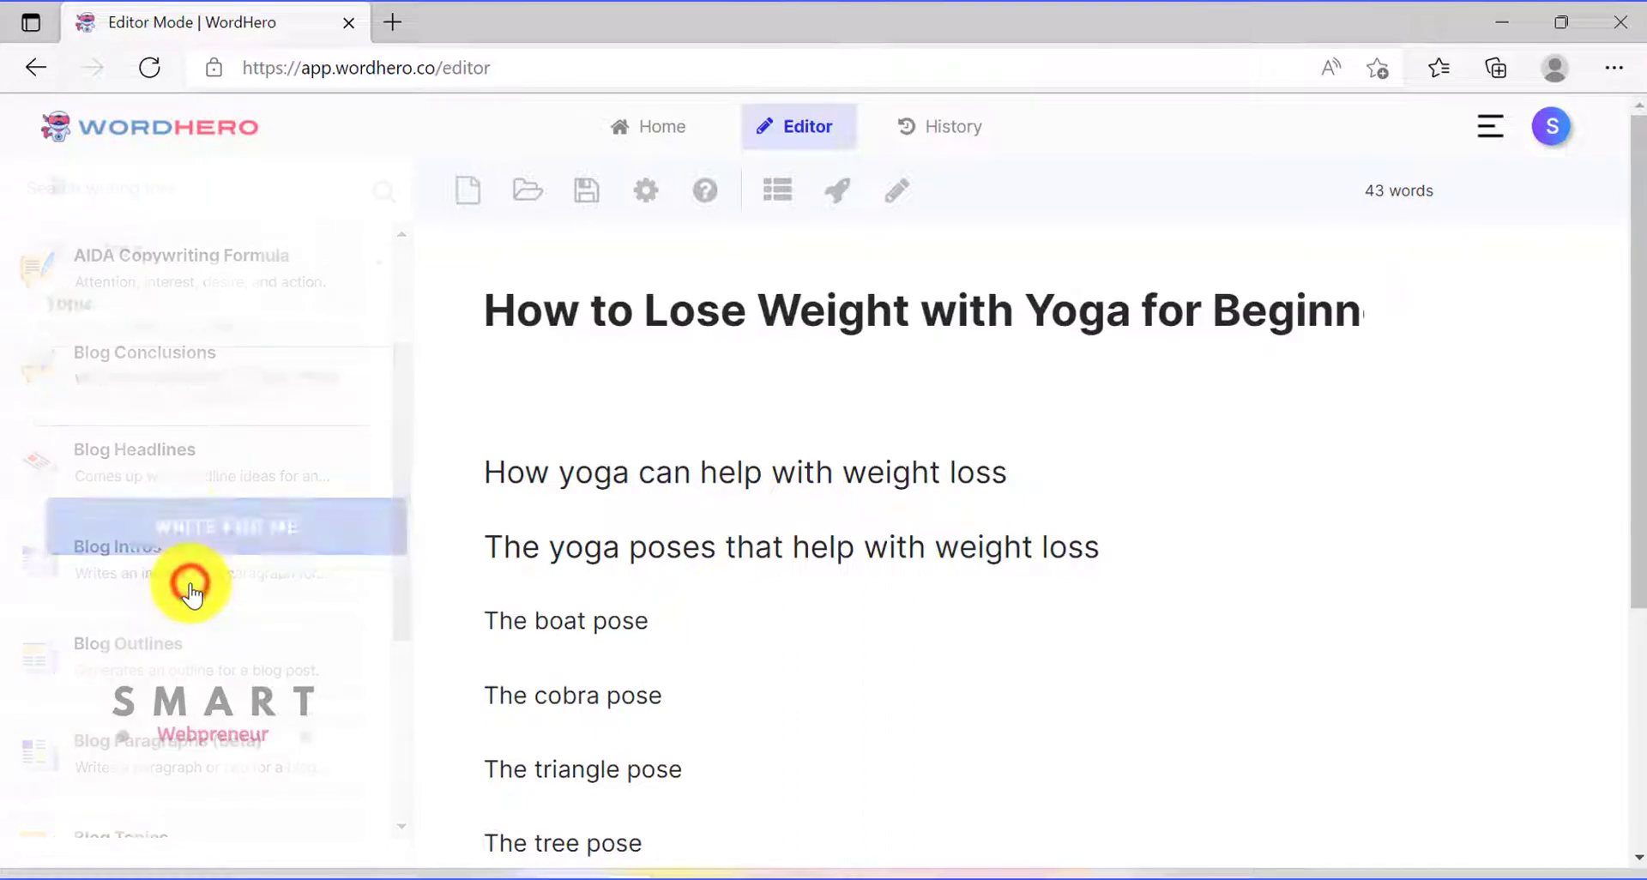
type("How to Lose Weight with Yoga for Beginners")
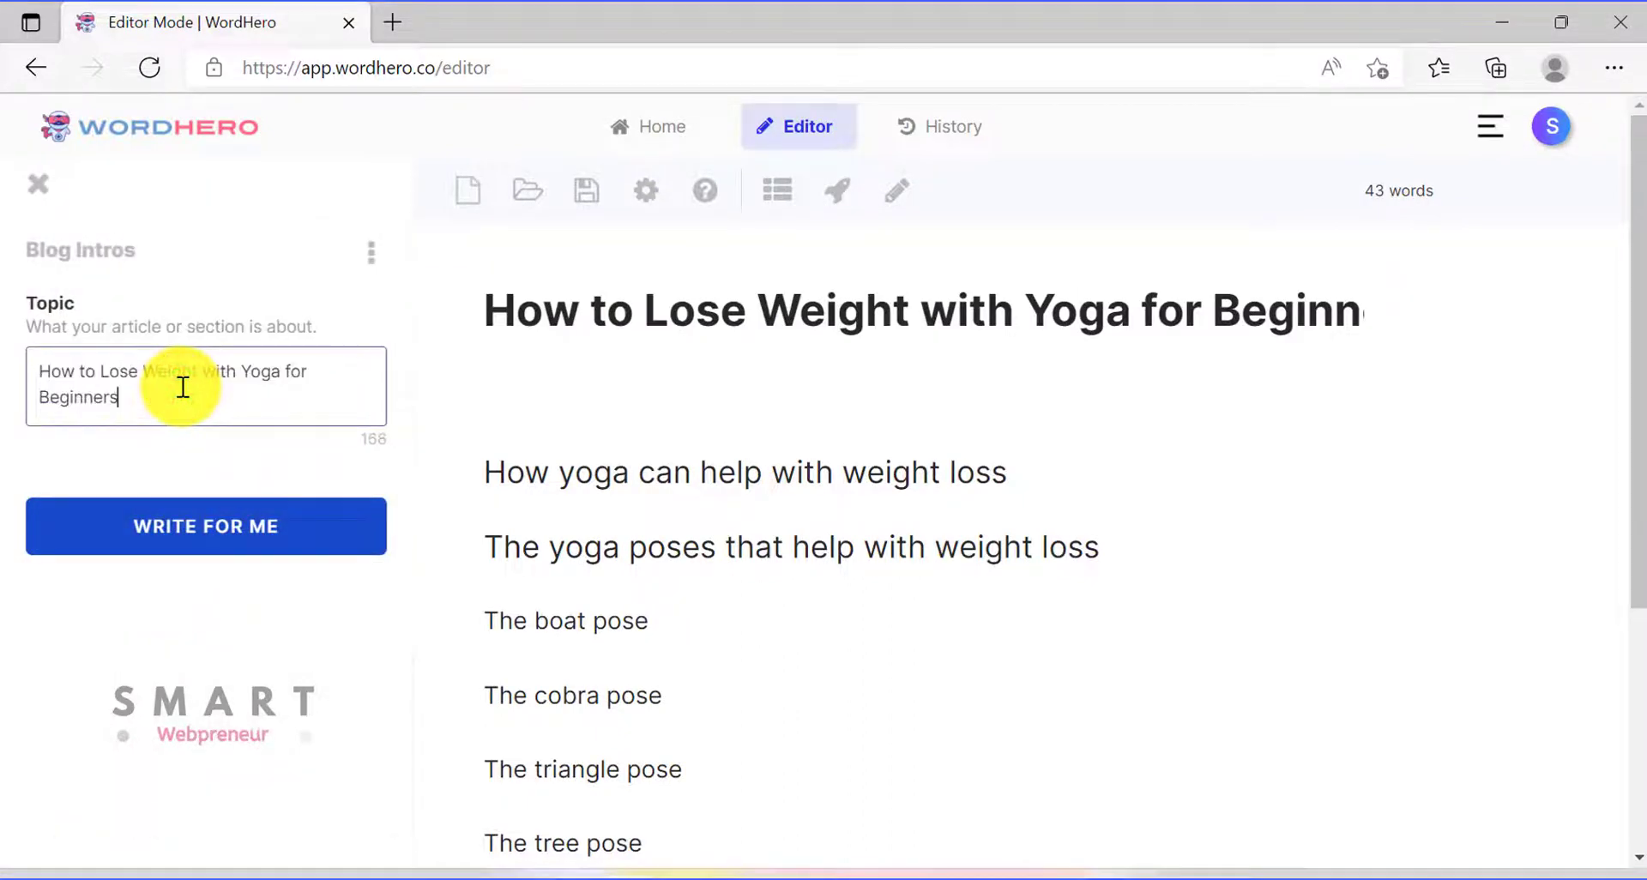
left_click(203, 525)
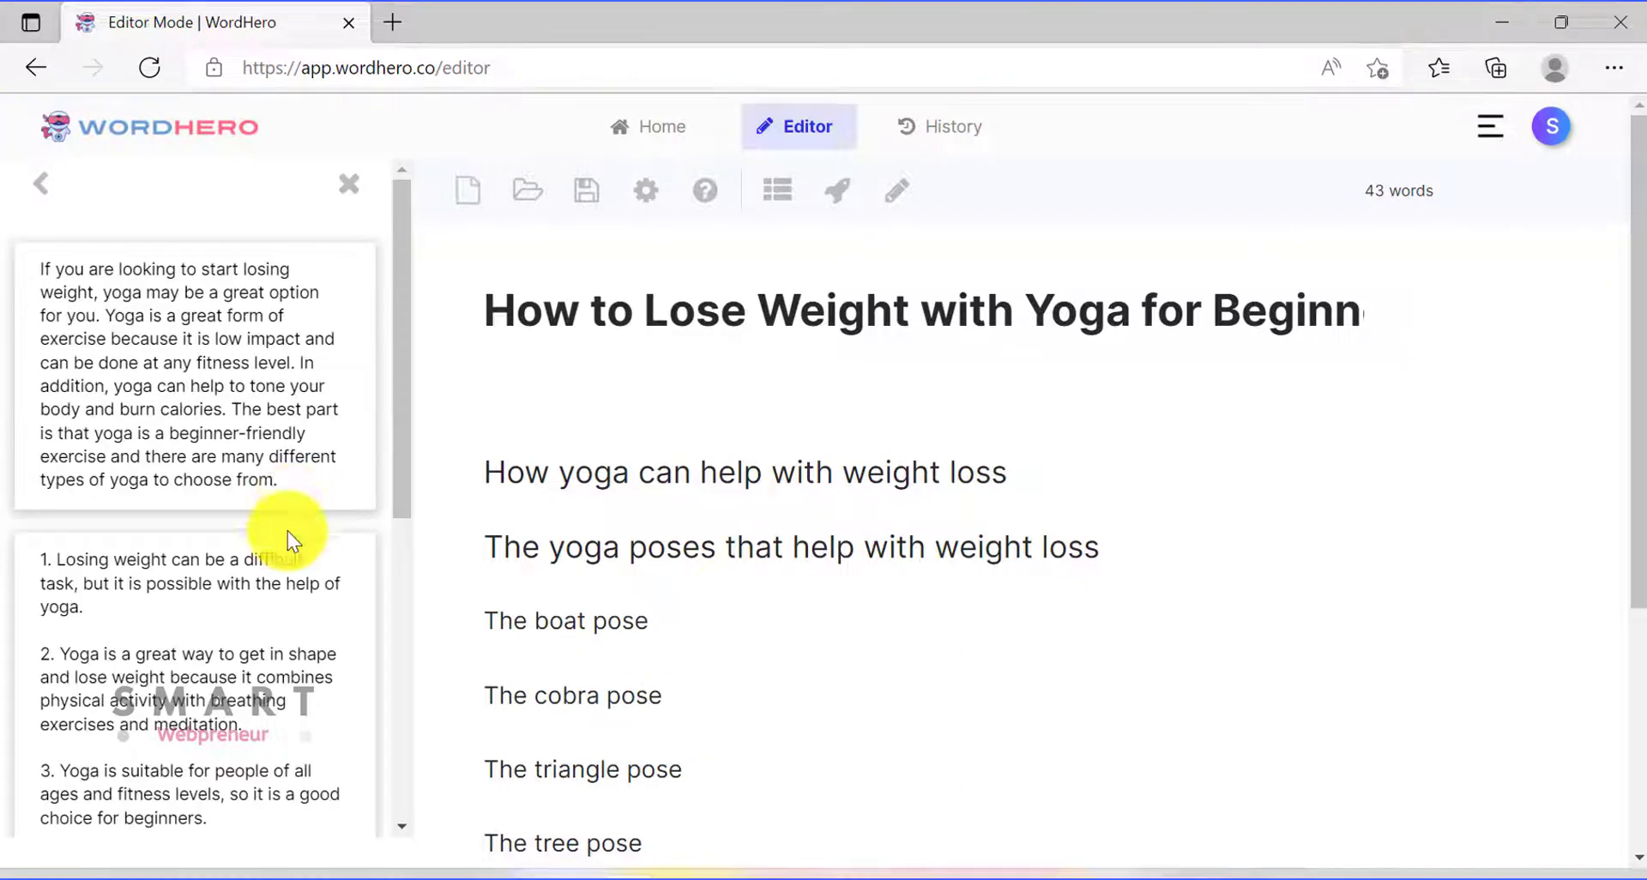
Copy the first generated introduction and paste it as plain text on the empty line below the article title
left_click(199, 378)
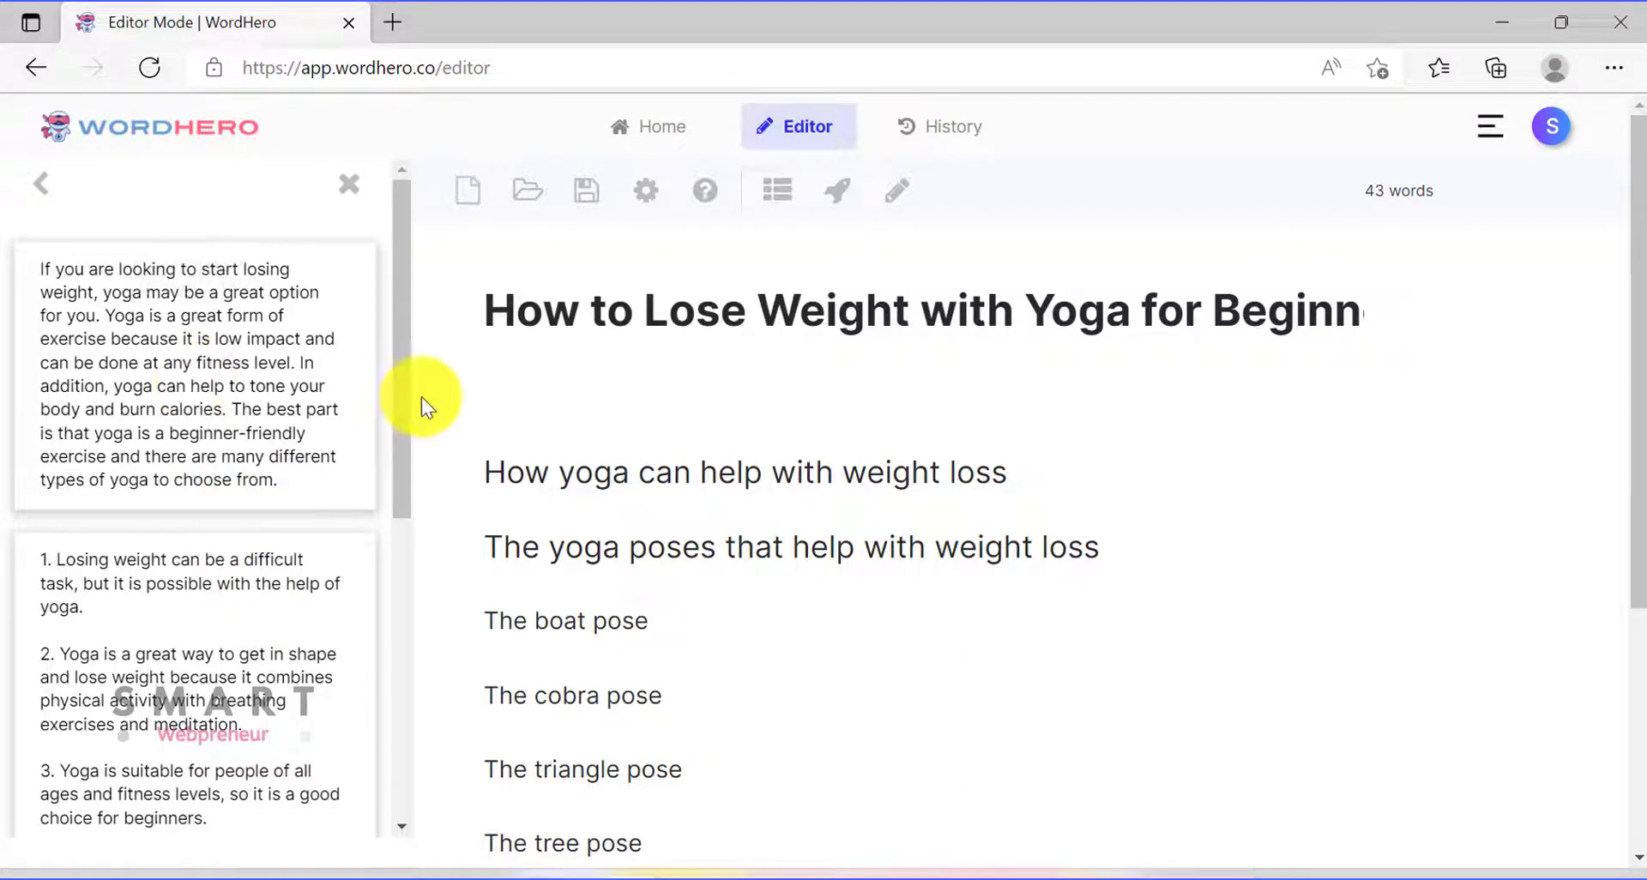
right_click(503, 394)
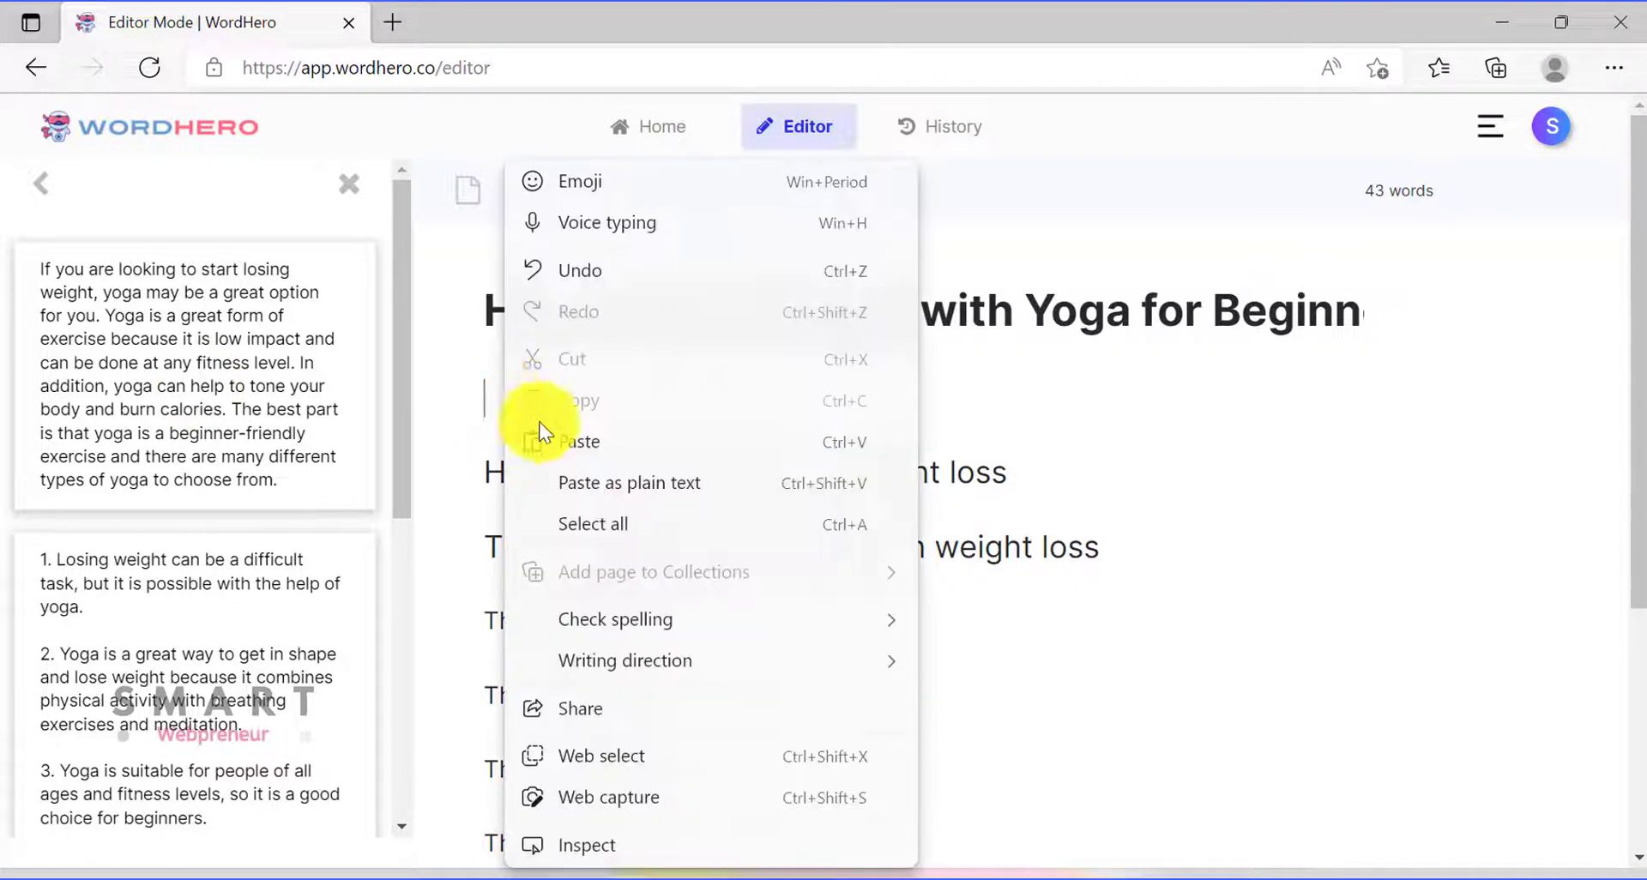
left_click(585, 478)
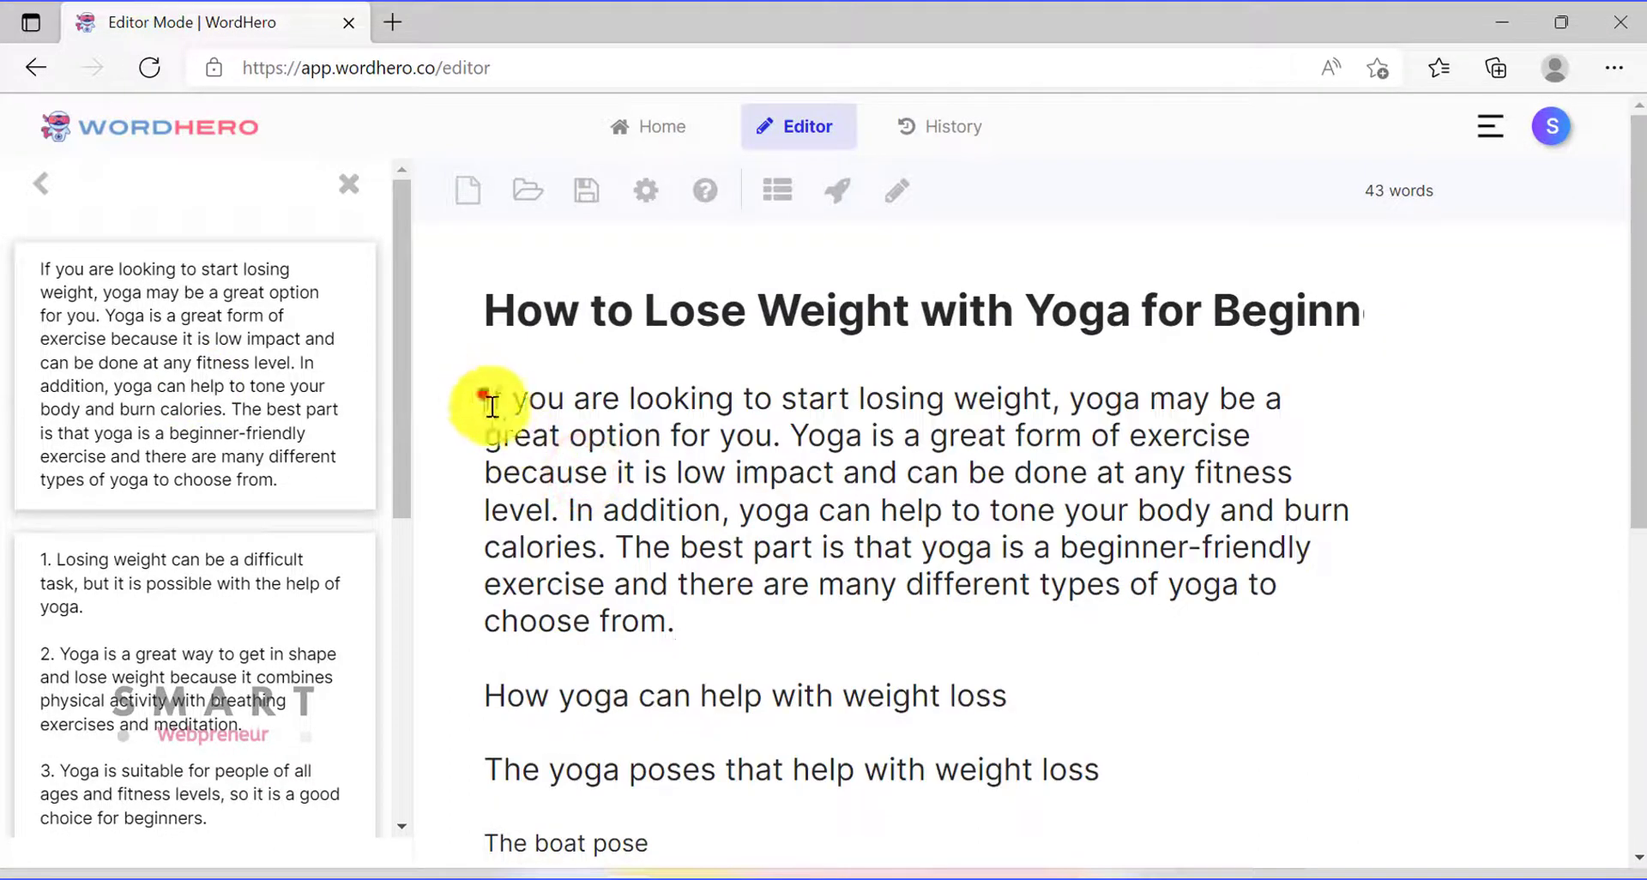
Remove the heading formatting from the pasted introduction so it is body text, and place the cursor at its end
left_click_drag(482, 393, 726, 620)
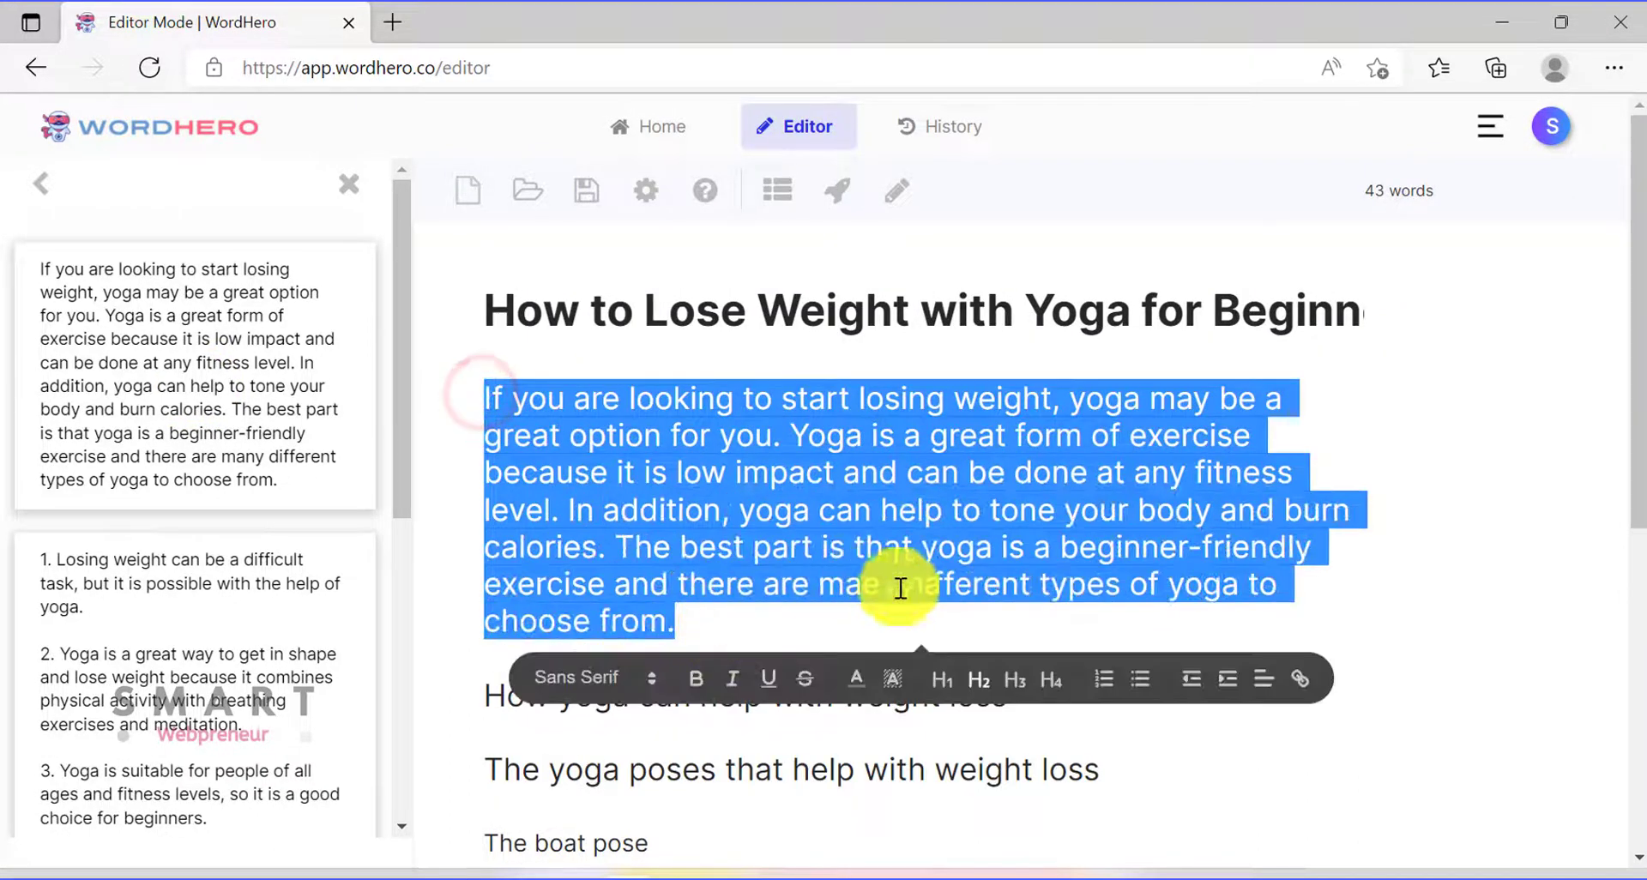
left_click(978, 679)
left_click(937, 486)
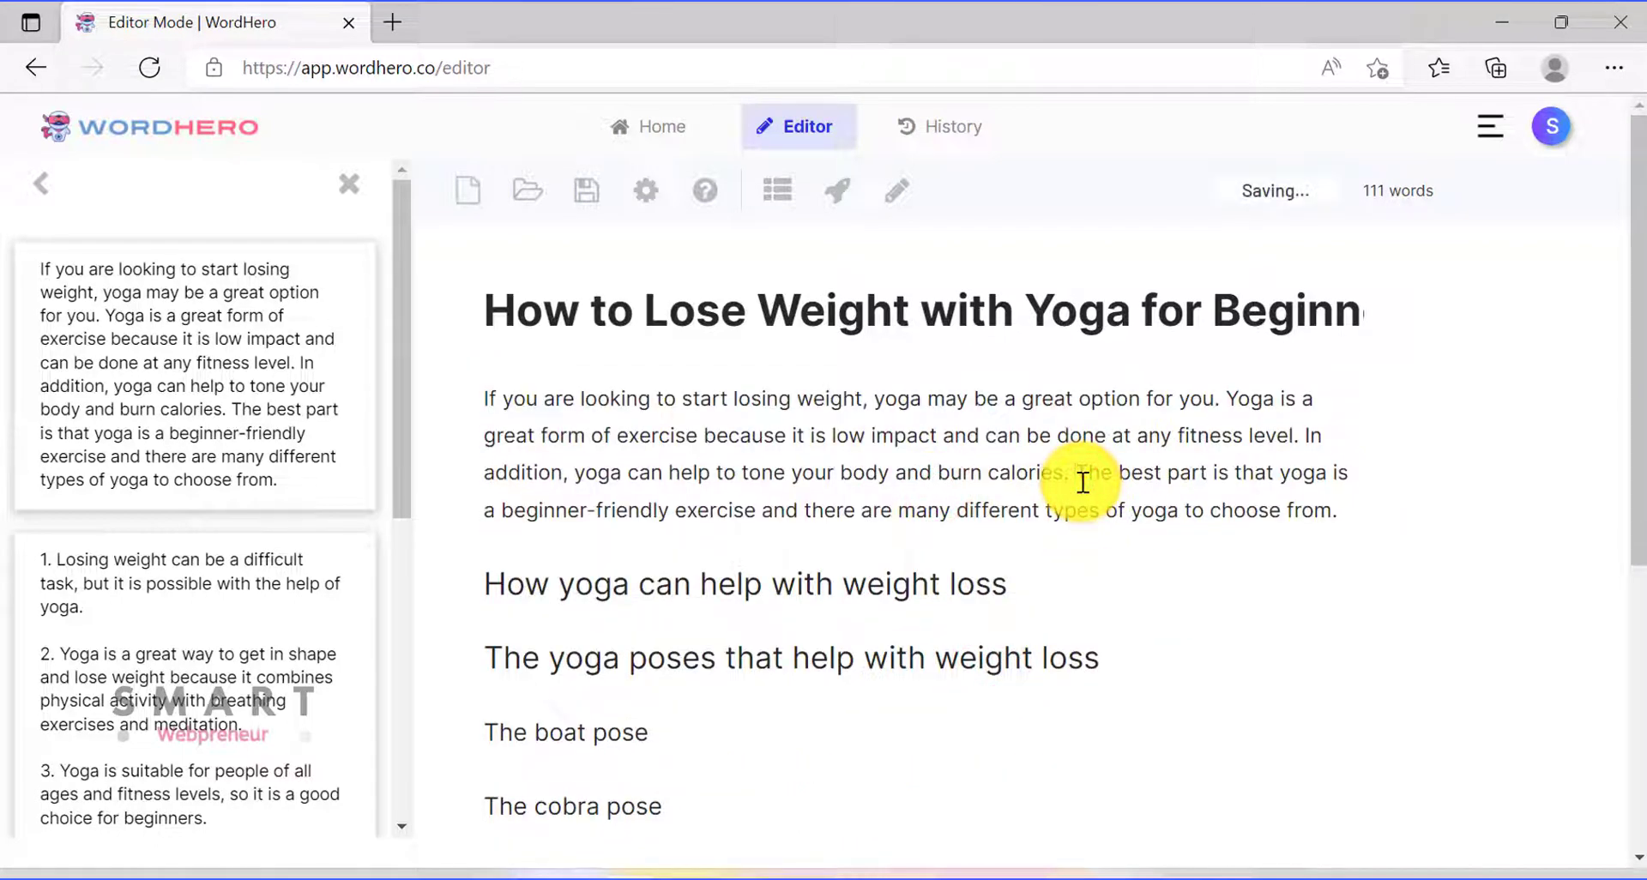
left_click(1342, 516)
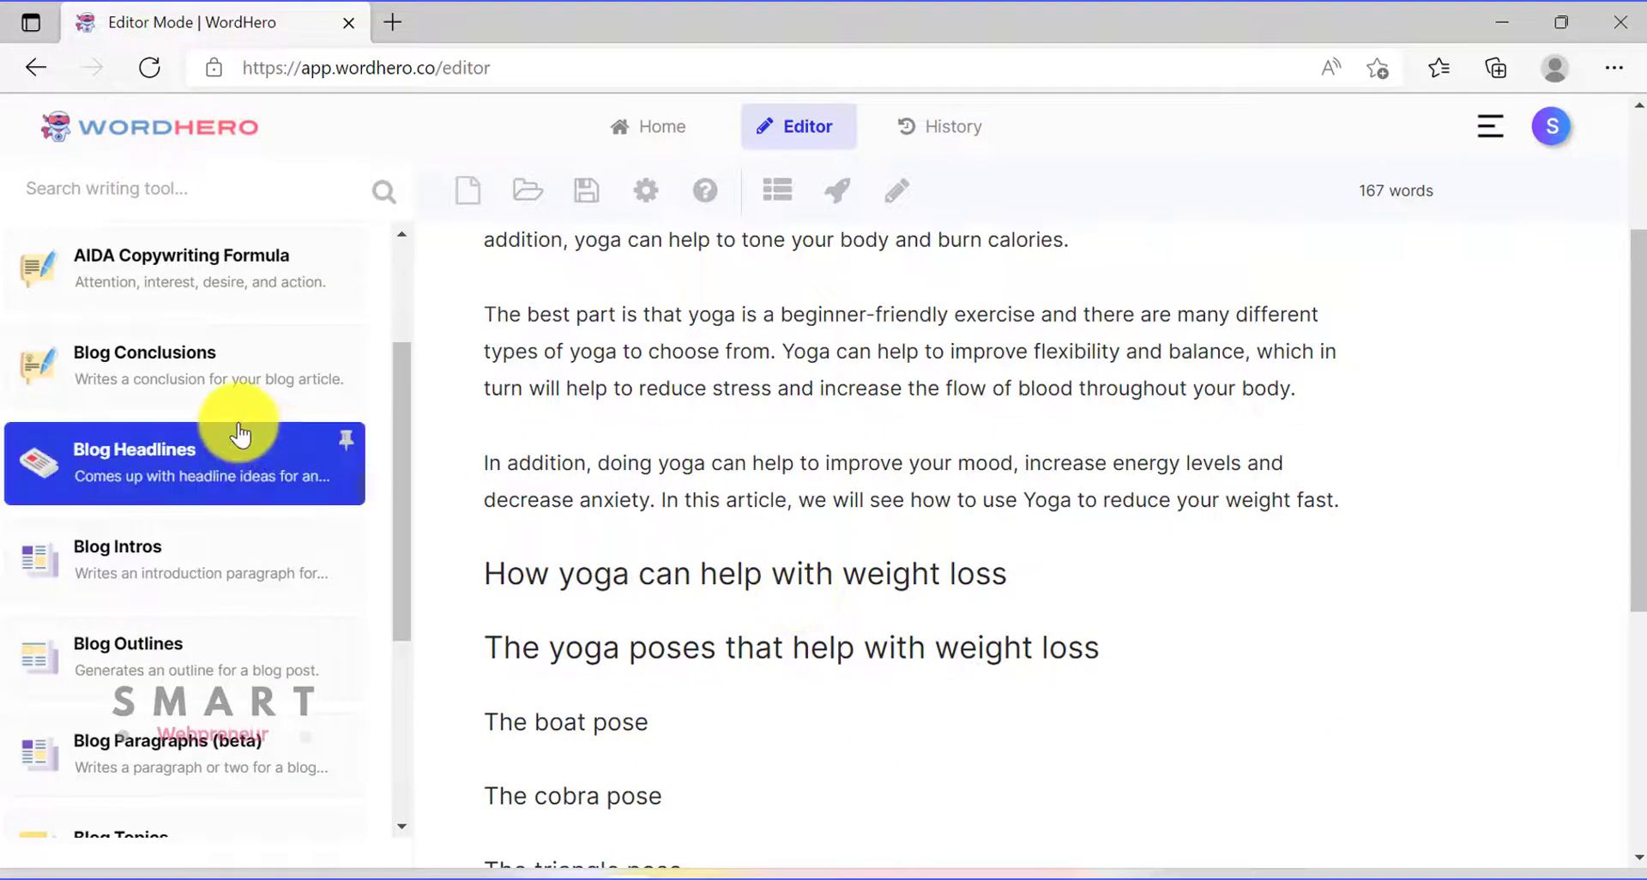
Open the Blog Paragraphs (beta) tool and set its short description to the heading "How yoga can help with weight loss"
scroll(276, 549, "down", 2)
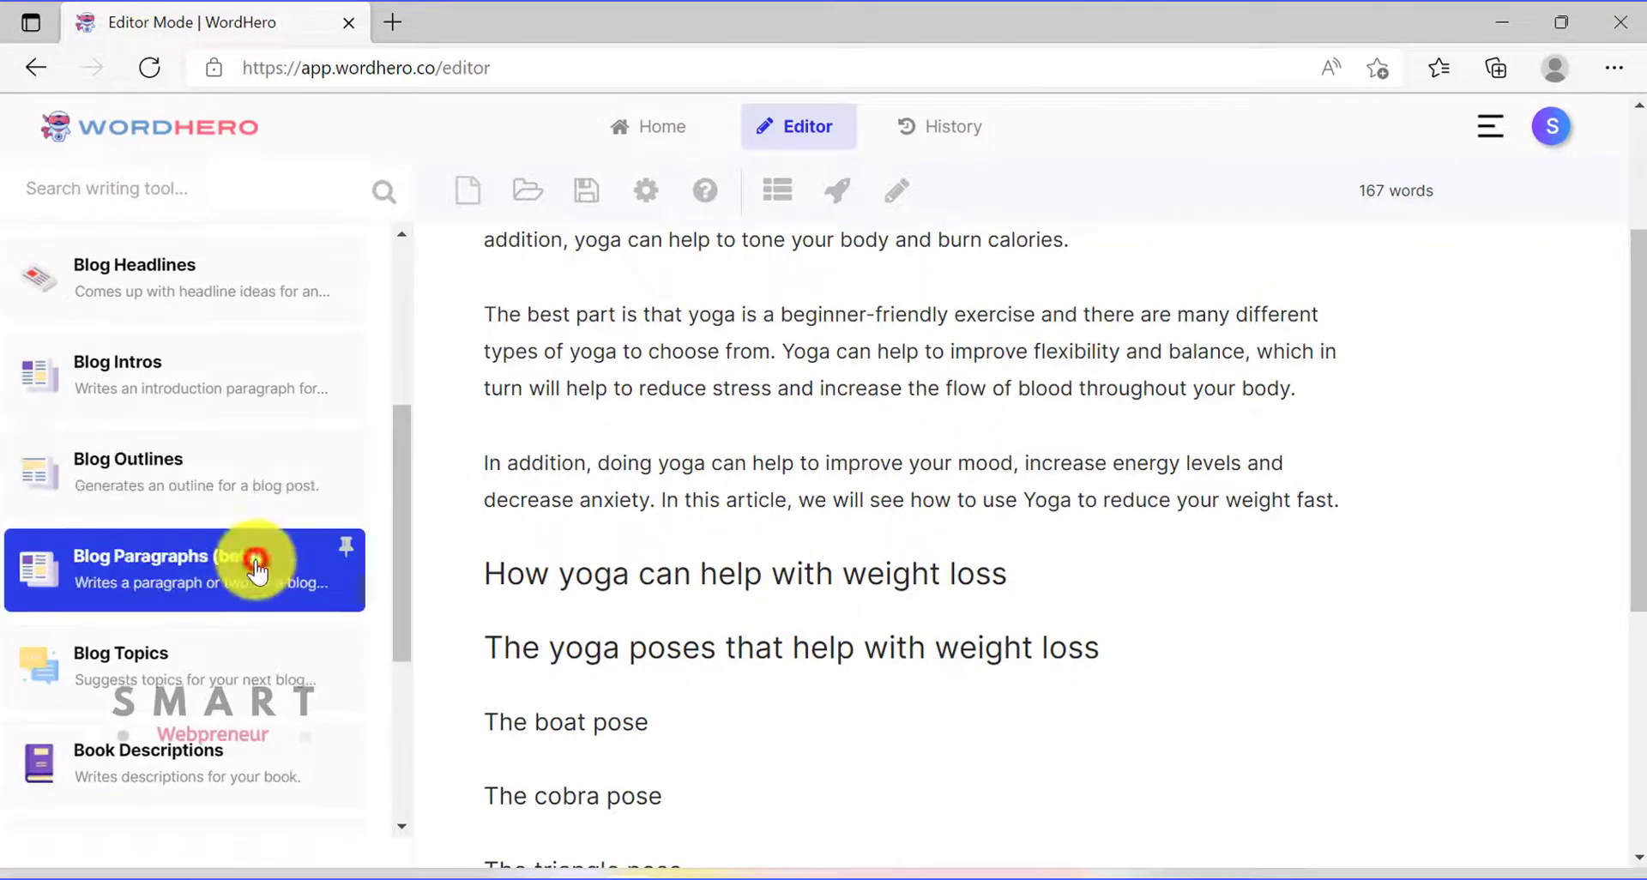
left_click(255, 568)
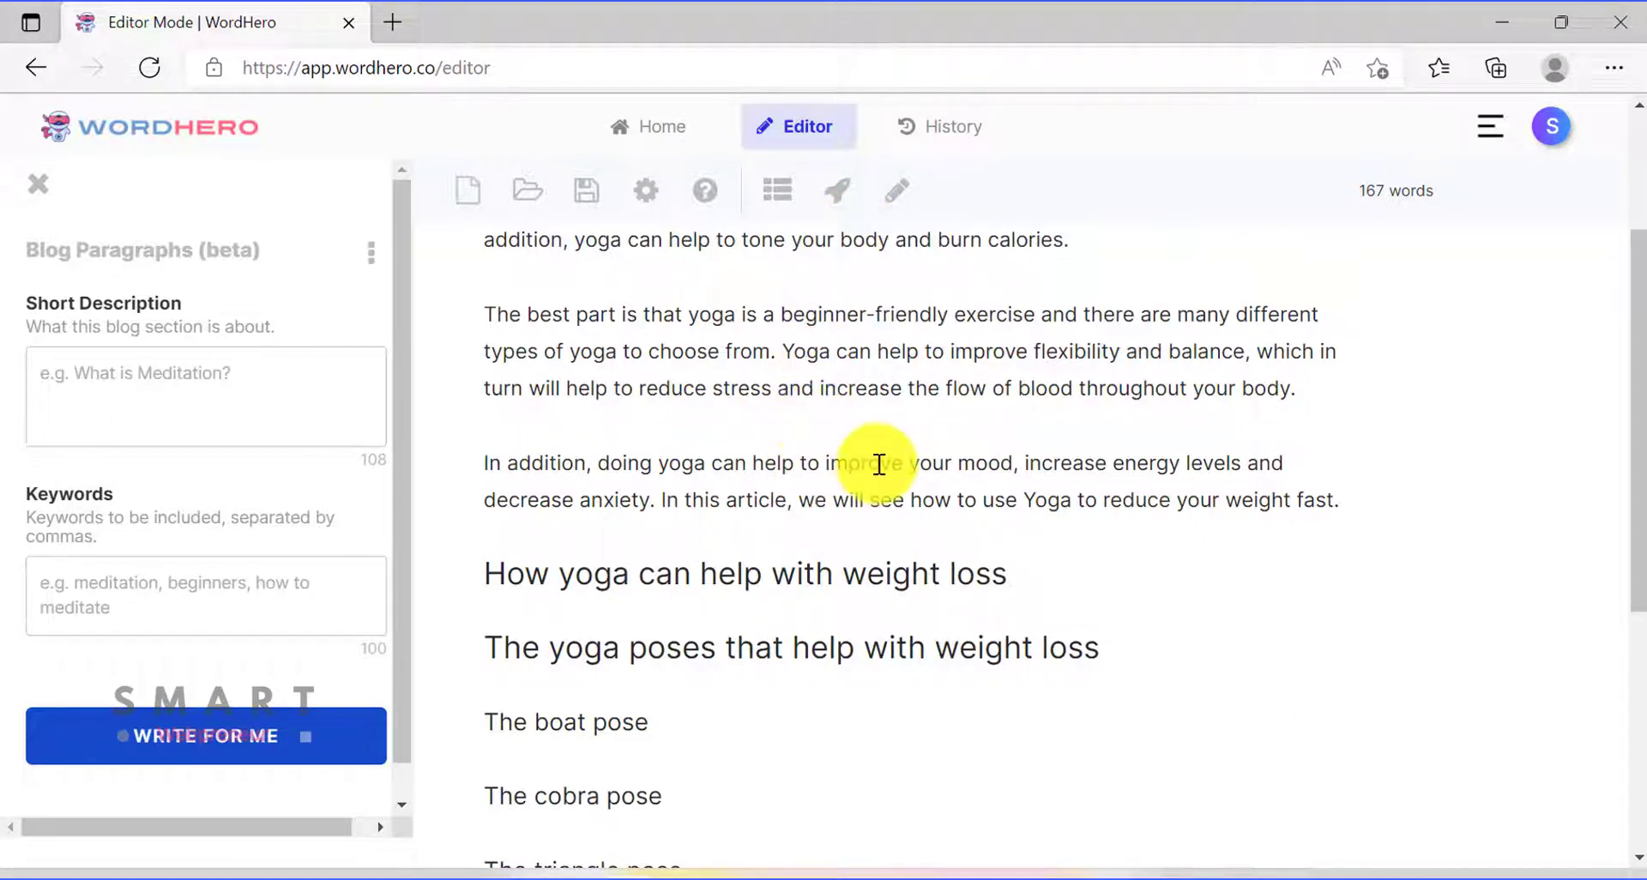
triple_click(839, 575)
key("ctrl+c")
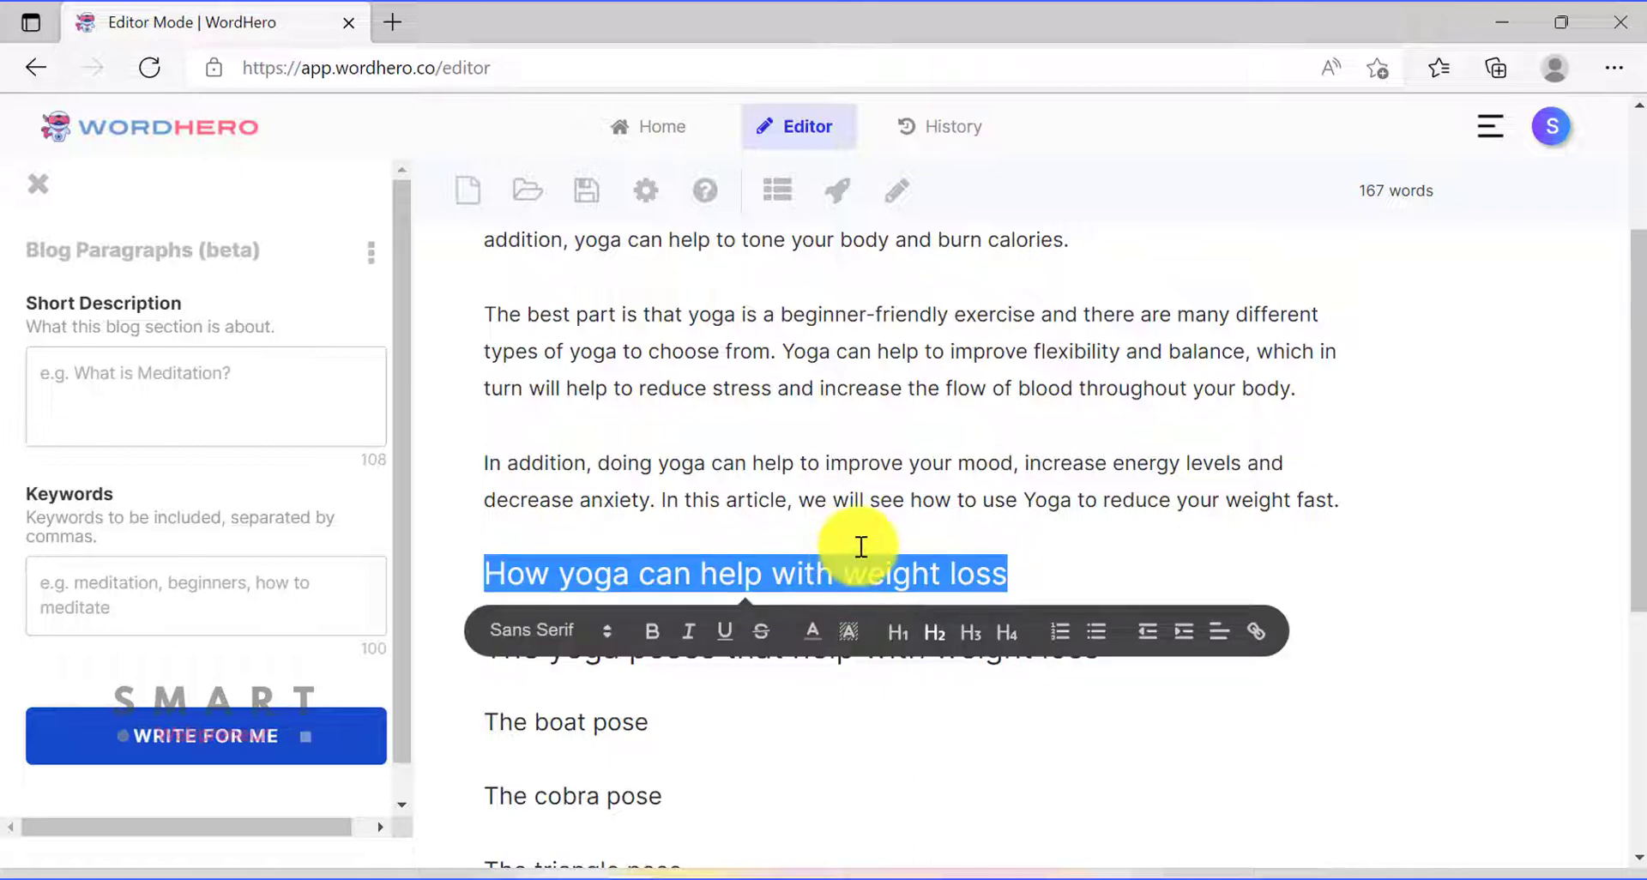
right_click(864, 574)
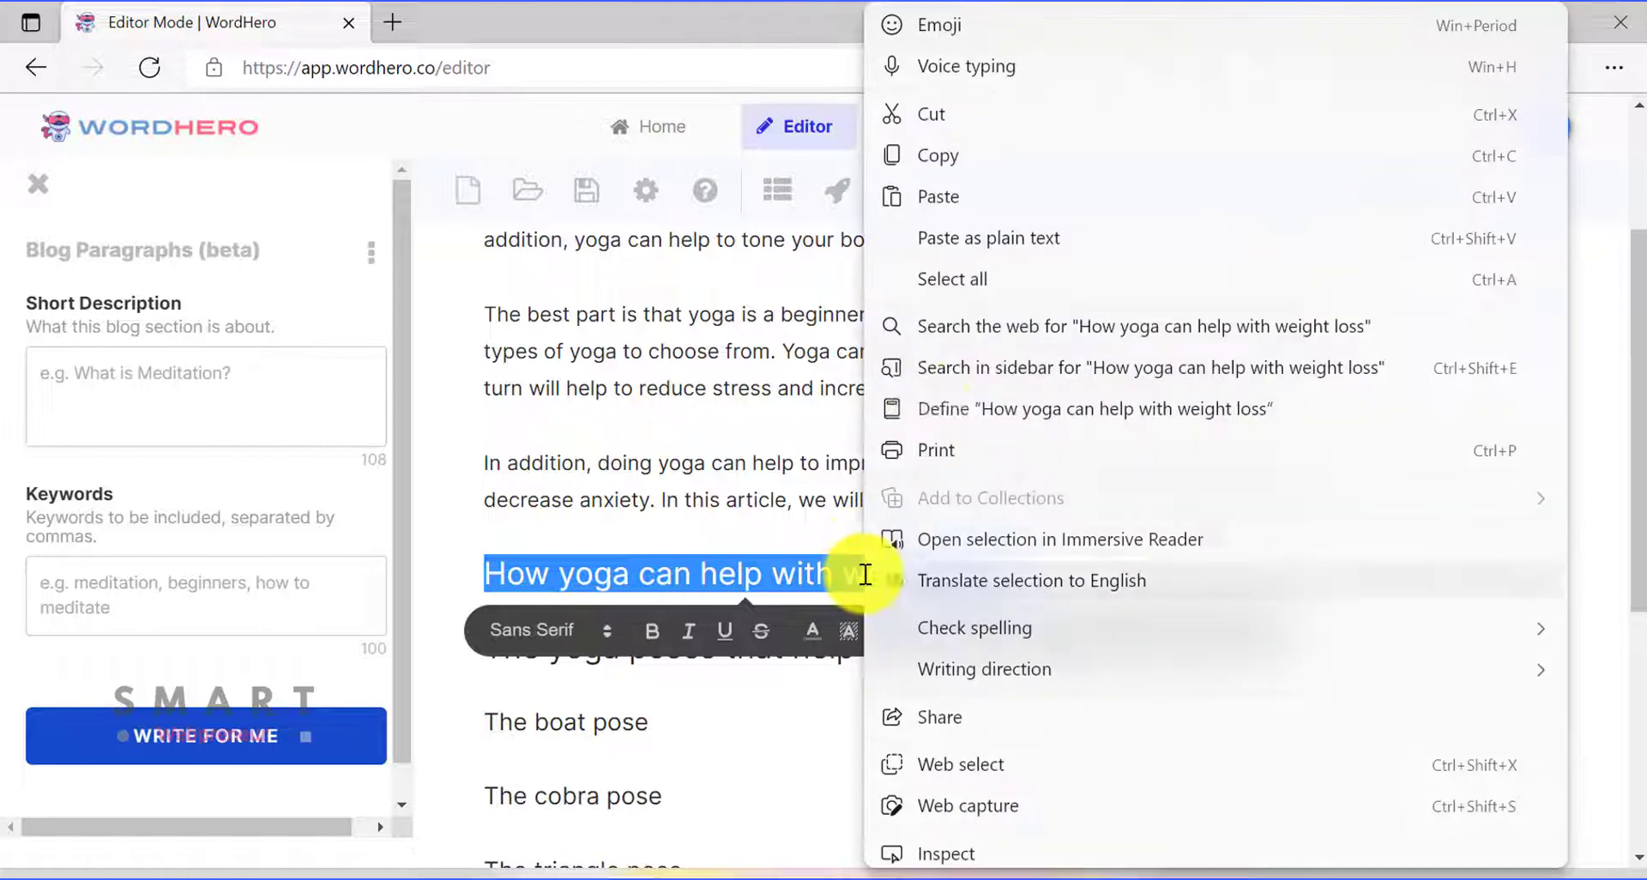
left_click(963, 154)
left_click(249, 396)
right_click(241, 388)
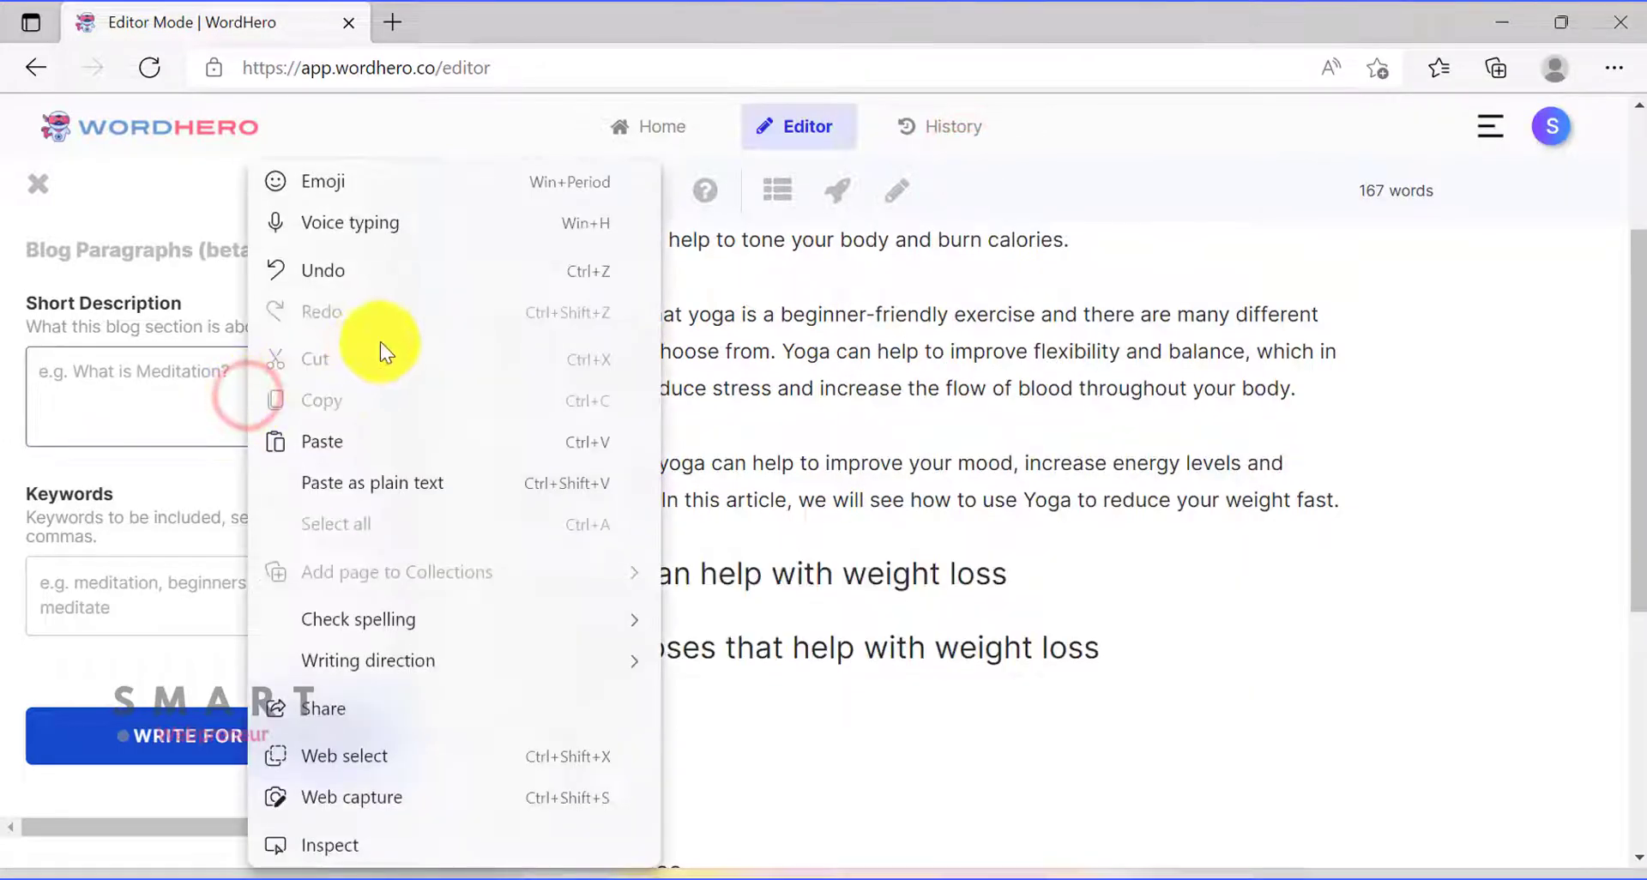
left_click(408, 484)
Set the keywords to "How yoga can help with weight loss" and generate the blog paragraphs
left_click(260, 583)
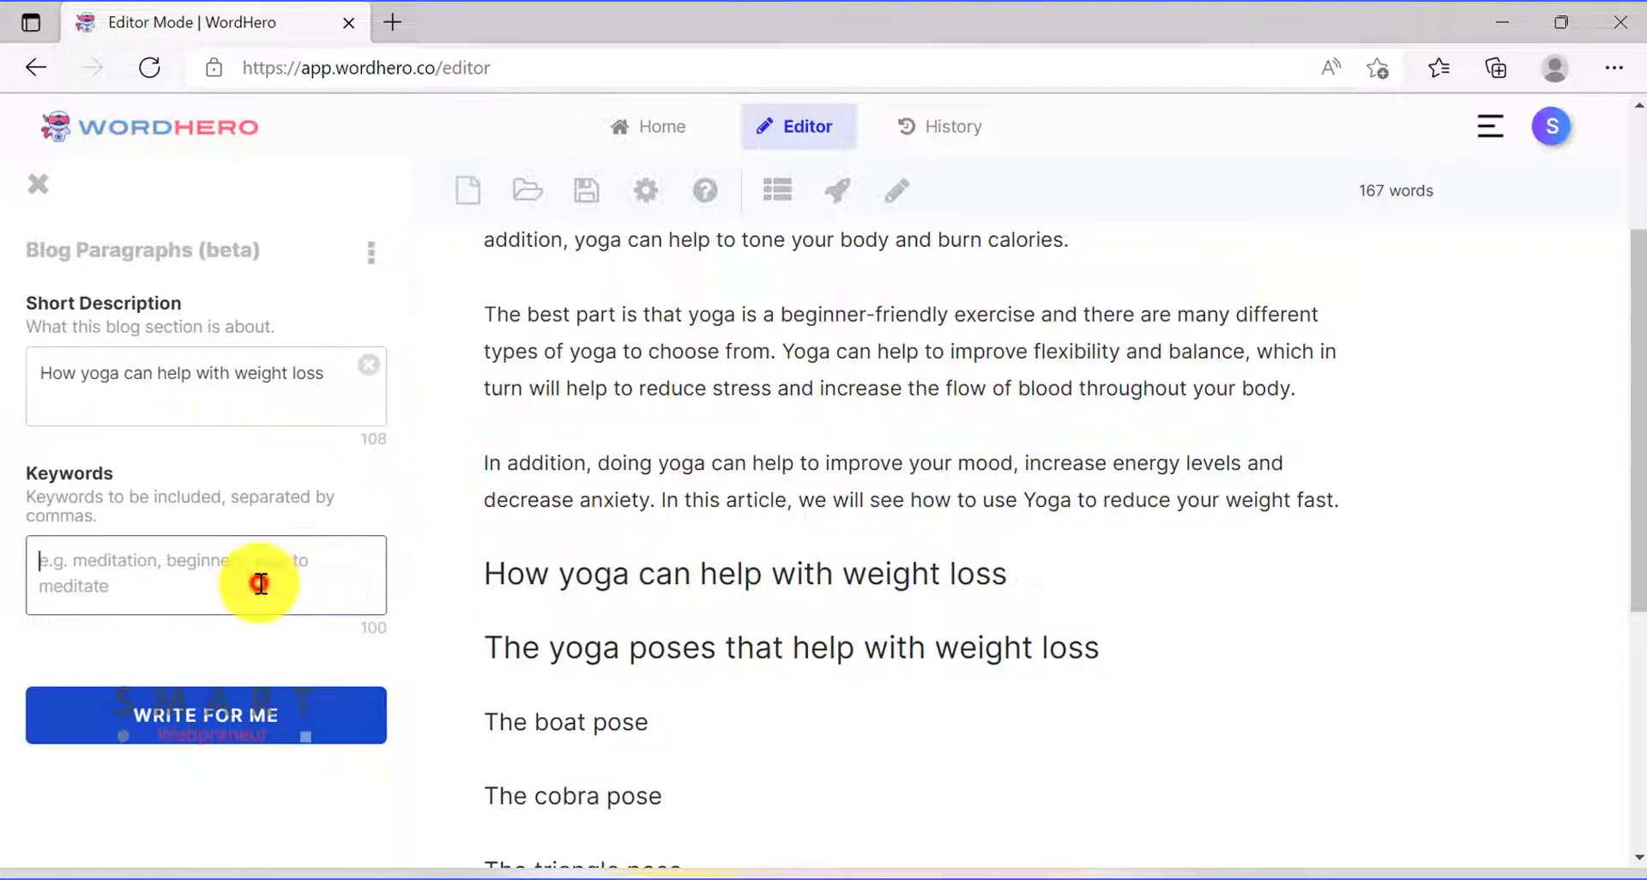
right_click(259, 583)
left_click(337, 486)
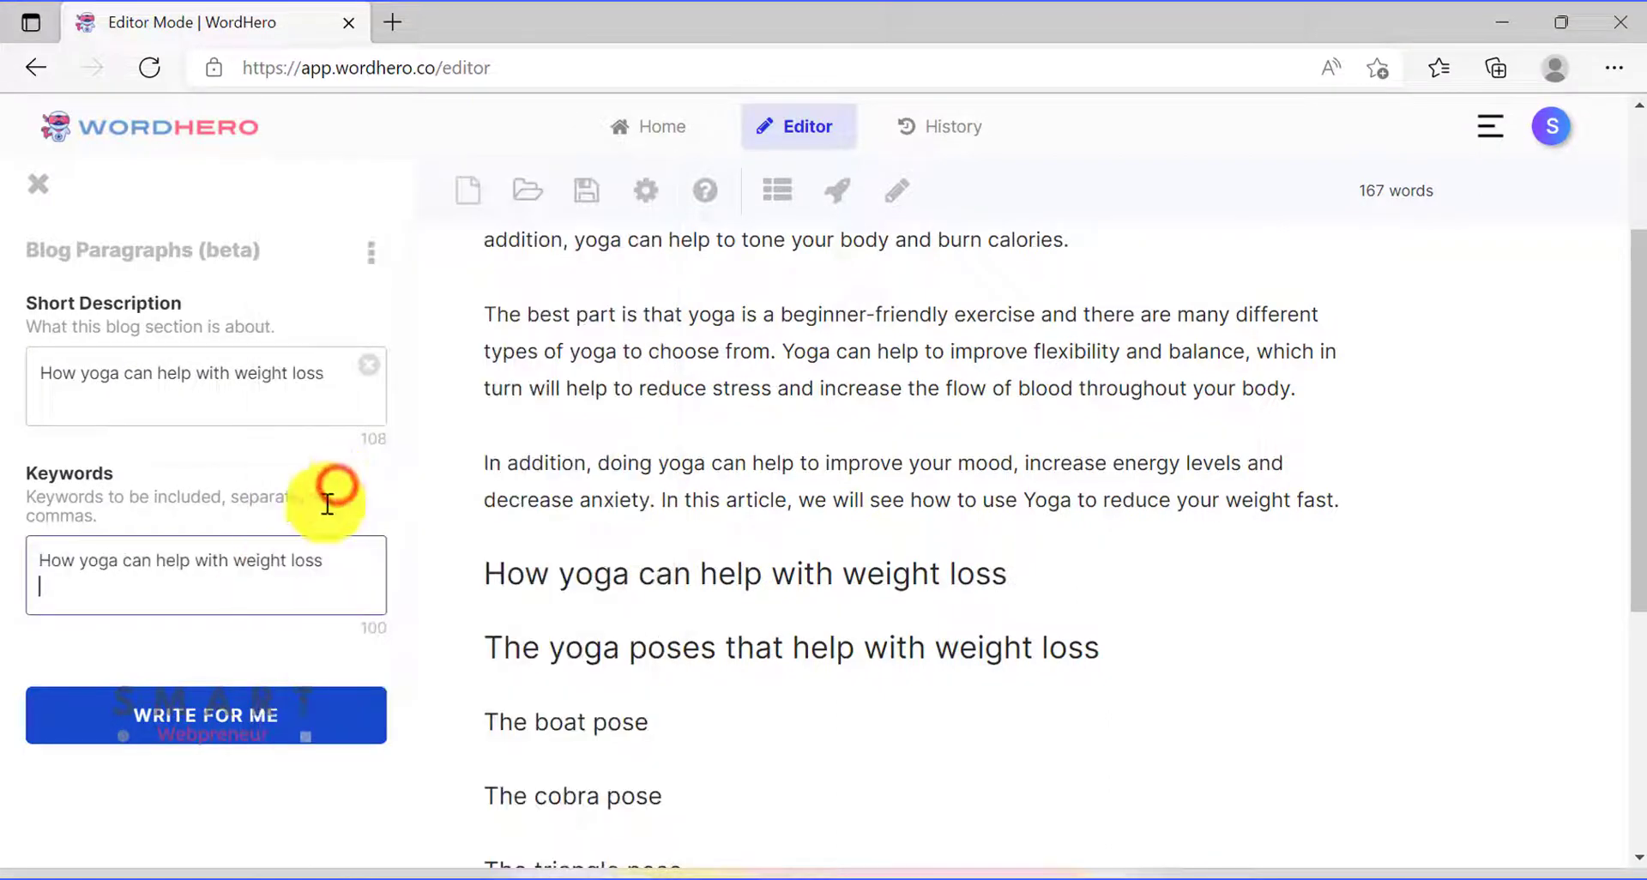
left_click(225, 732)
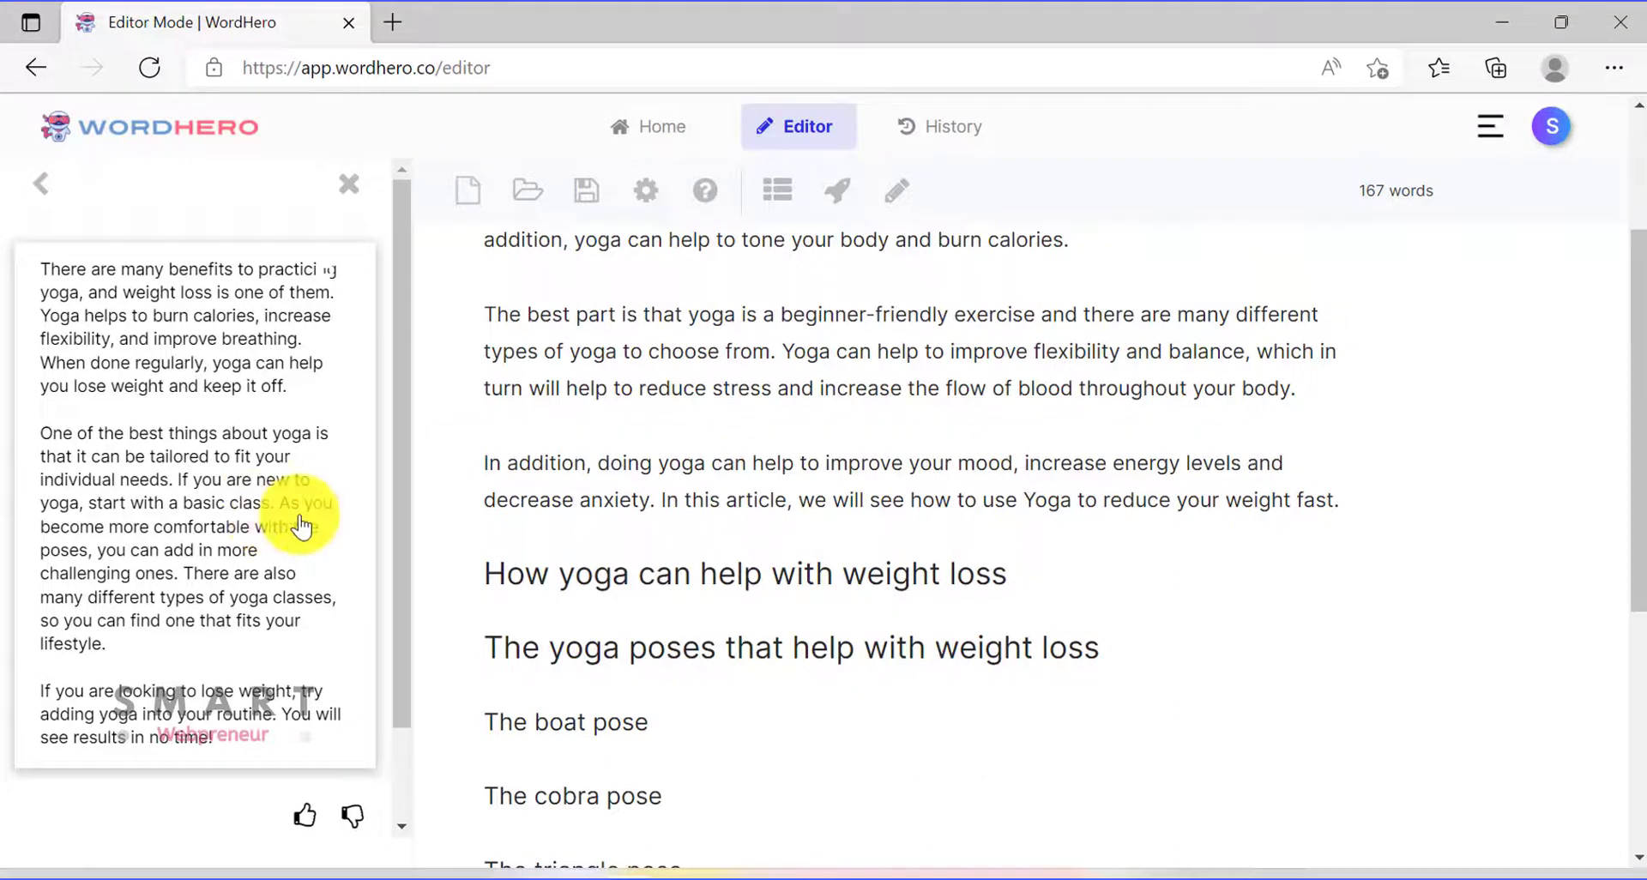
Insert the generated paragraphs below the heading "How yoga can help with weight loss"
left_click(275, 465)
left_click(1087, 589)
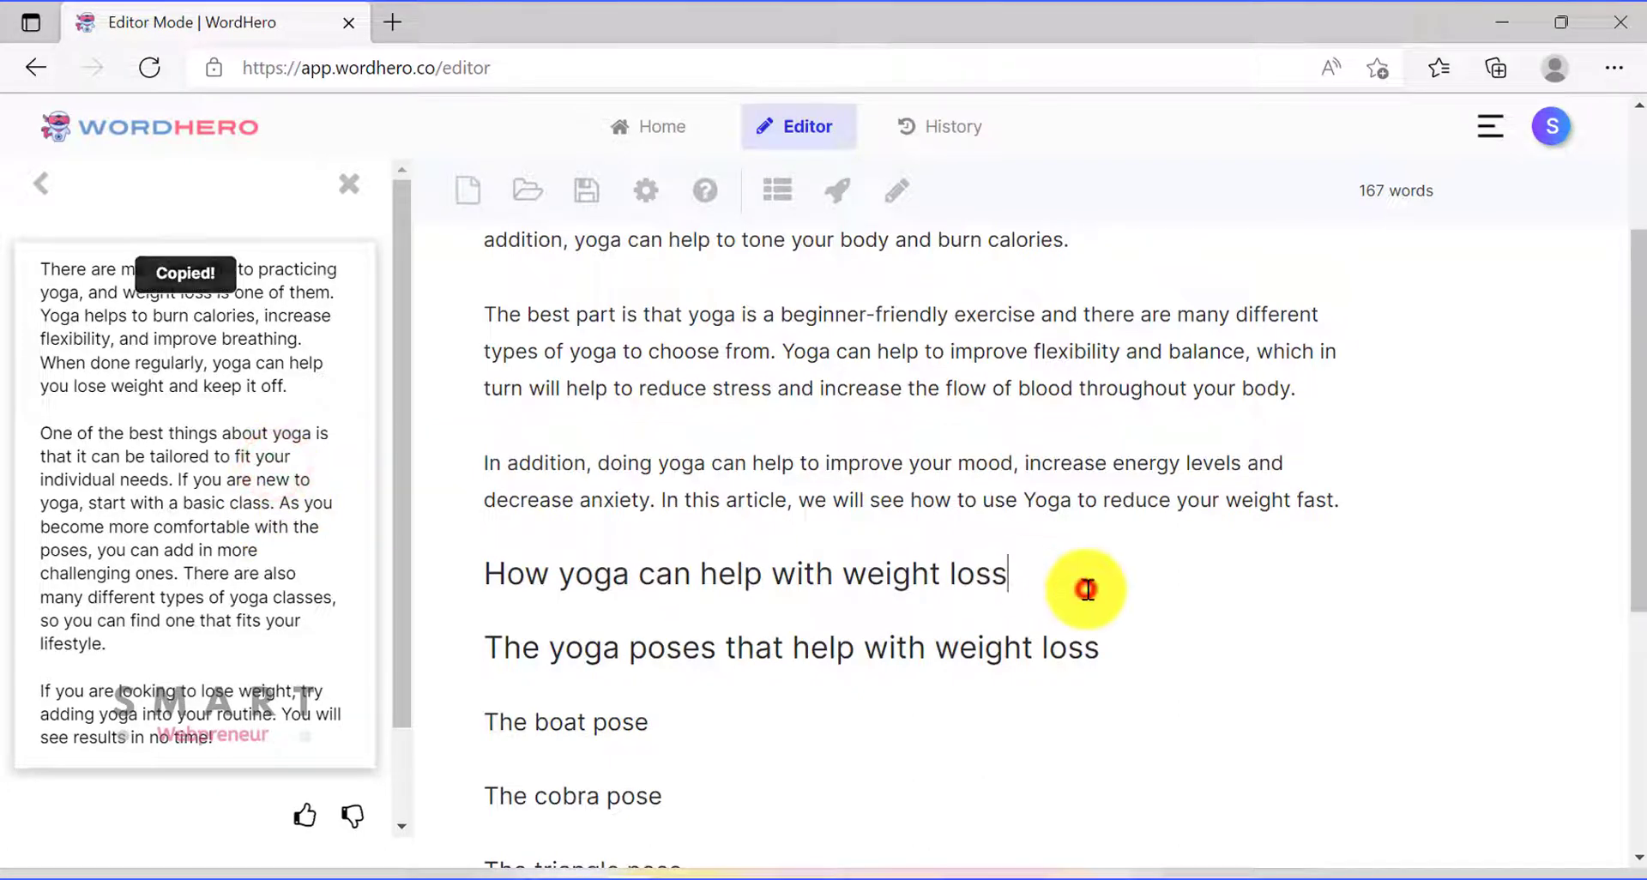
key("Return")
key("Return")
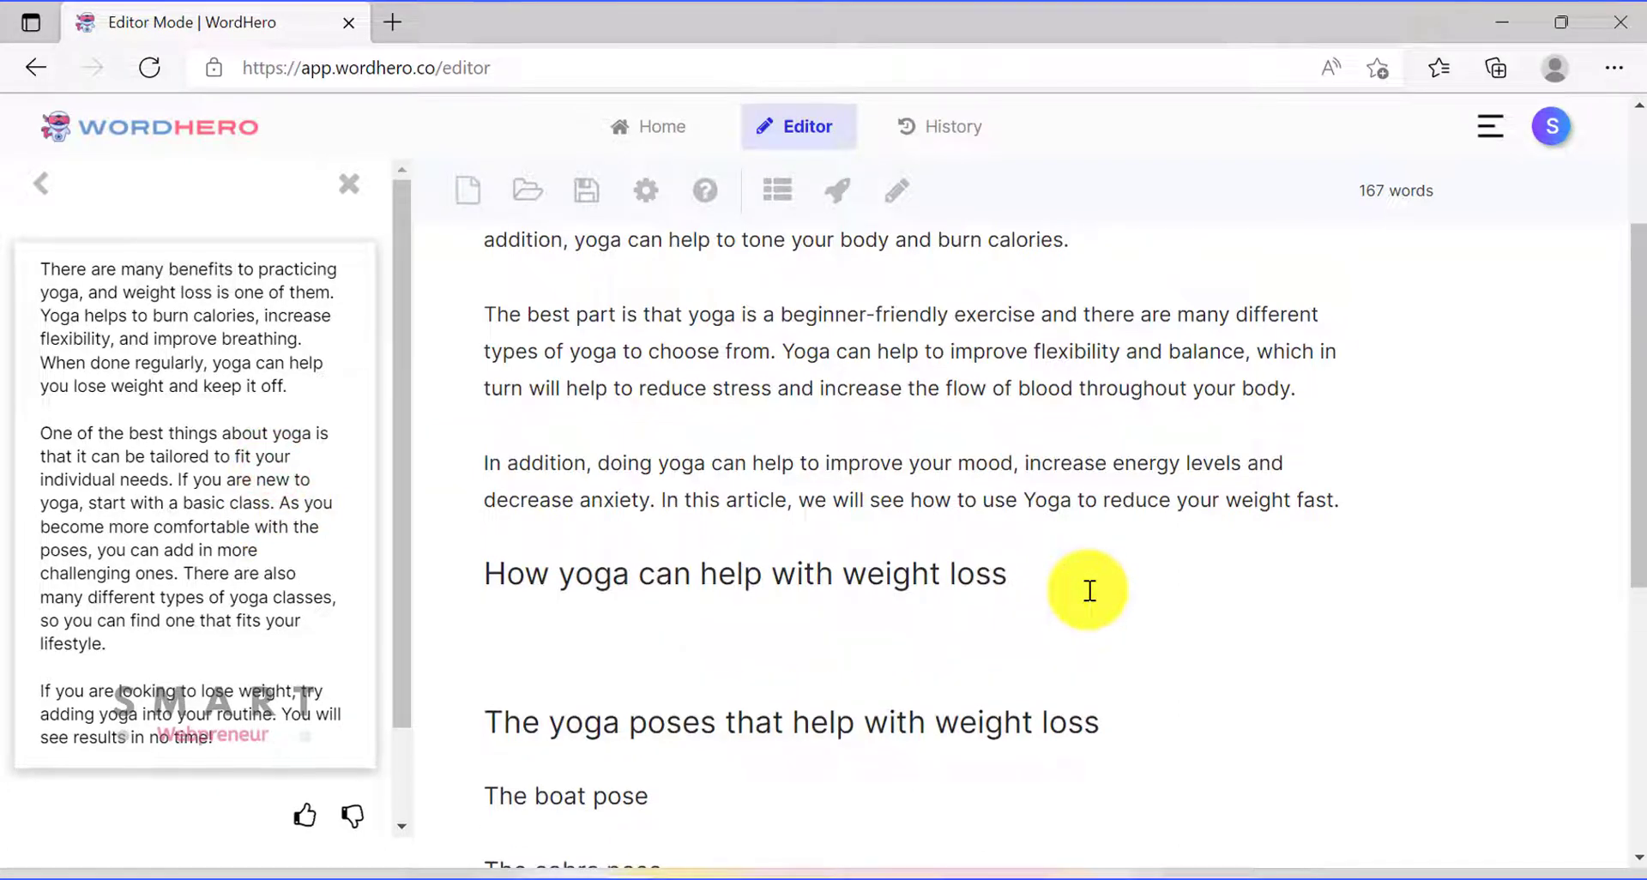
key("ctrl+v")
scroll(1101, 596, "down", 5)
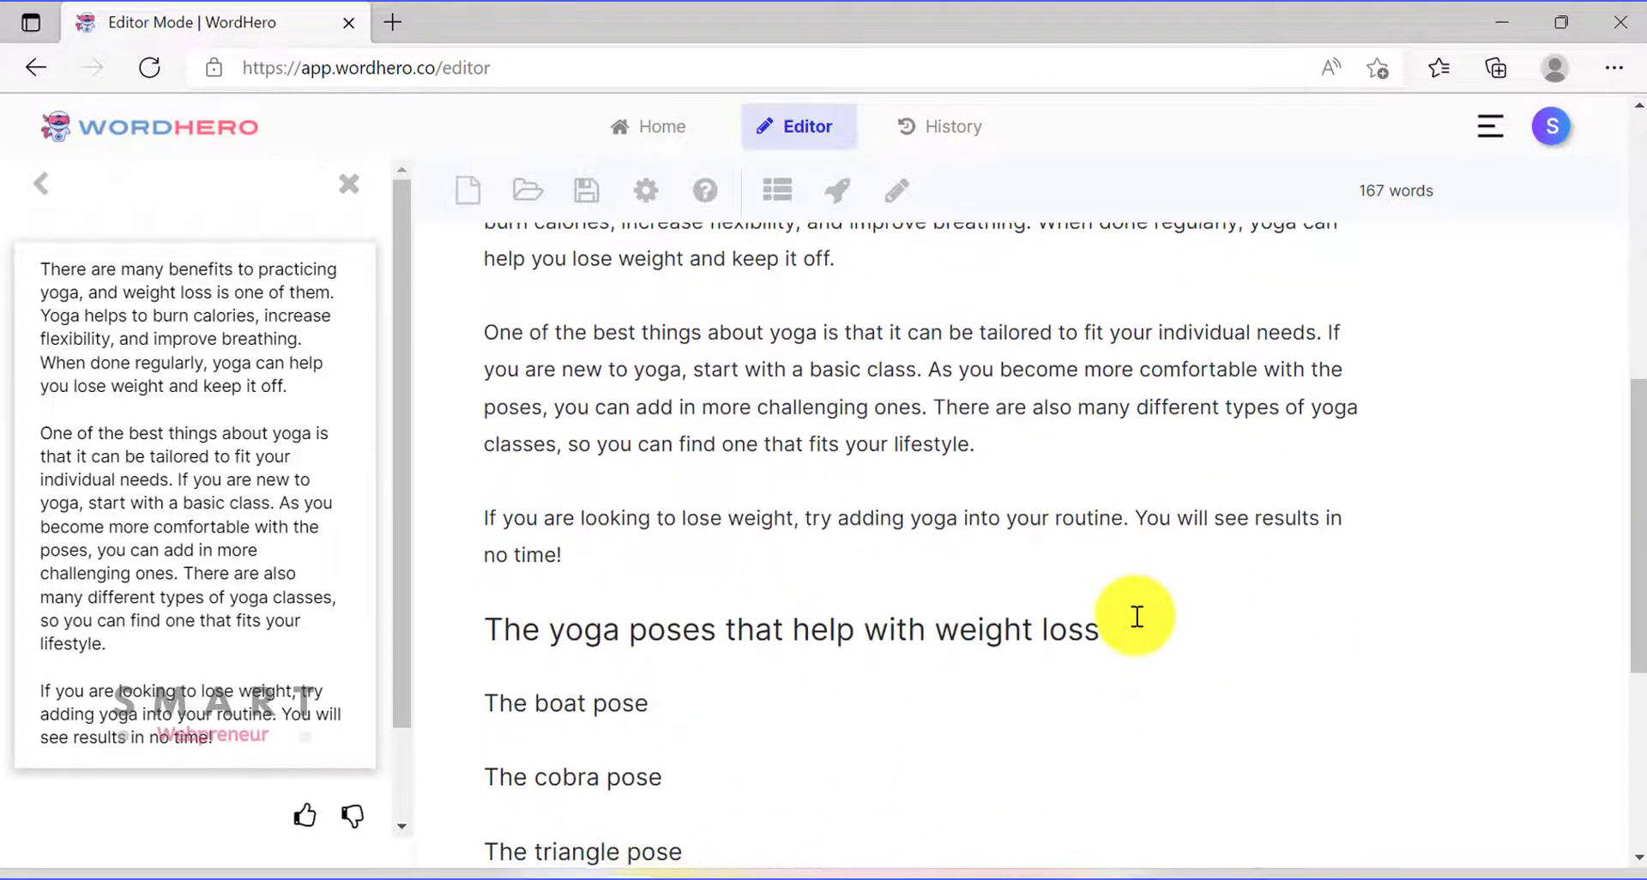
left_click(654, 546)
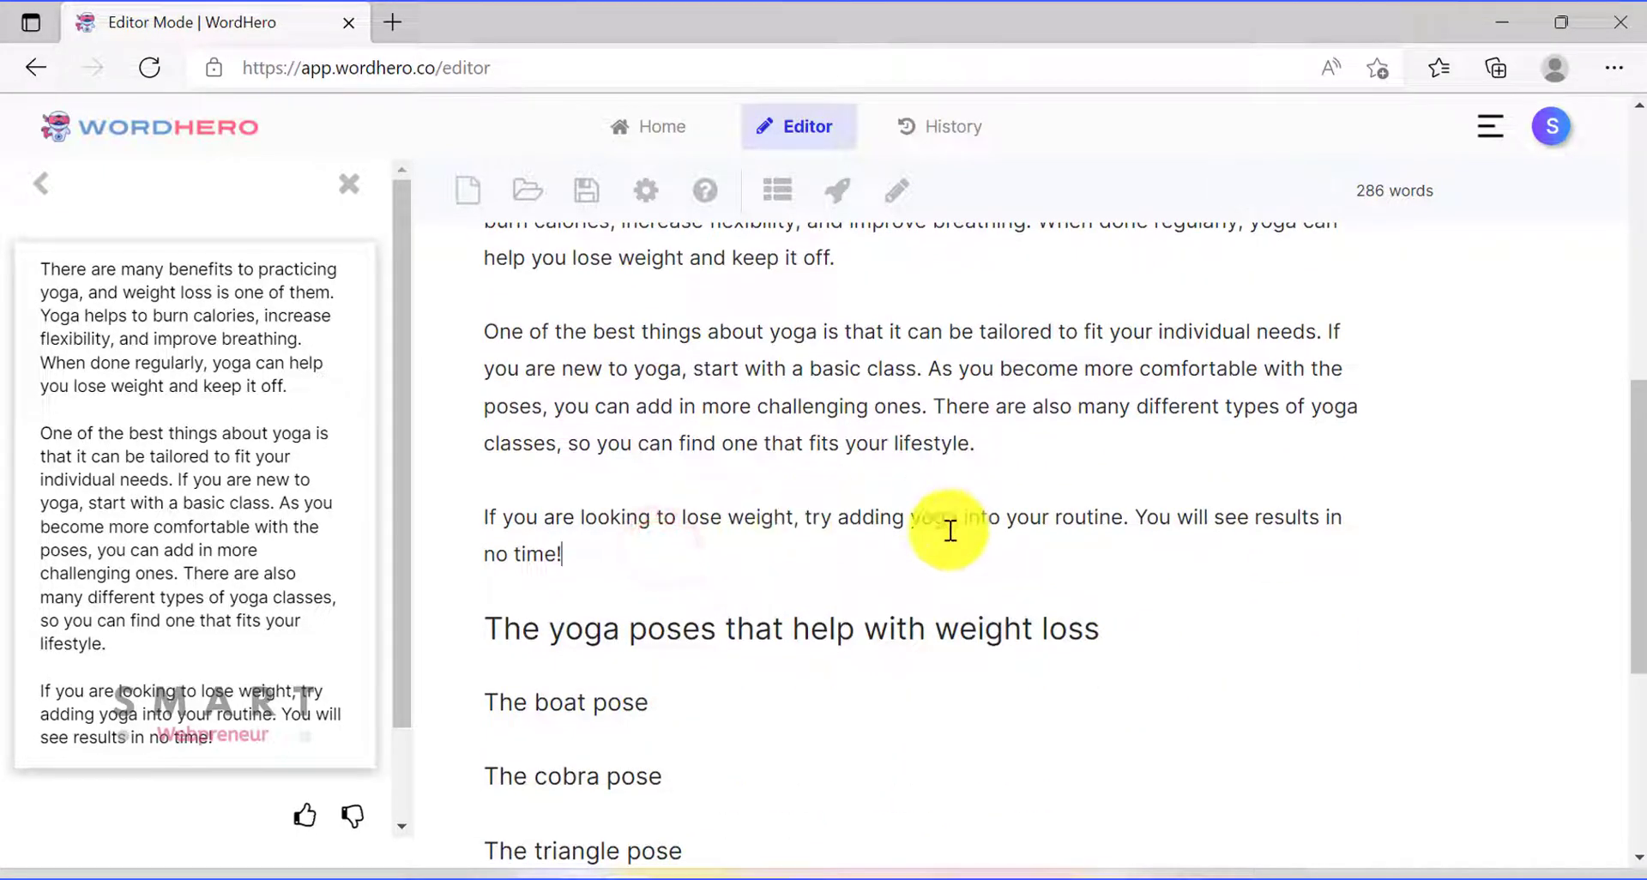
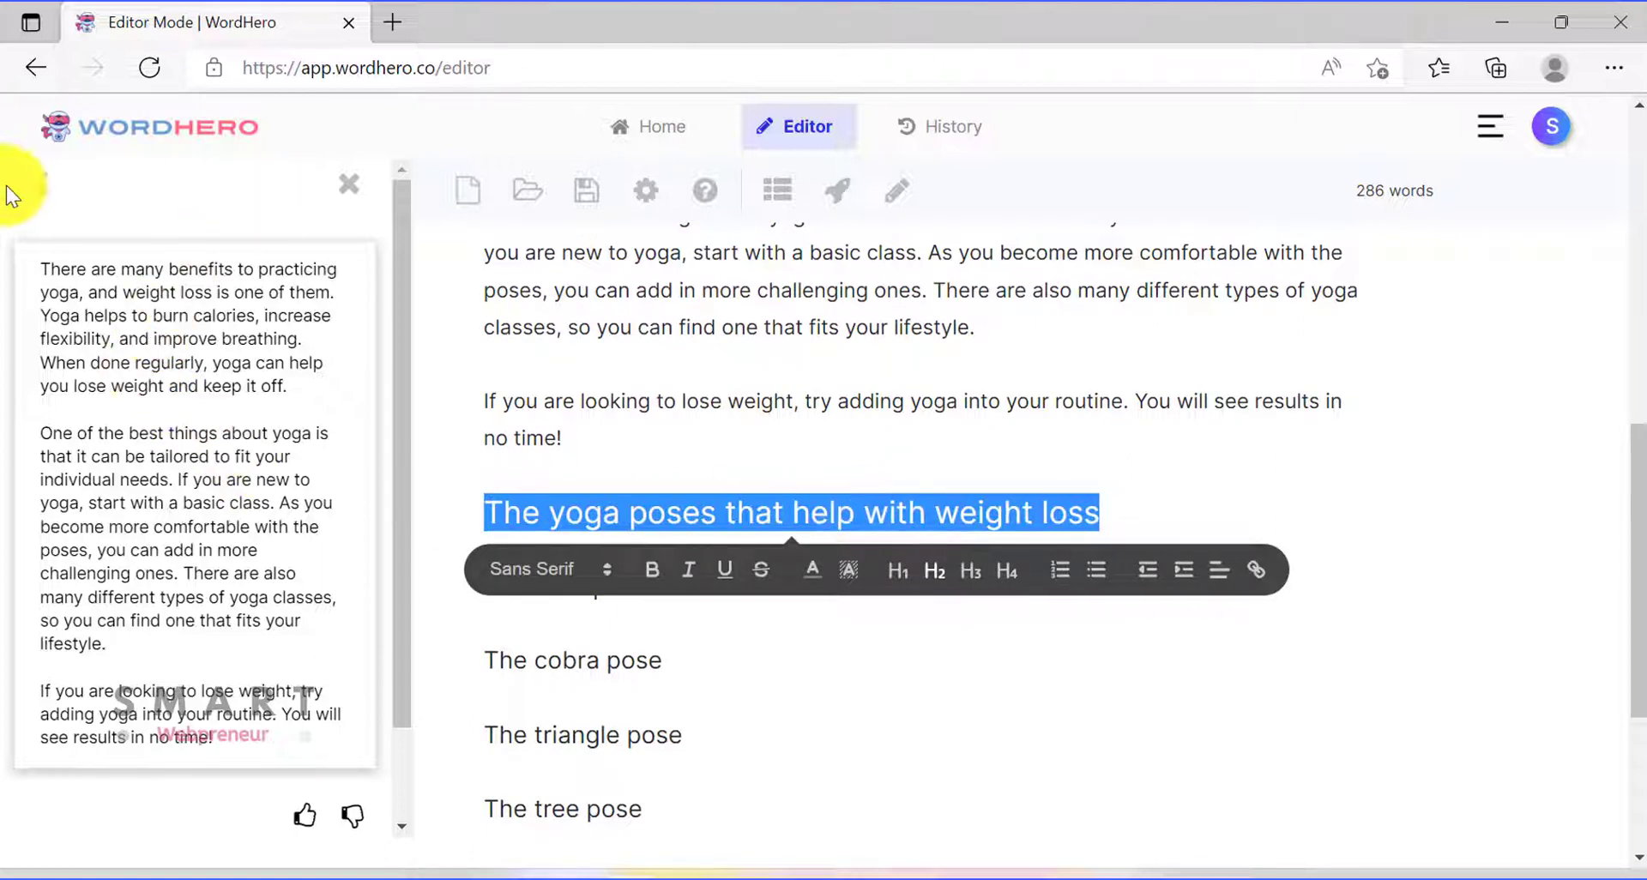
Generate blog paragraphs with both short description and keywords set to "The yoga poses that help with weight loss"
left_click(34, 190)
triple_click(192, 376)
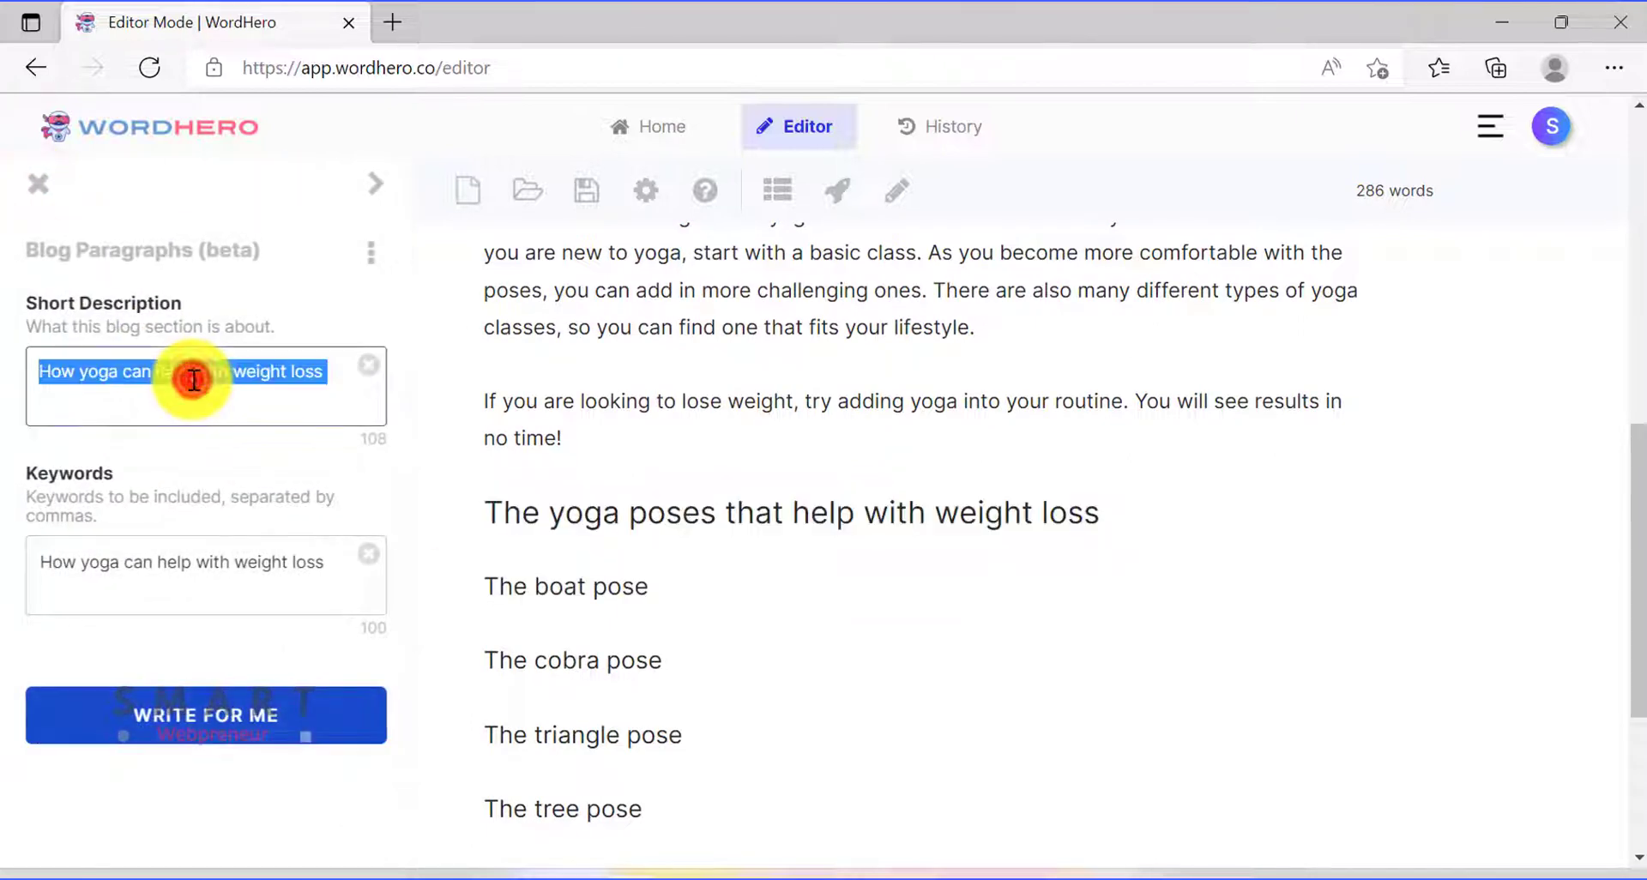
type("The yoga poses that help with weight loss")
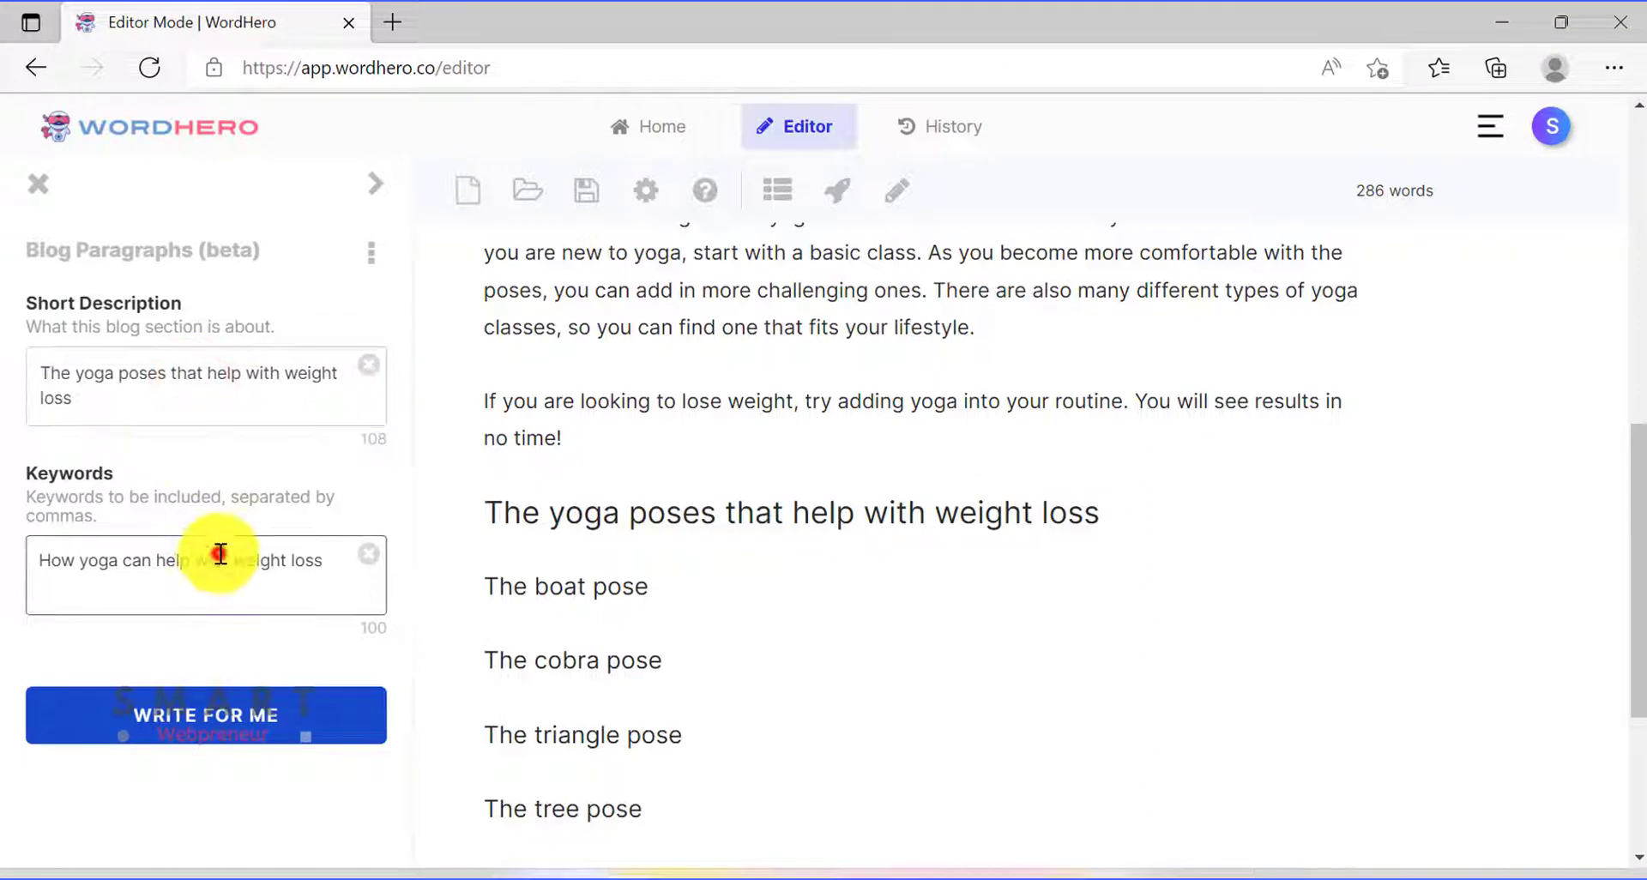
triple_click(214, 575)
type("The yoga poses that help with weight loss")
left_click(234, 723)
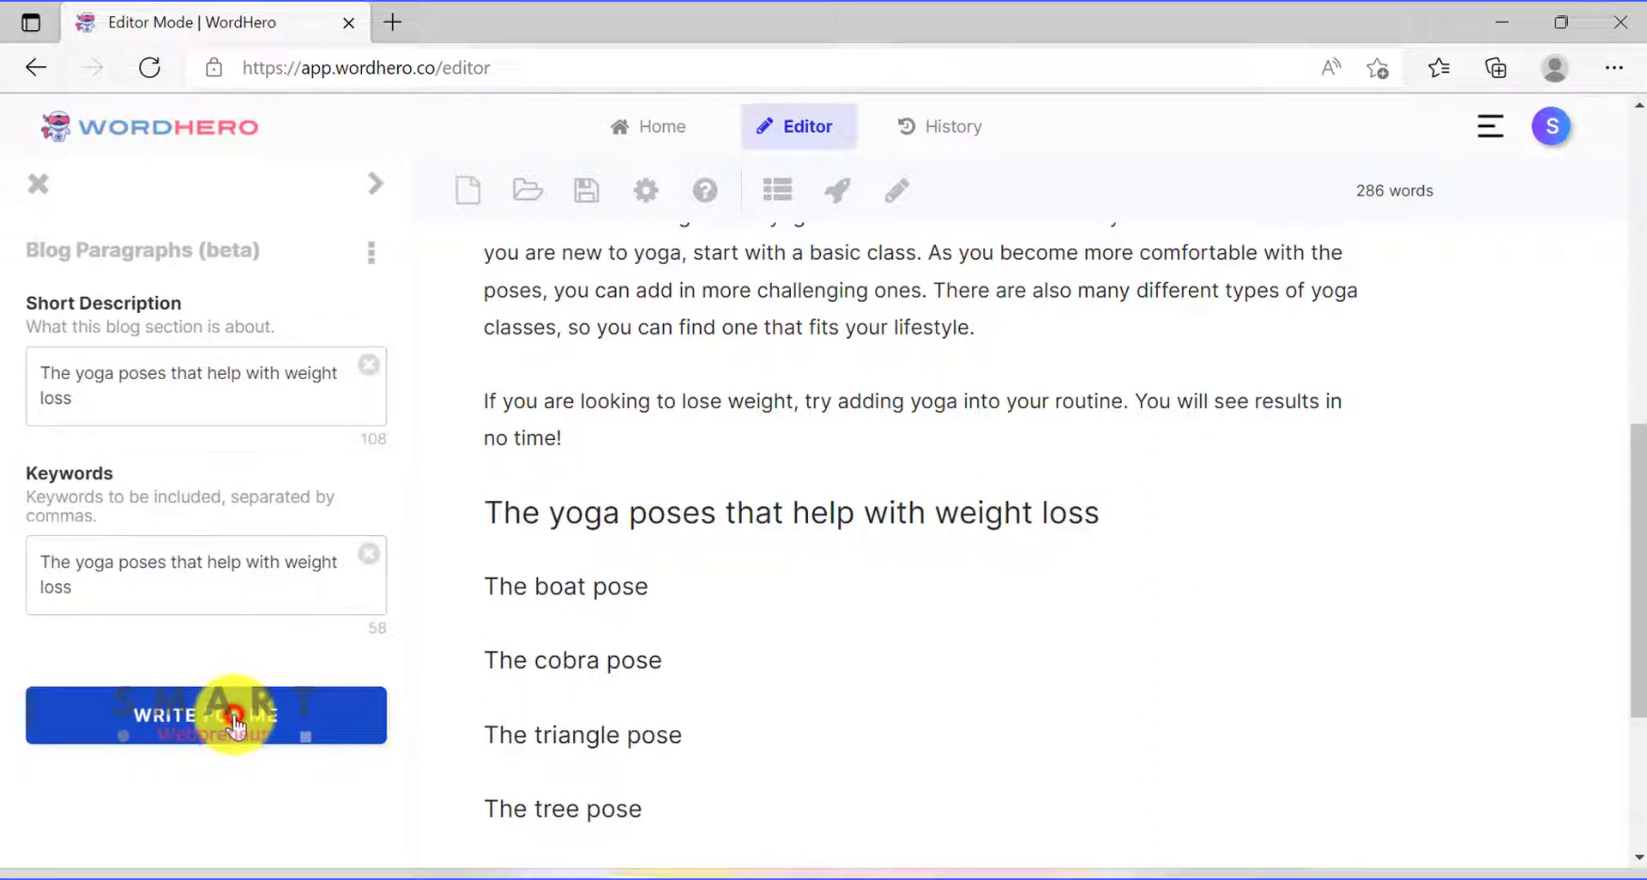
Insert the generated paragraph below the heading "The yoga poses that help with weight loss"
left_click(168, 379)
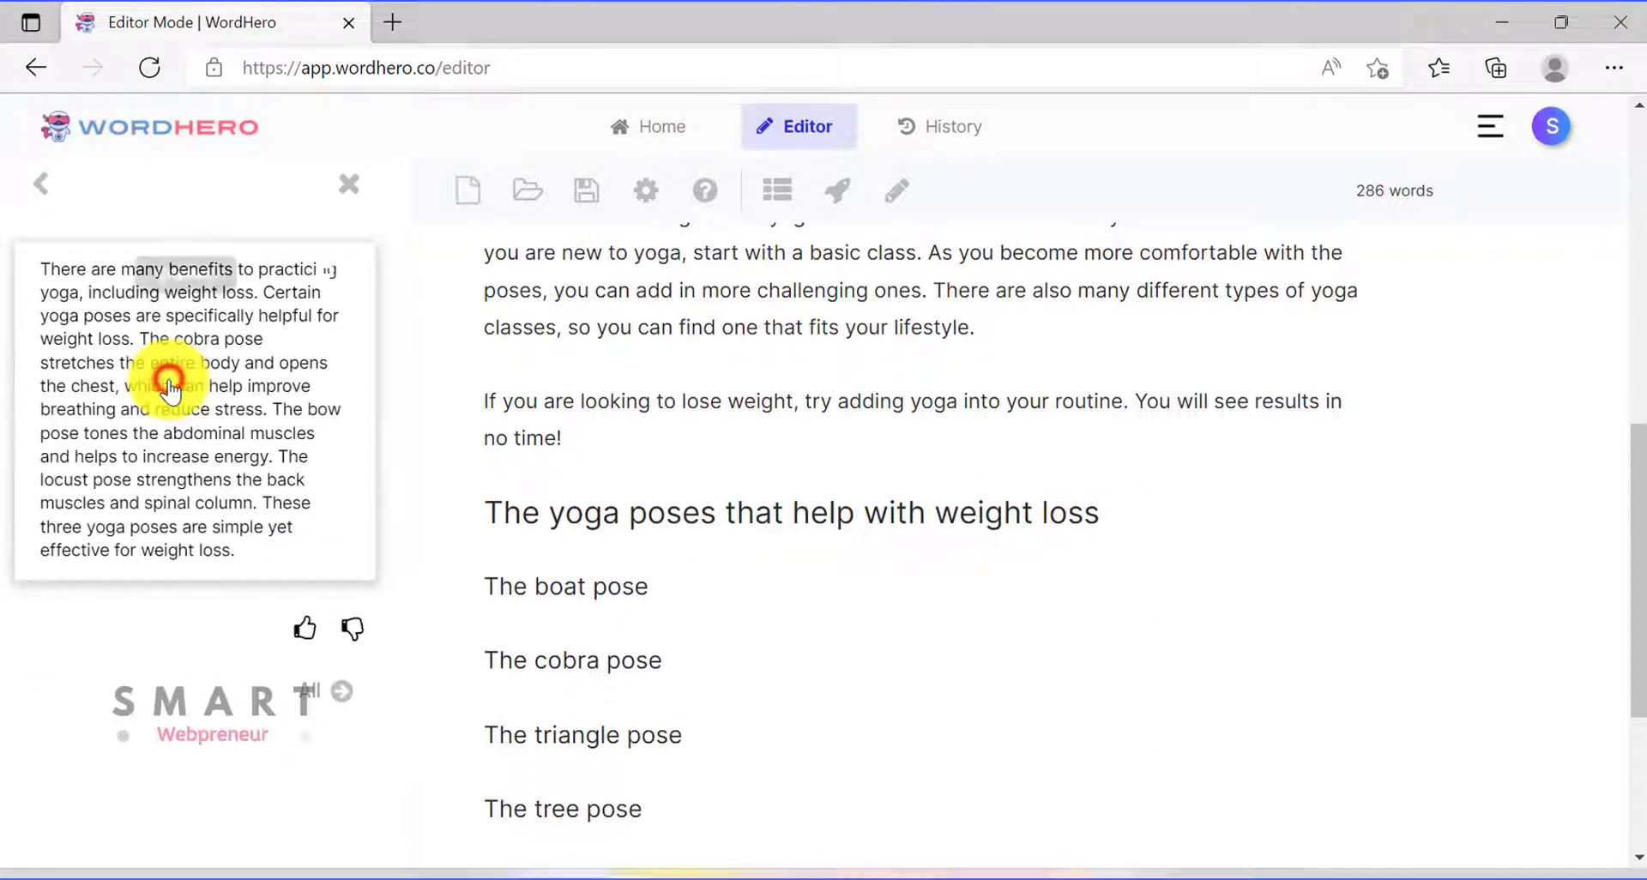
left_click(1101, 512)
key("Return")
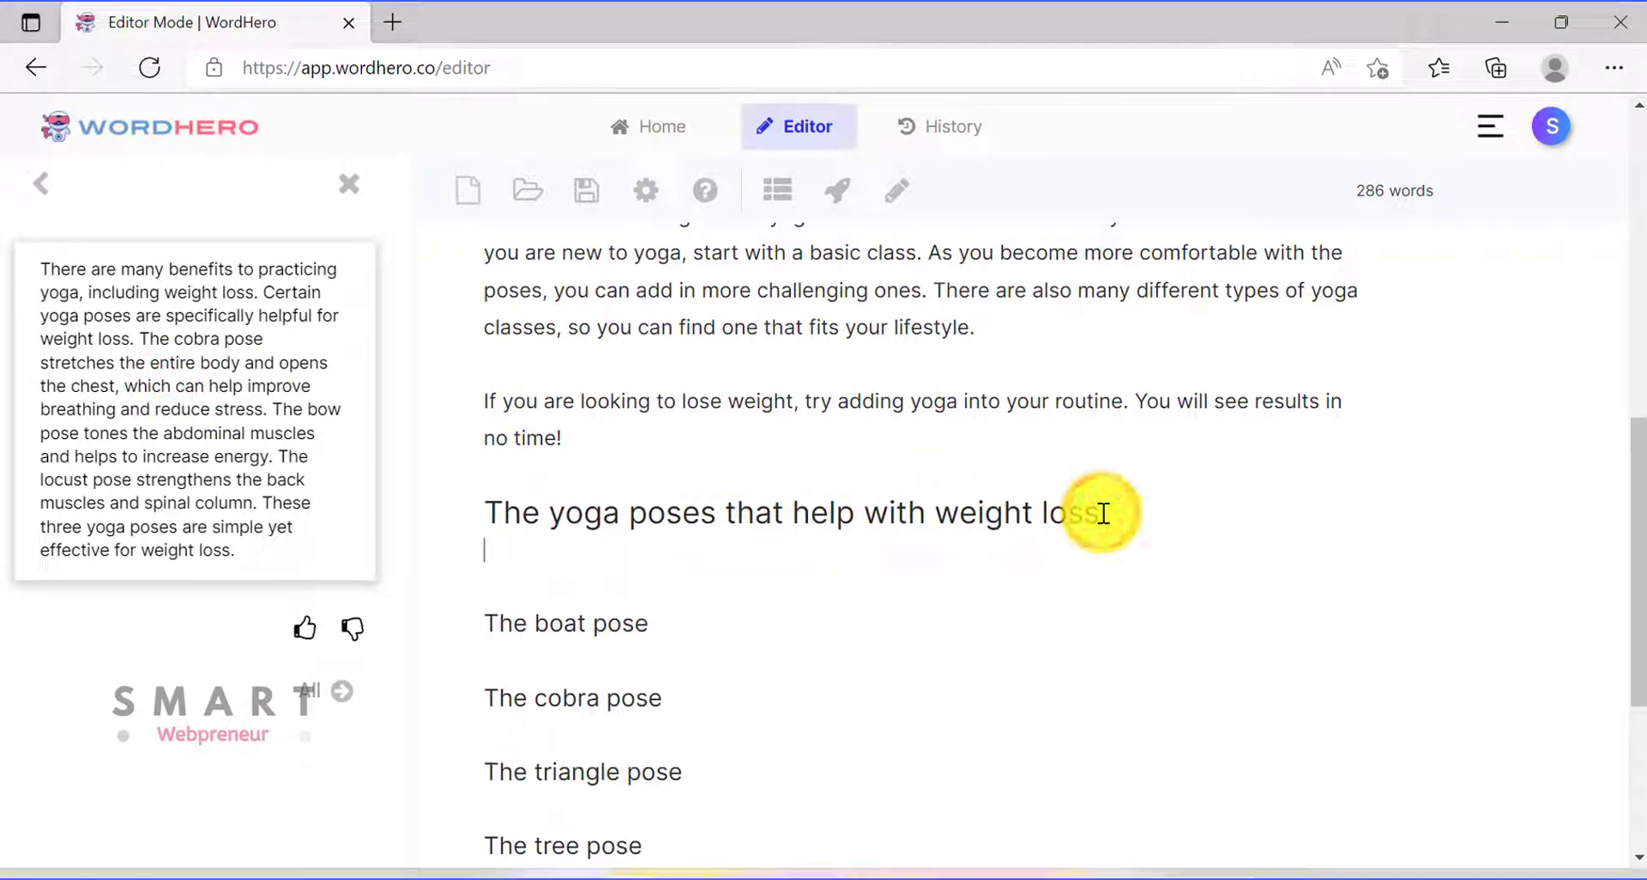
key("ctrl+v")
Generate AI text from the subheading "The boat pose" directly in the article
scroll(1102, 513, "down", 4)
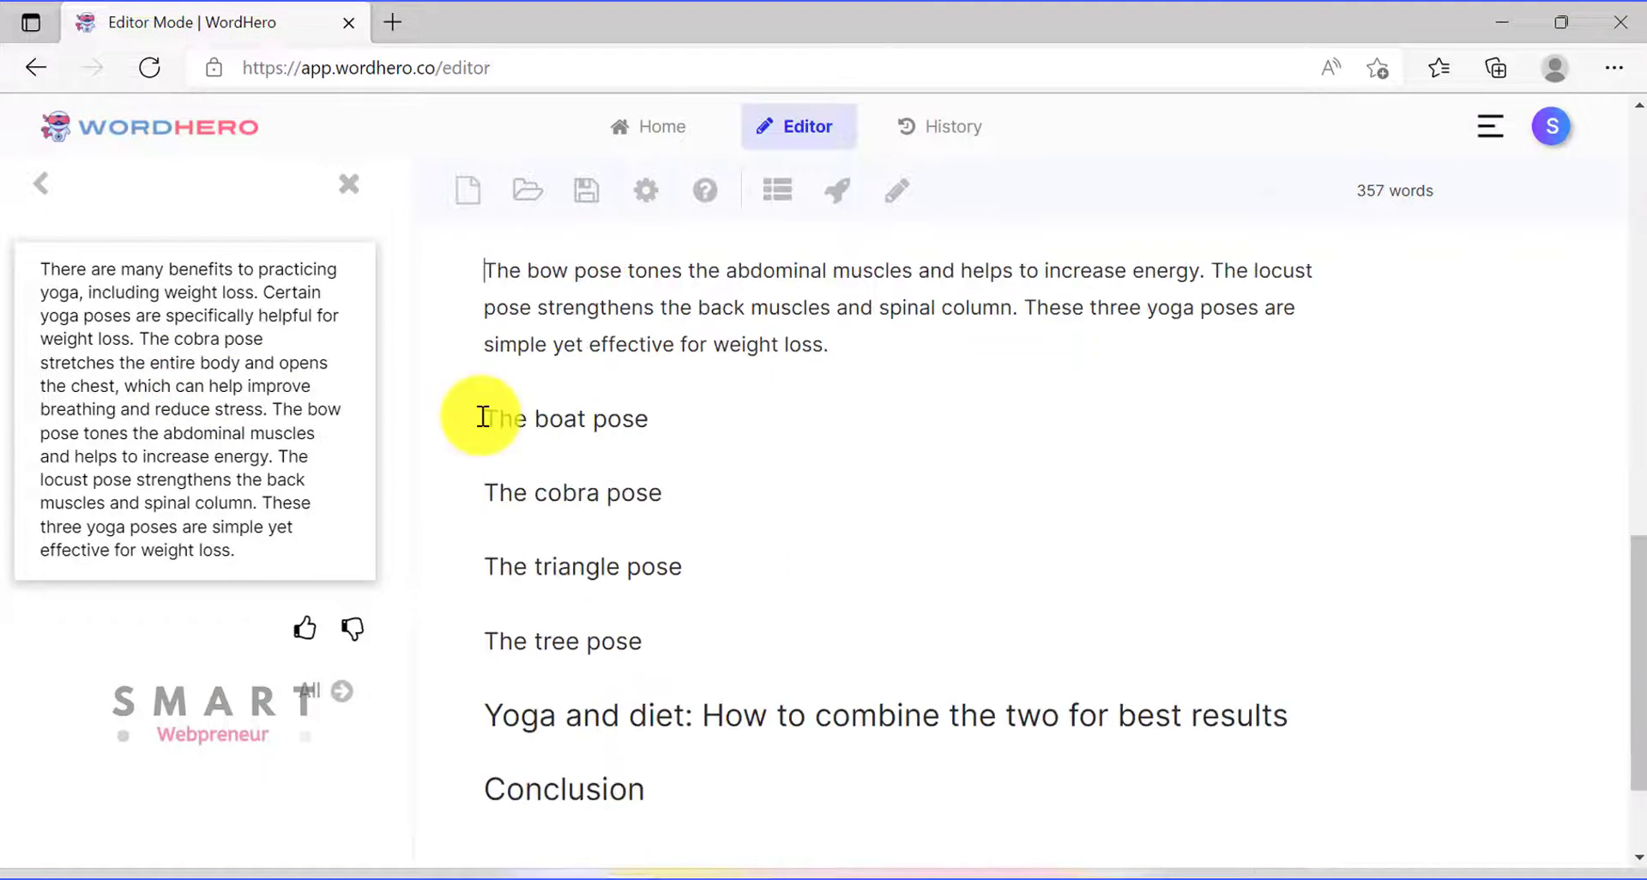
left_click_drag(480, 419, 672, 420)
left_click(832, 195)
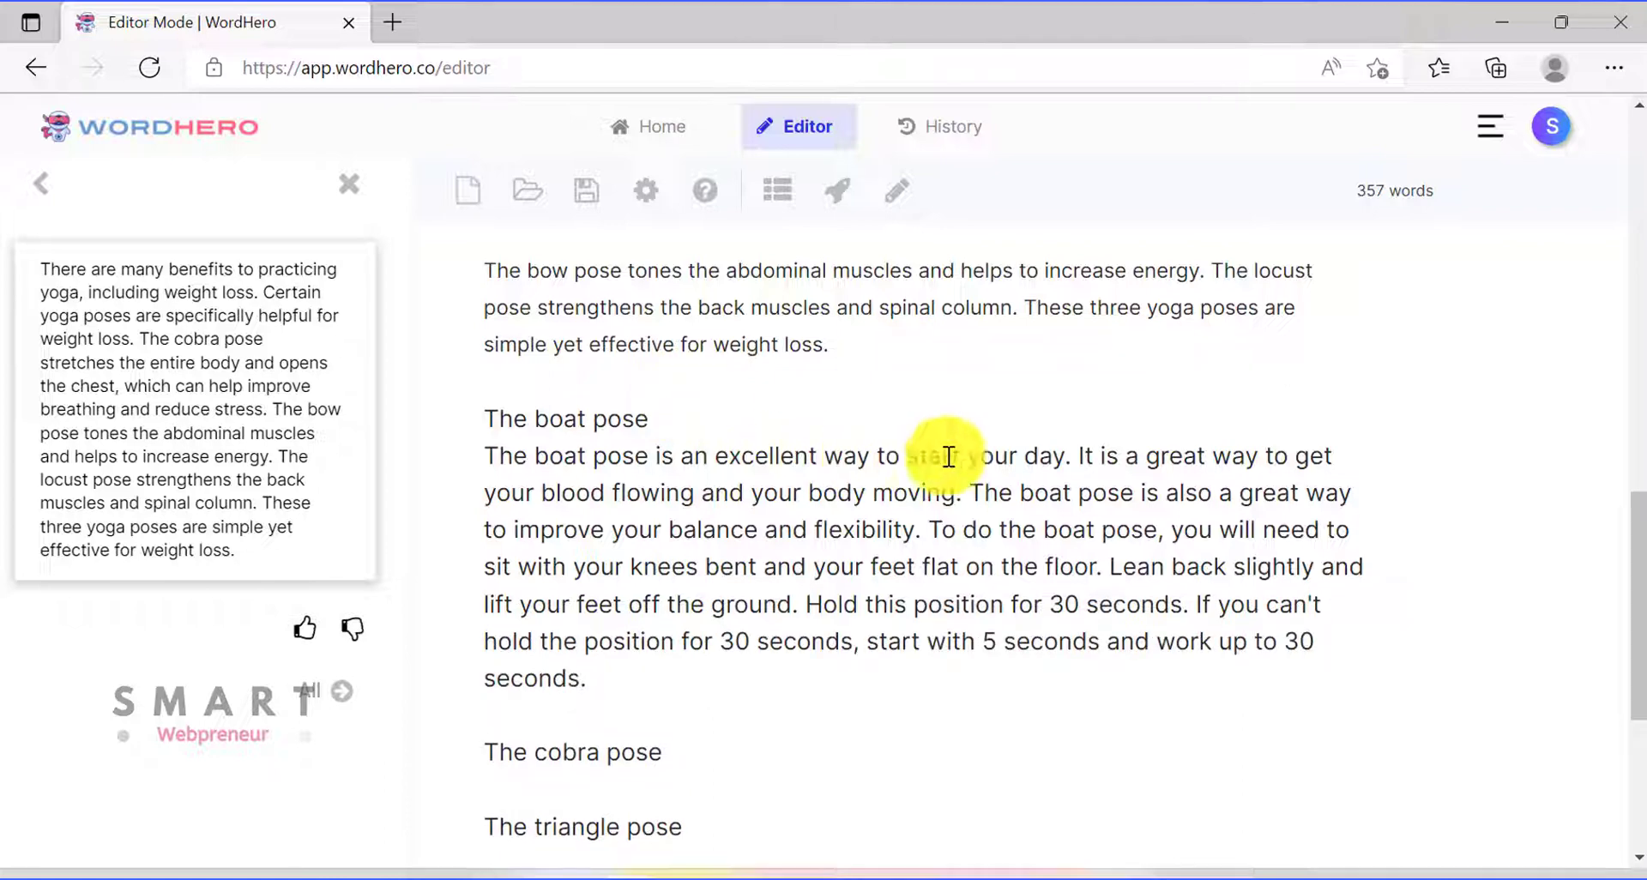
Turn the boat pose text into body paragraphs set off from the subheading, with a new paragraph starting at "To do the boat pose"
left_click(926, 527)
key("Return")
key("Return")
left_click(484, 456)
key("Return")
left_click_drag(485, 455, 963, 751)
left_click(1012, 806)
Generate AI text from the subheading "The cobra pose" as body paragraphs set off below it
scroll(976, 637, "down", 1)
left_click(673, 477)
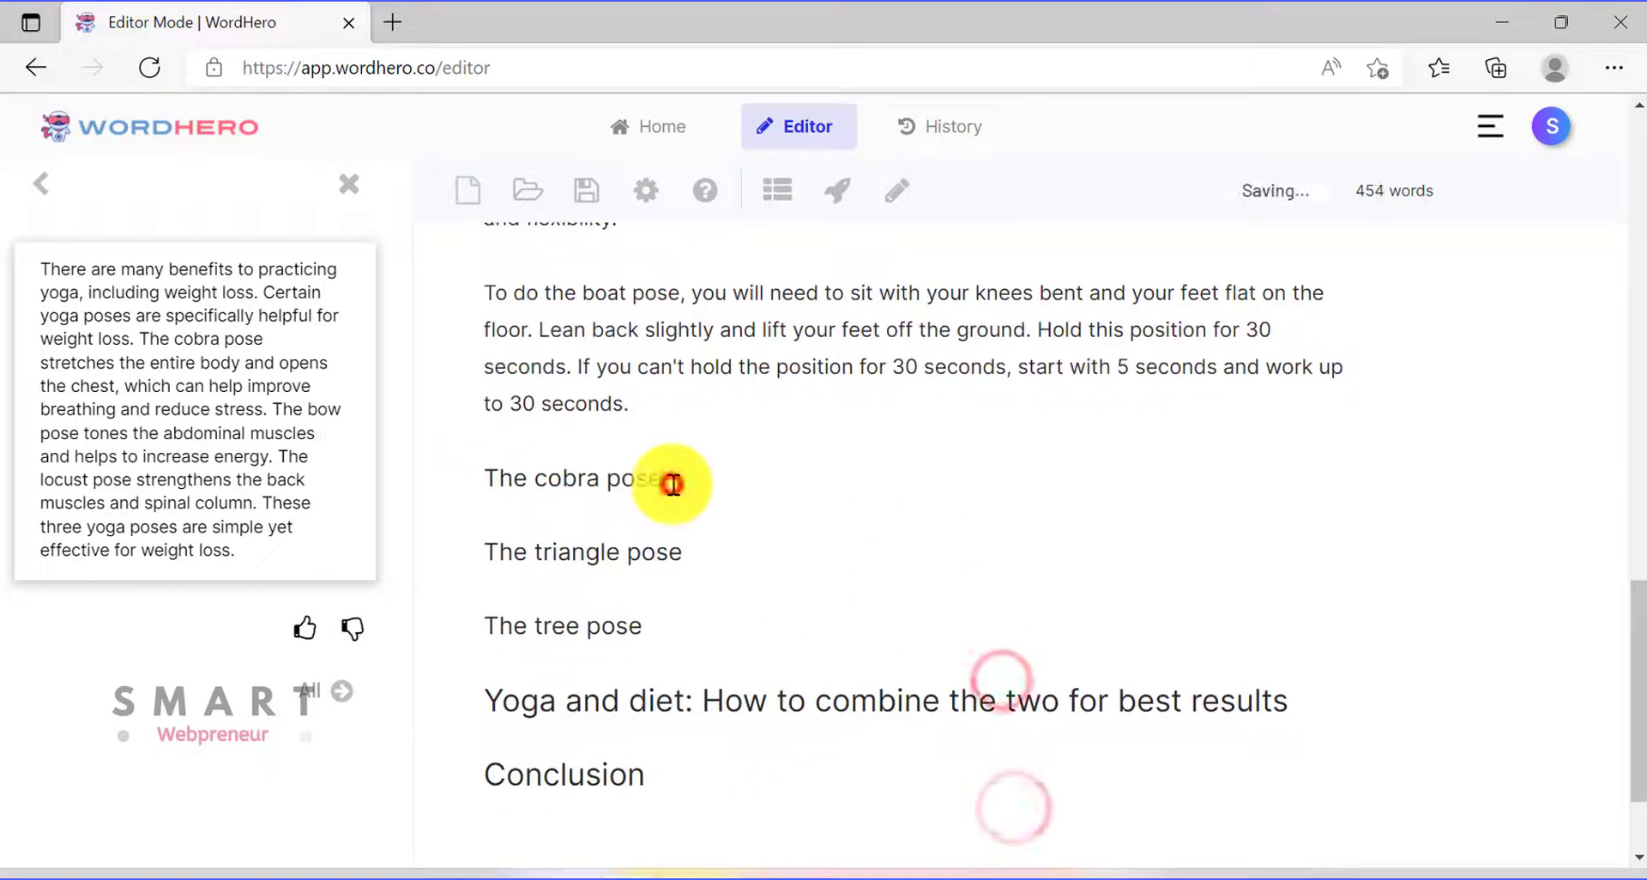
key("Return")
key("Return")
triple_click(643, 477)
left_click(835, 202)
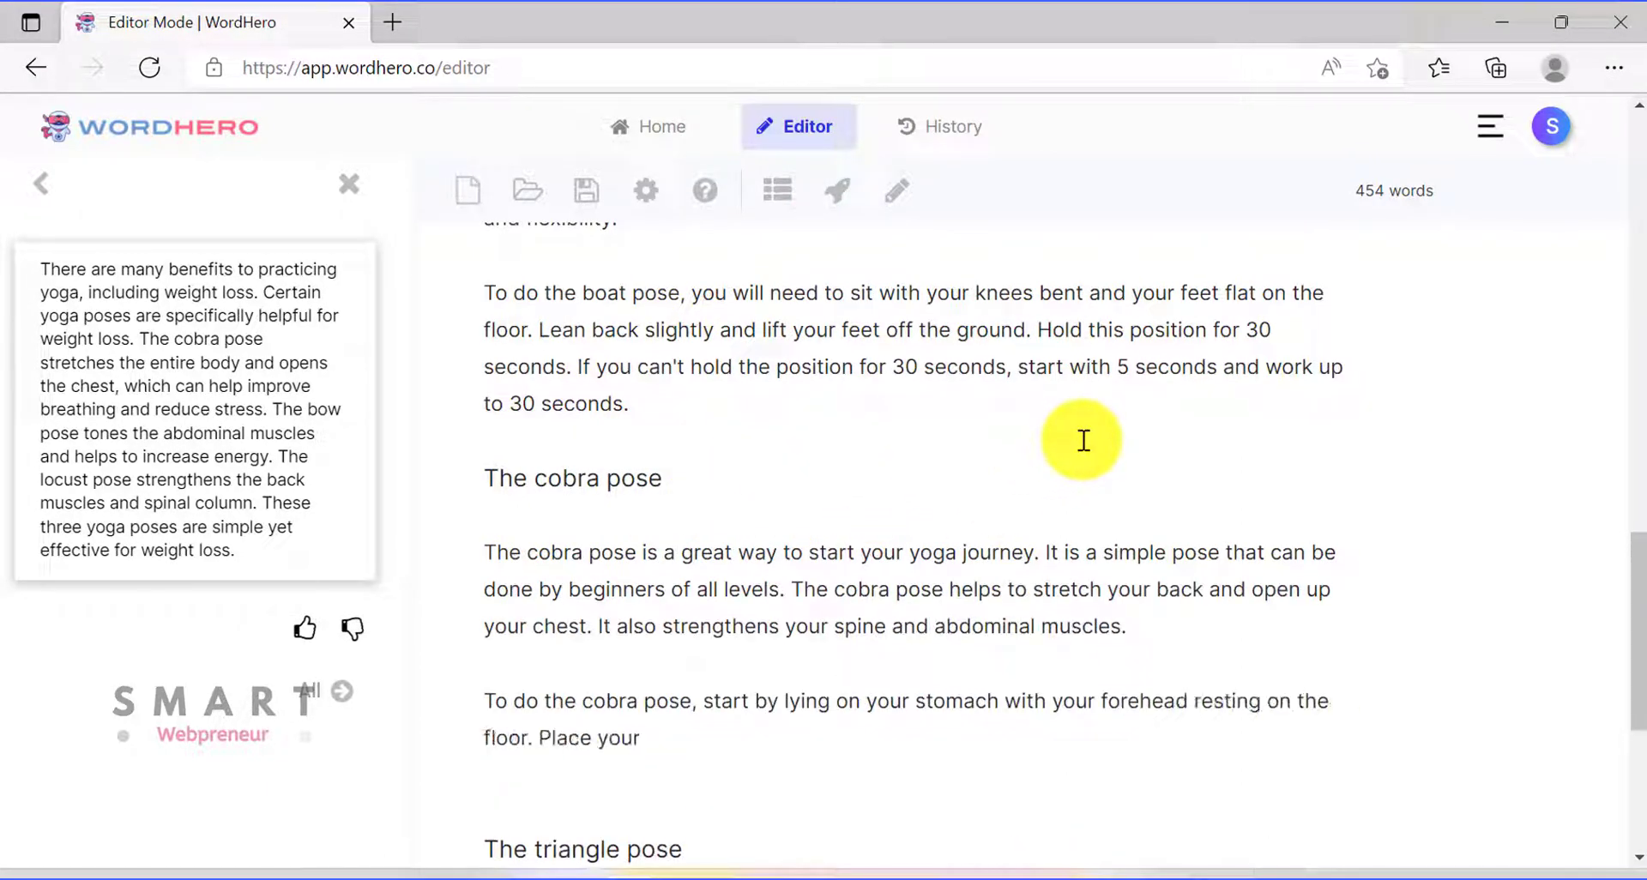
scroll(1083, 440, "down", 3)
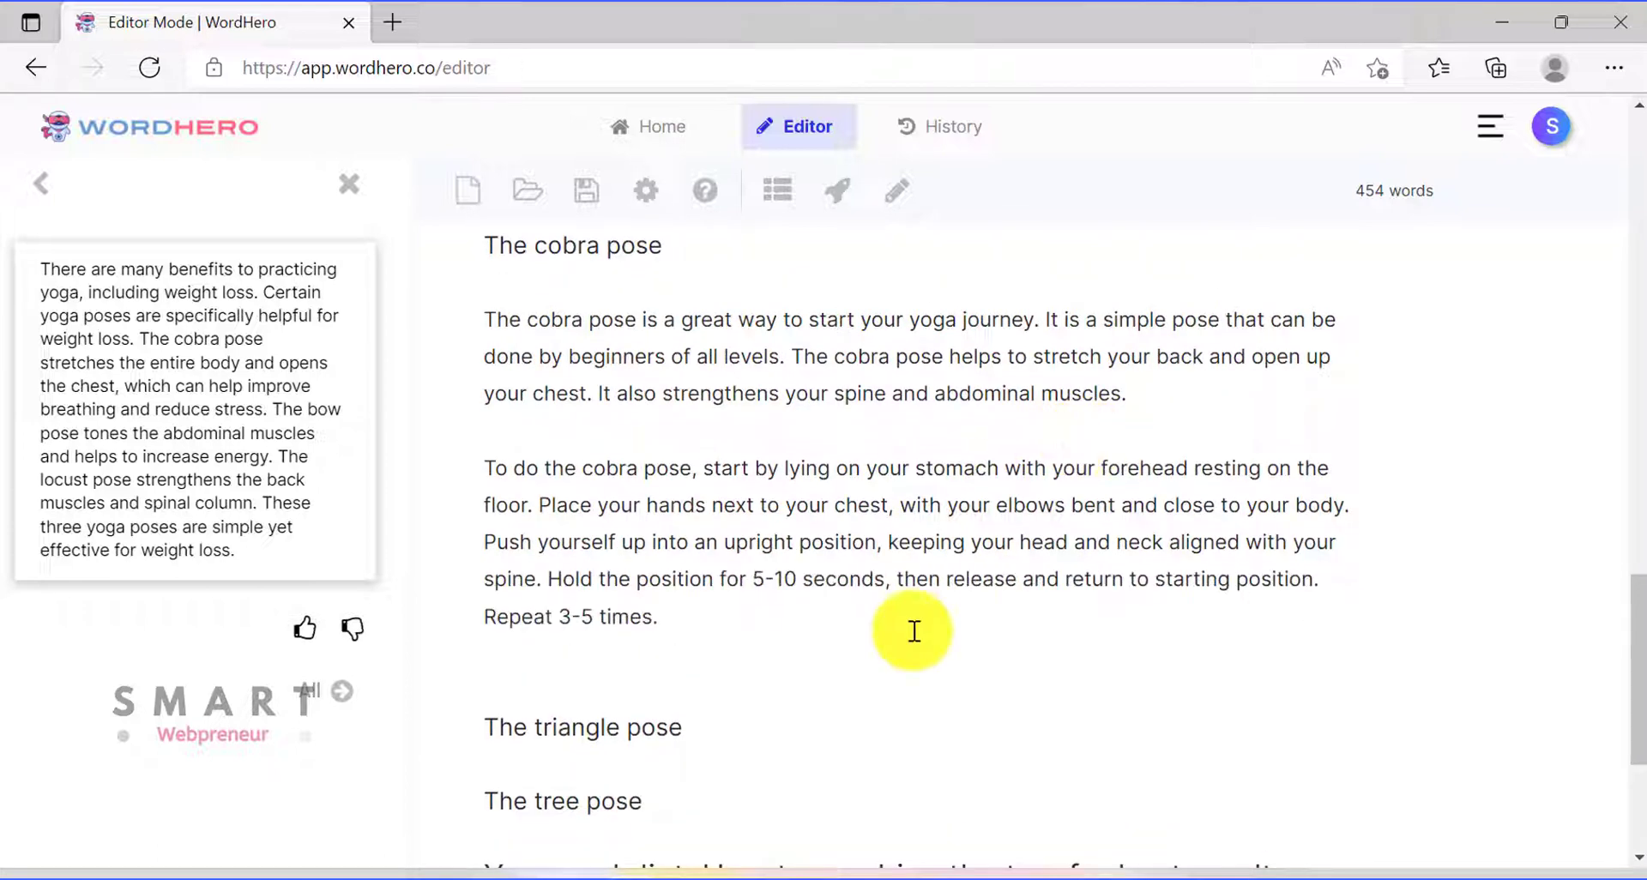
Generate AI text from the subheading "The triangle pose", set off from it by a blank line
scroll(643, 617, "down", 1)
left_click(701, 615)
key("Return")
key("Return")
triple_click(664, 606)
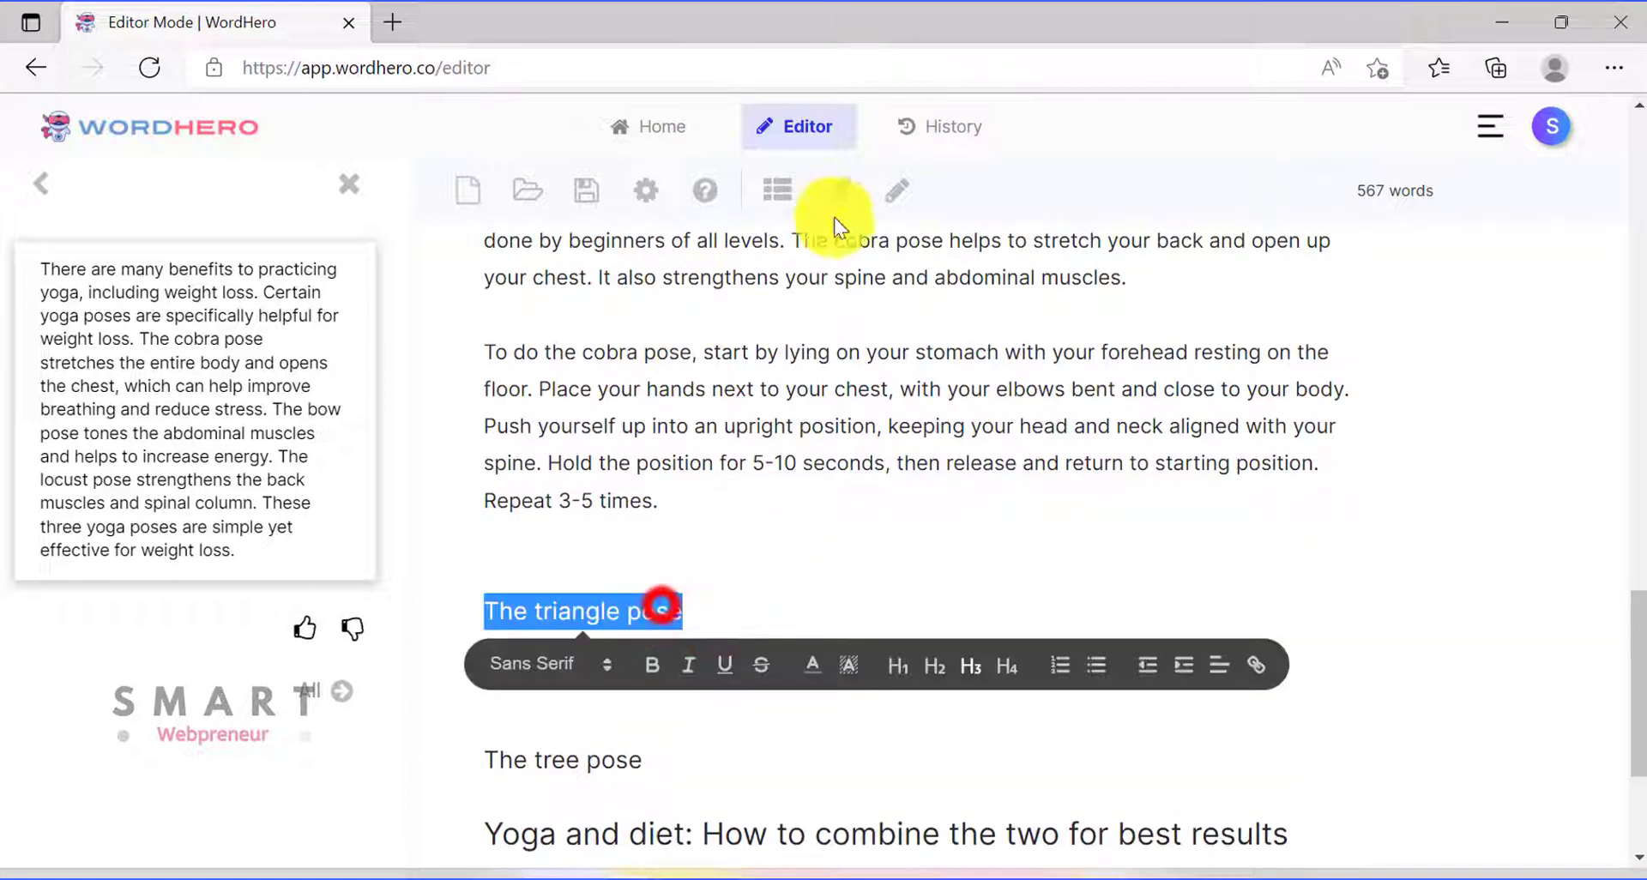
left_click(838, 189)
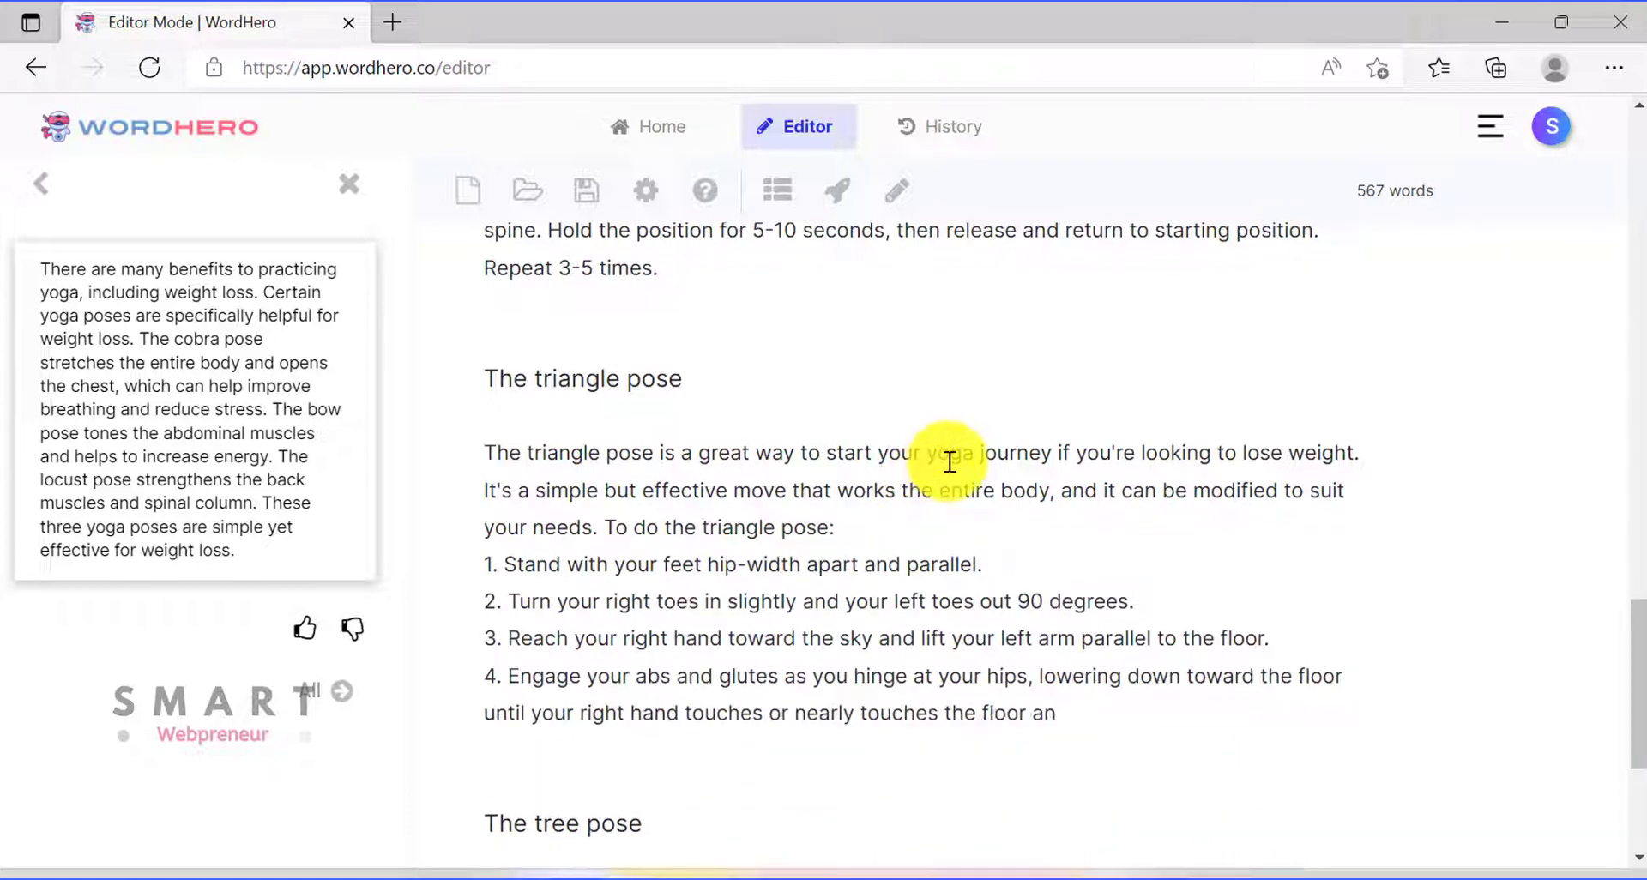
Delete the subheading "The tree pose" from the article
scroll(915, 526, "down", 3)
triple_click(478, 547)
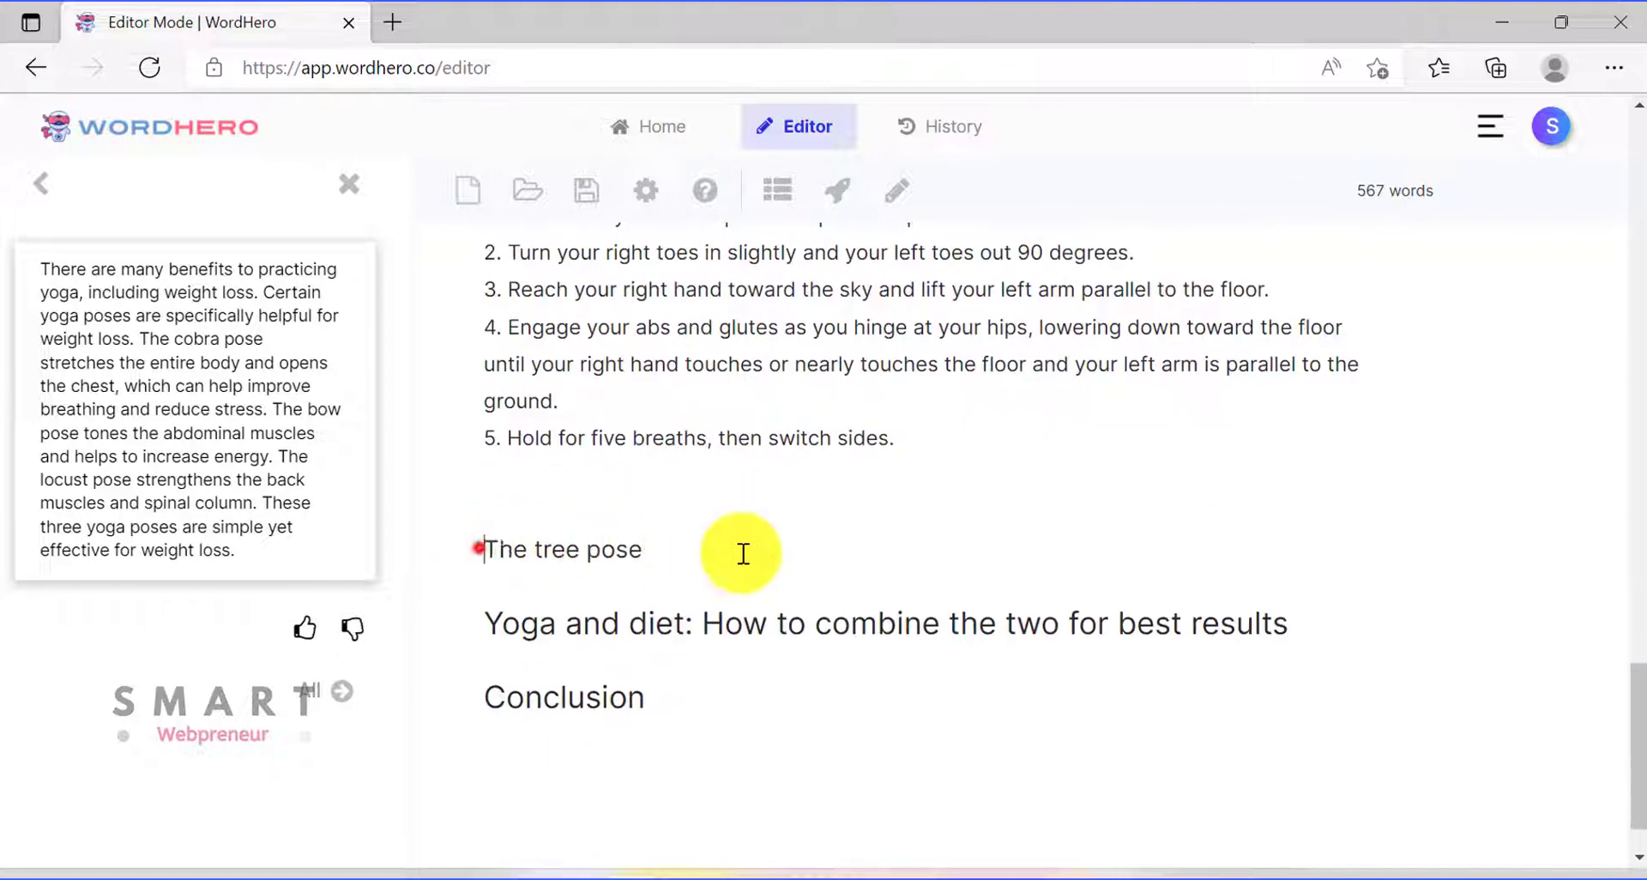
key("BackSpace")
Generate AI text from the heading "Yoga and diet: How to combine the two for best results" and set it off from the Conclusion heading
triple_click(478, 549)
left_click(837, 192)
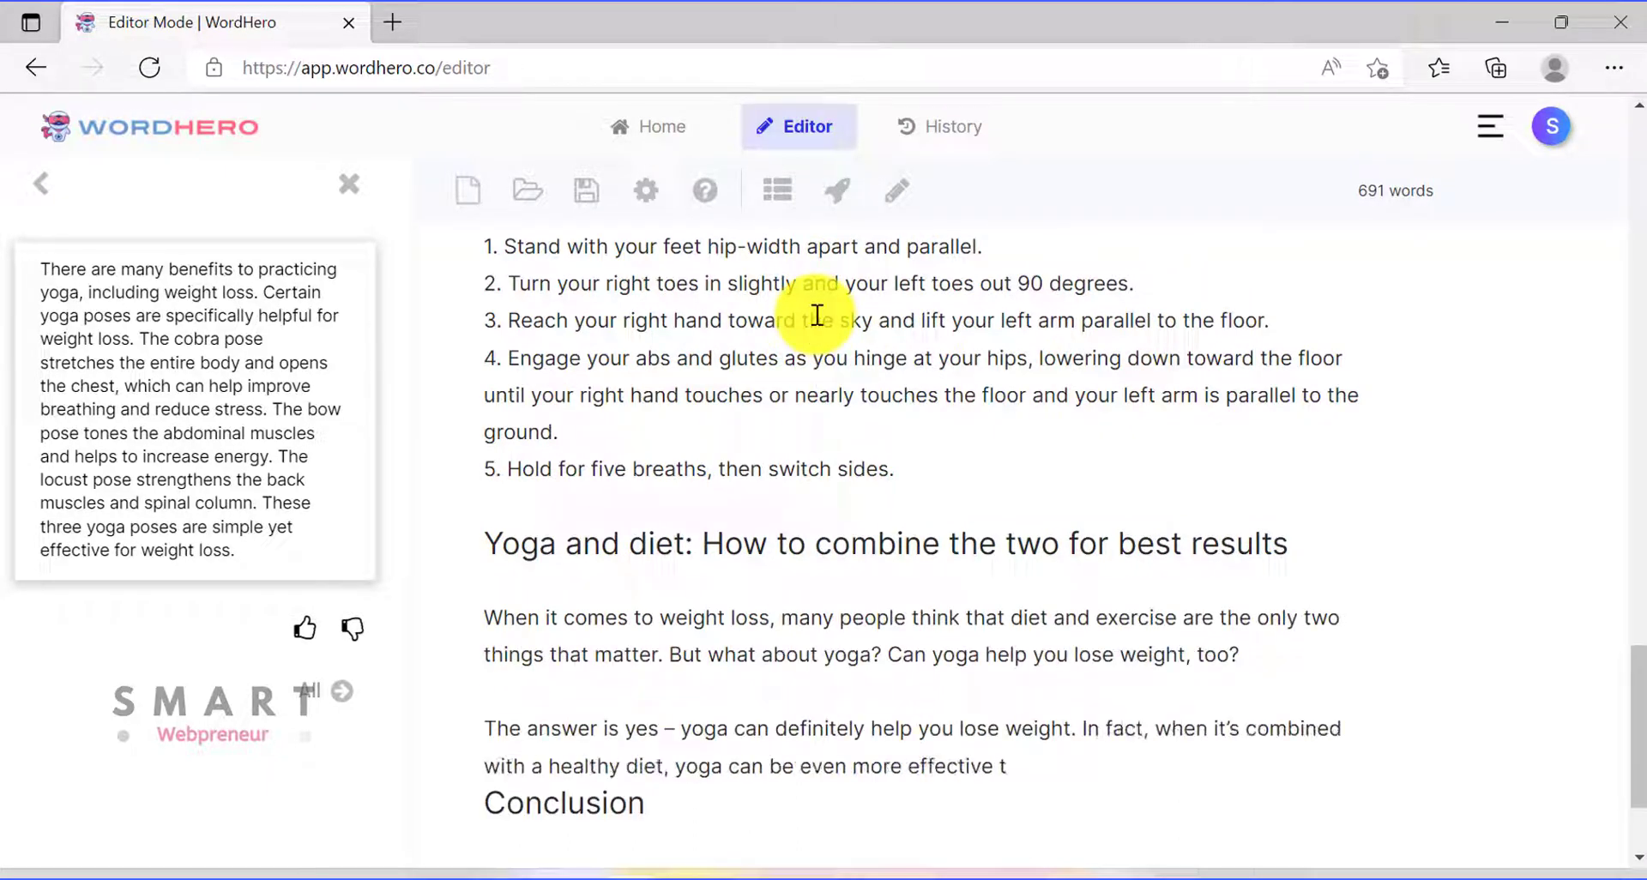
scroll(1192, 333, "down", 1)
scroll(1192, 332, "down", 3)
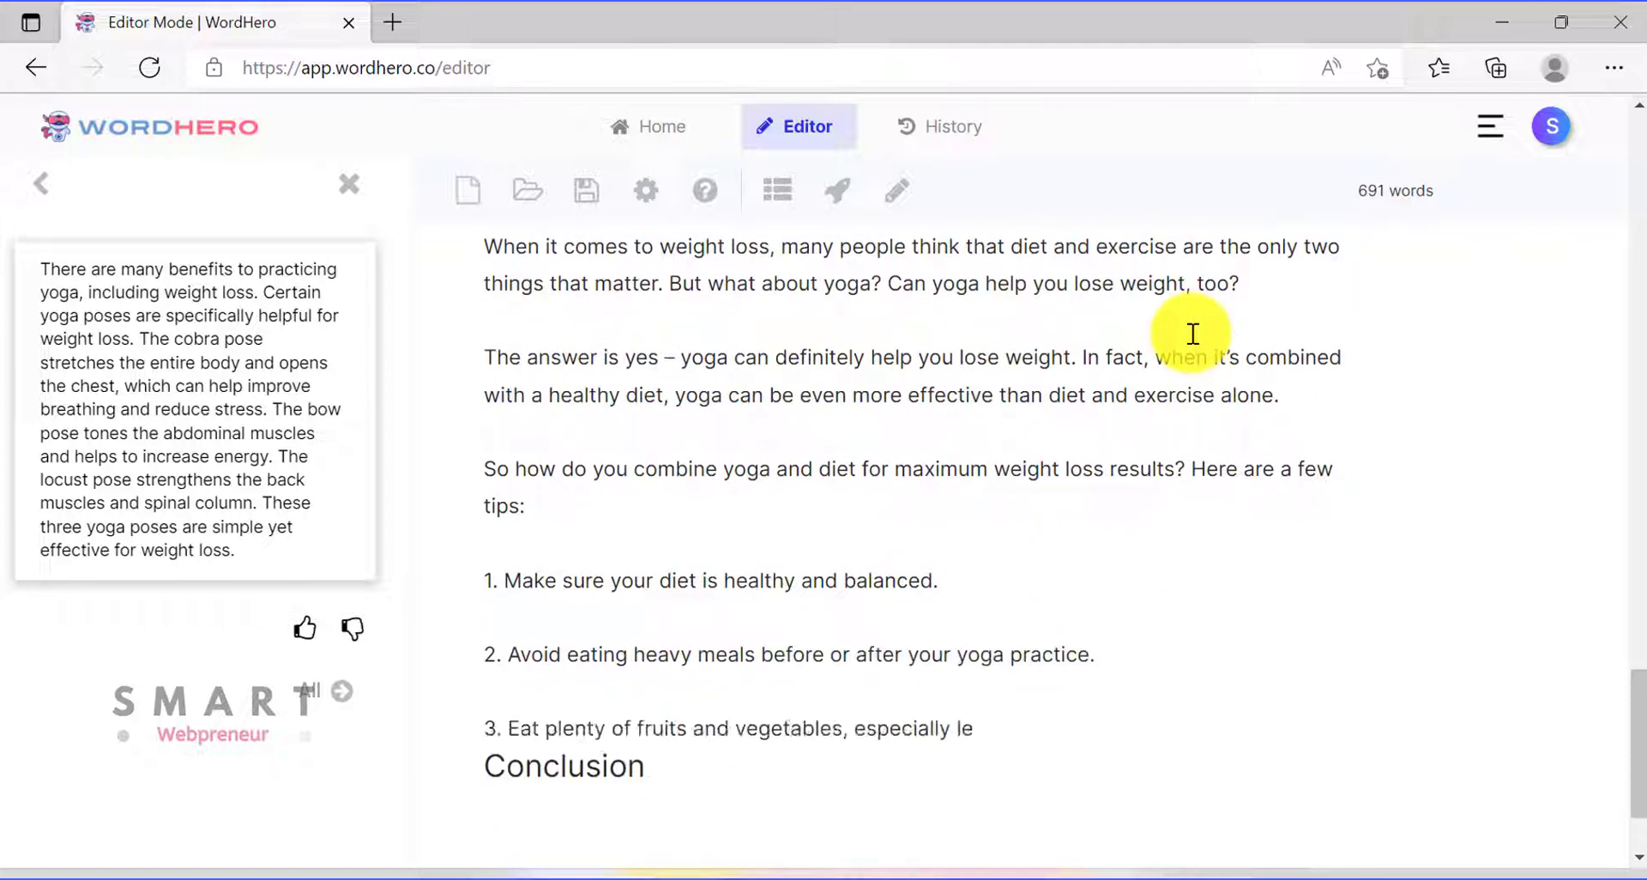
scroll(1192, 333, "down", 3)
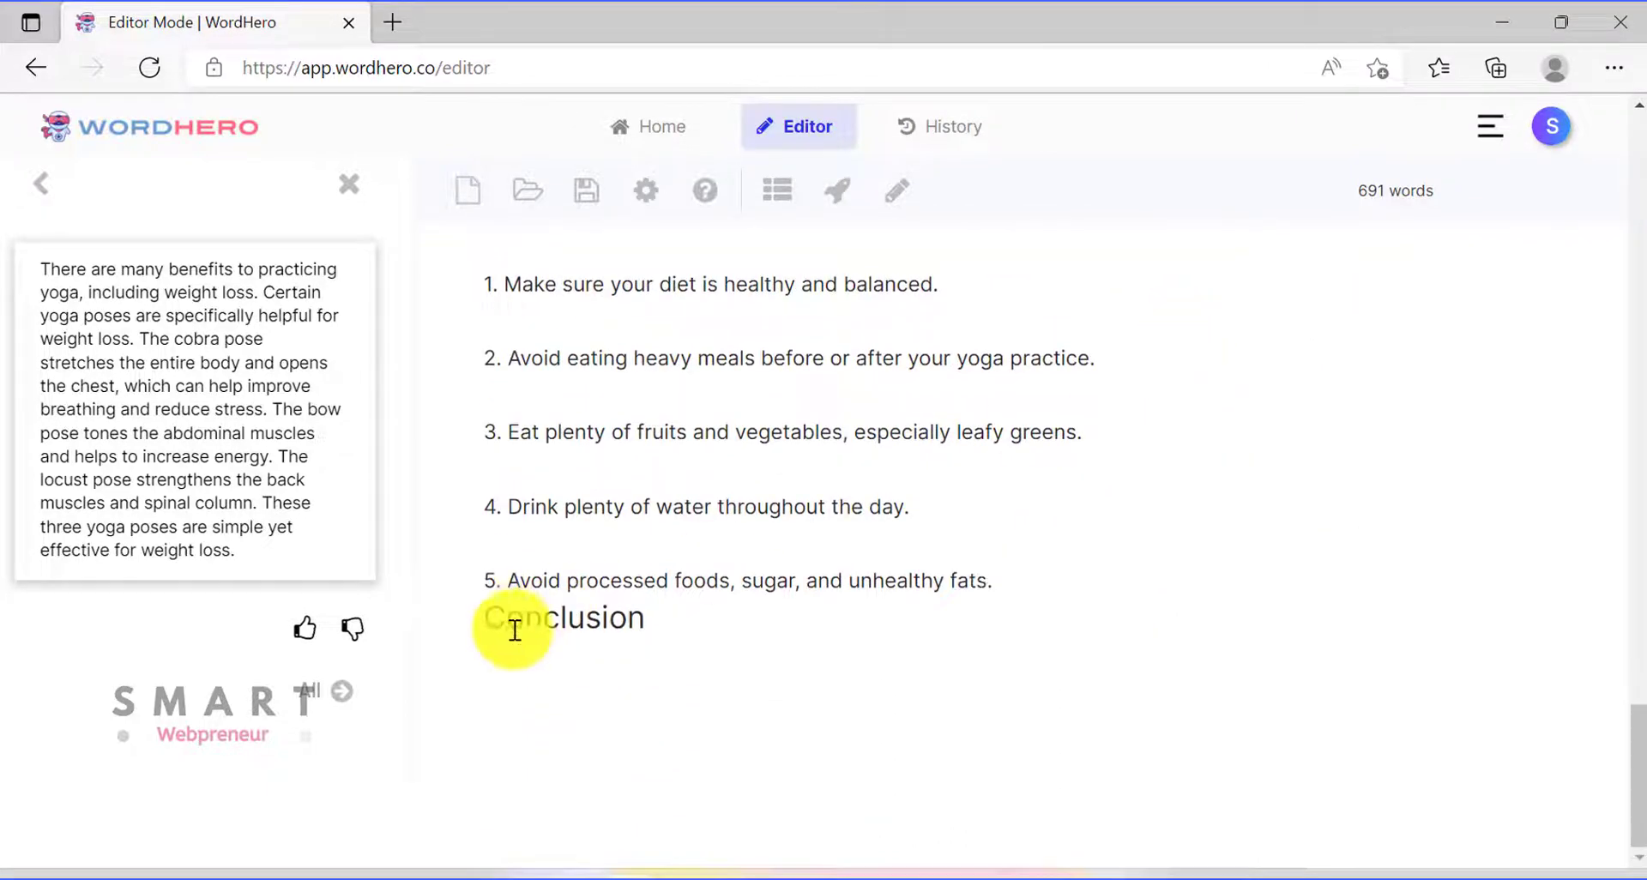
left_click(489, 619)
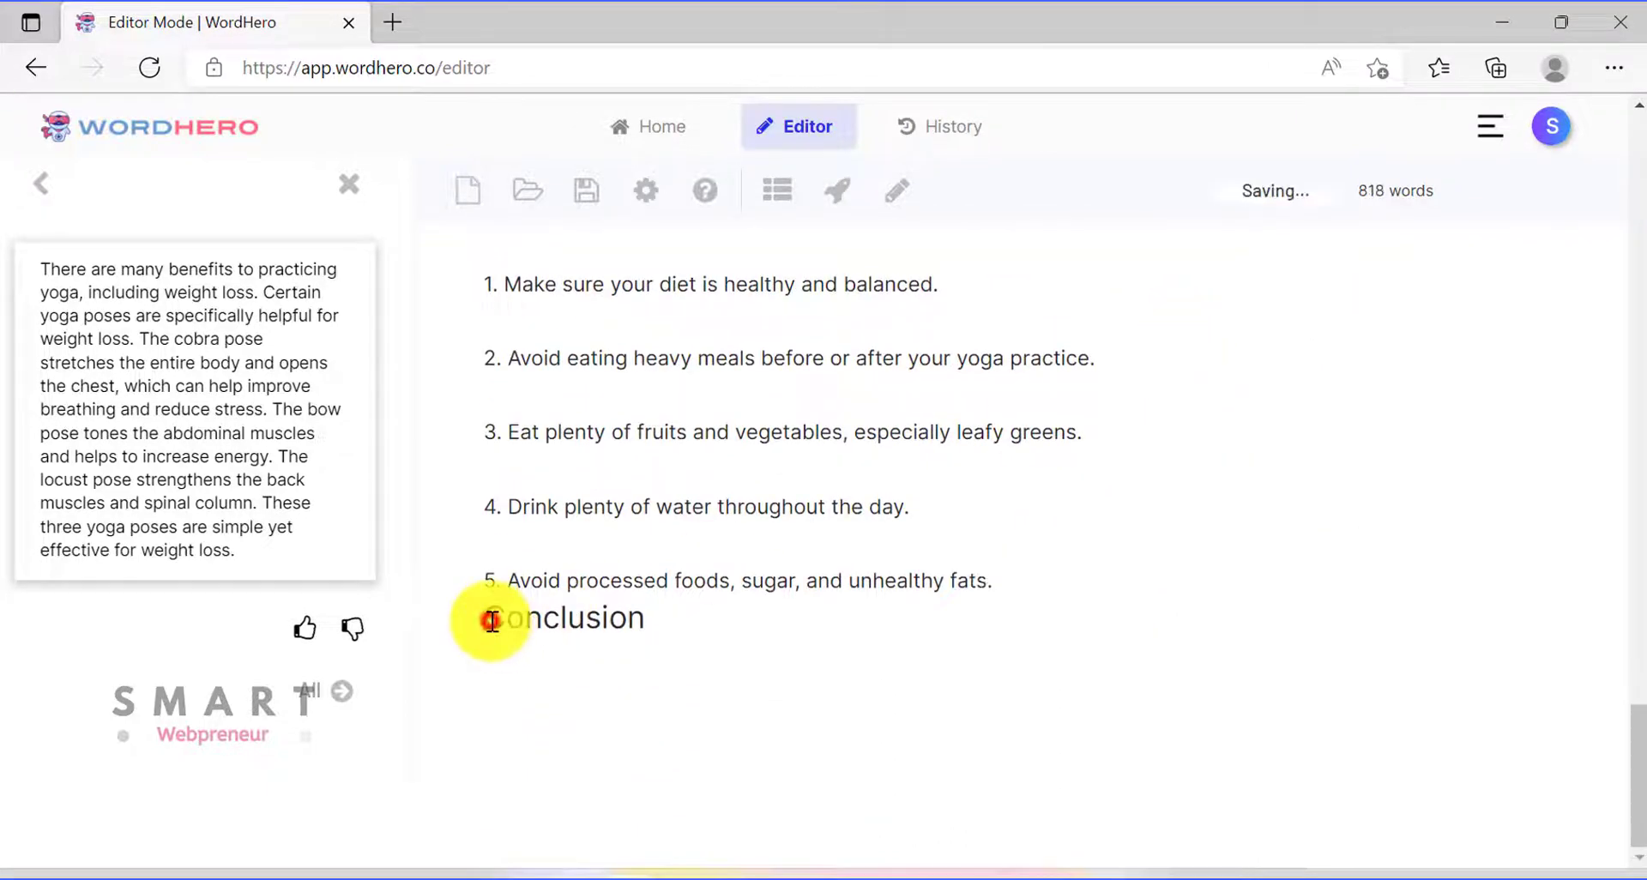
Generate blog conclusions with the short description set to the article title "How to Lose Weight with Yoga for Beginners"
left_click(362, 185)
scroll(226, 485, "up", 5)
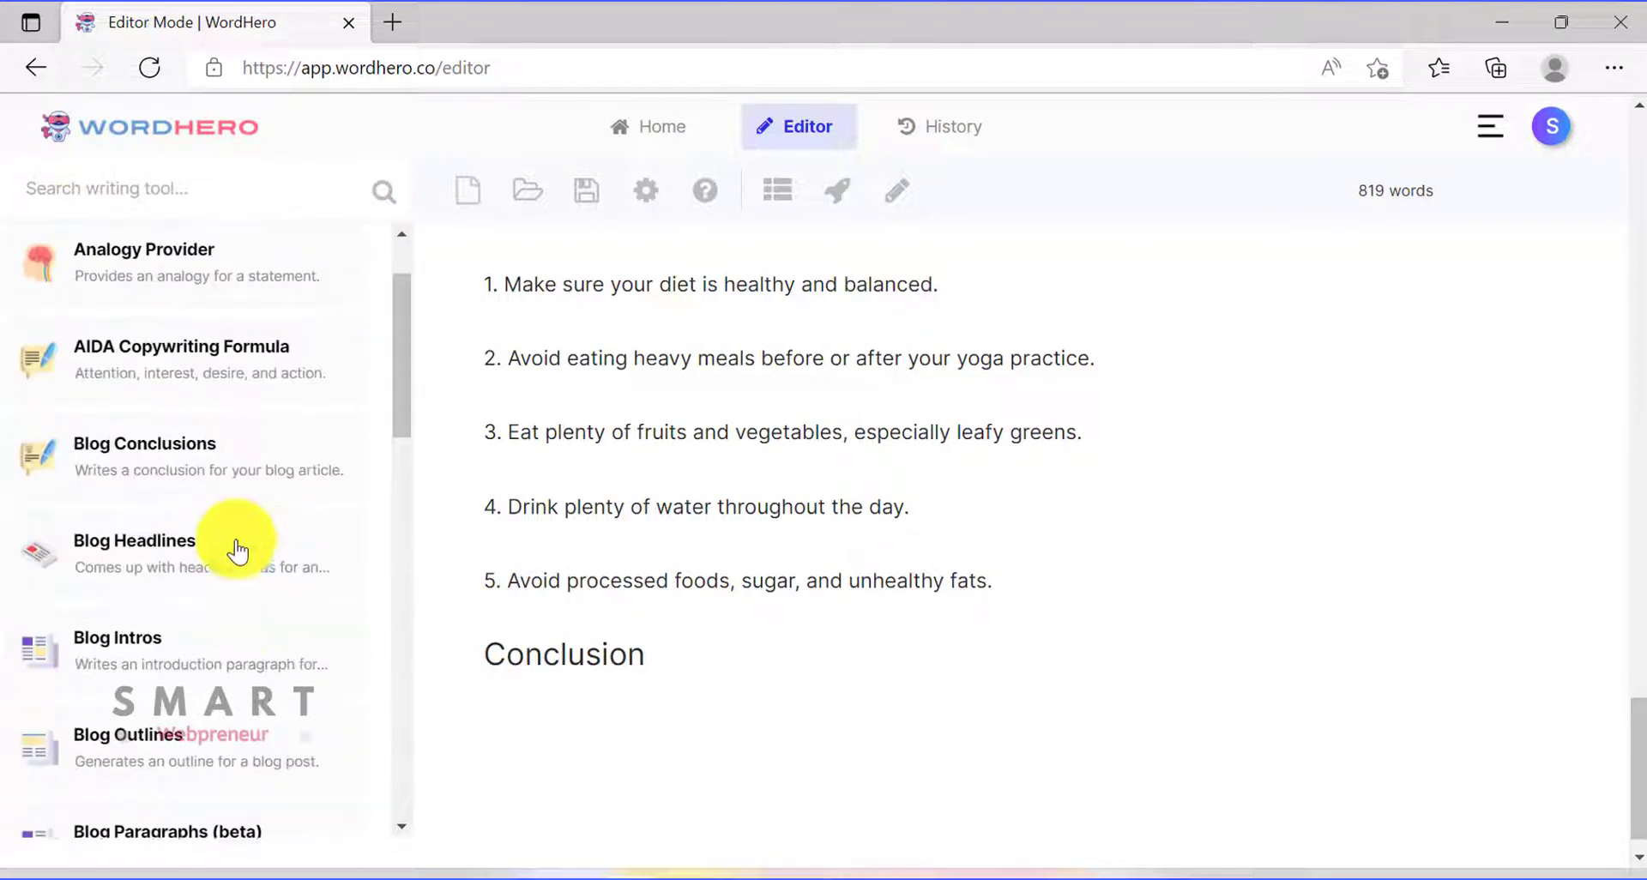
left_click(220, 583)
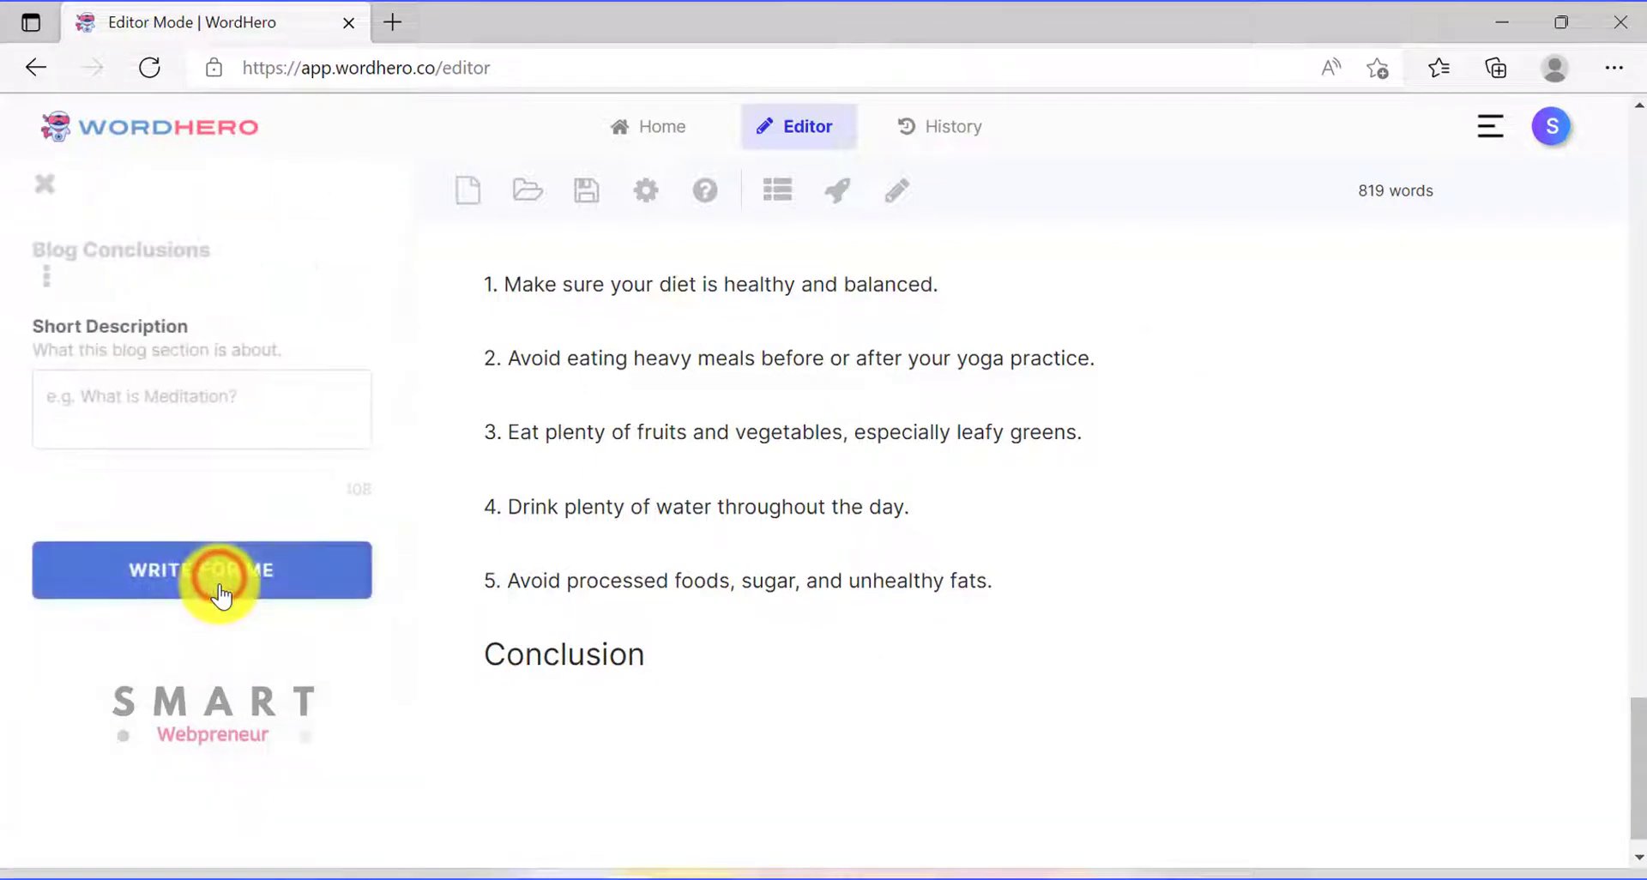
scroll(843, 445, "up", 20)
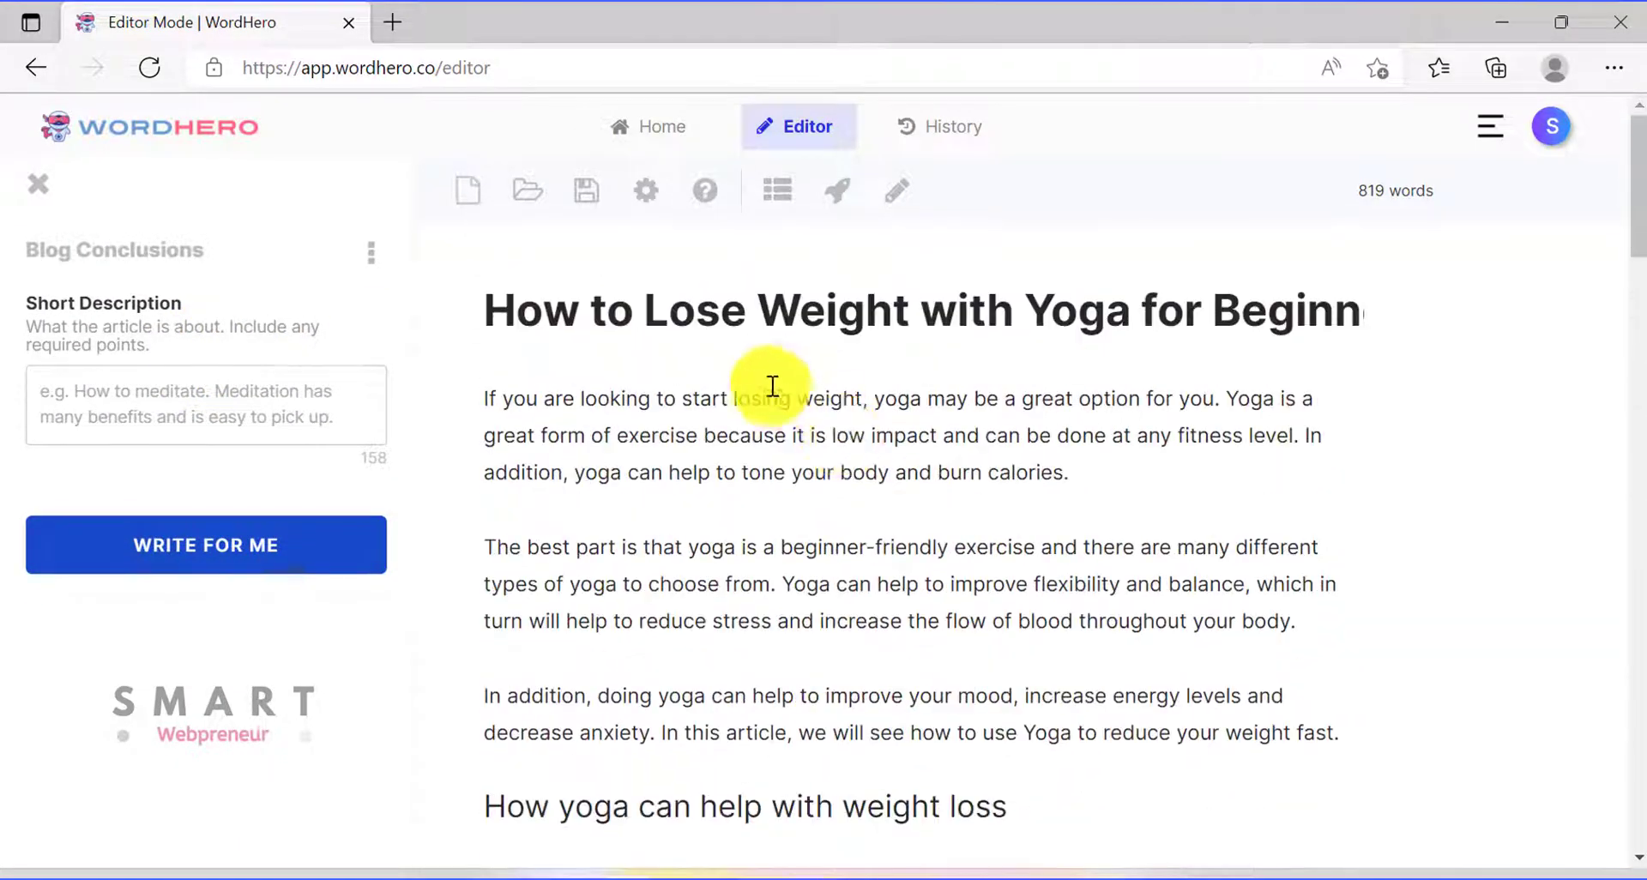
triple_click(790, 312)
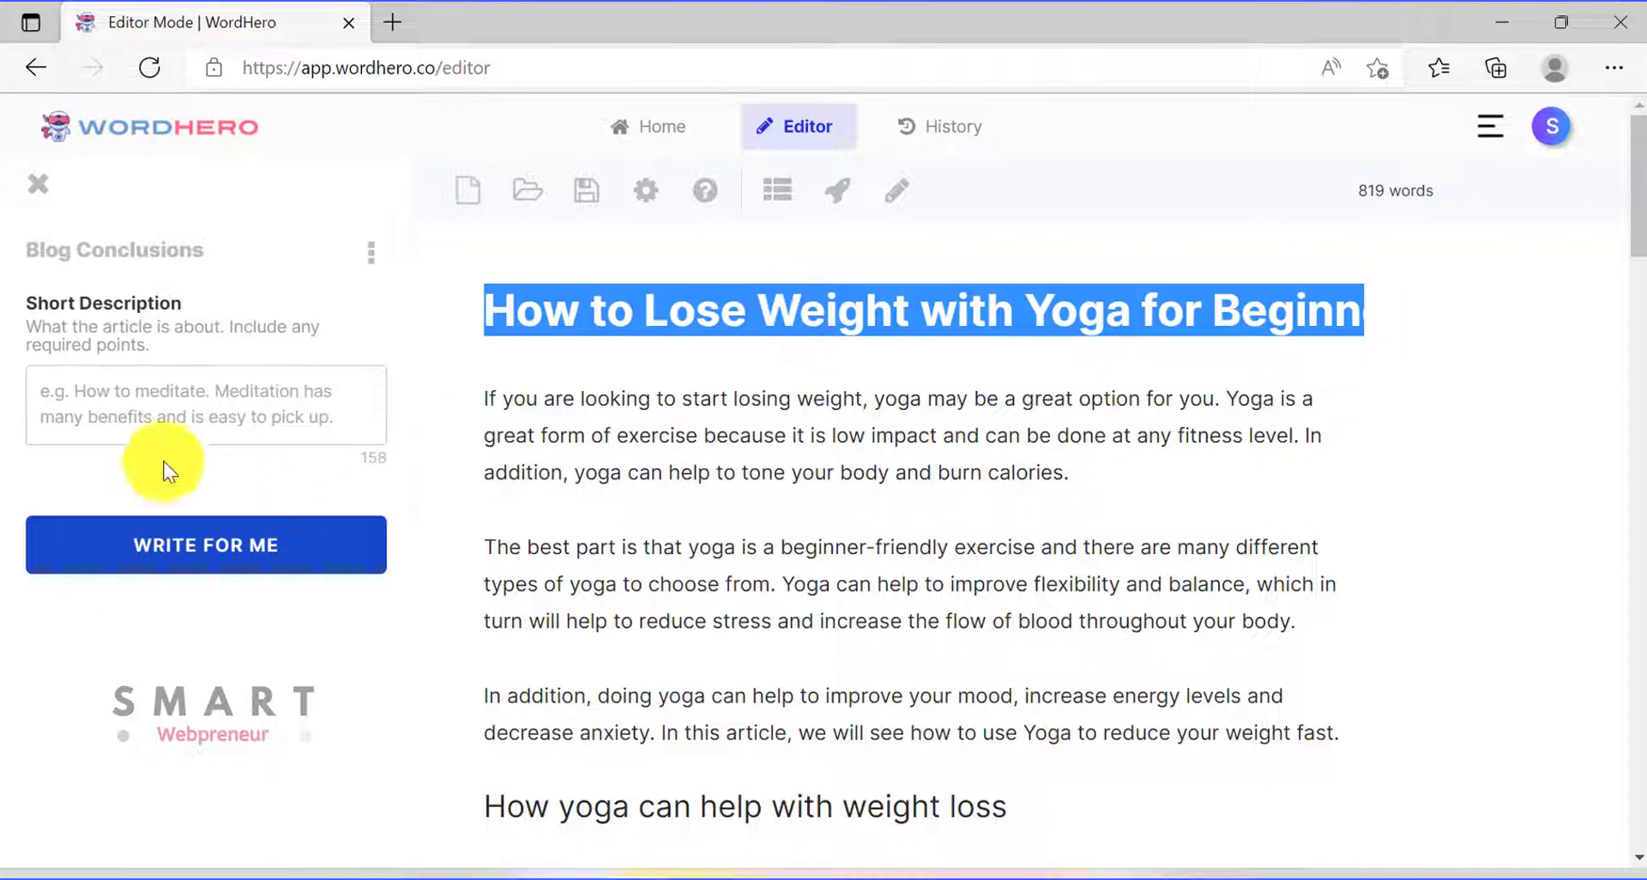
left_click(177, 390)
key("ctrl+v")
left_click(217, 556)
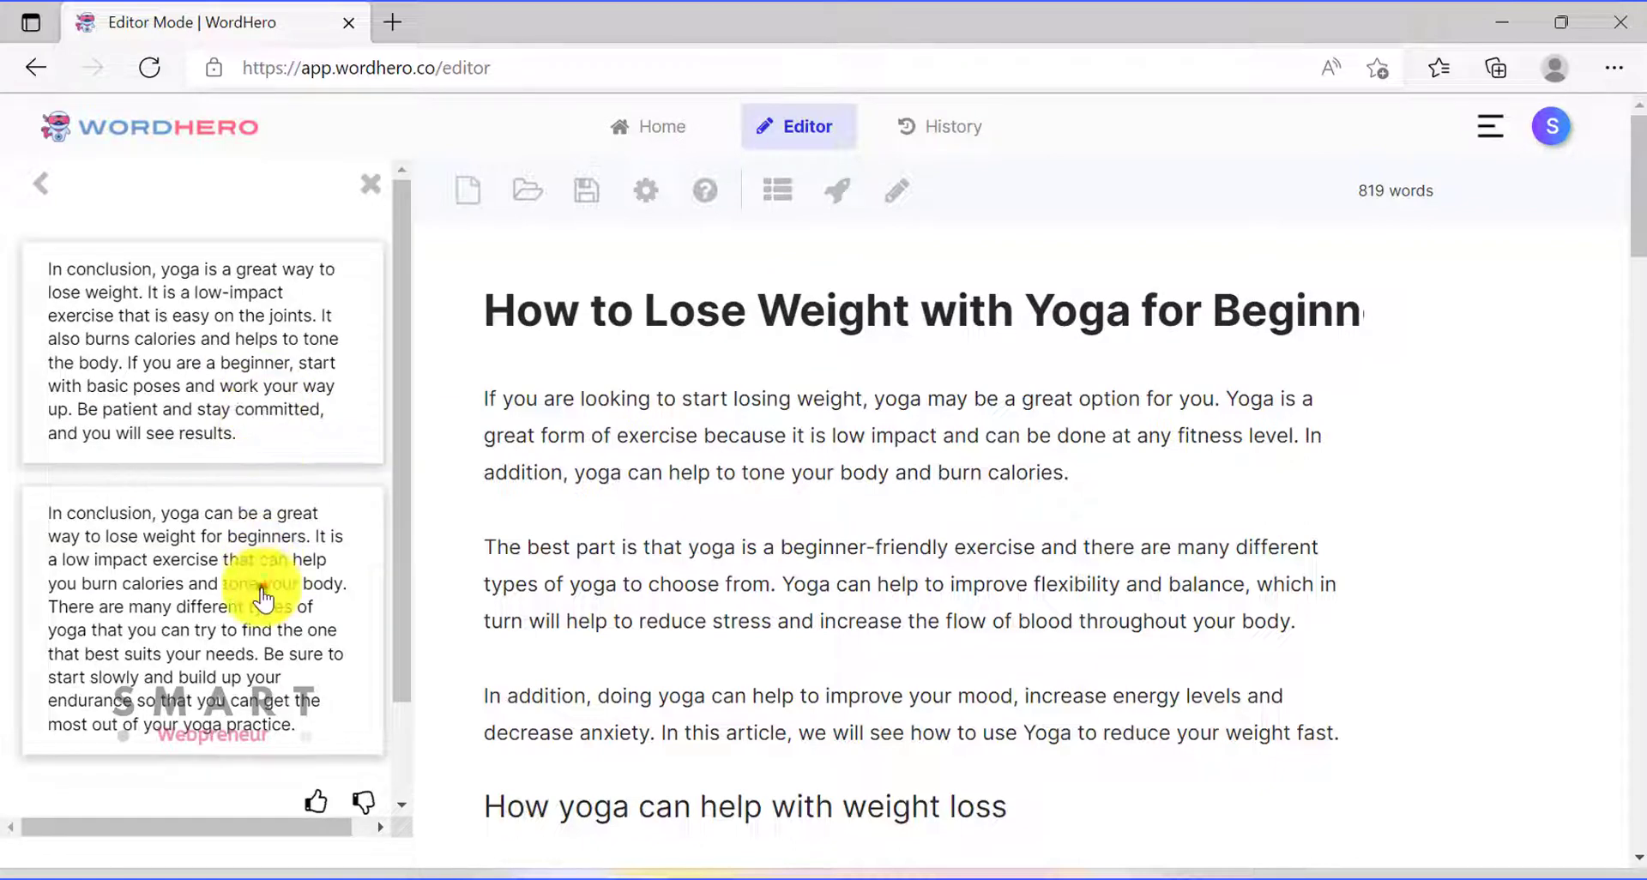
Insert the second generated conclusion below the heading "Conclusion"
left_click(266, 587)
scroll(747, 669, "down", 5)
scroll(747, 669, "down", 20)
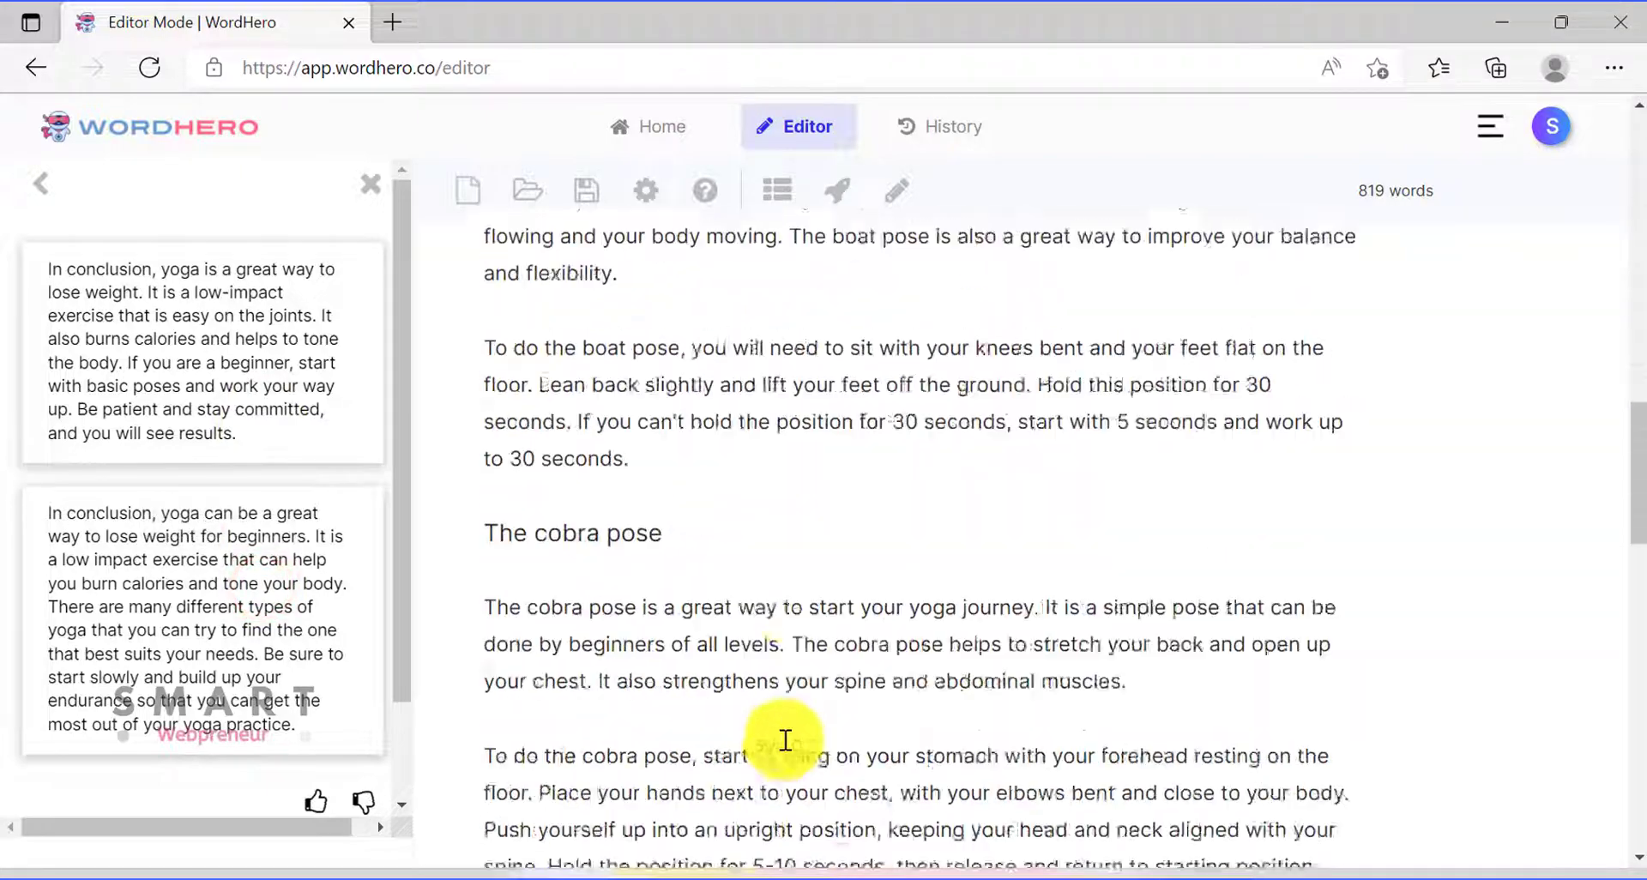
left_click(500, 662)
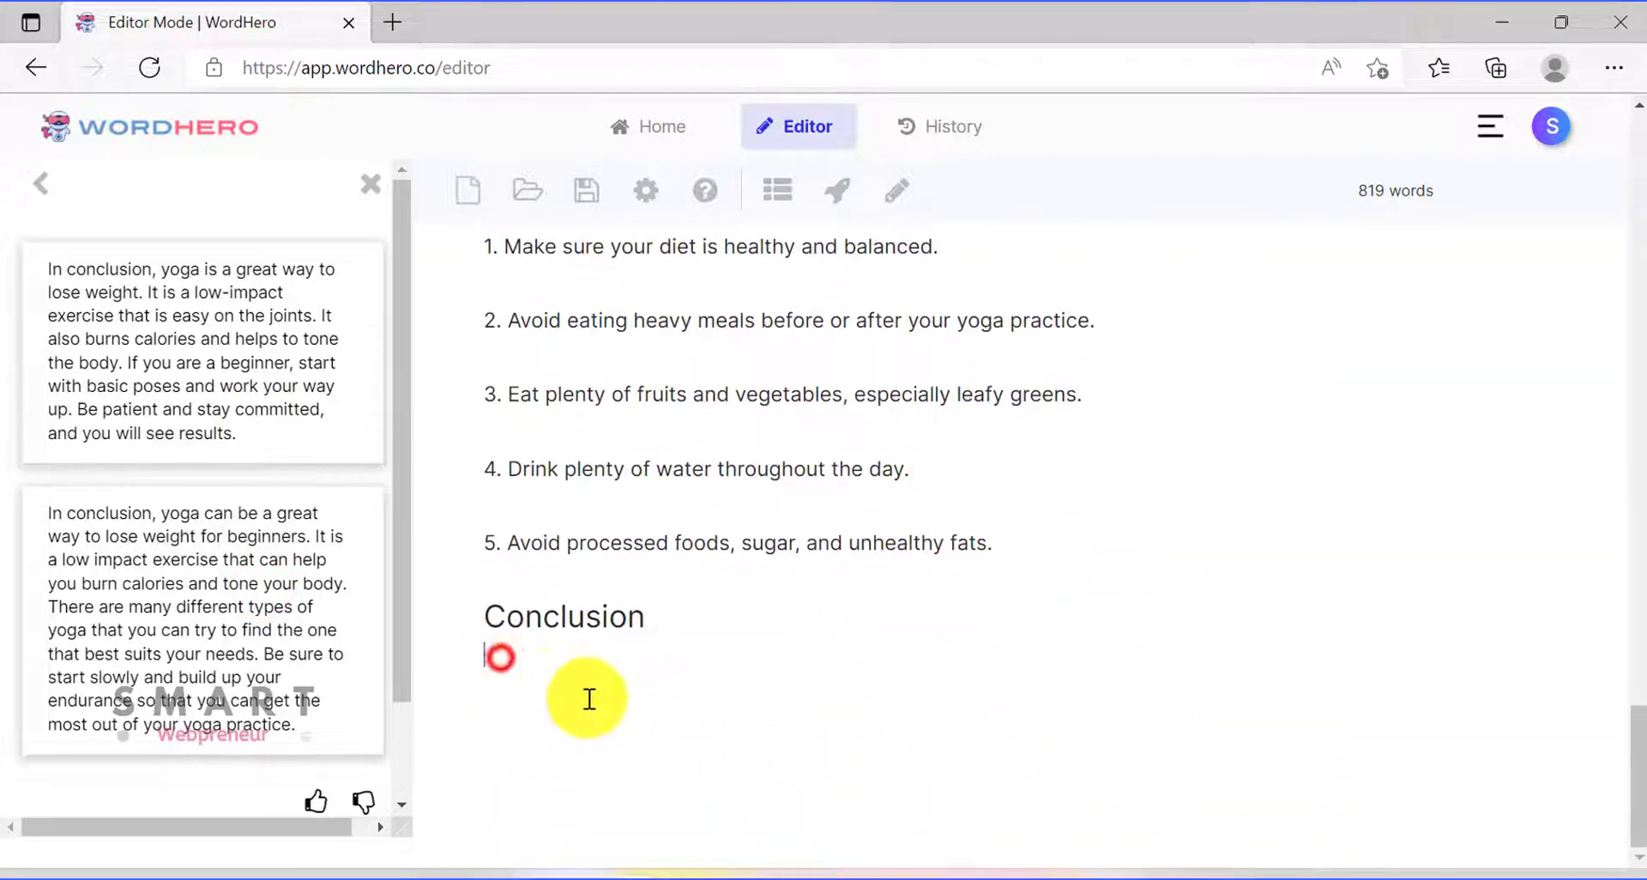
key("ctrl+v")
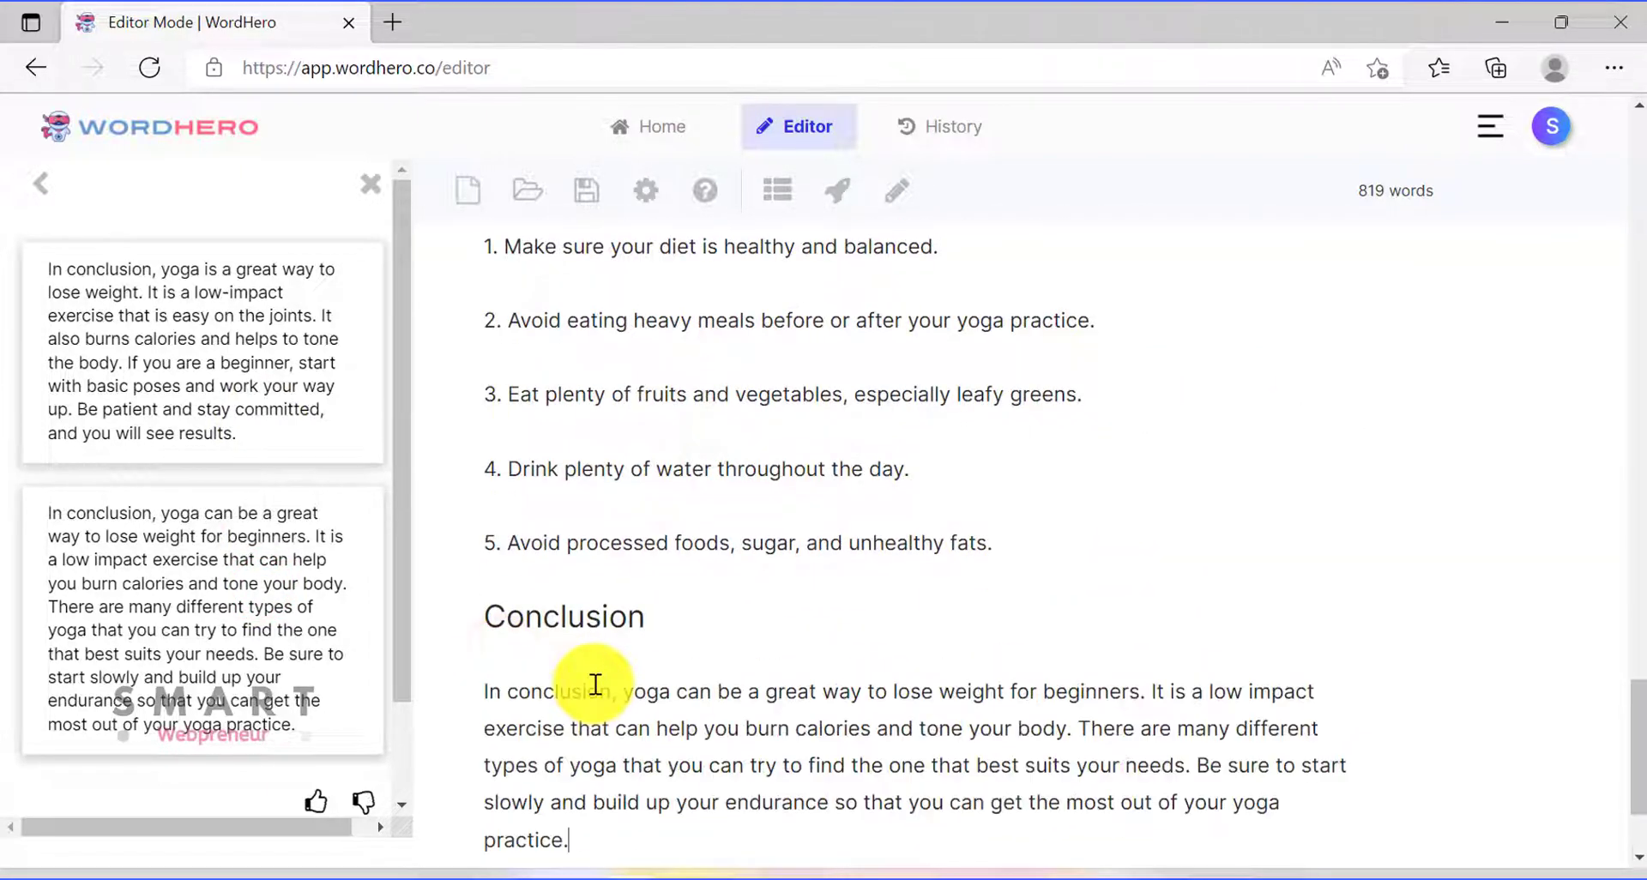
Split the conclusion into two paragraphs, with the second starting at "Be sure to start slowly"
scroll(669, 651, "down", 2)
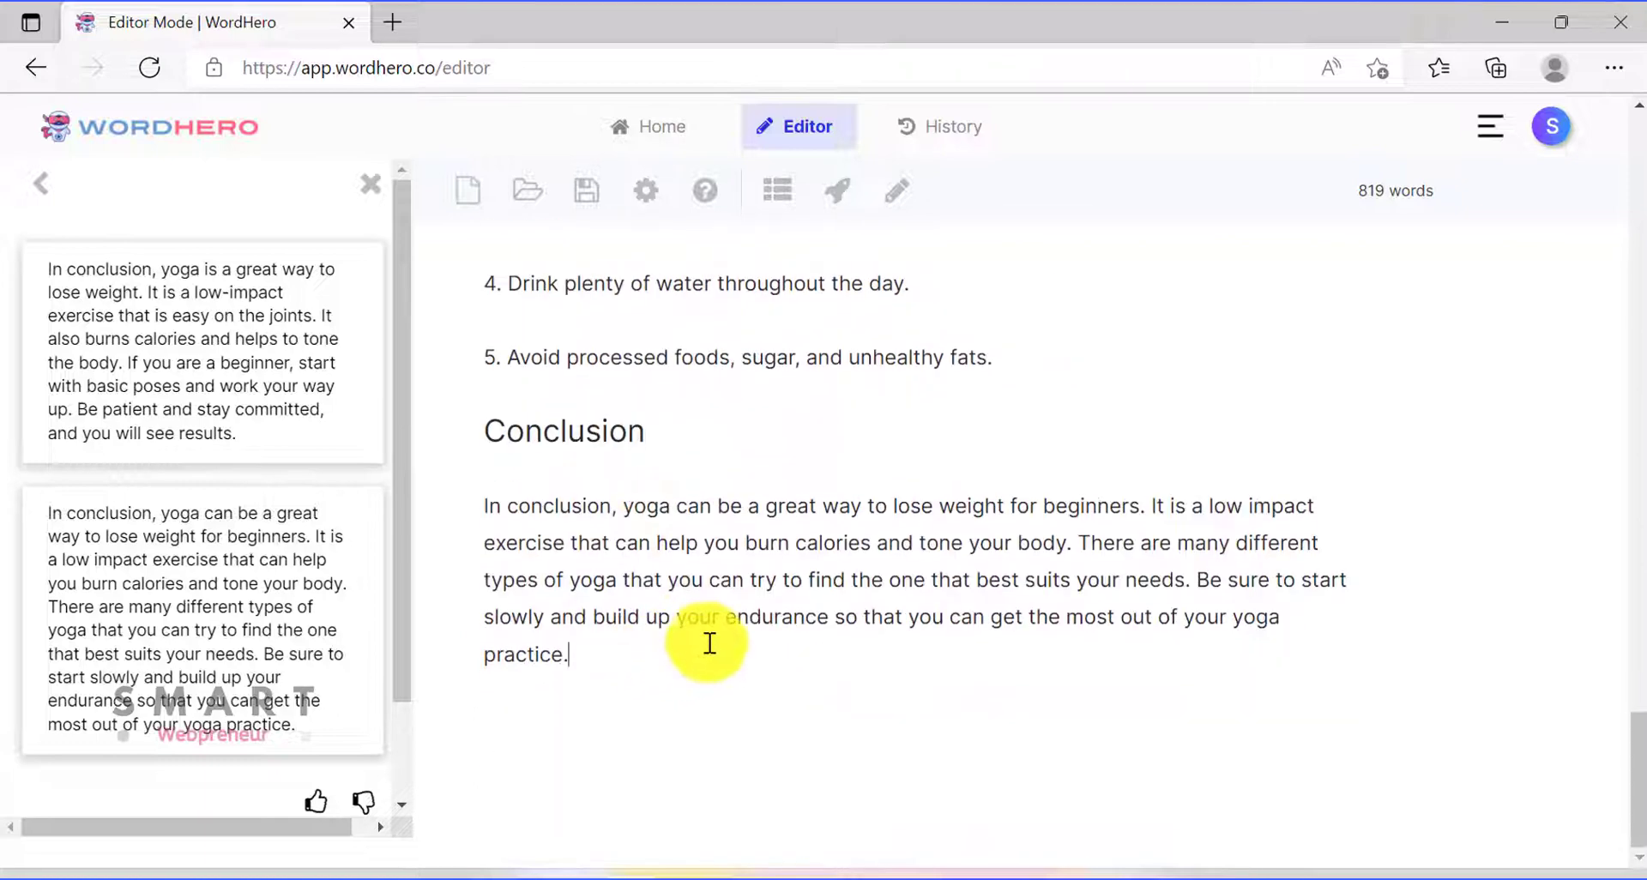
left_click(1191, 580)
key("Return")
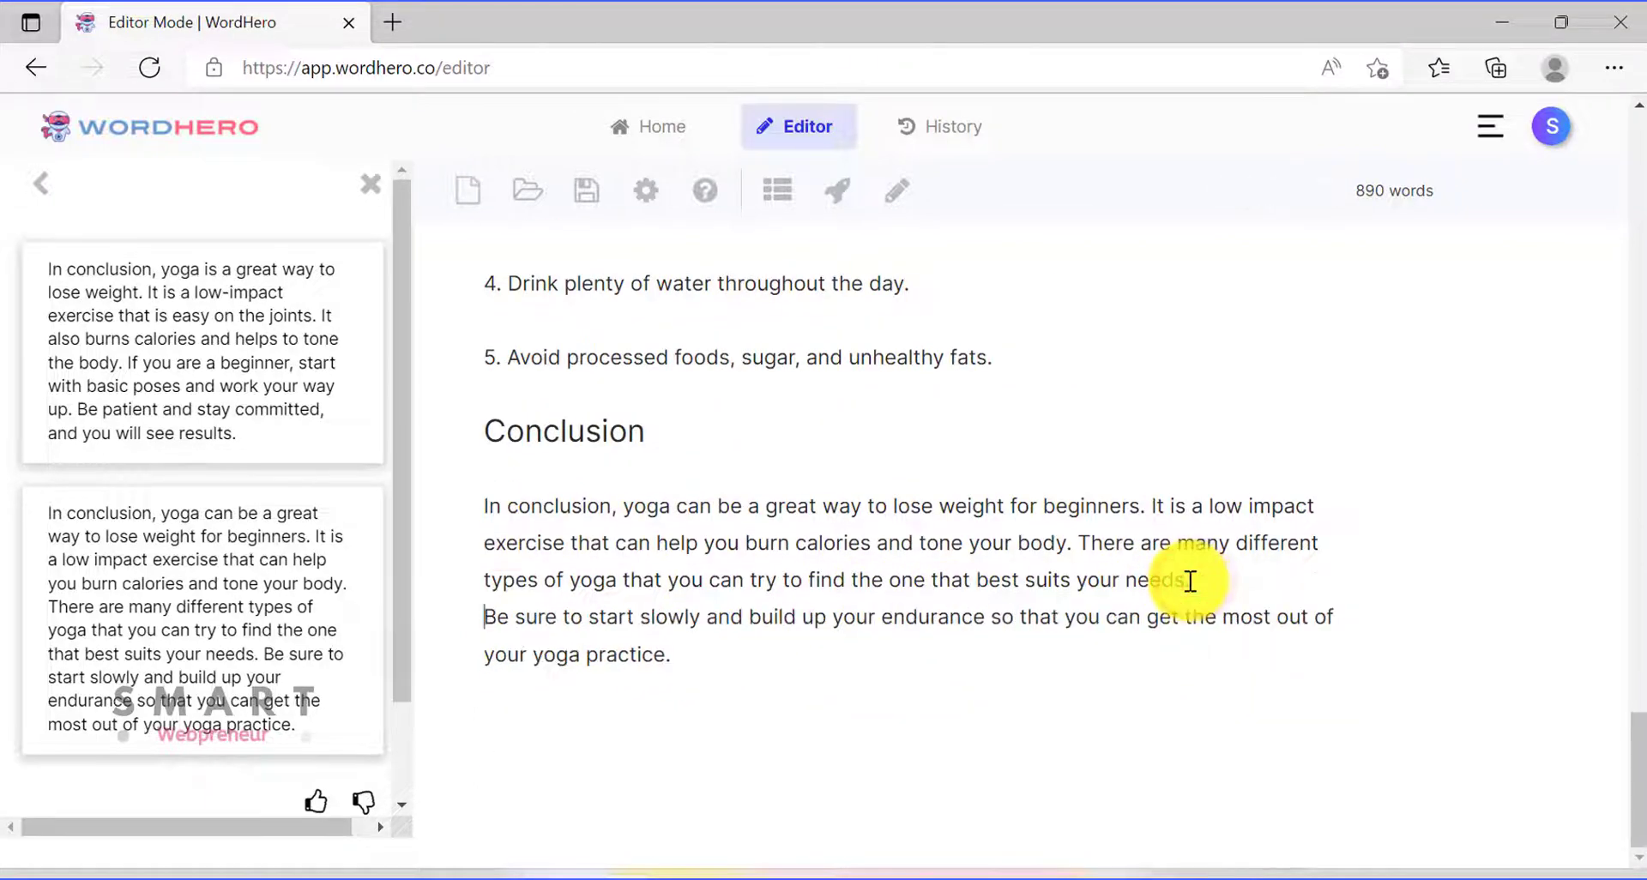
key("Return")
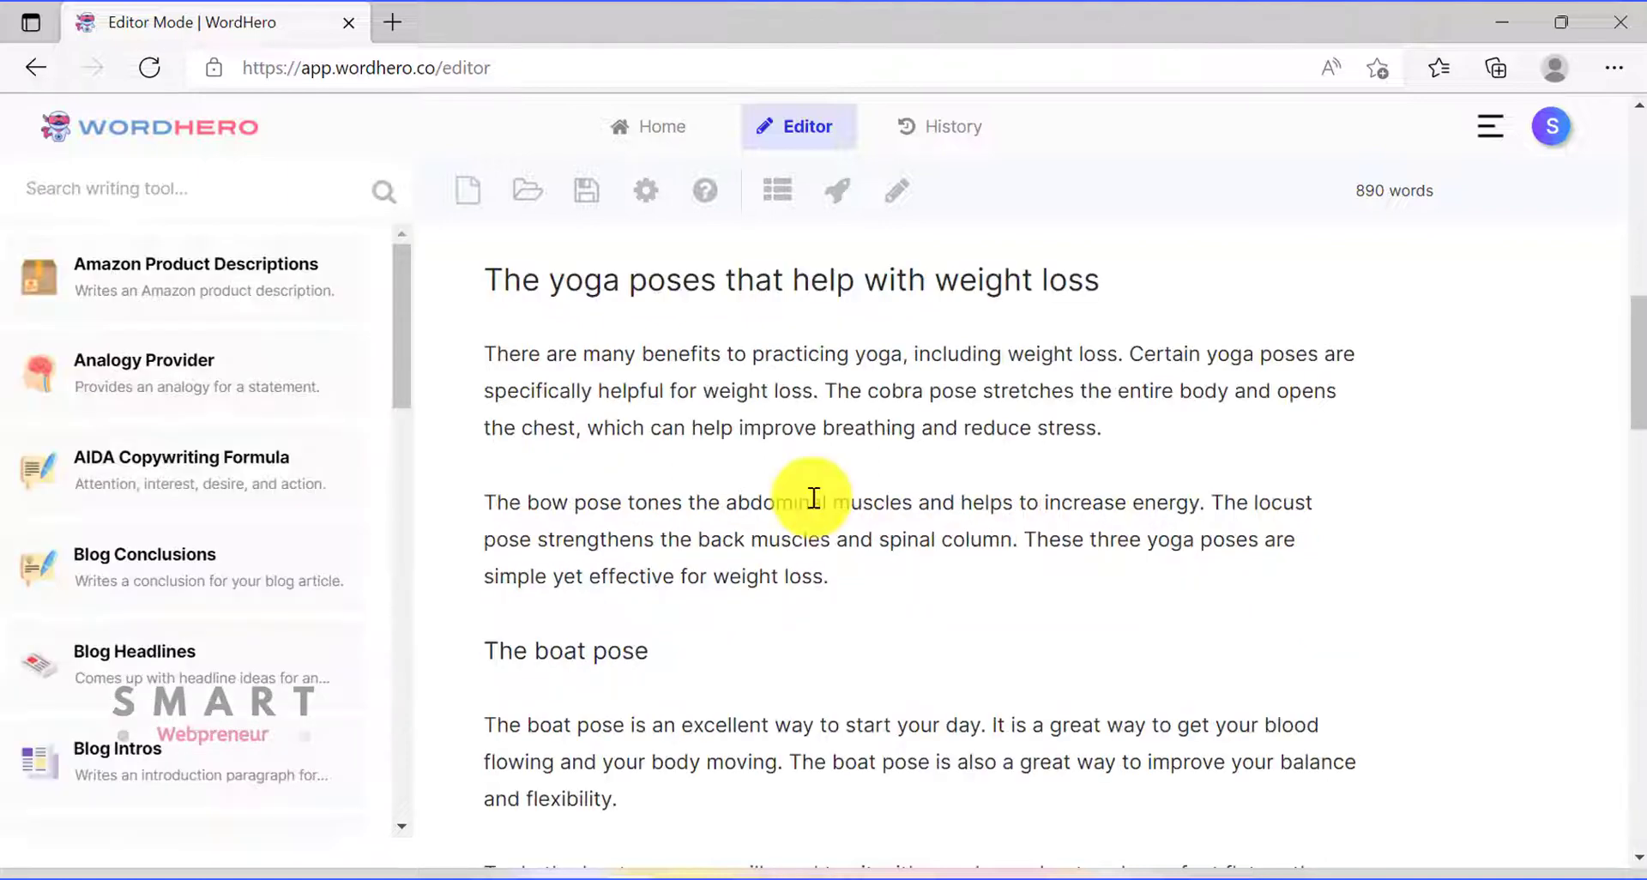
Copy the whole article and start a new project in WriterZen's Plagiarism Checker
key("ctrl+a")
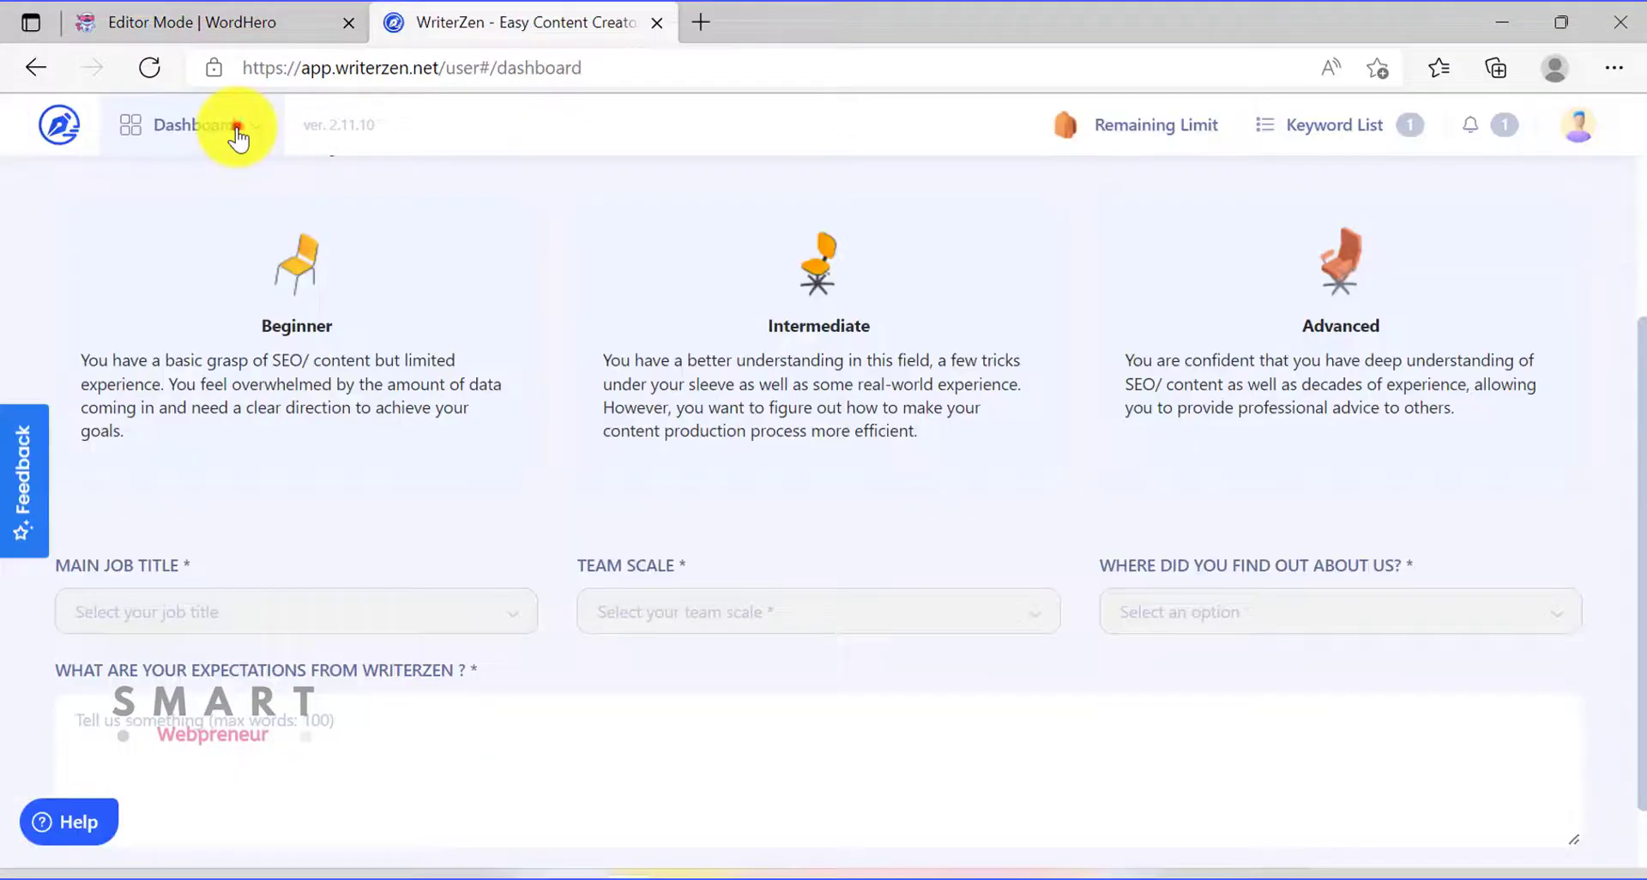
left_click(228, 128)
left_click(1121, 206)
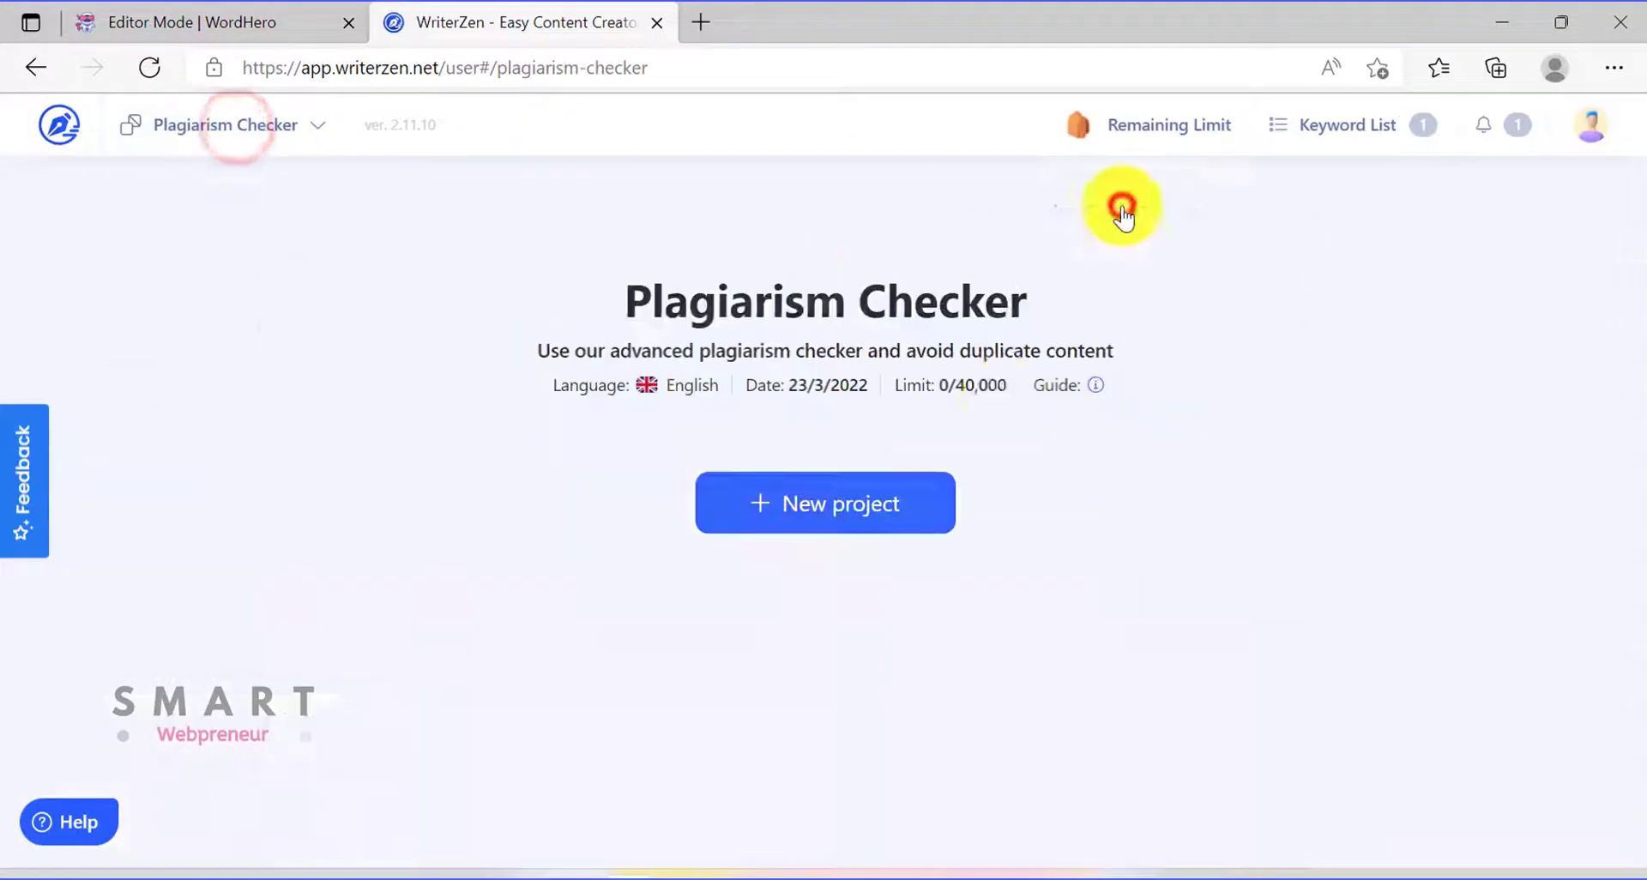
left_click(887, 502)
Paste the article as the project content, title it "Yoga for Weight Loss", and run the plagiarism check
left_click(702, 424)
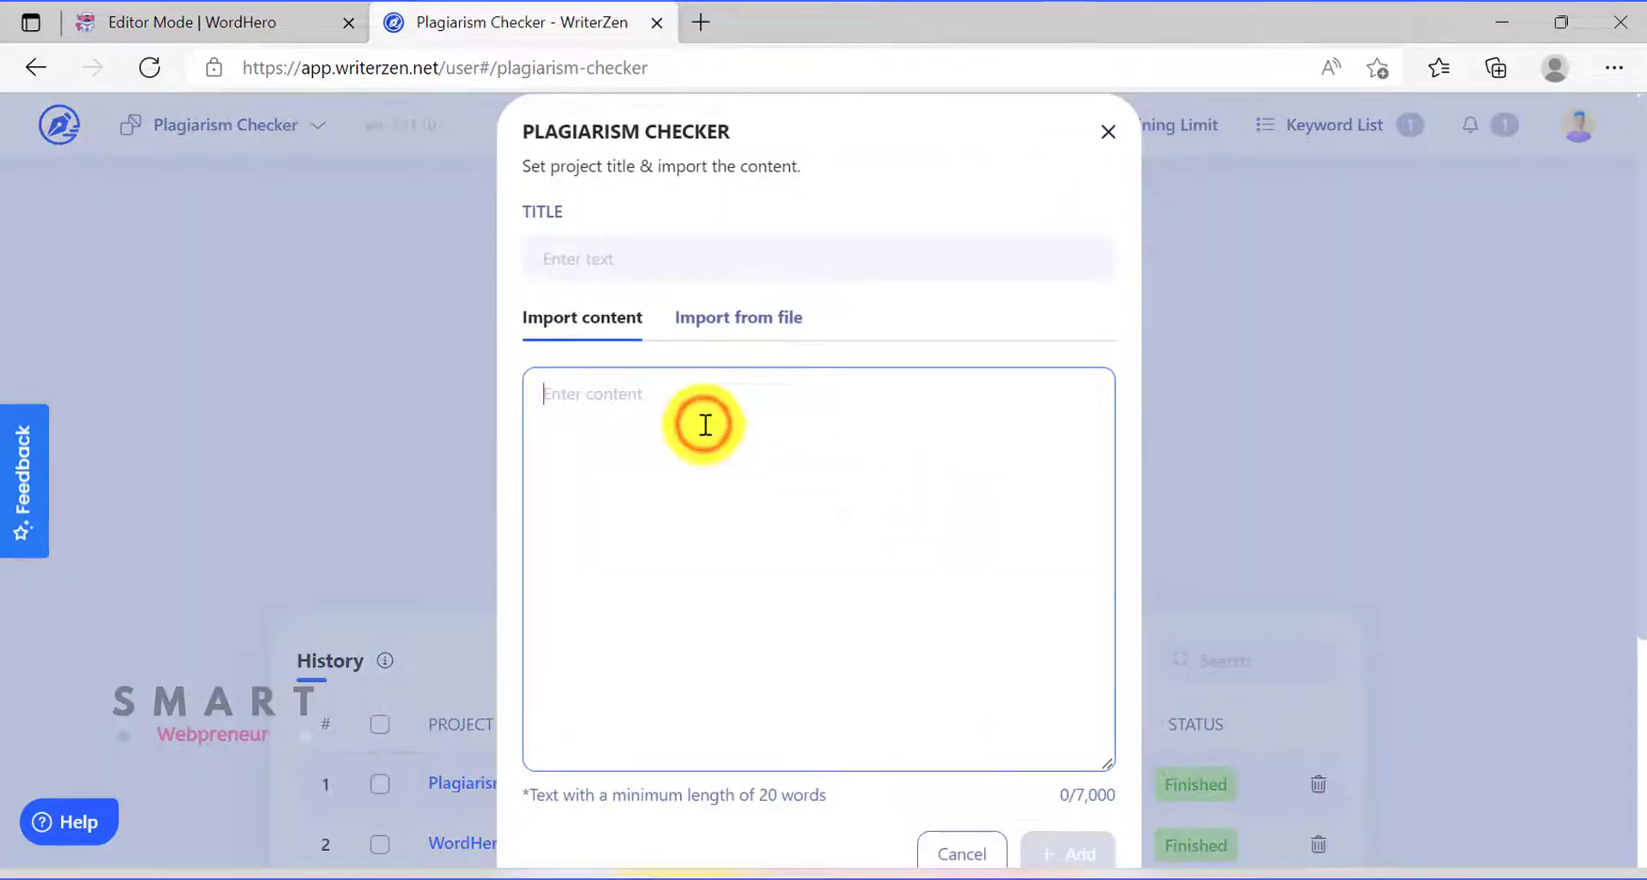
key("ctrl+v")
left_click(623, 268)
type("Yoga")
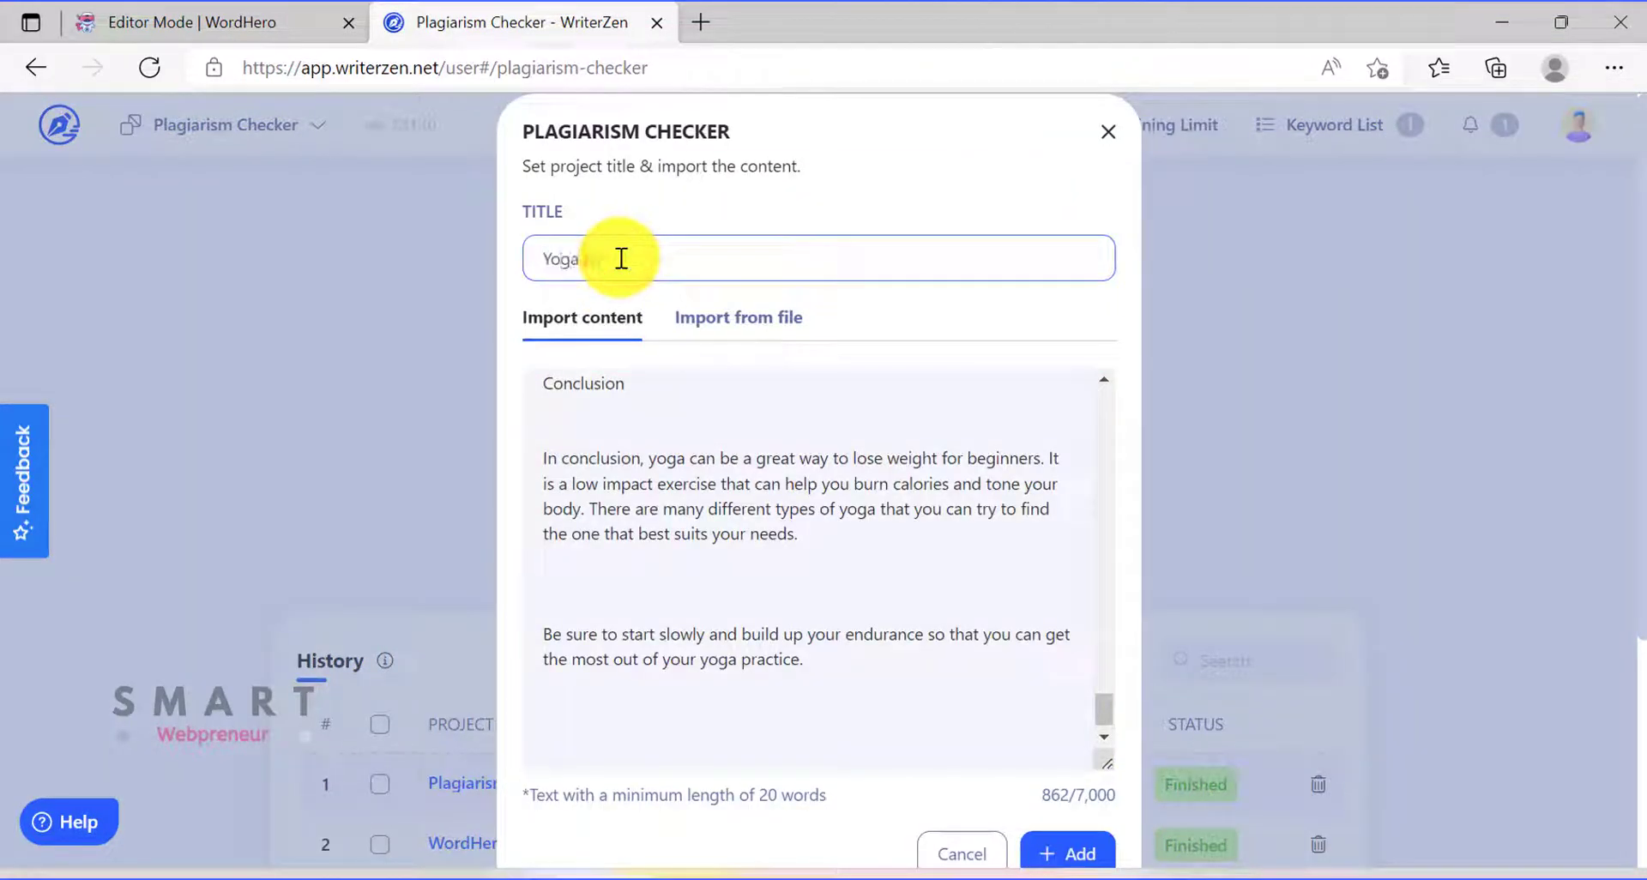
type(" for Weight Loss")
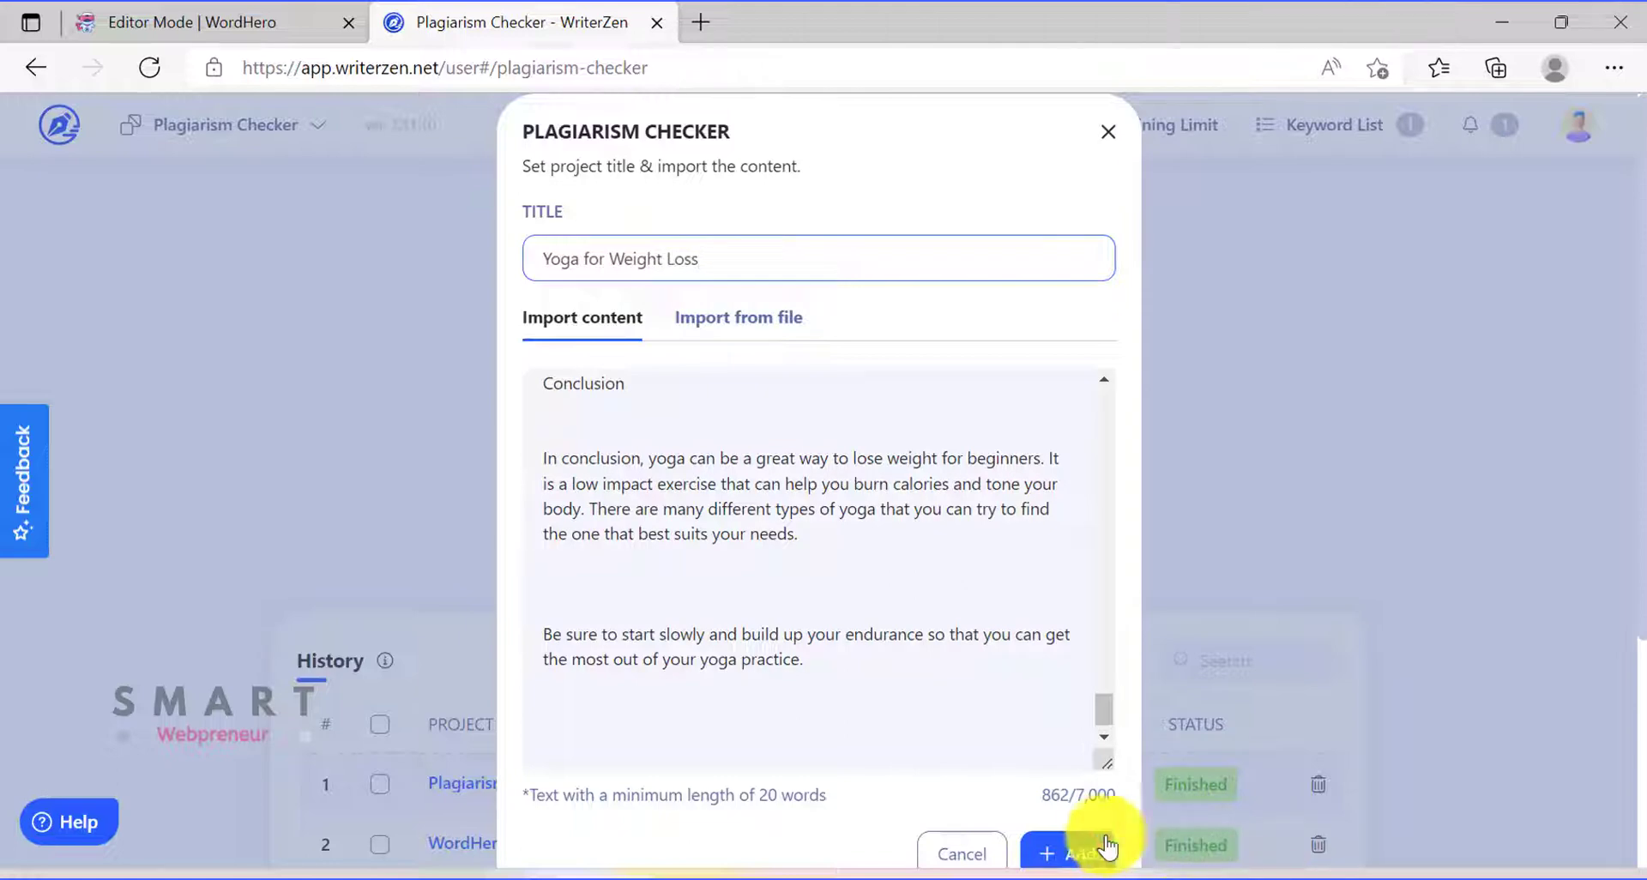
left_click(1080, 849)
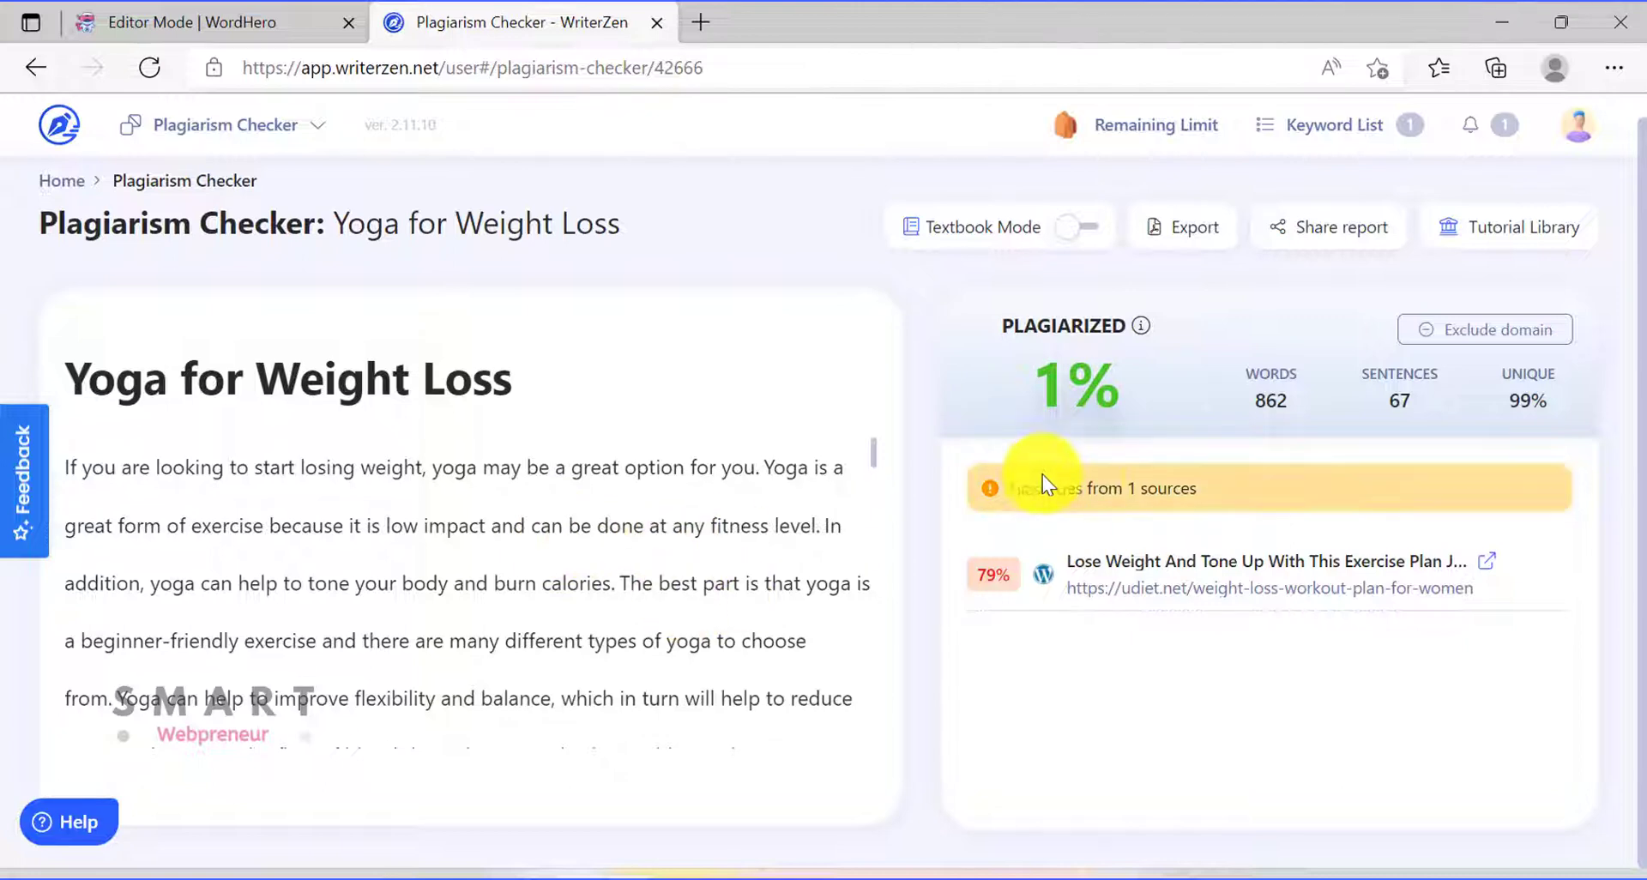
Examine the plagiarism score and read through the checked article for flagged sentences
left_click_drag(1045, 379, 1109, 377)
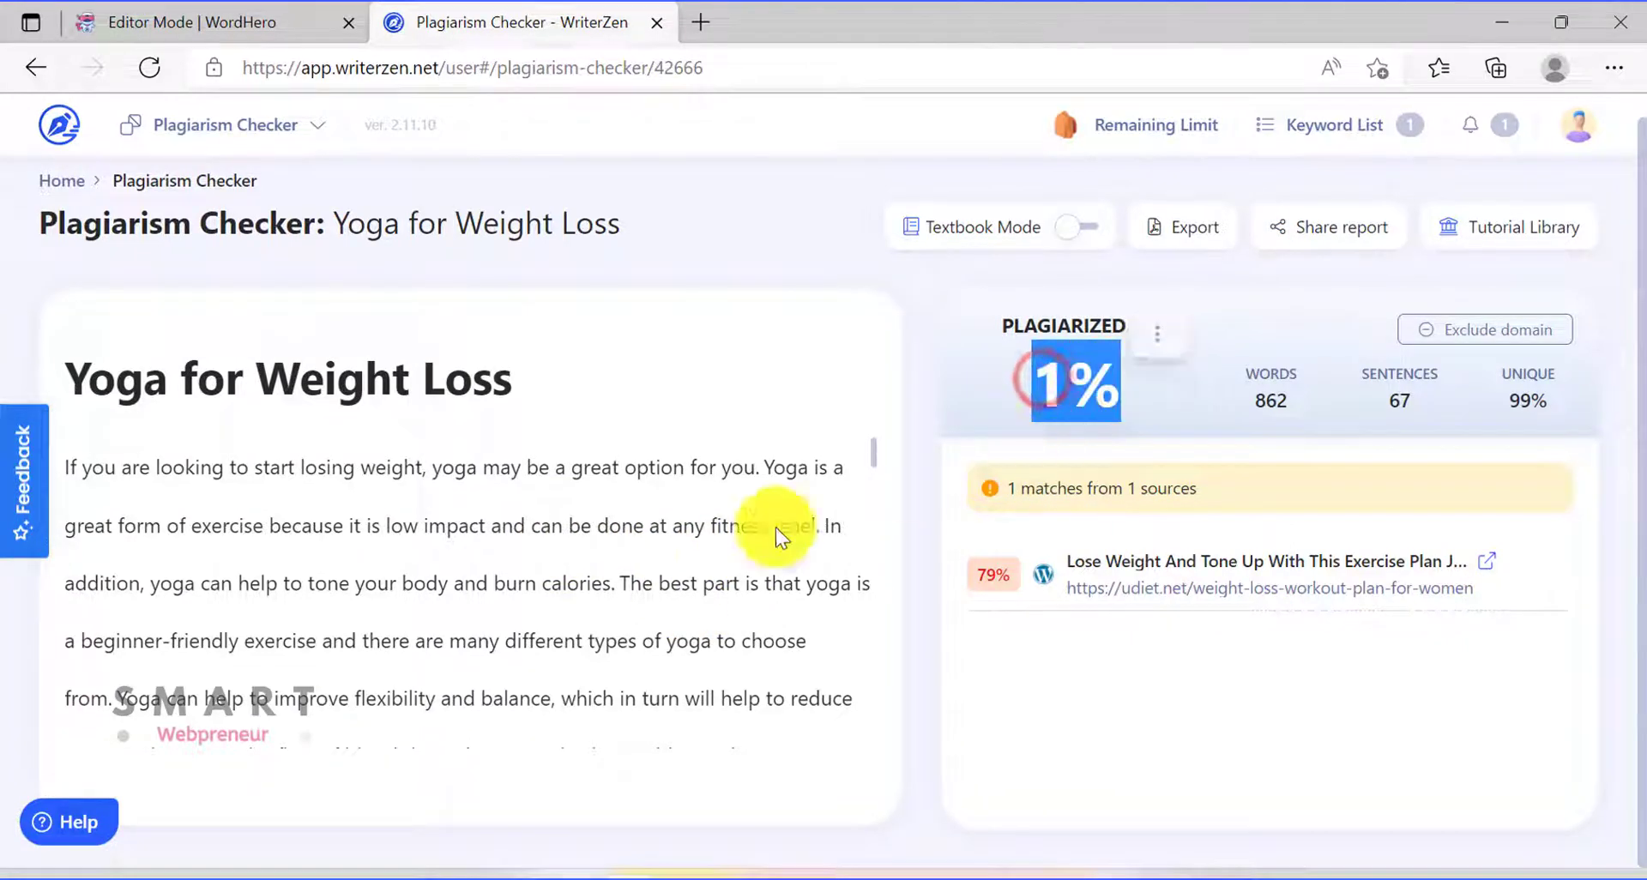
scroll(712, 551, "down", 2)
scroll(693, 562, "down", 7)
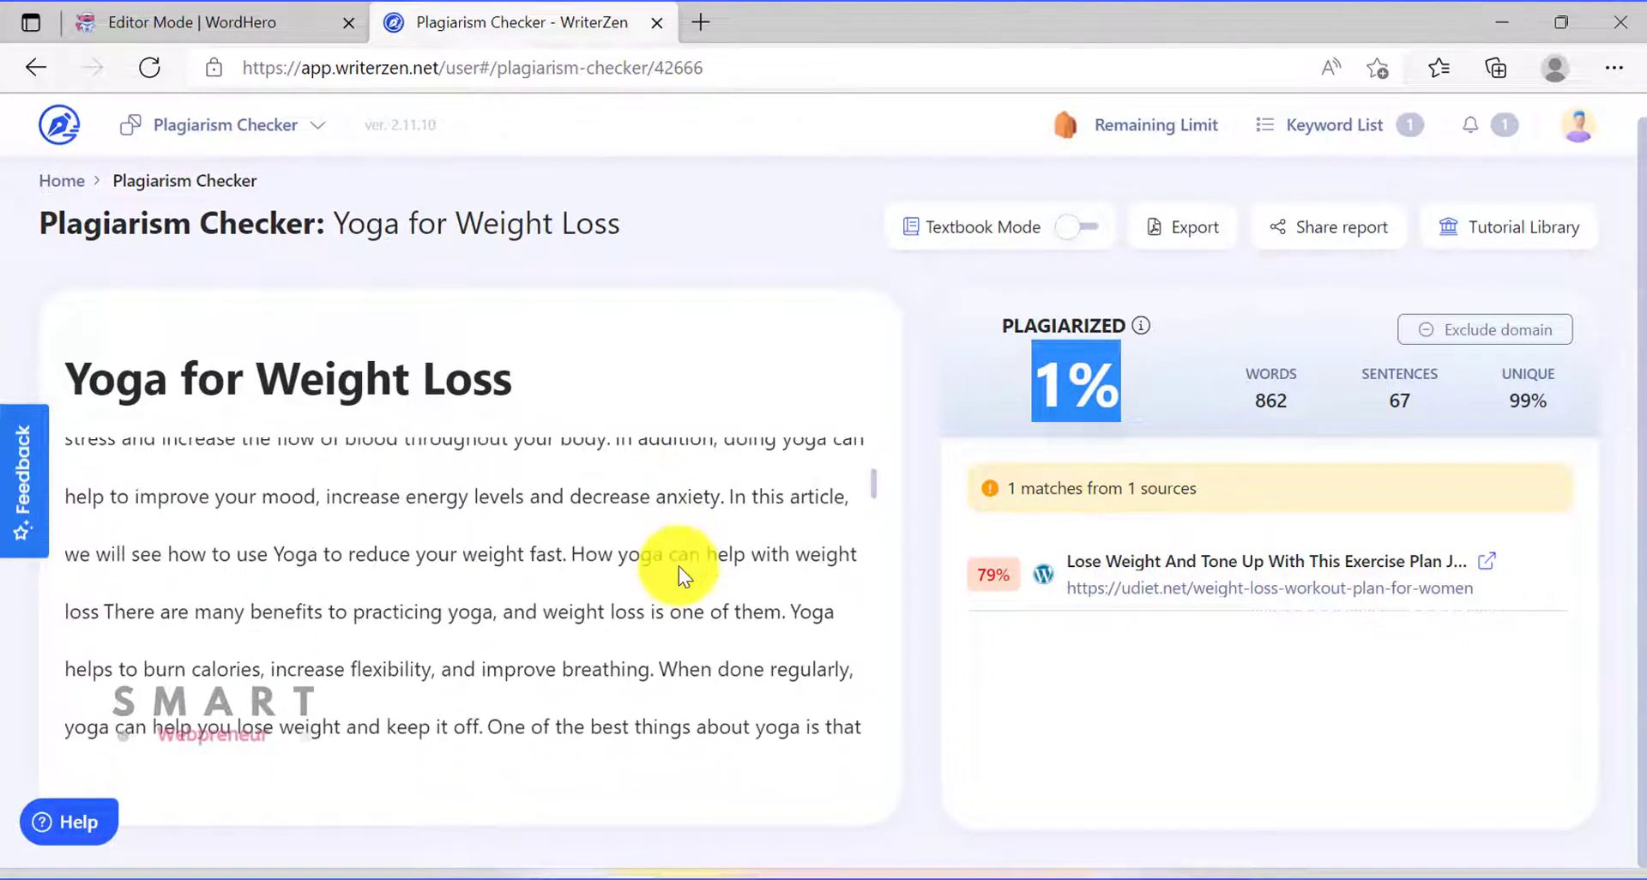
scroll(676, 568, "down", 10)
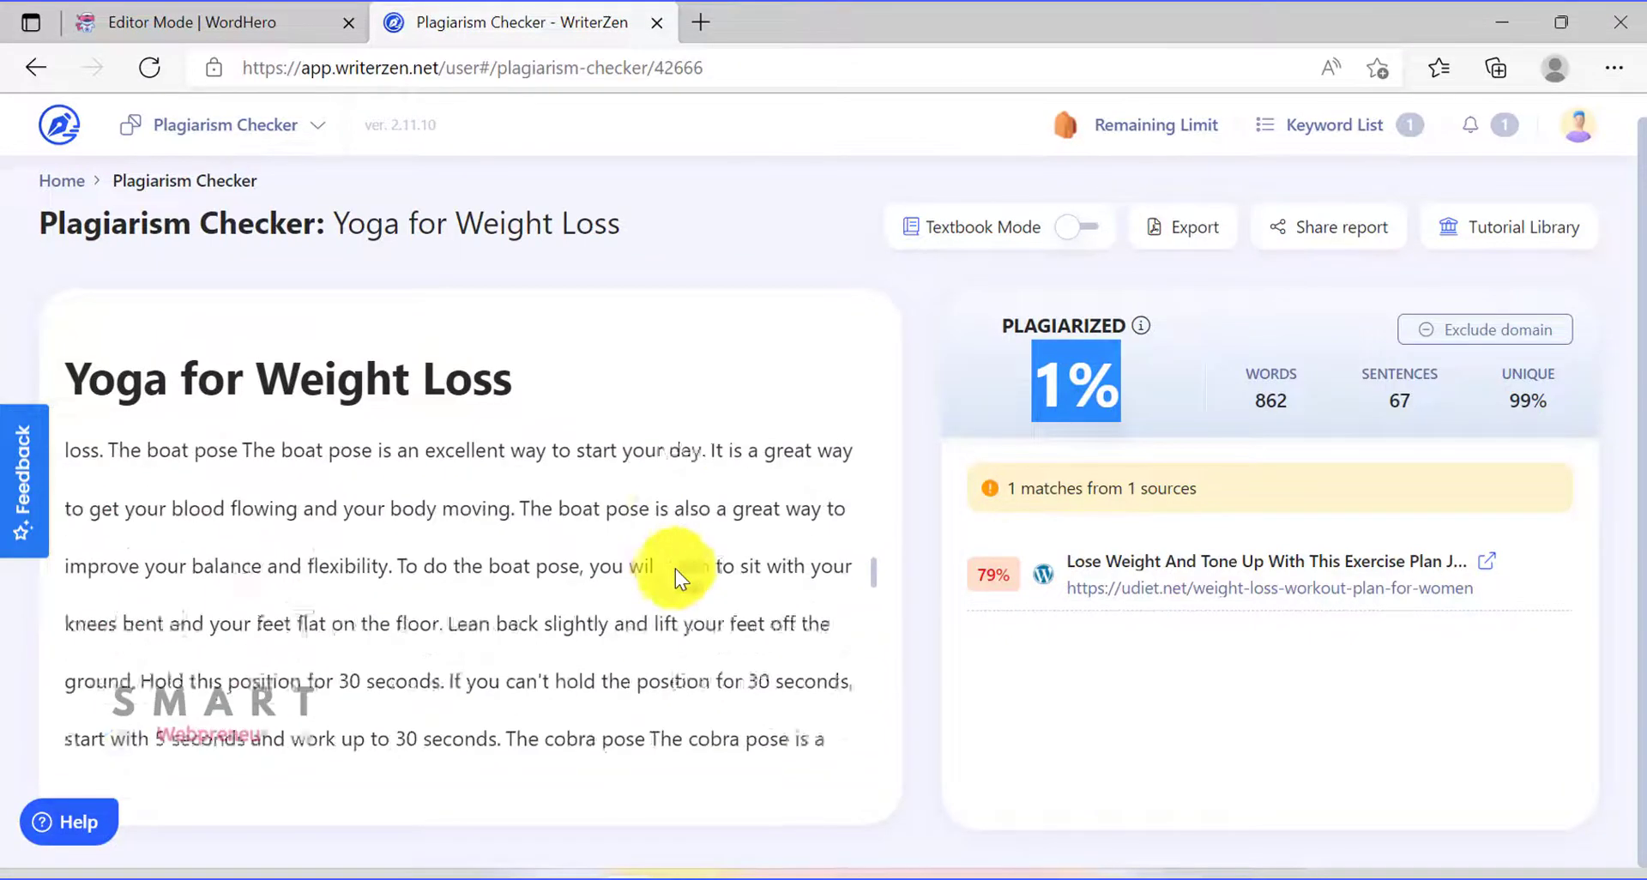
scroll(676, 572, "down", 7)
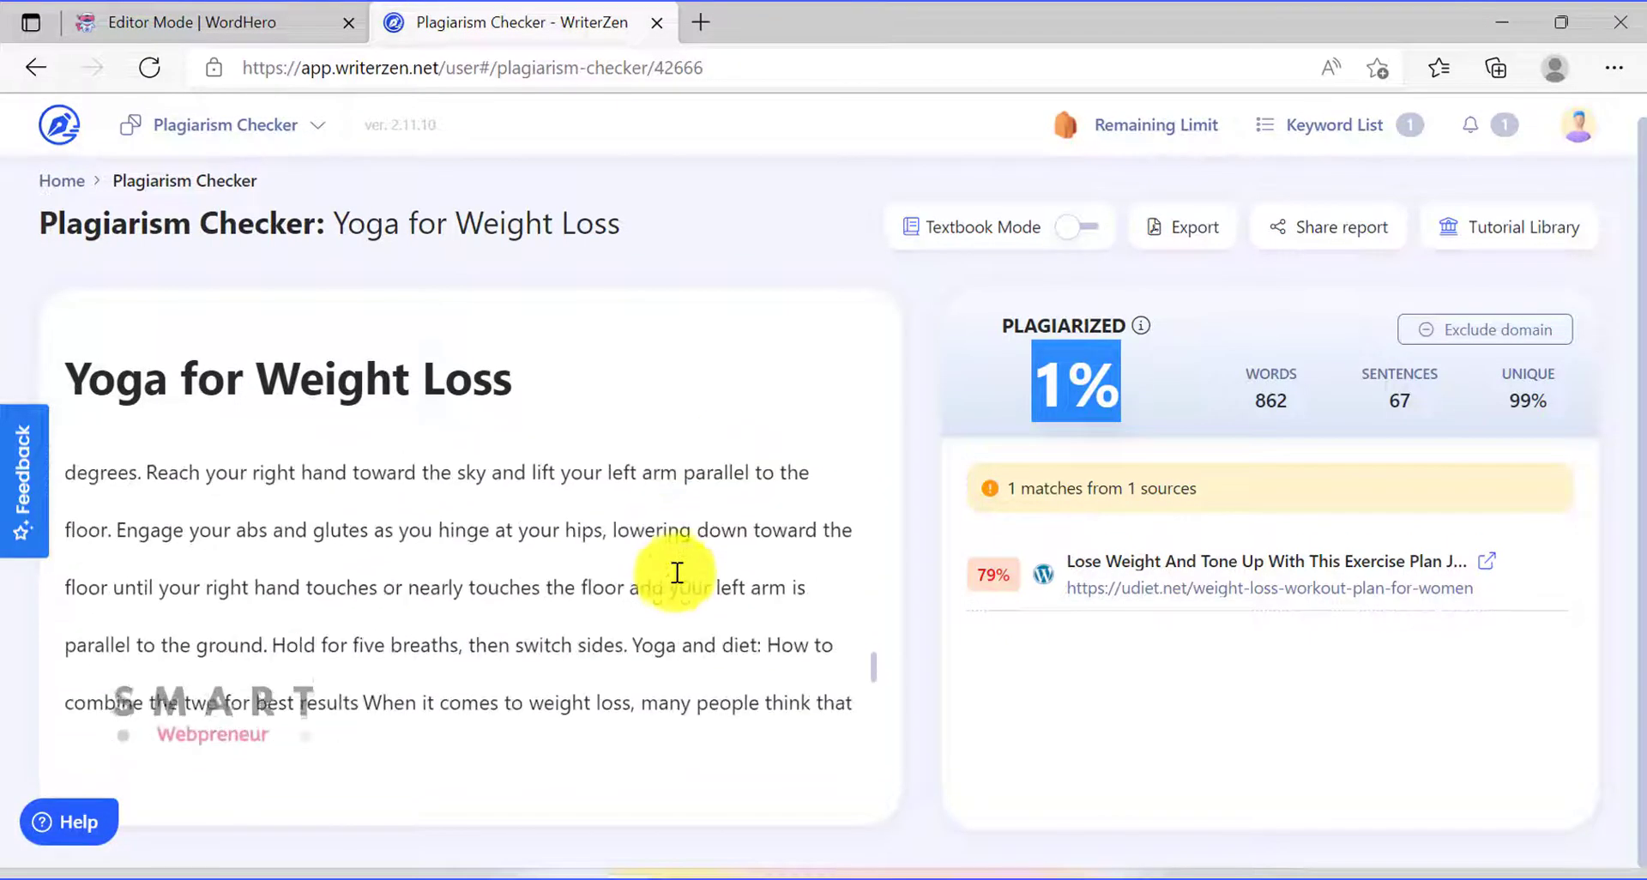
scroll(675, 572, "down", 3)
scroll(676, 571, "down", 5)
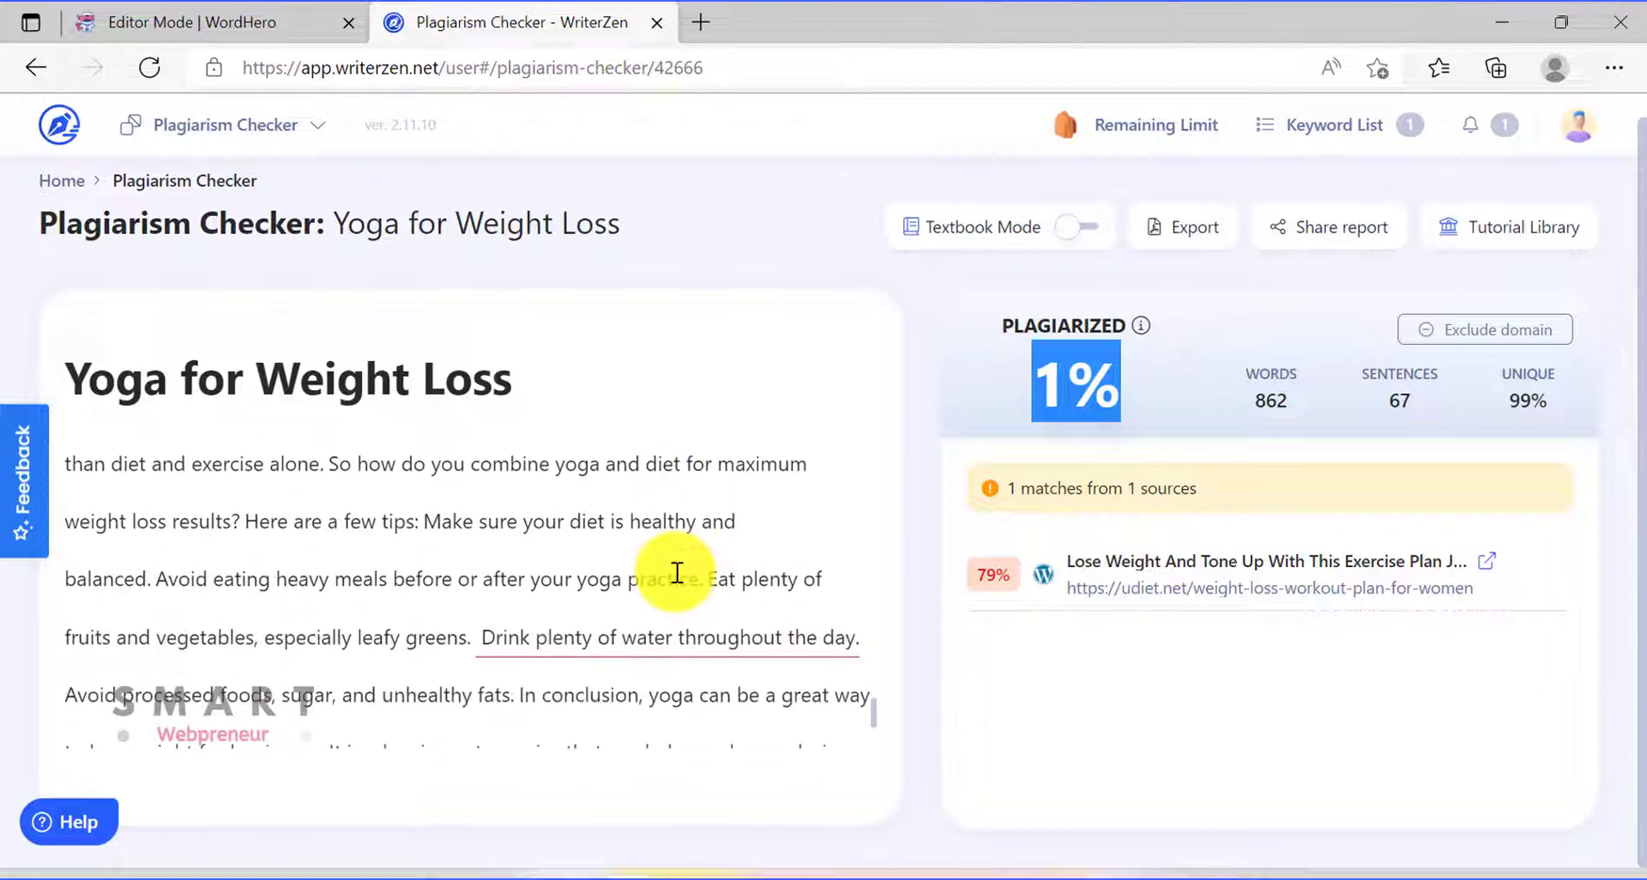
left_click(549, 549)
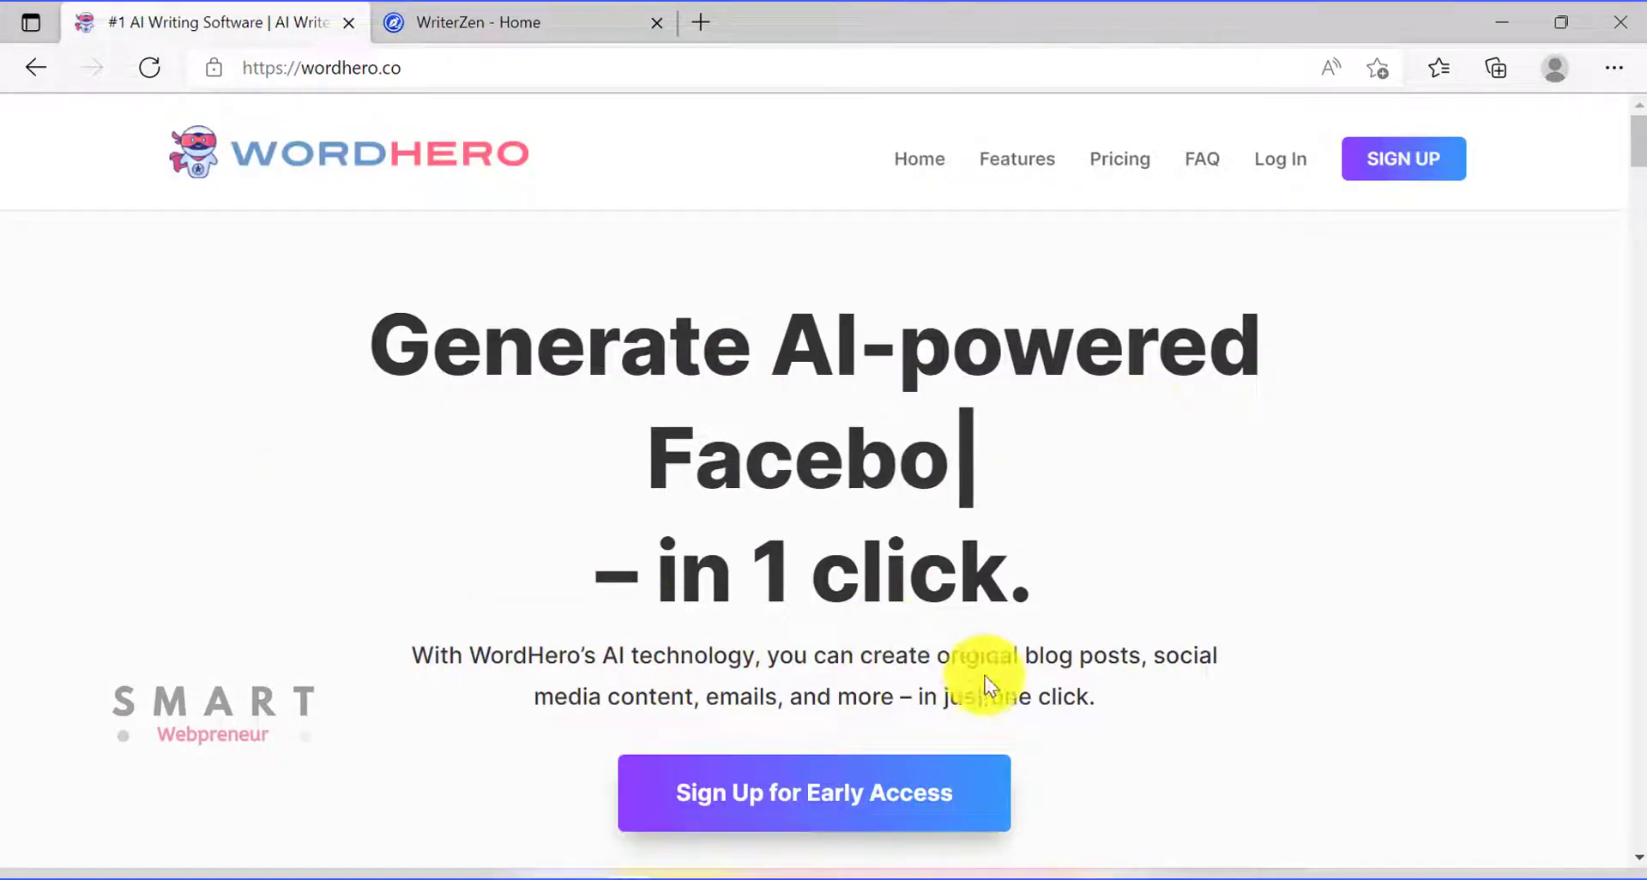
View the WriterZen home page and look through the features presented on the WordHero home page
left_click(501, 22)
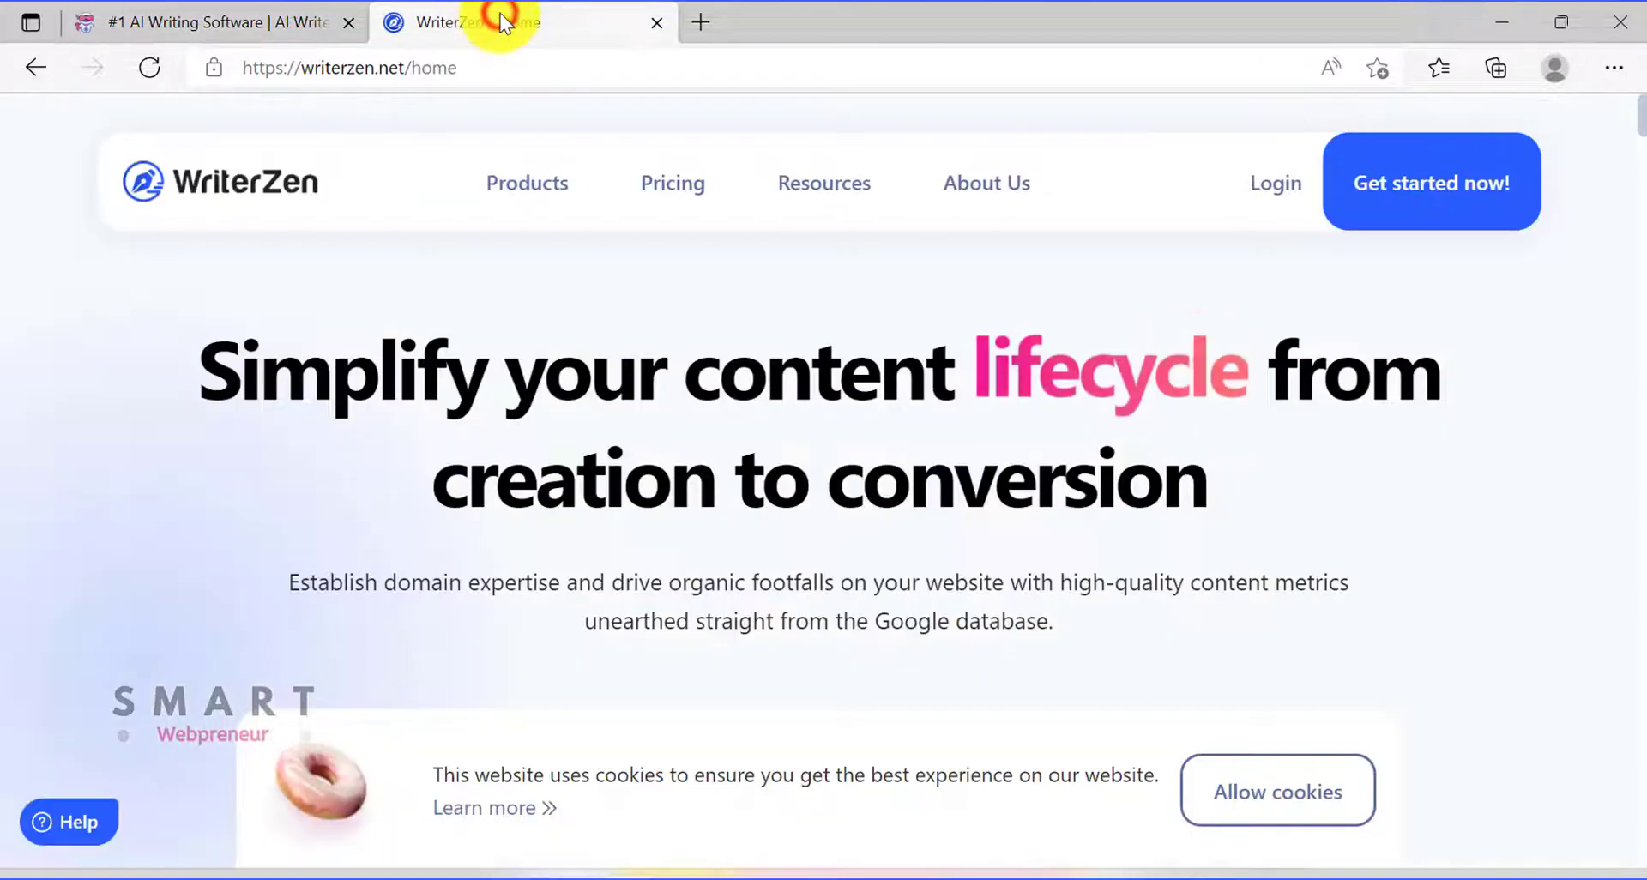
left_click(238, 27)
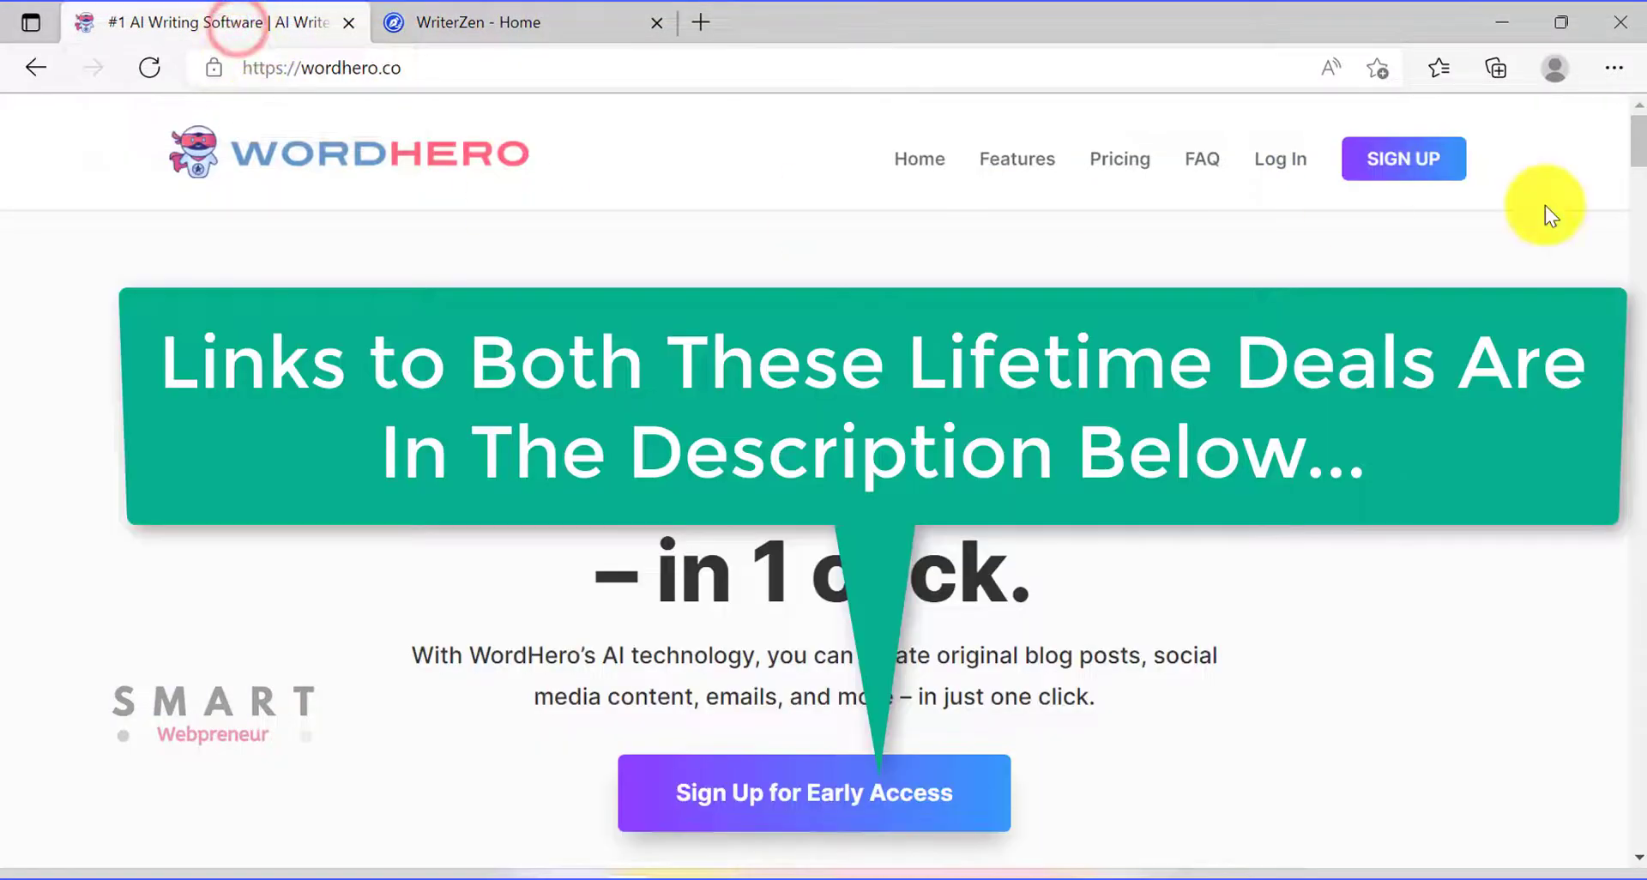
scroll(823, 514, "down", 2)
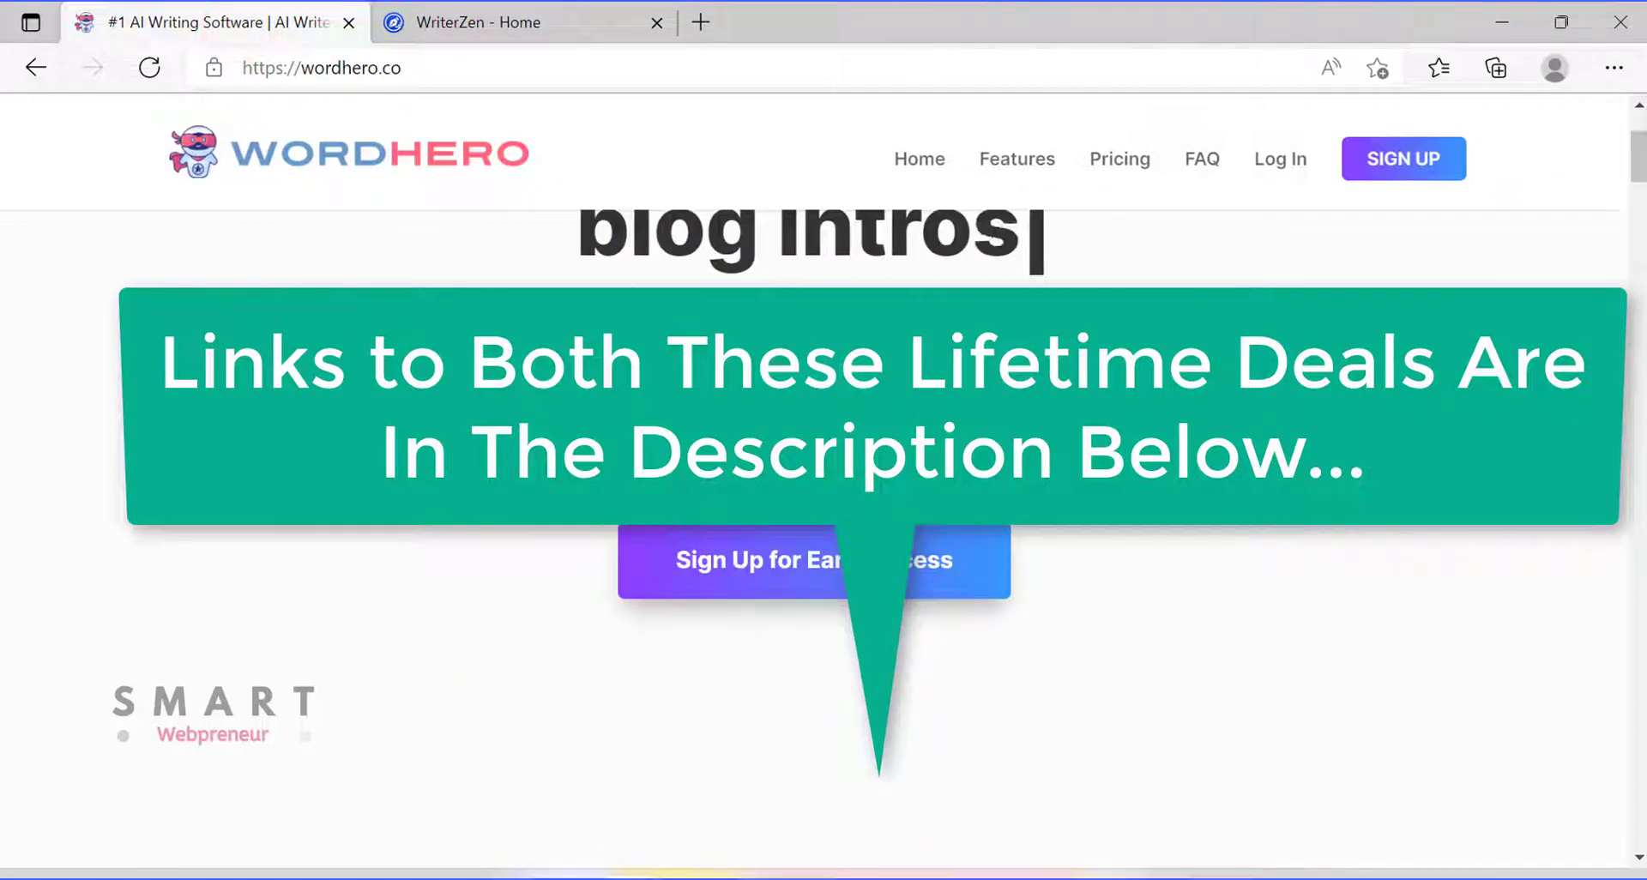
scroll(823, 515, "down", 4)
scroll(1192, 533, "down", 15)
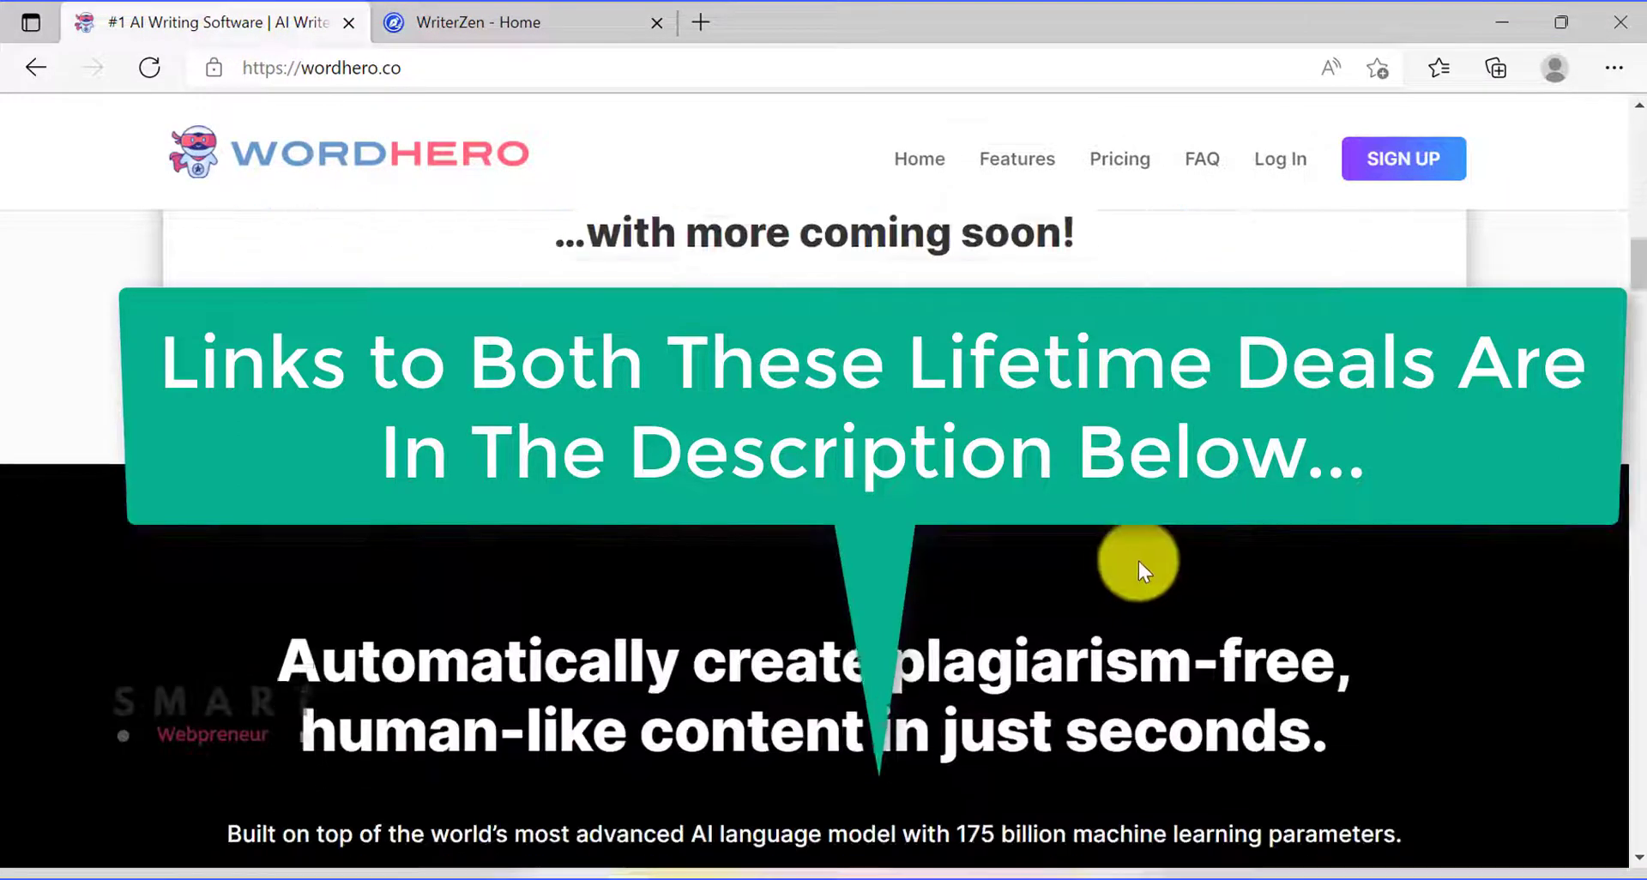
scroll(1136, 563, "down", 2)
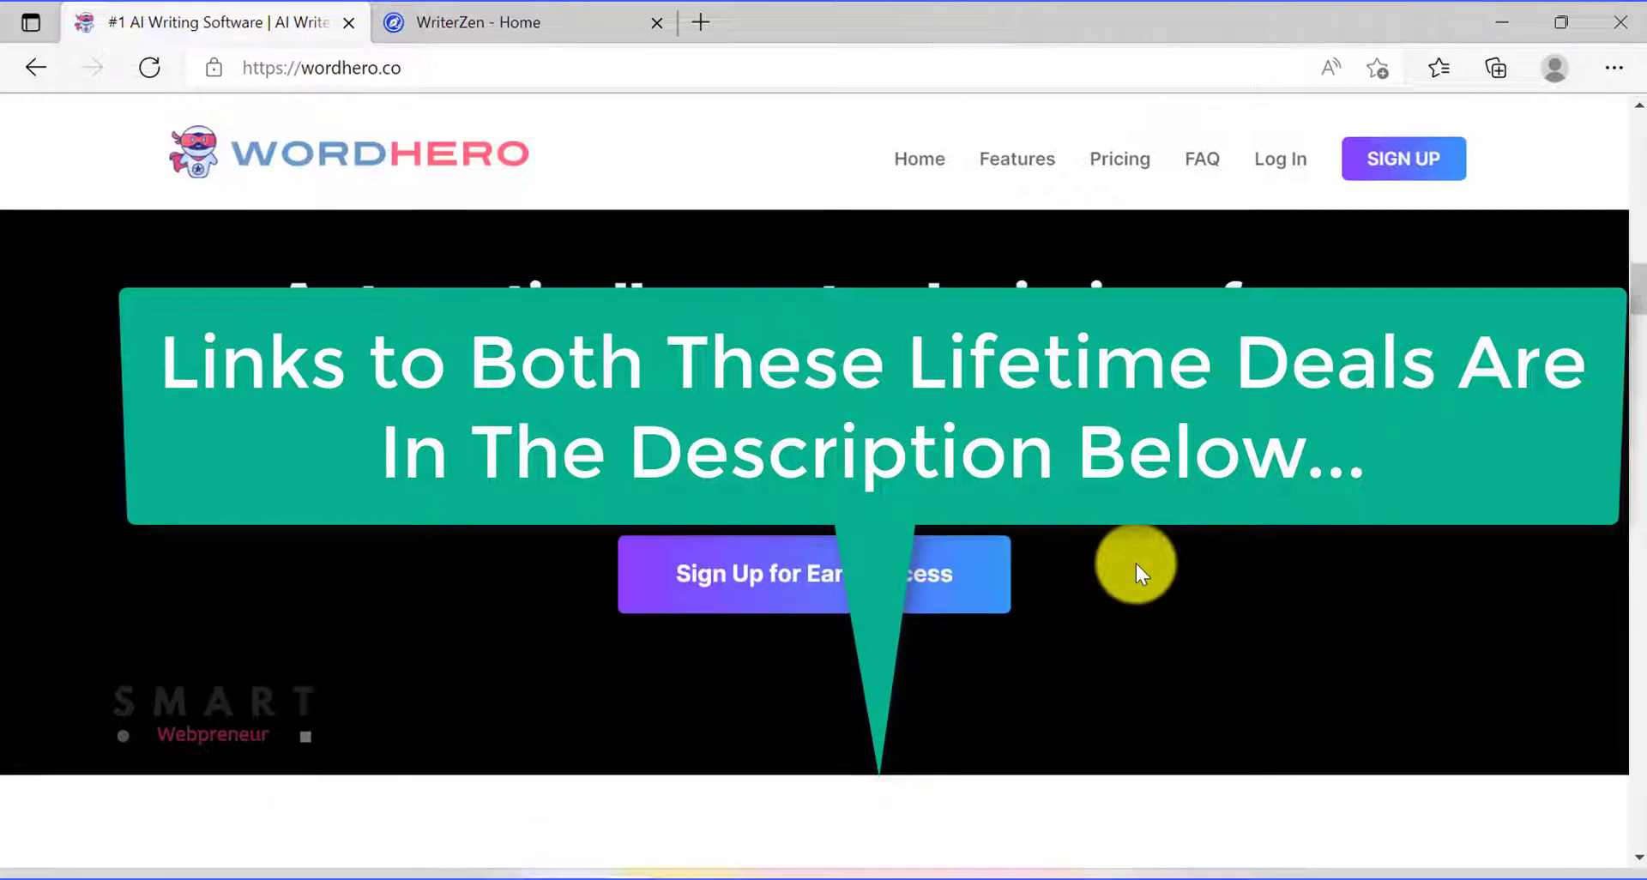